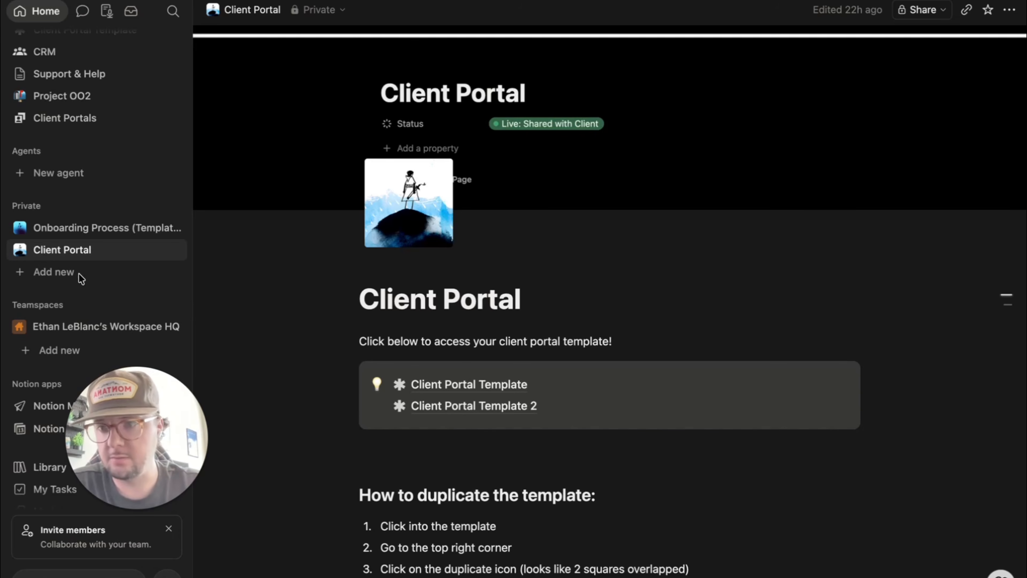
# - Create an empty database under Private and title it 'Client Portals'
pyautogui.click(64, 277)
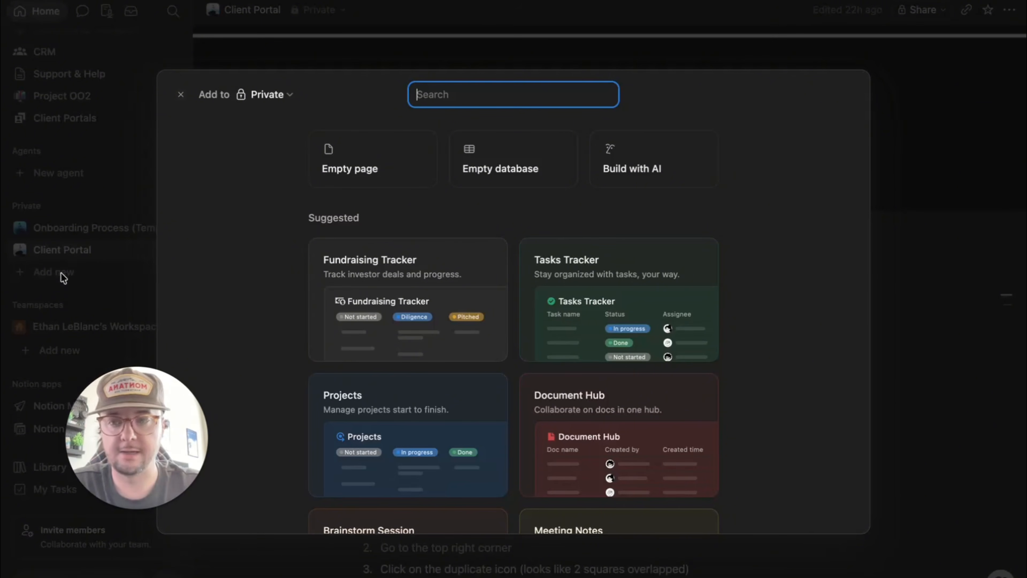
pyautogui.click(519, 178)
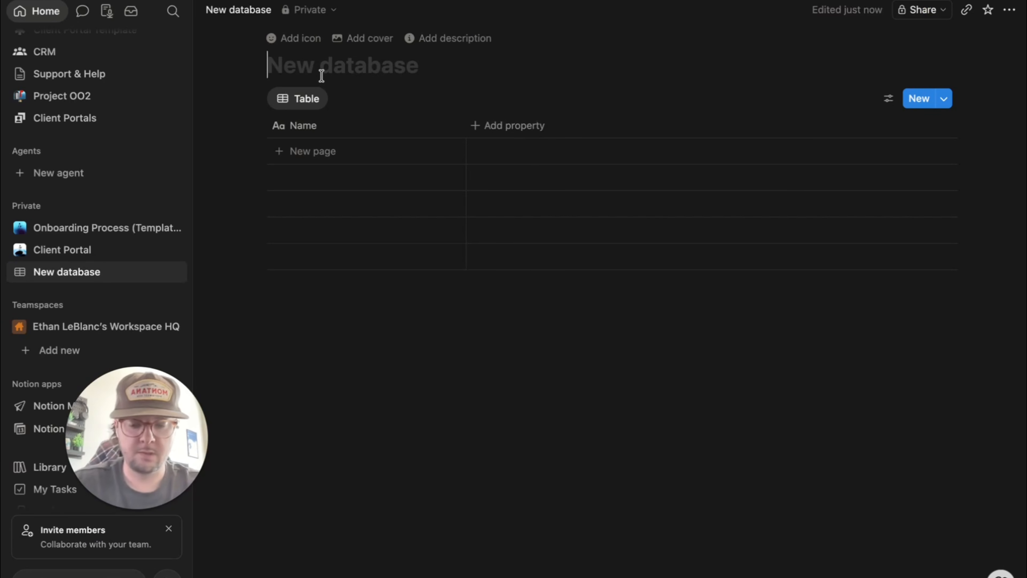
pyautogui.write('Client Portals')
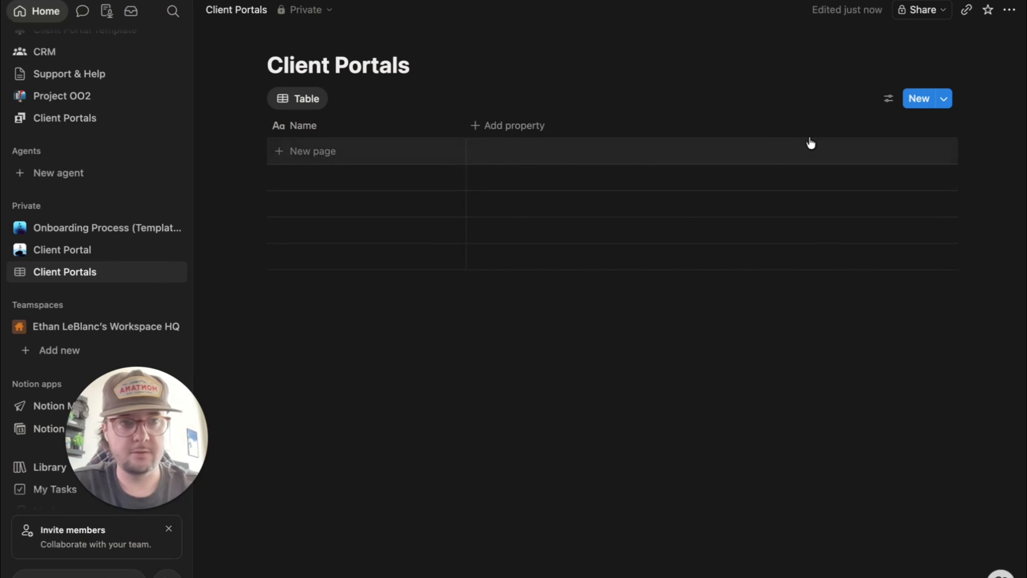
# - Switch the Client Portals view to a Gallery layout with entries opening as Full page
pyautogui.click(888, 100)
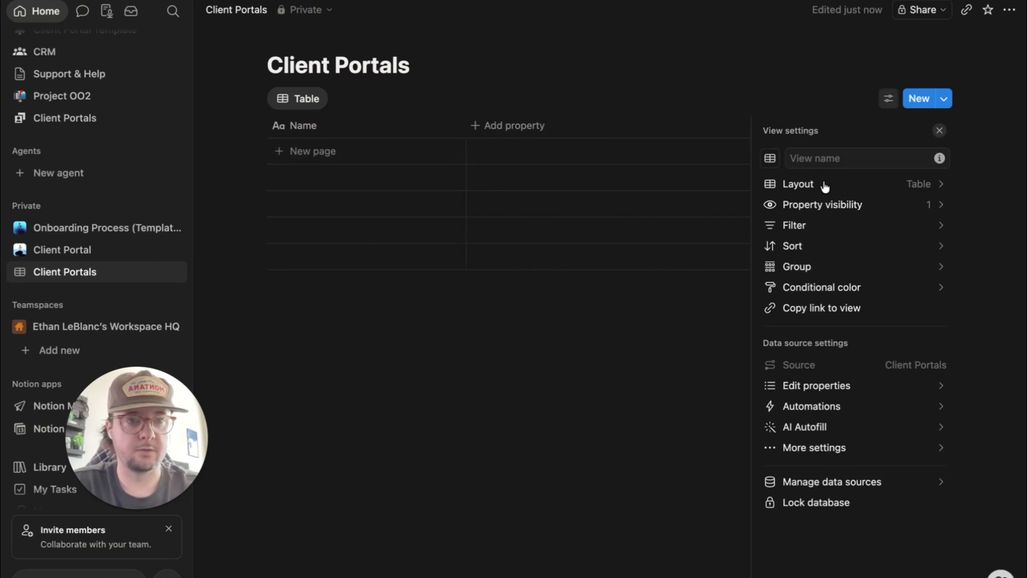
pyautogui.click(849, 193)
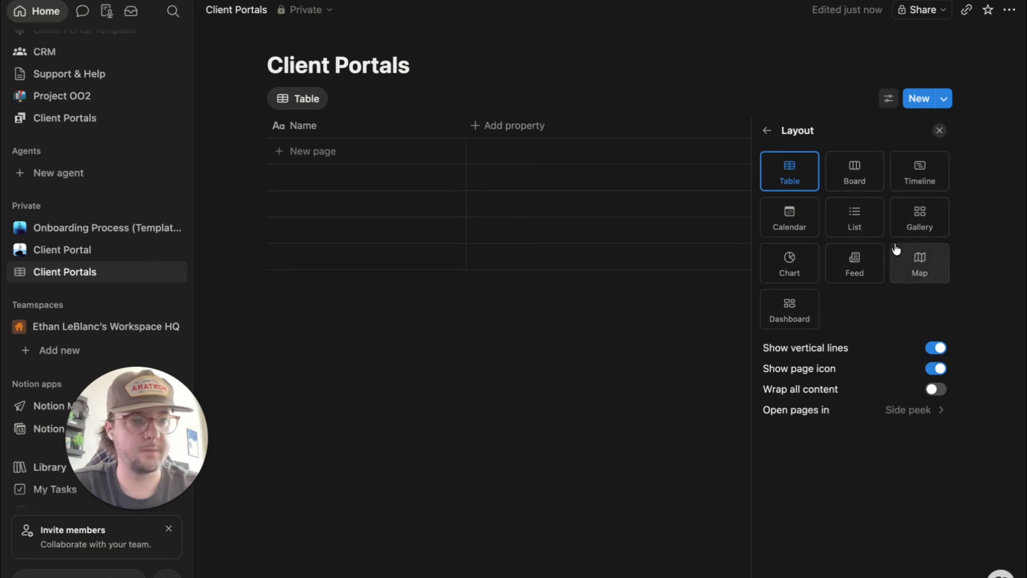
pyautogui.click(916, 222)
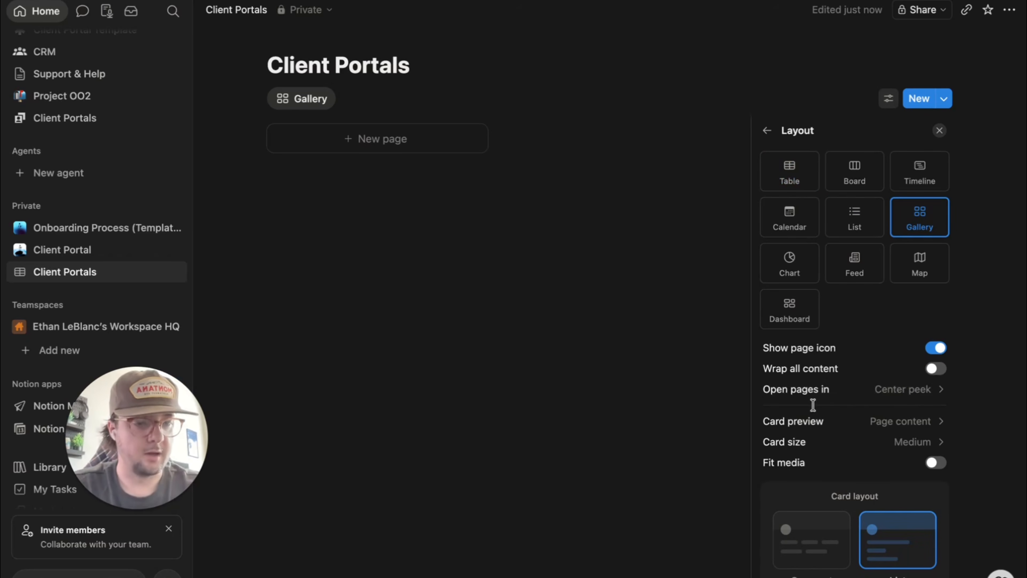
pyautogui.click(799, 403)
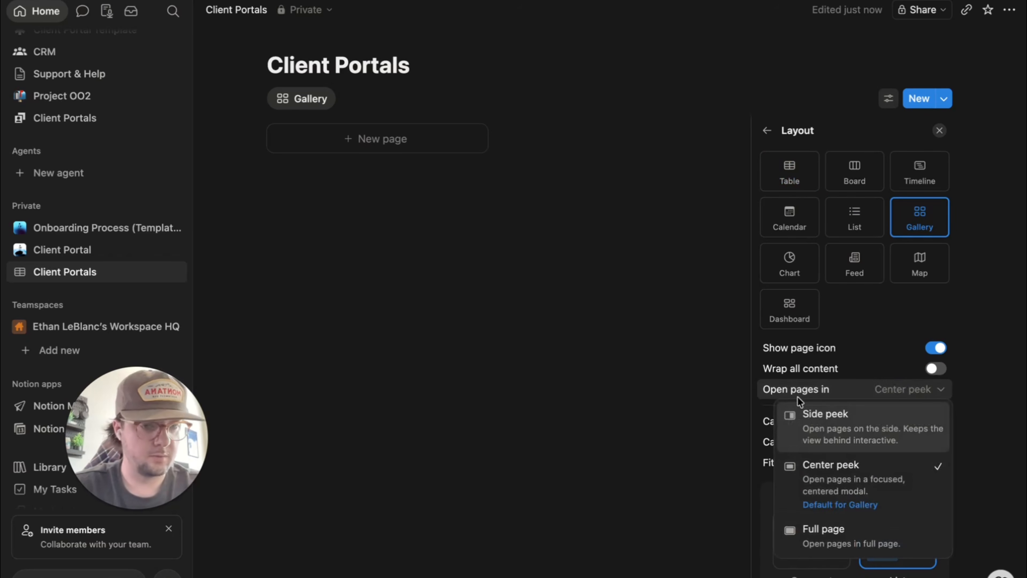
pyautogui.click(845, 537)
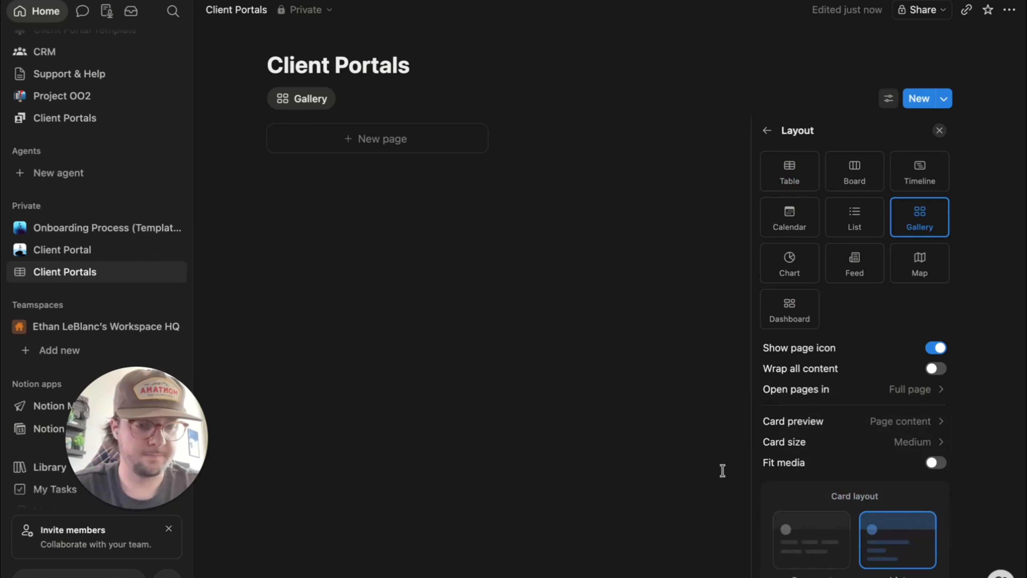
pyautogui.click(637, 363)
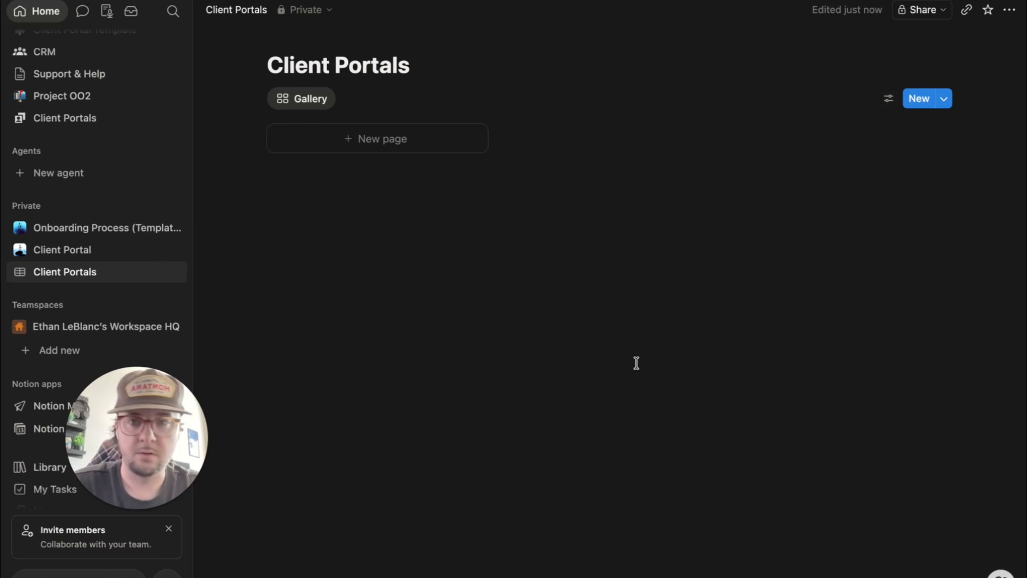
# - Add a new Client Portals entry titled 'Client 1'
pyautogui.click(373, 146)
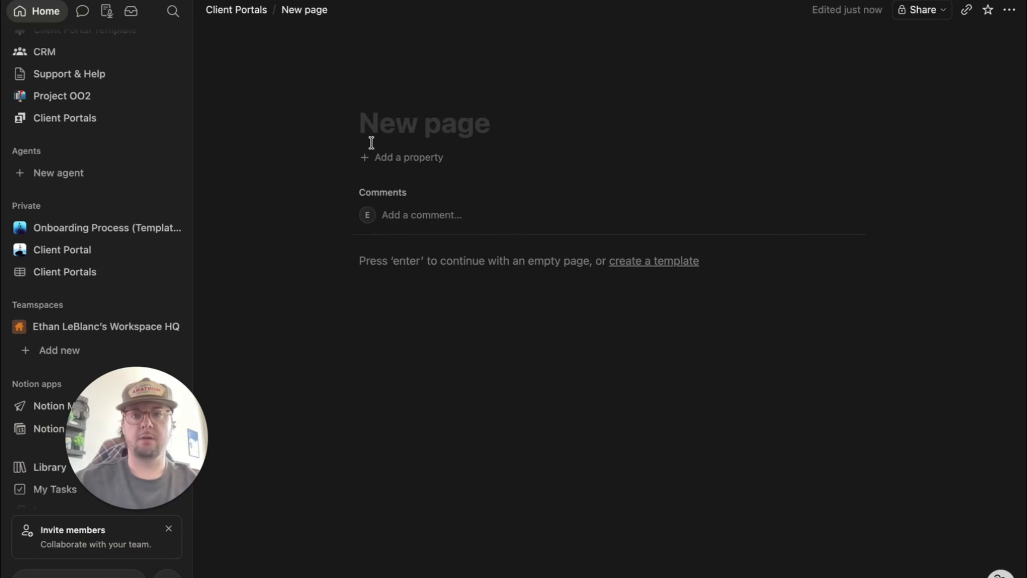
pyautogui.write('Client 1')
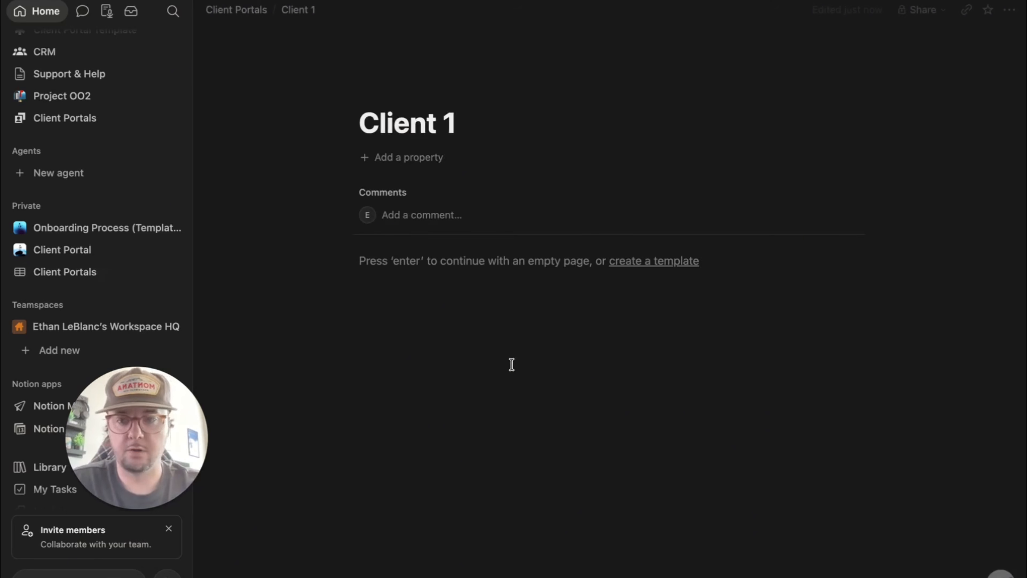
pyautogui.press('Return')
# - Add a Status property to Client 1 and rename its Done option to 'Live: Shared with client'
pyautogui.click(395, 158)
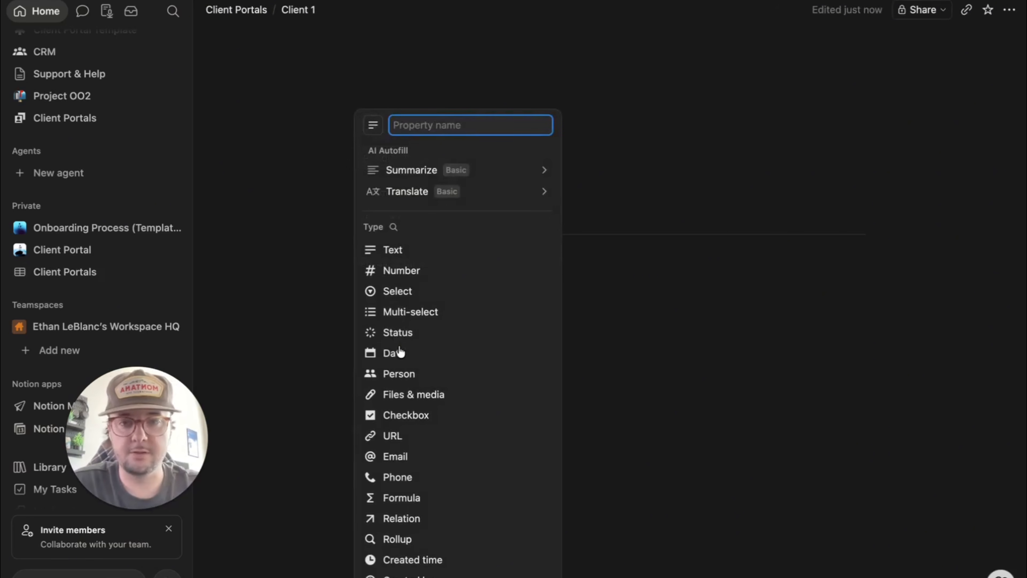
pyautogui.click(400, 330)
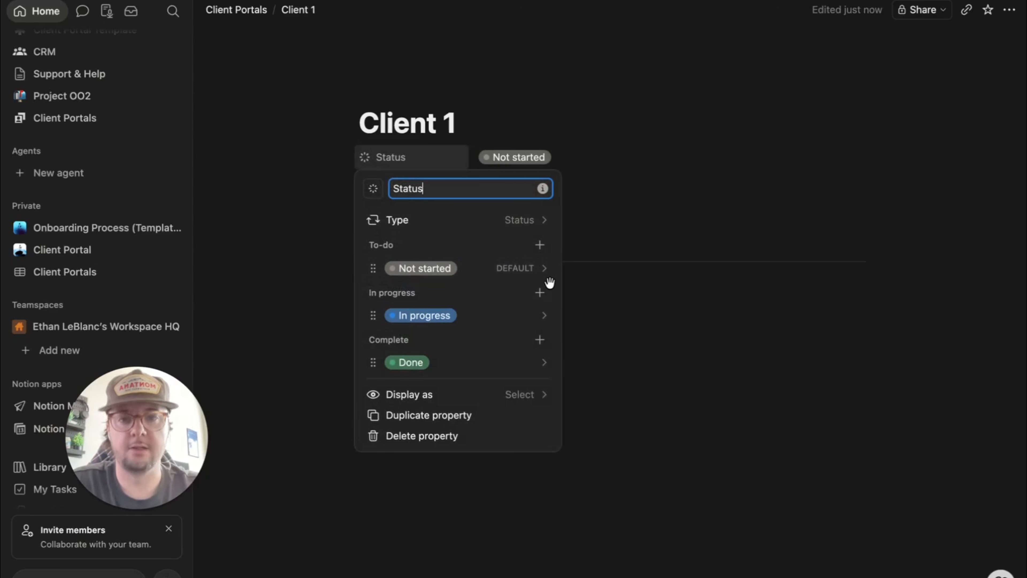
pyautogui.click(546, 269)
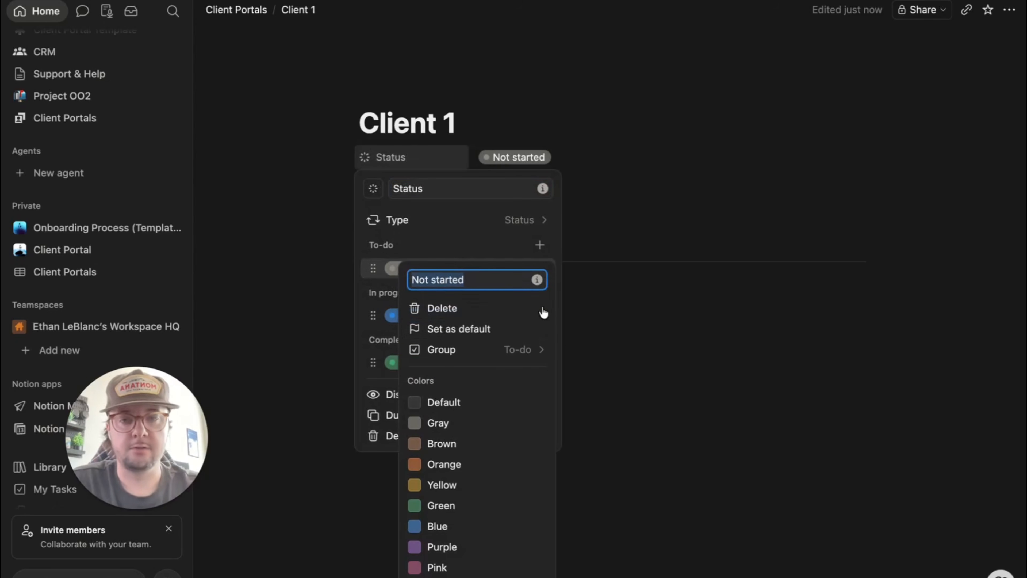
pyautogui.click(359, 294)
pyautogui.click(494, 365)
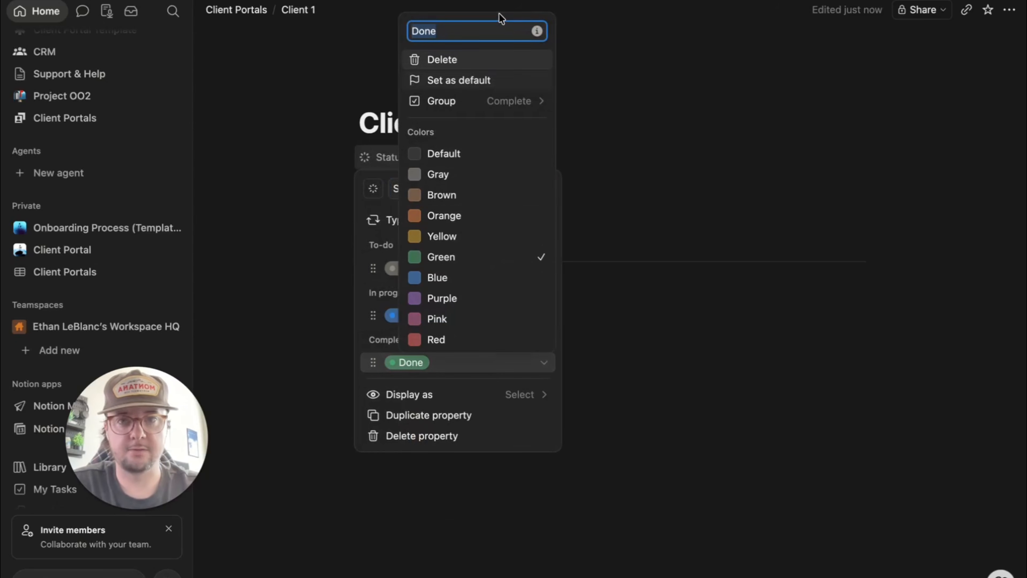
pyautogui.write('Live: Shared with client')
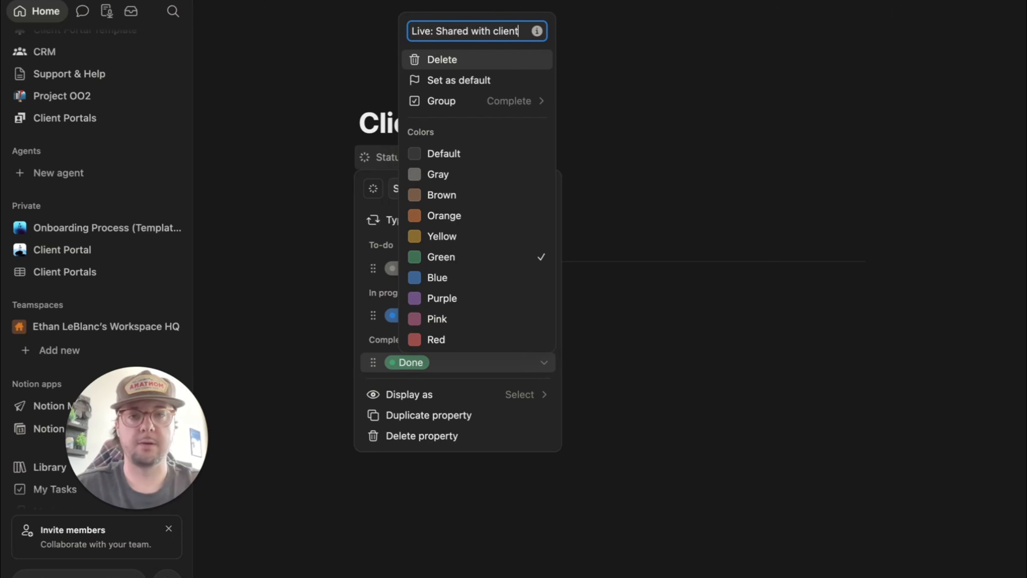
pyautogui.press('Return')
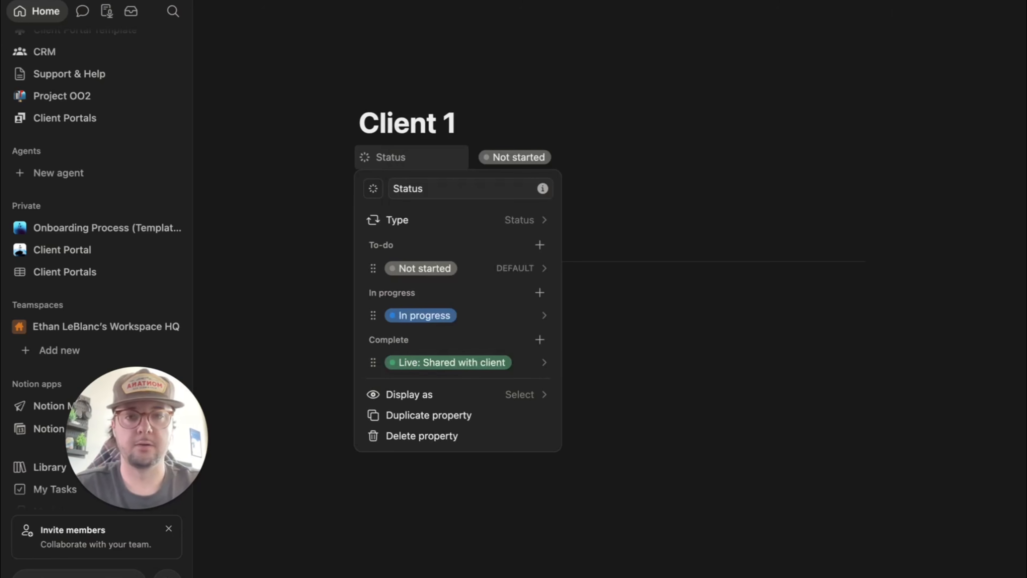
pyautogui.click(635, 371)
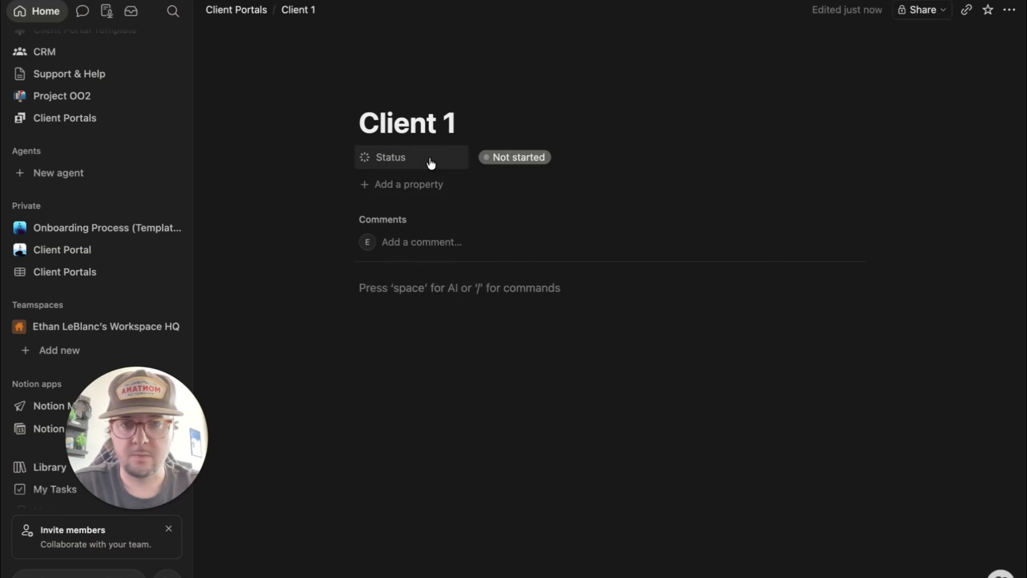
# - Set Client 1's Status to 'Live: Shared with client'
pyautogui.click(514, 159)
pyautogui.click(510, 317)
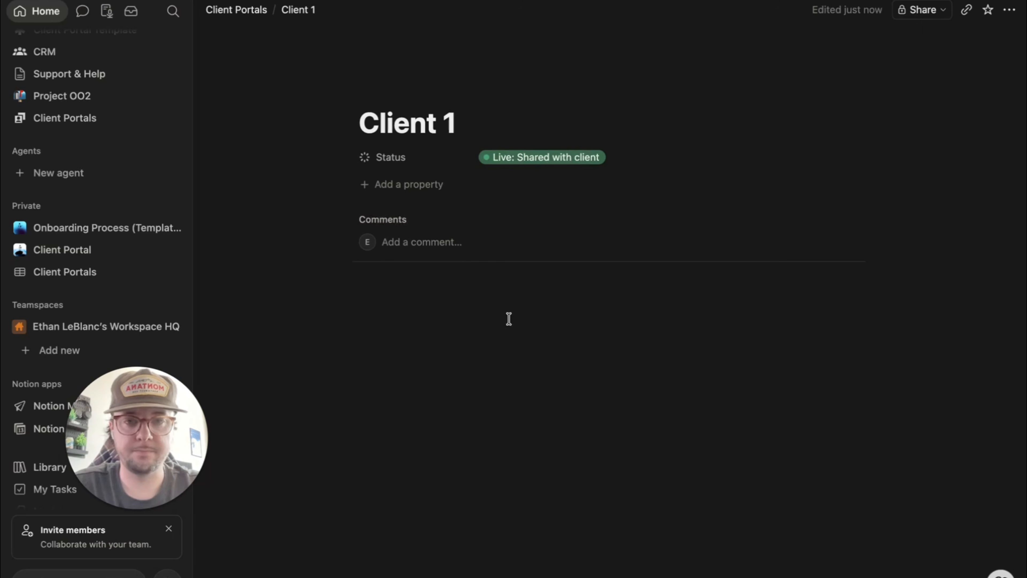
pyautogui.click(390, 185)
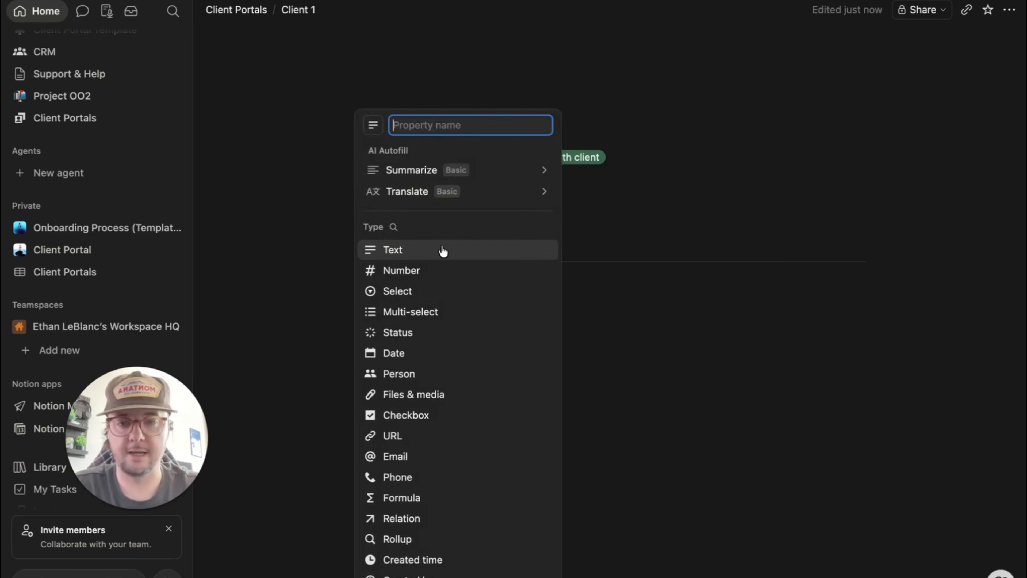
pyautogui.click(658, 381)
# - Add a Date property with end date enabled: May 13, 2026 → May 13, 2026
pyautogui.click(407, 183)
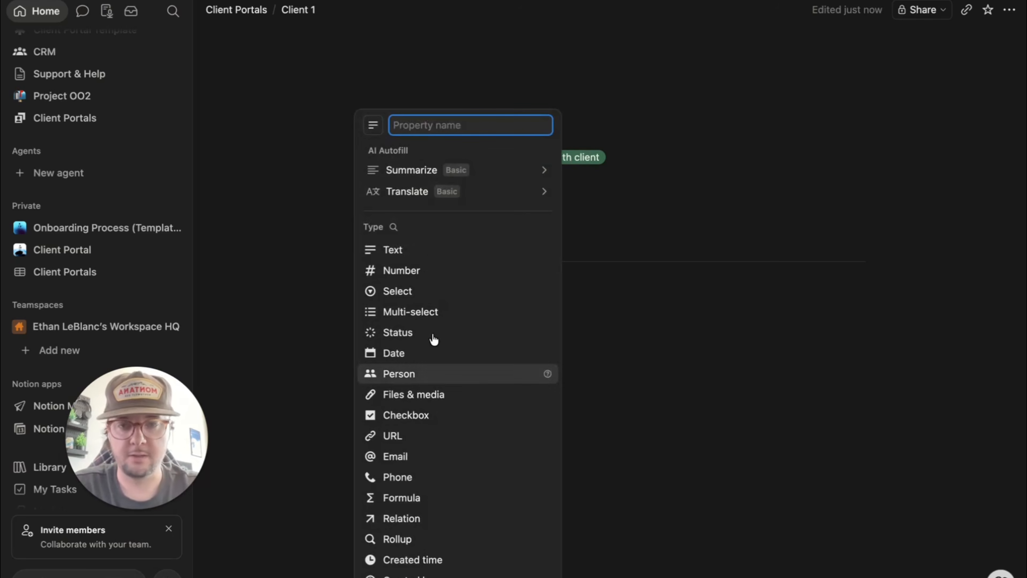
pyautogui.click(400, 355)
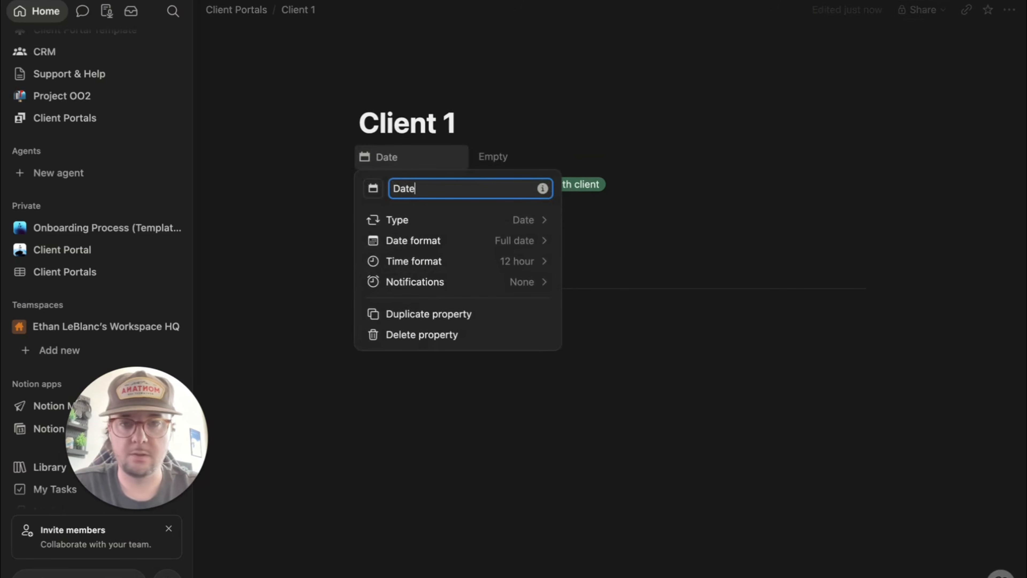
pyautogui.click(455, 150)
pyautogui.click(505, 161)
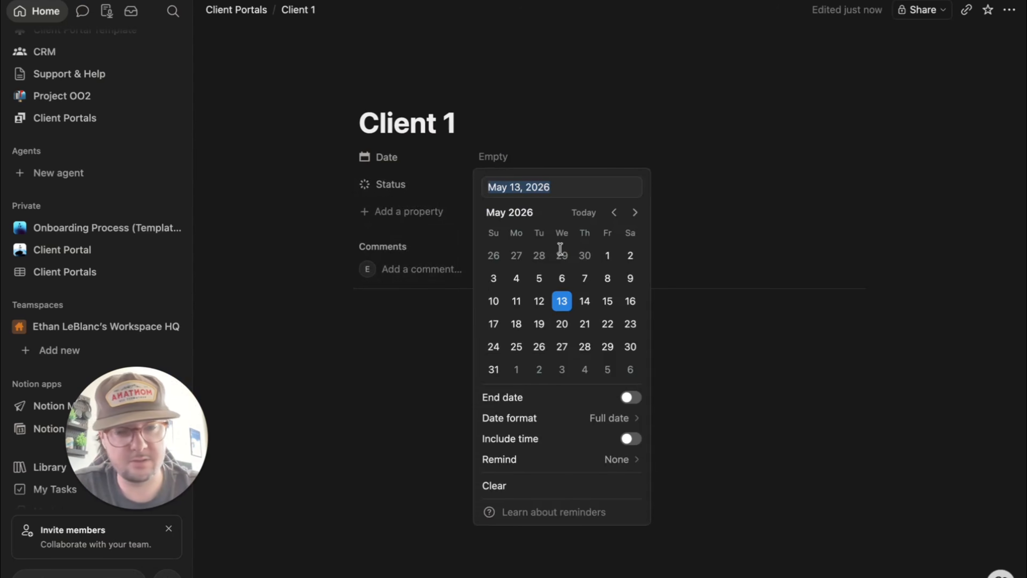
pyautogui.click(630, 398)
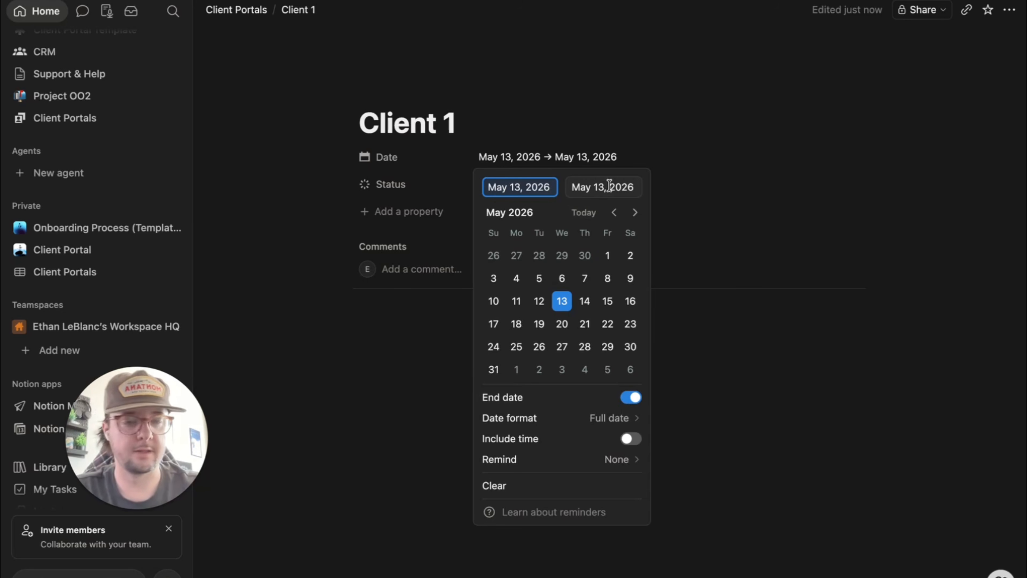
pyautogui.click(725, 394)
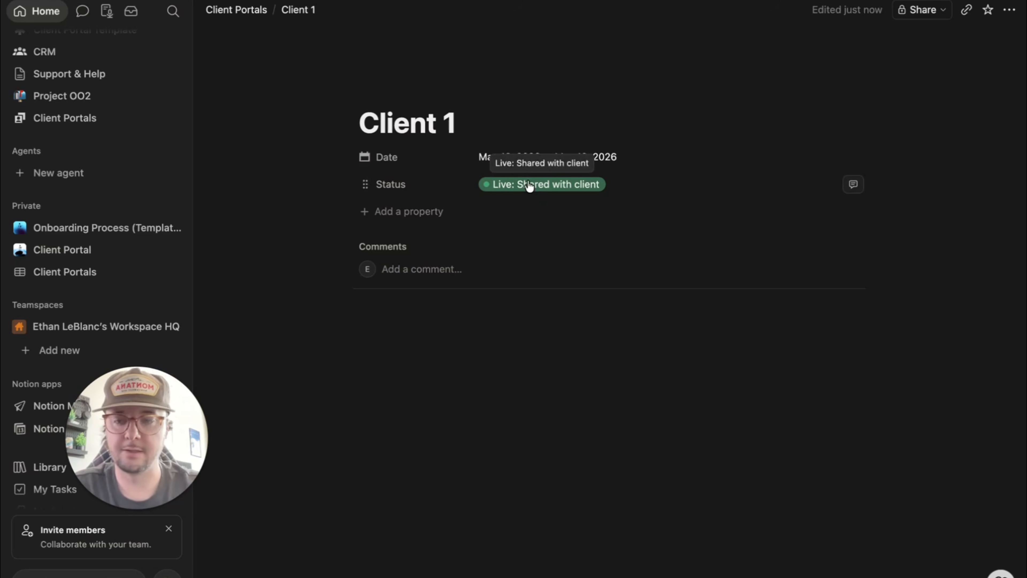
pyautogui.click(437, 338)
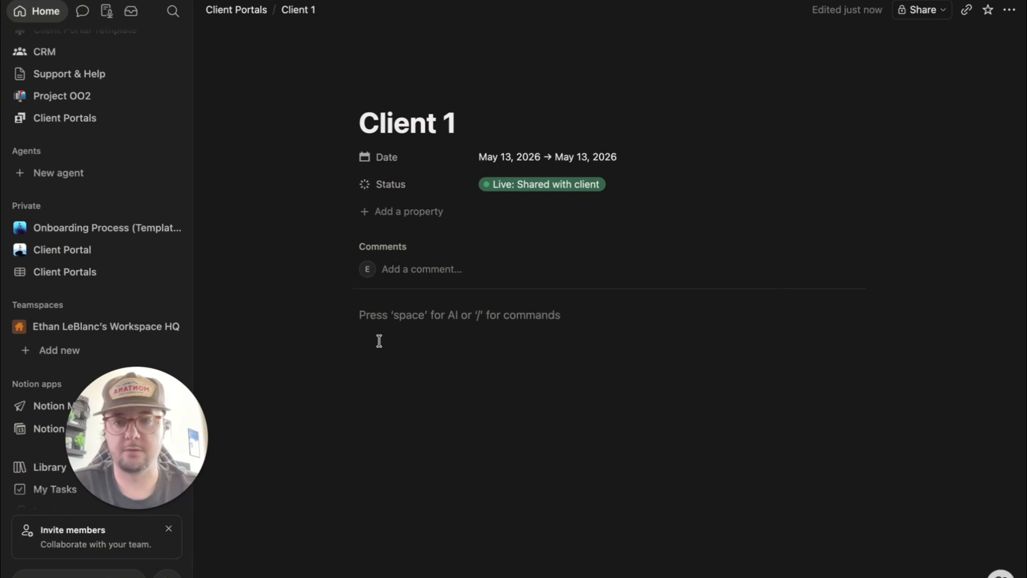
# - Insert a quote block with the bold line 'Welcome to your client portal [client name]!'
pyautogui.write('/qu')
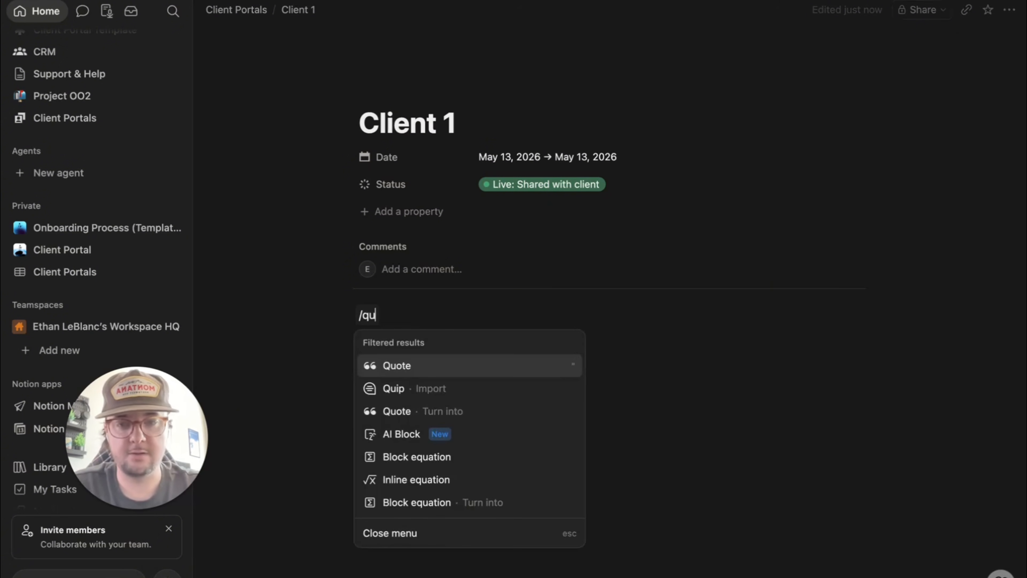
pyautogui.press('BackSpace')
pyautogui.press('BackSpace')
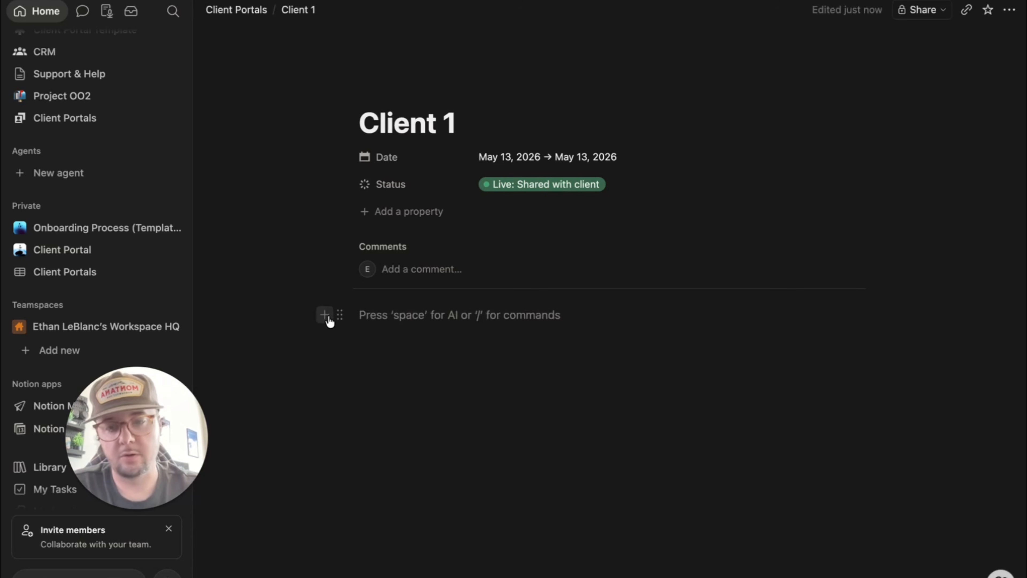
pyautogui.click(322, 315)
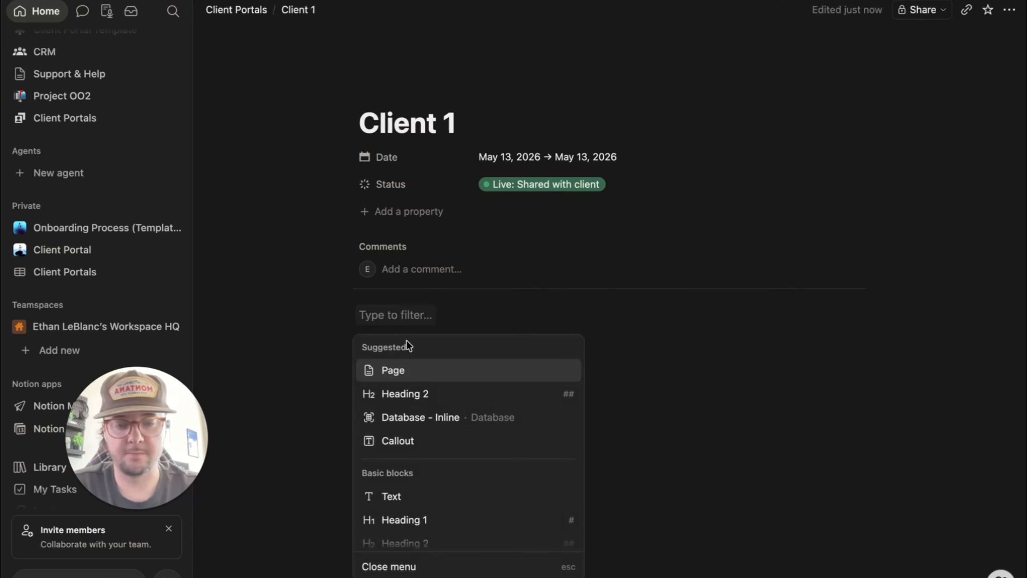
pyautogui.write('quot')
pyautogui.press('Return')
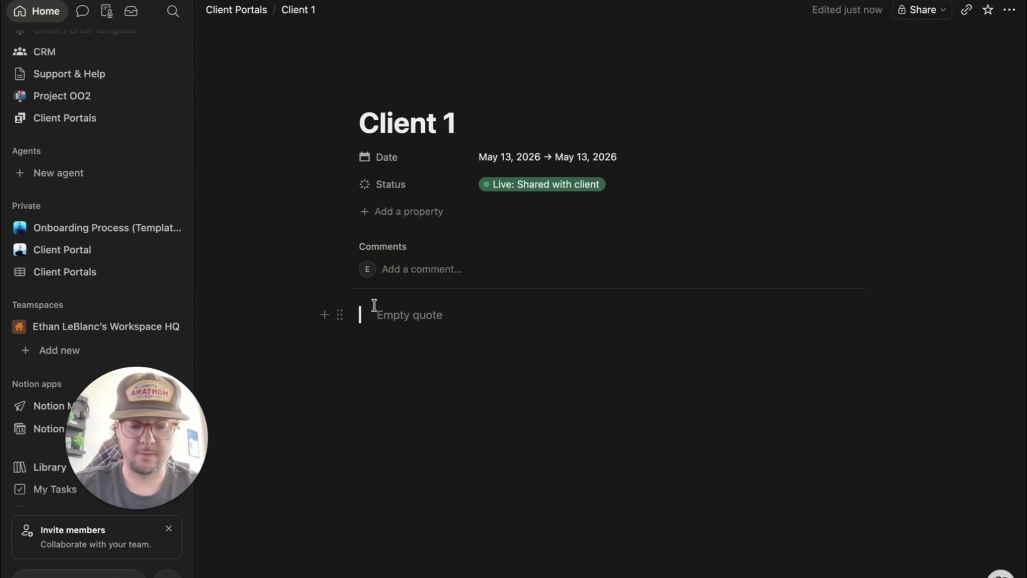
pyautogui.write('Wel')
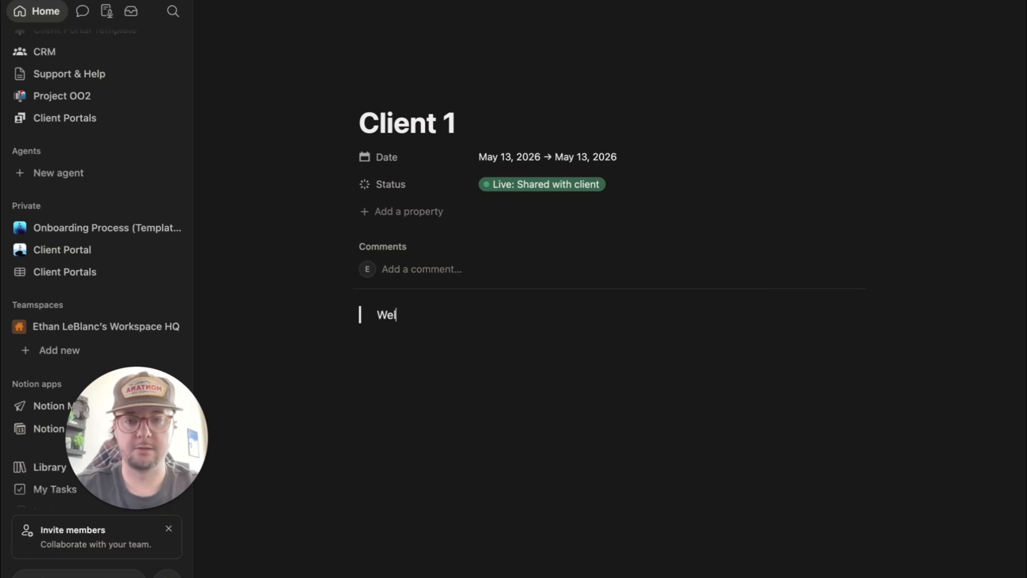
pyautogui.press('BackSpace')
pyautogui.press('BackSpace')
pyautogui.press('BackSpace')
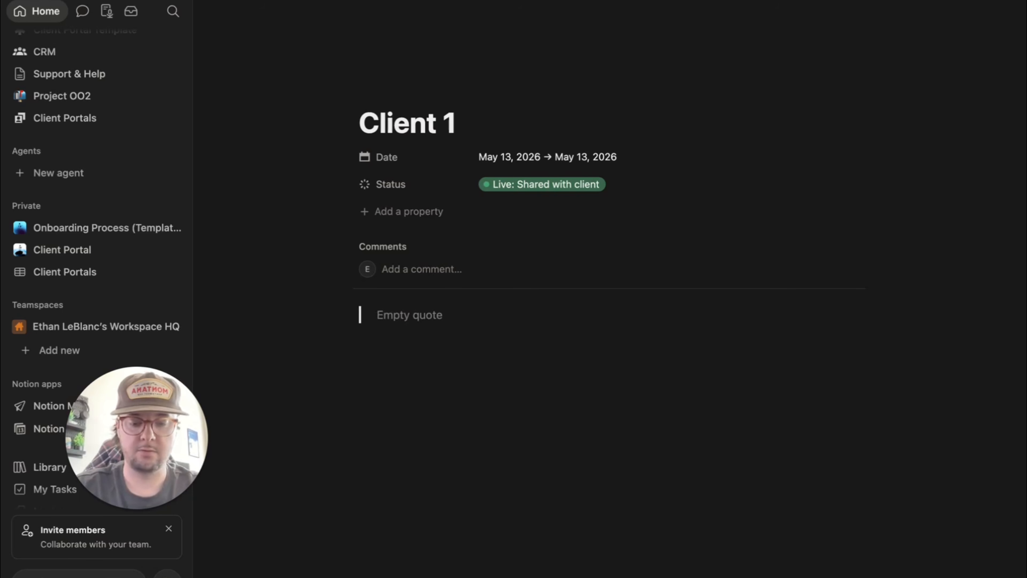
pyautogui.write('W')
pyautogui.press('BackSpace')
pyautogui.write('W')
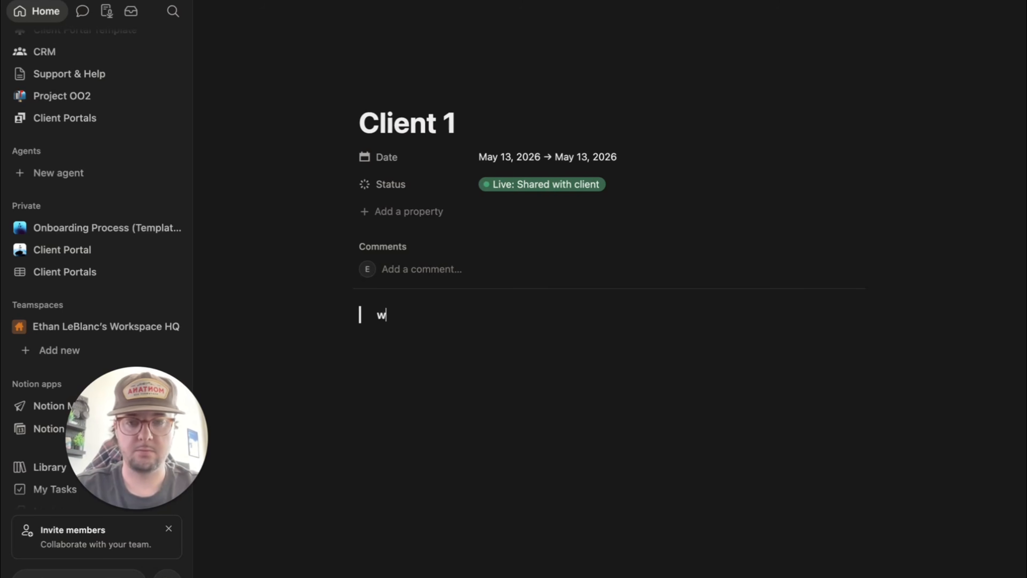
pyautogui.write('elcome ')
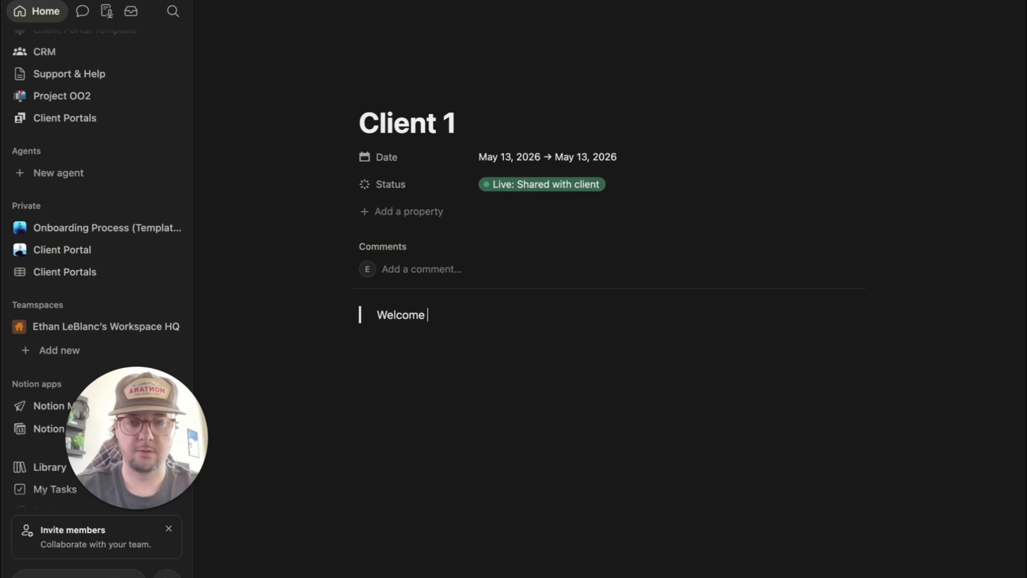
pyautogui.write('to your client portal [')
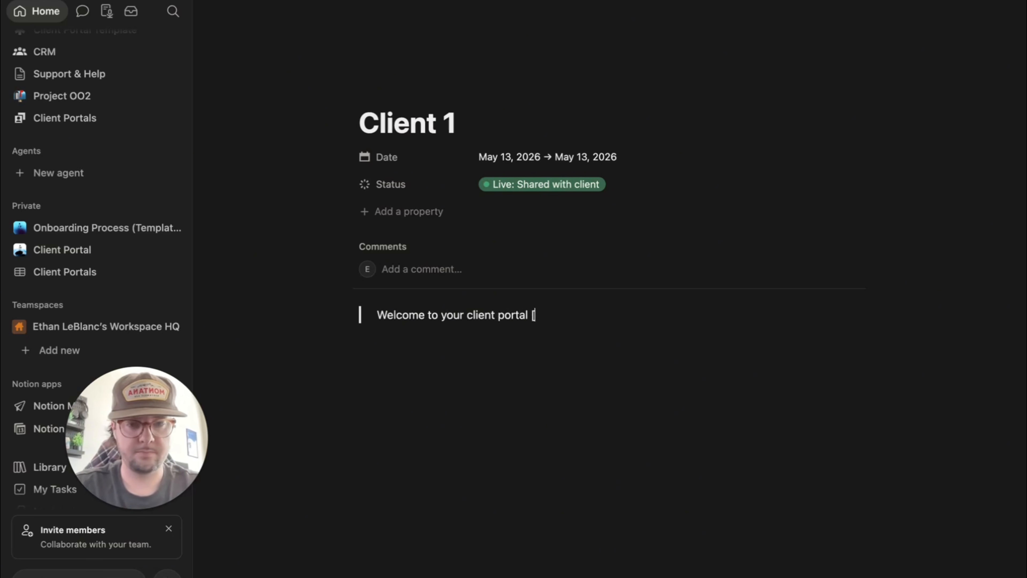
pyautogui.write('client name]!')
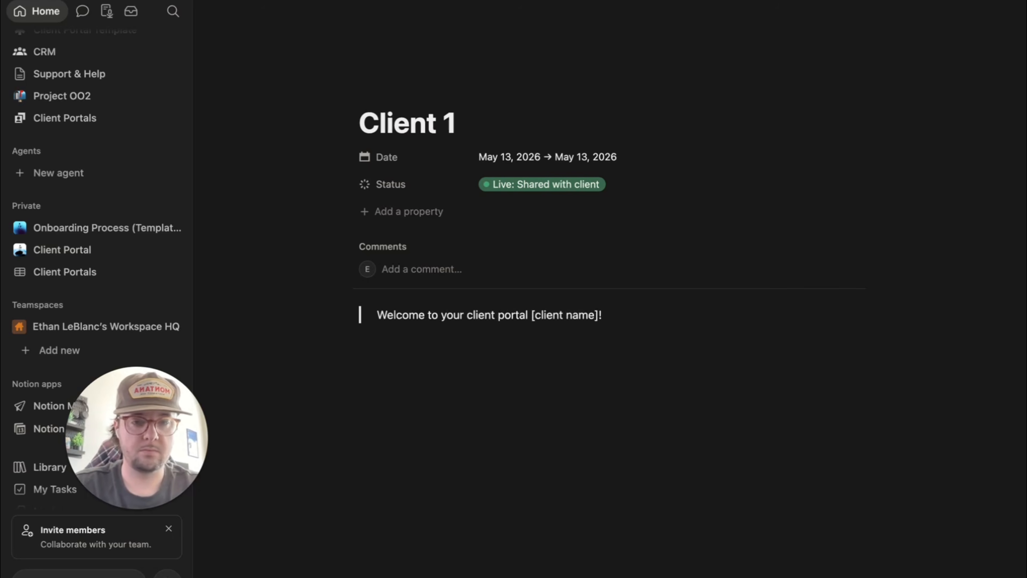
pyautogui.tripleClick(390, 306)
pyautogui.click(616, 315)
# - Paste the intro paragraph about accessing resources into the welcome quote
pyautogui.press('Return')
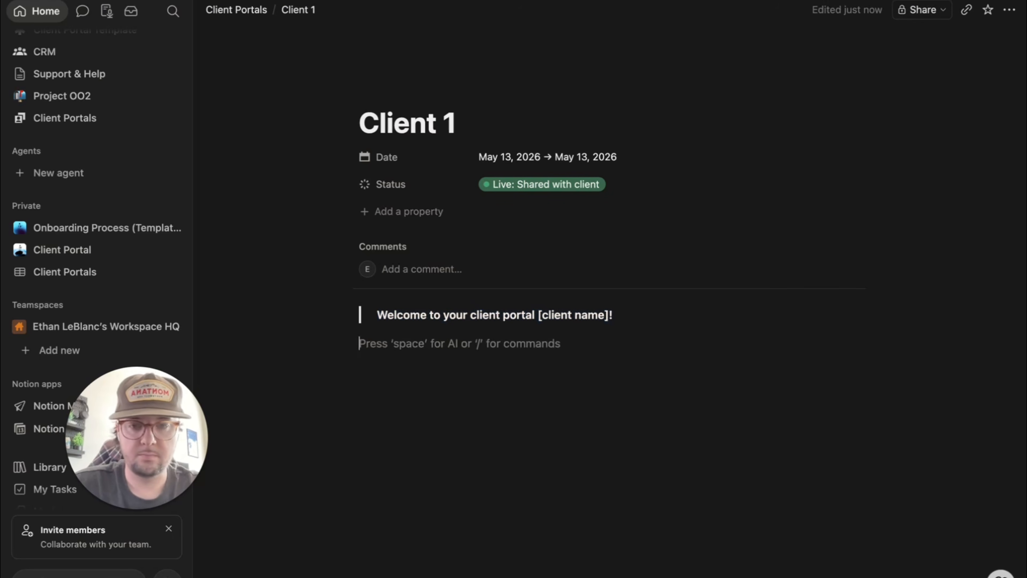
pyautogui.write('Here, you can access all the resources and information you need to stay updated on your projects. Explore the sections below to manage your tasks efficiently and reach out for assistance when needed.')
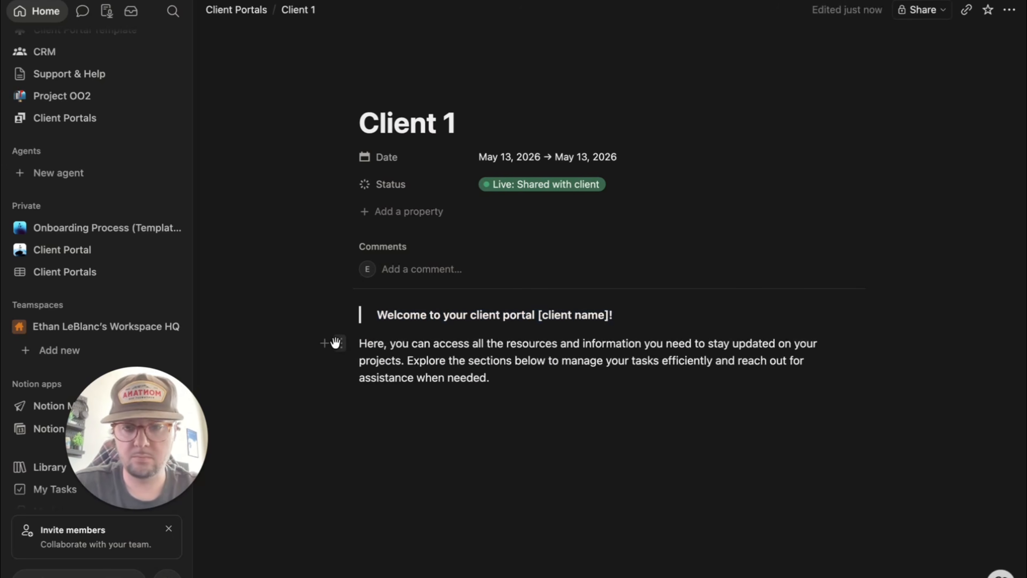
pyautogui.moveTo(339, 343); pyautogui.dragTo(383, 326)
pyautogui.click(461, 421)
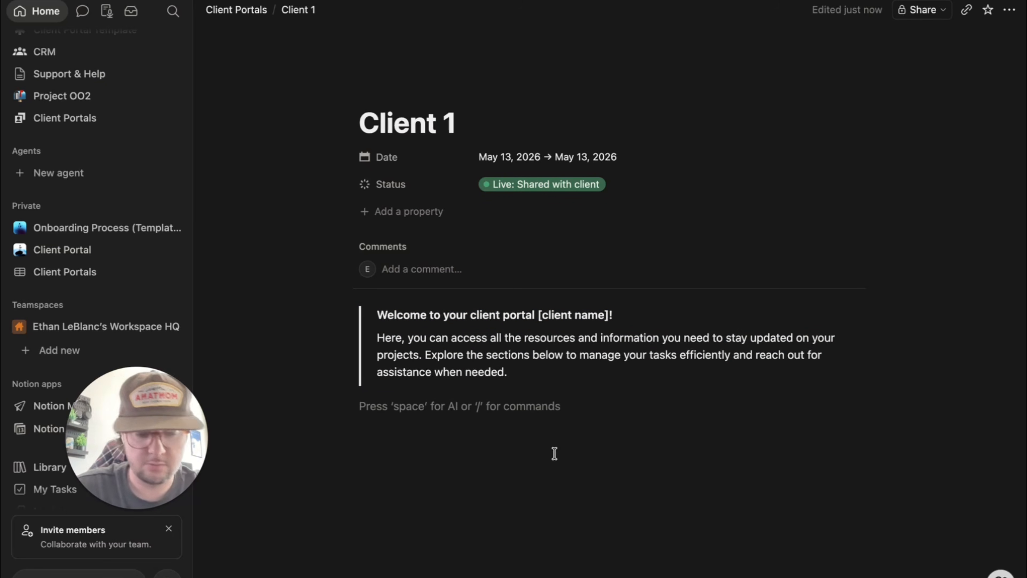
pyautogui.write('/h')
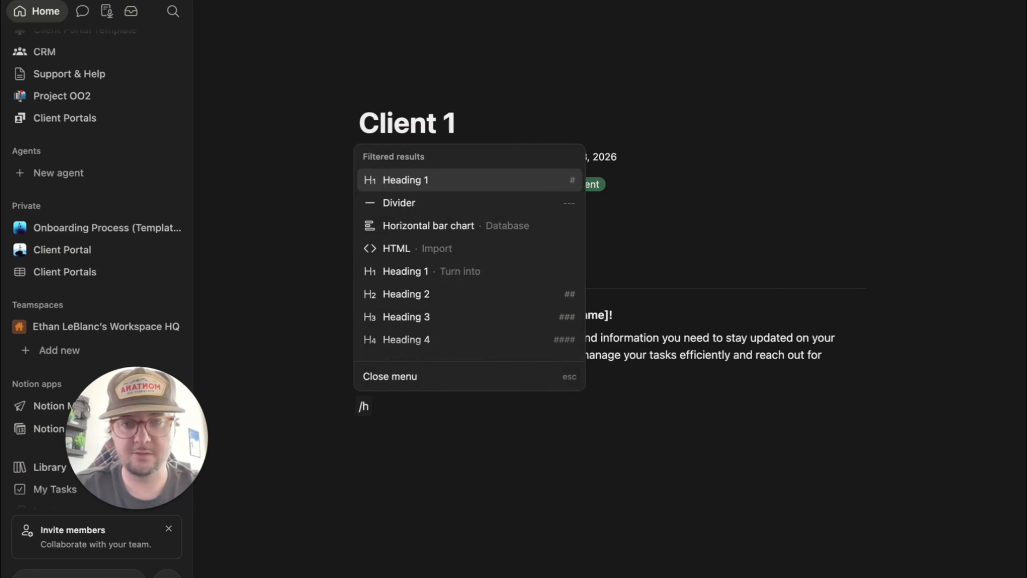
pyautogui.write('2')
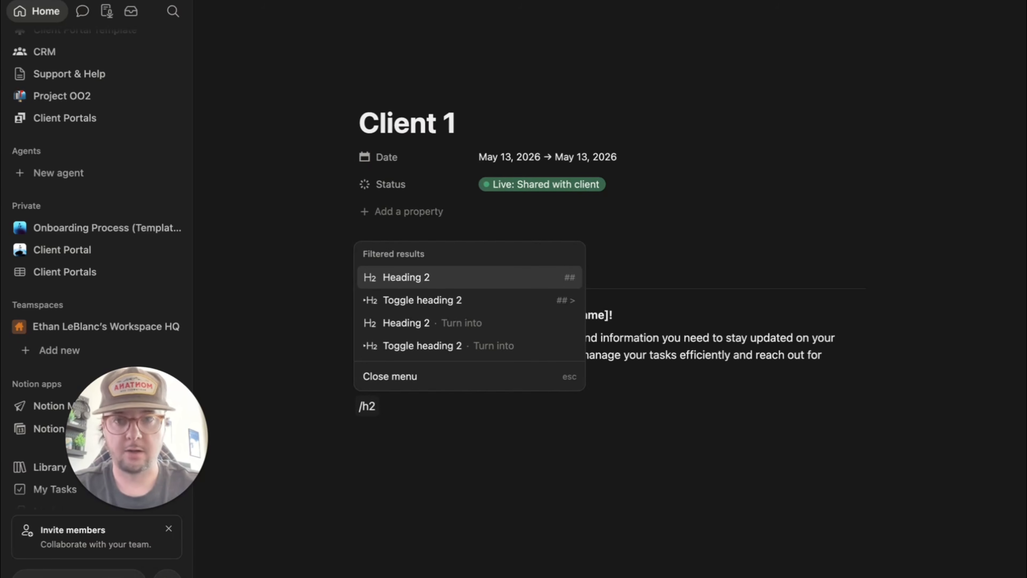
# - Add Heading 2 'Resources', leave blank lines, then add Heading 2 'Assets'
pyautogui.press('Return')
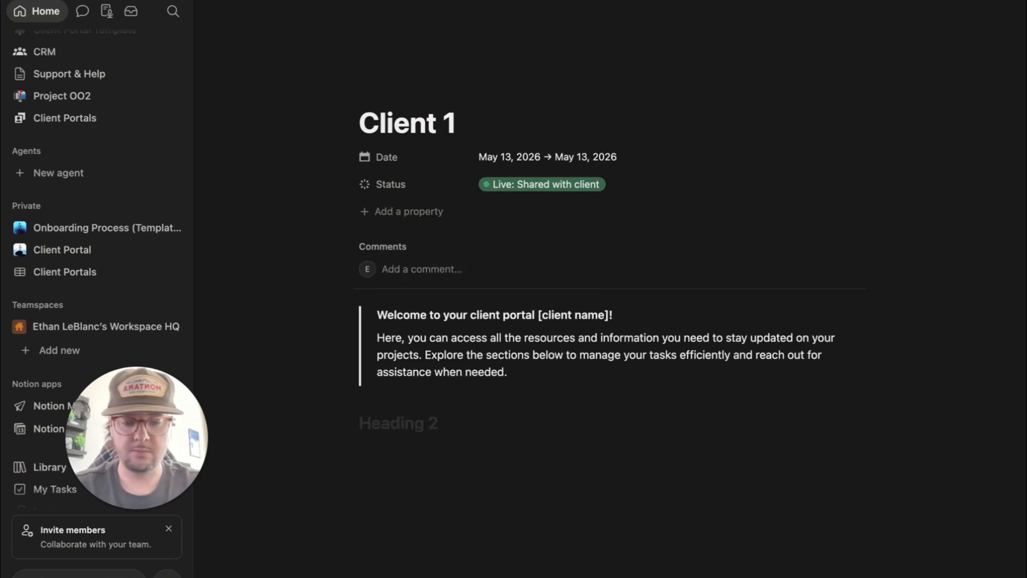
pyautogui.write('Resources')
pyautogui.press('Return')
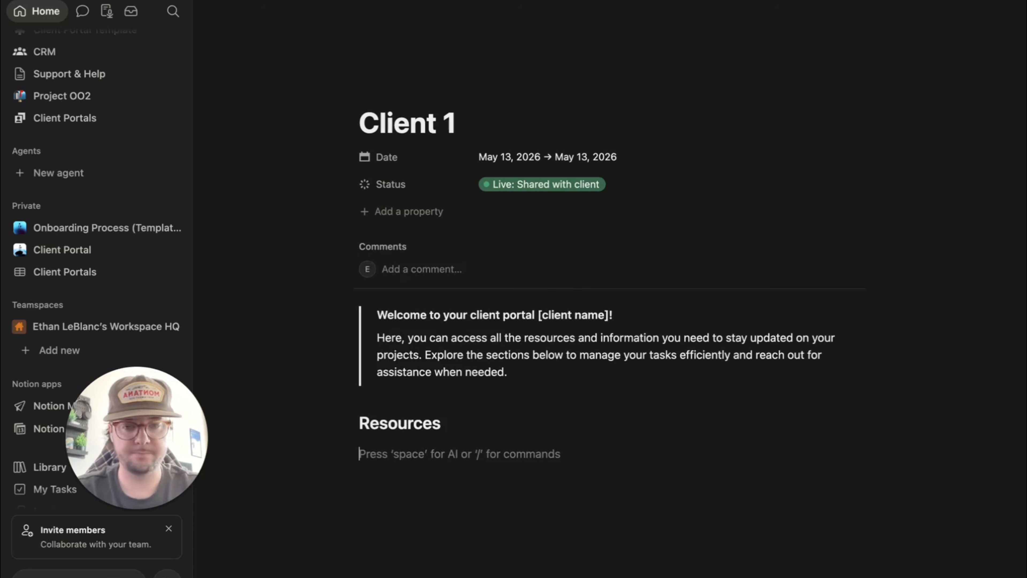
pyautogui.press('Return')
pyautogui.press('Return')
pyautogui.press('Return')
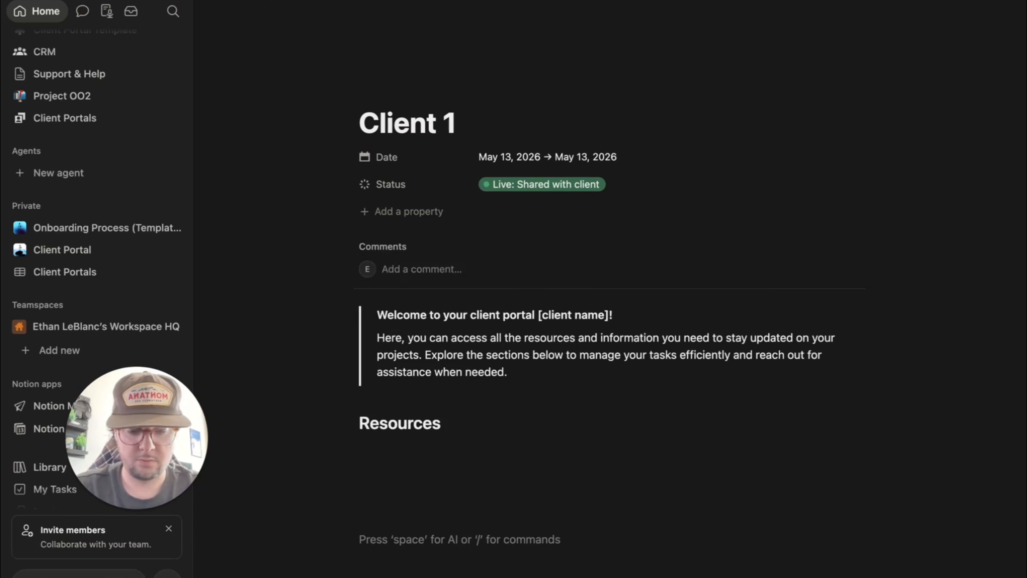
pyautogui.write('/h2')
pyautogui.press('Return')
pyautogui.write('Assets')
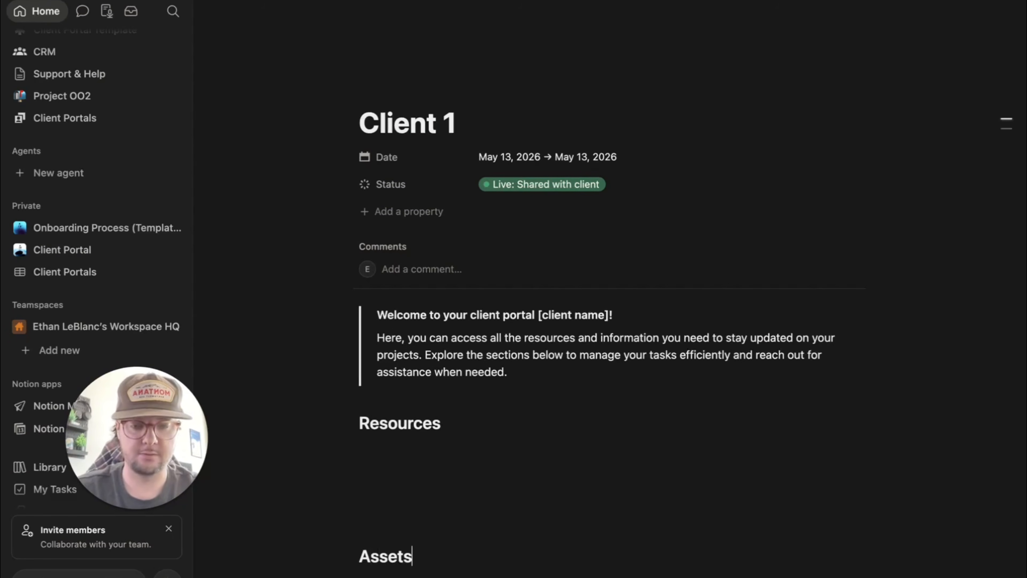
pyautogui.click(404, 452)
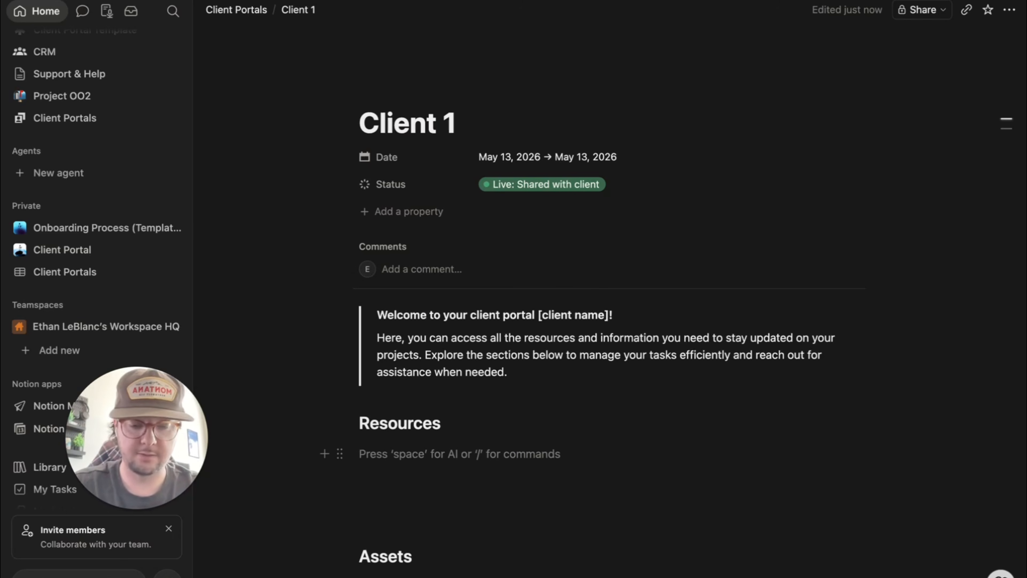
# - Create a 'Contact Information' subpage under Resources
pyautogui.write('/pa')
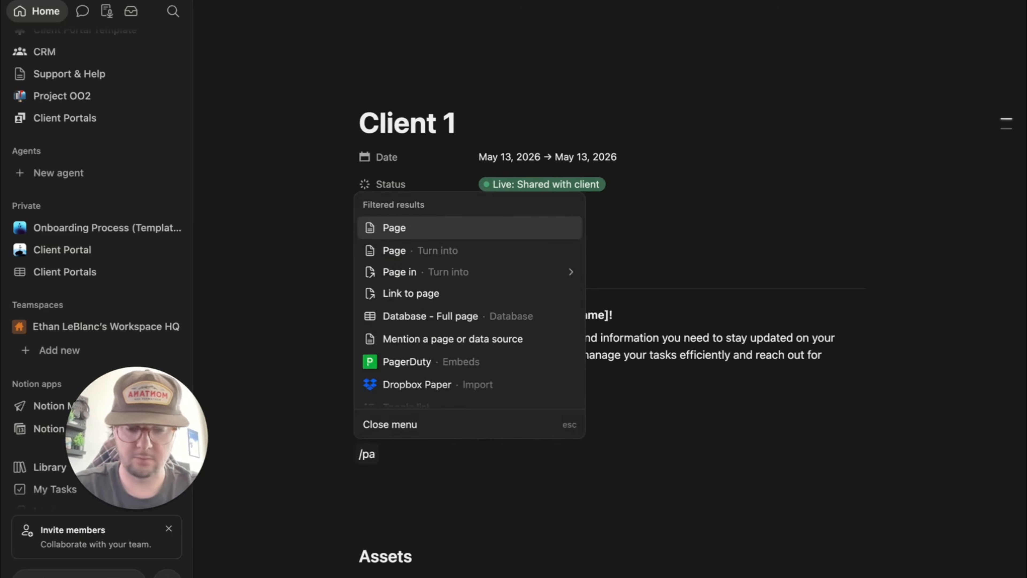
pyautogui.write('ge')
pyautogui.press('Return')
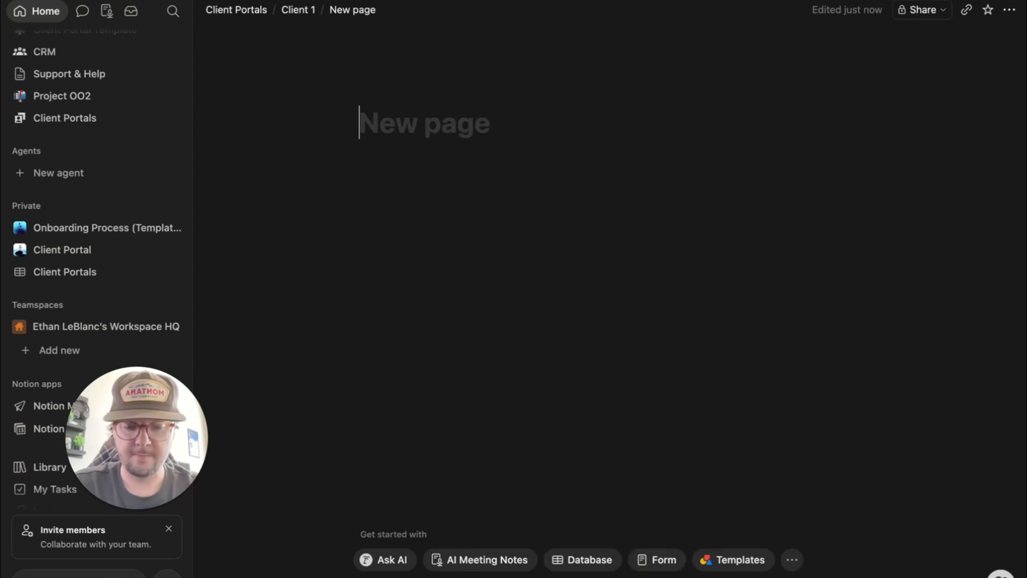
pyautogui.write('Contact In')
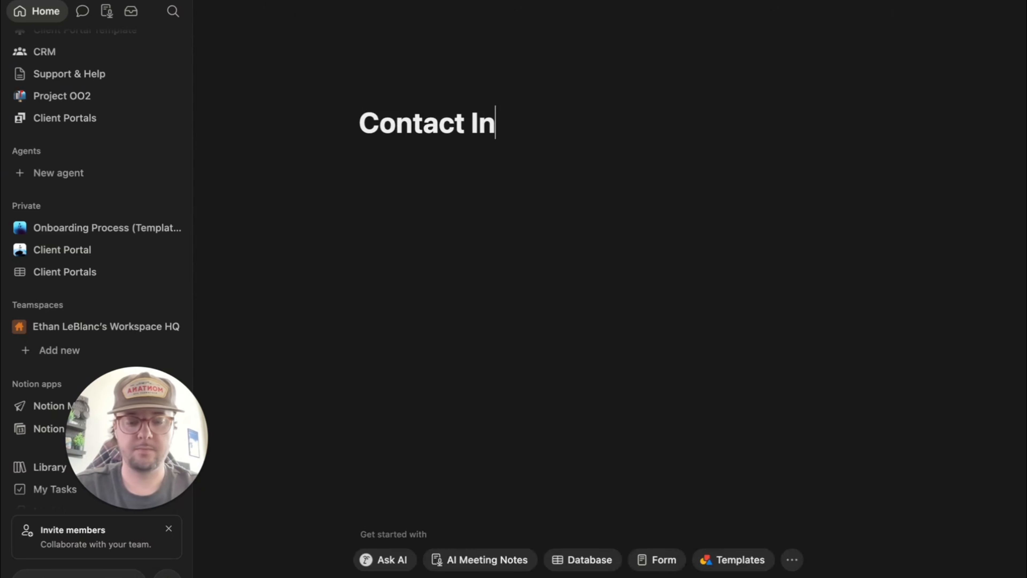
pyautogui.write('formation')
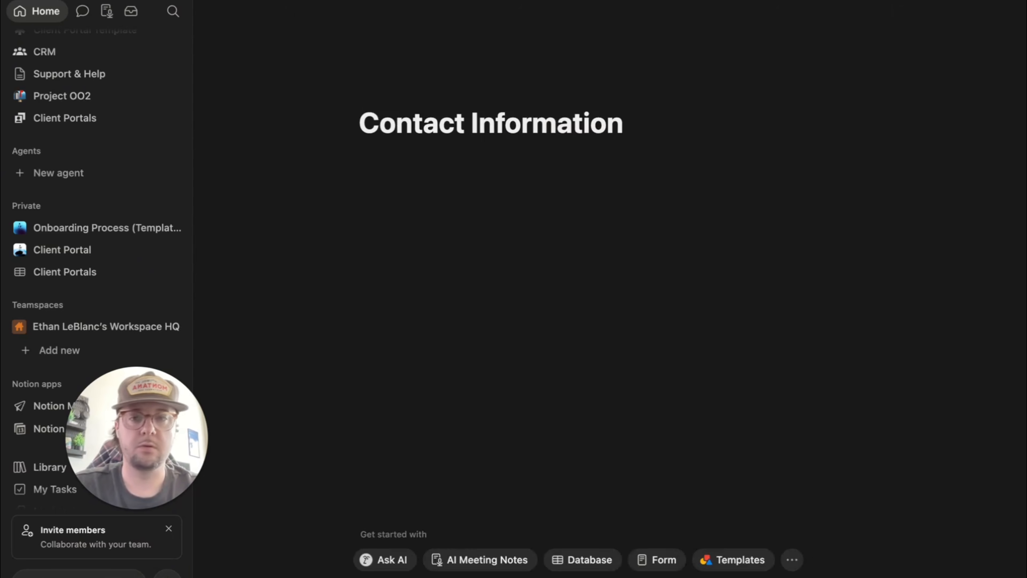
pyautogui.click(422, 167)
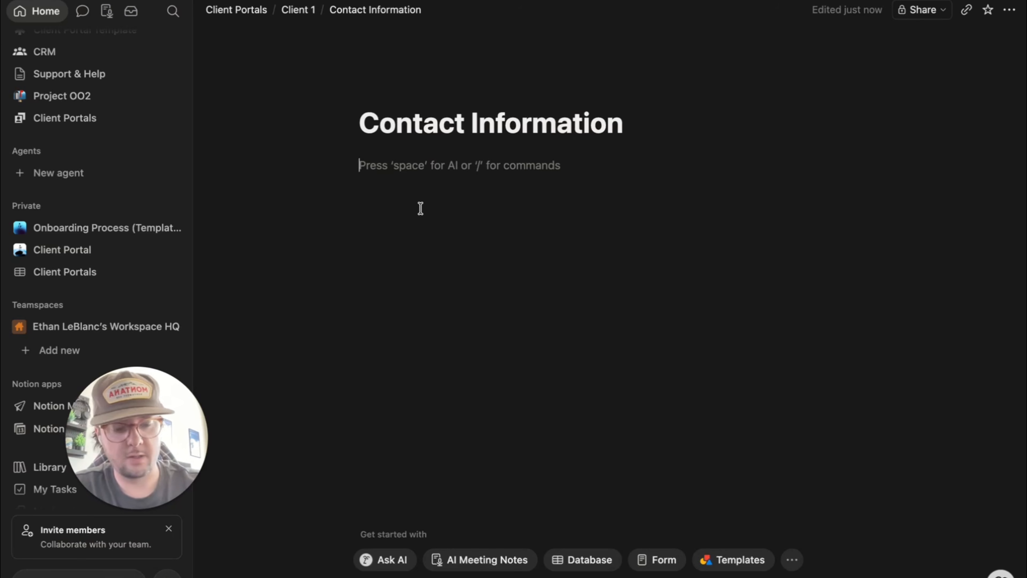
# - Add a purple-background callout listing 'First Name:', 'Last Name:' and an Email label
pyautogui.write('/cal')
pyautogui.press('Return')
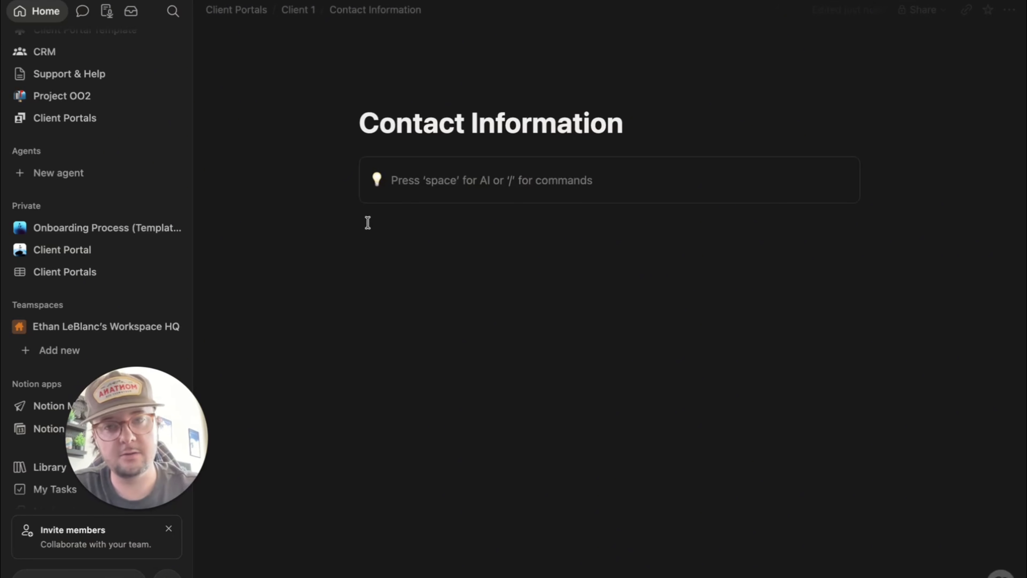
pyautogui.click(340, 166)
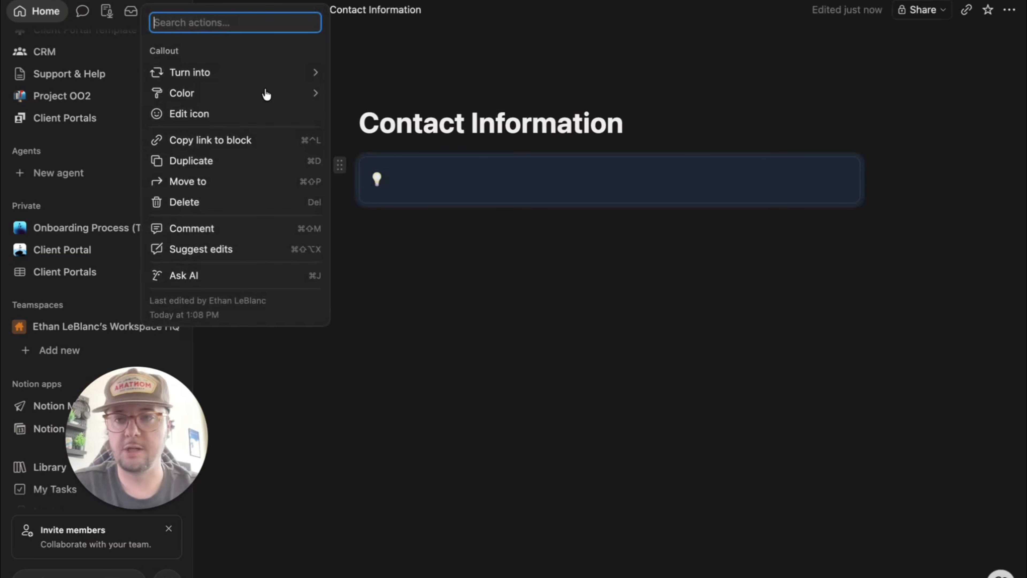
pyautogui.moveTo(257, 94)
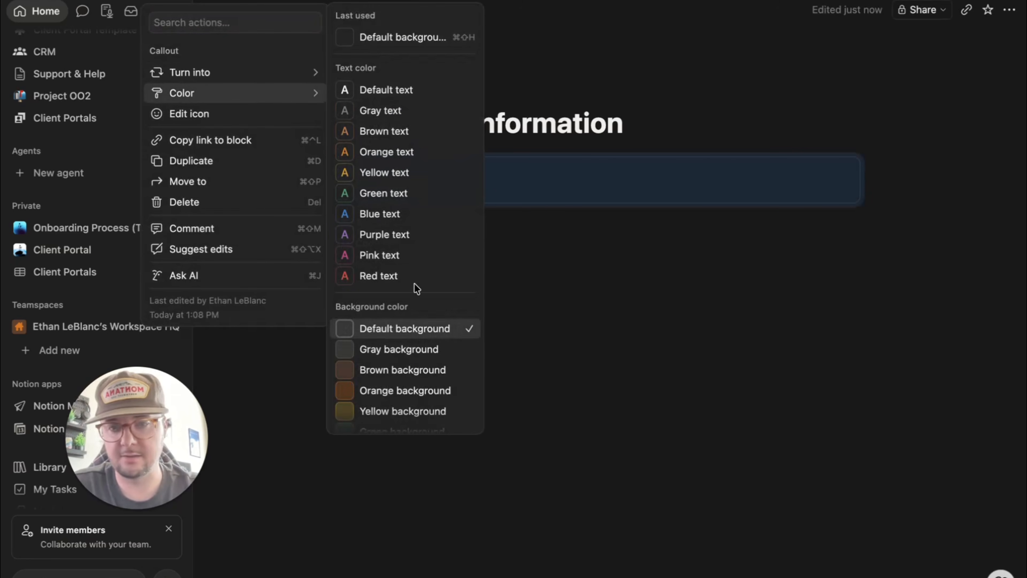
pyautogui.scroll(-5, 398, 348)
pyautogui.click(369, 382)
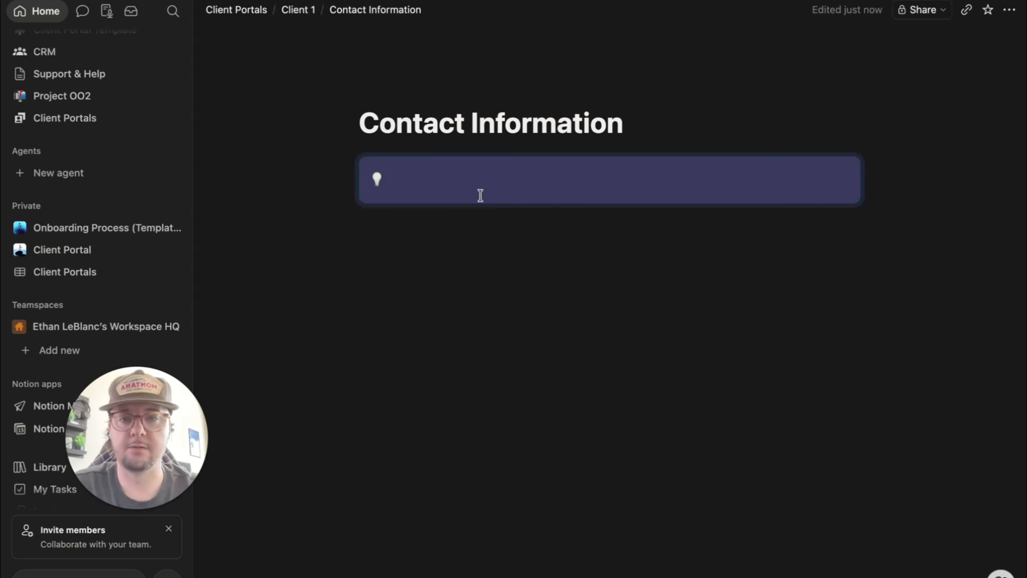
pyautogui.write('First ')
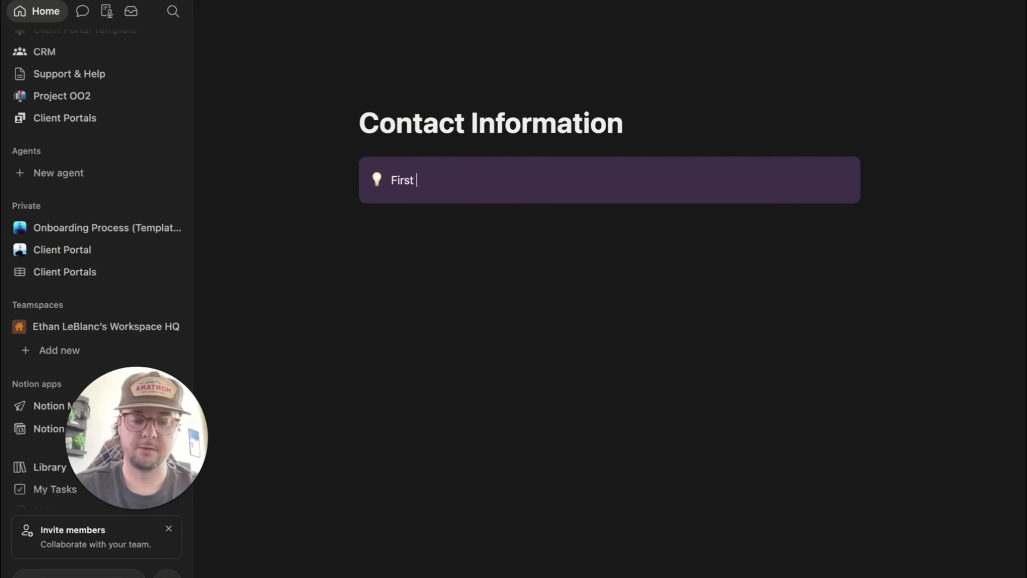
pyautogui.write('Name:')
pyautogui.press('Return')
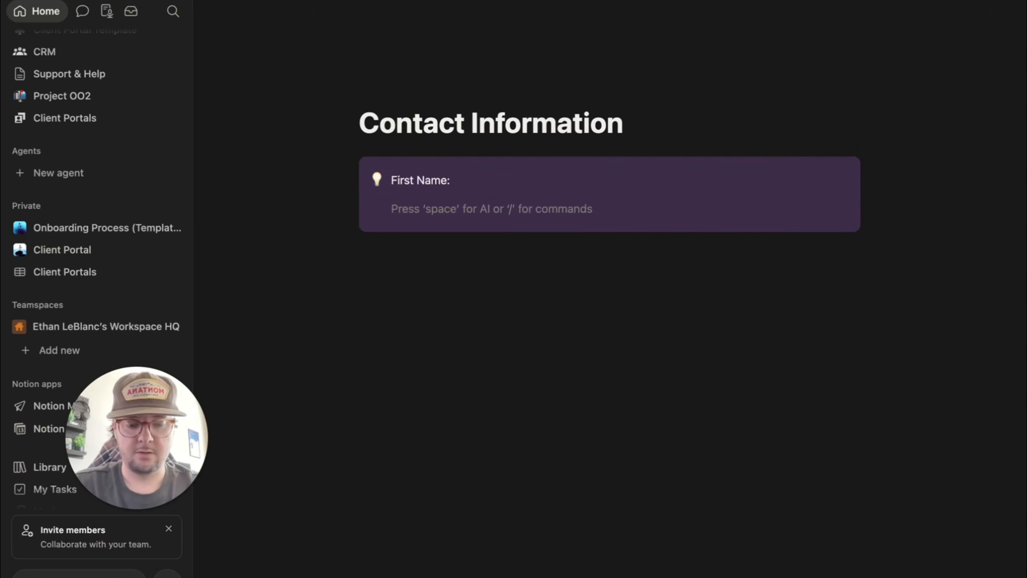
pyautogui.write('Last')
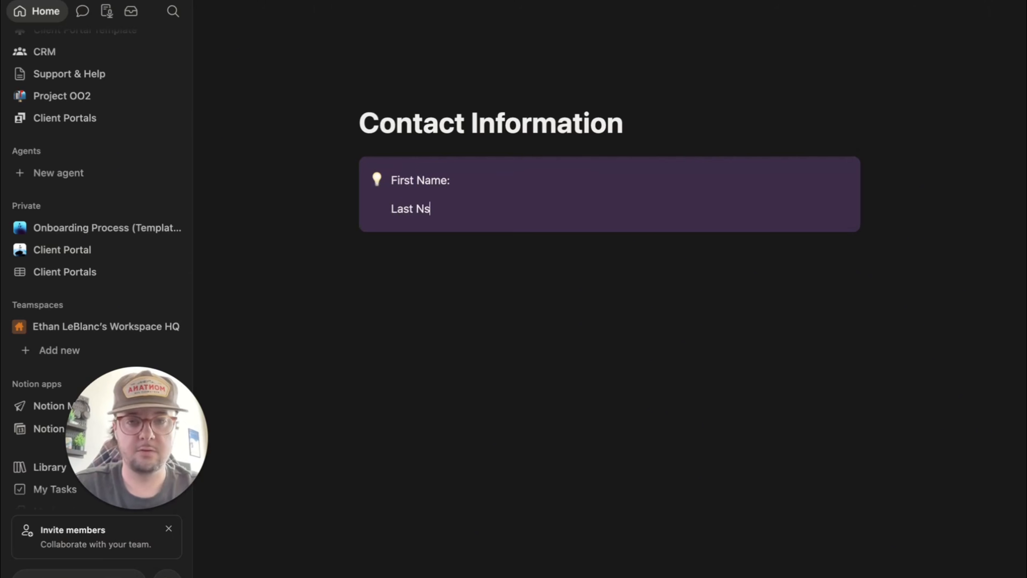
pyautogui.write(' Name:')
pyautogui.press('Return')
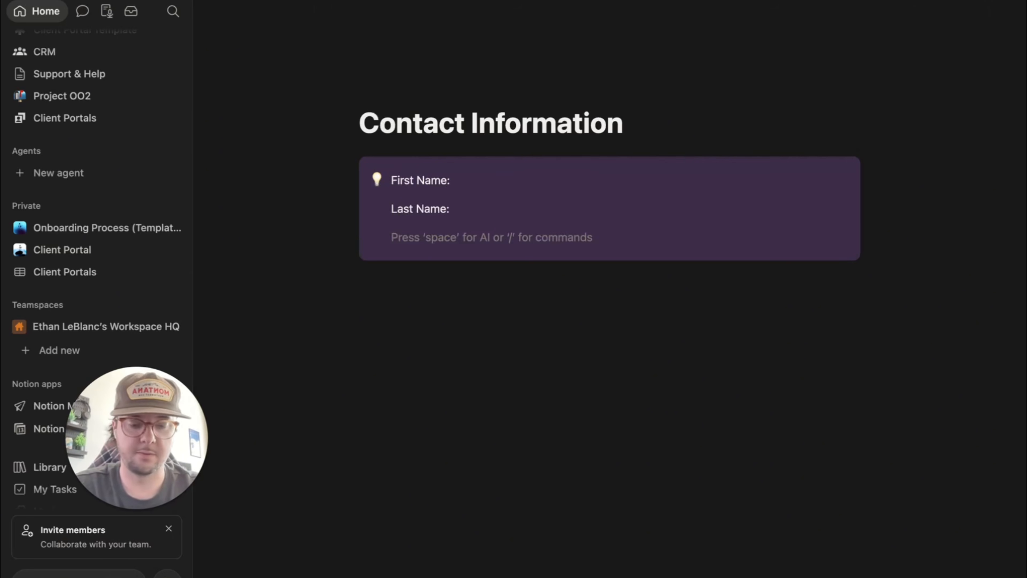
pyautogui.write('Email:')
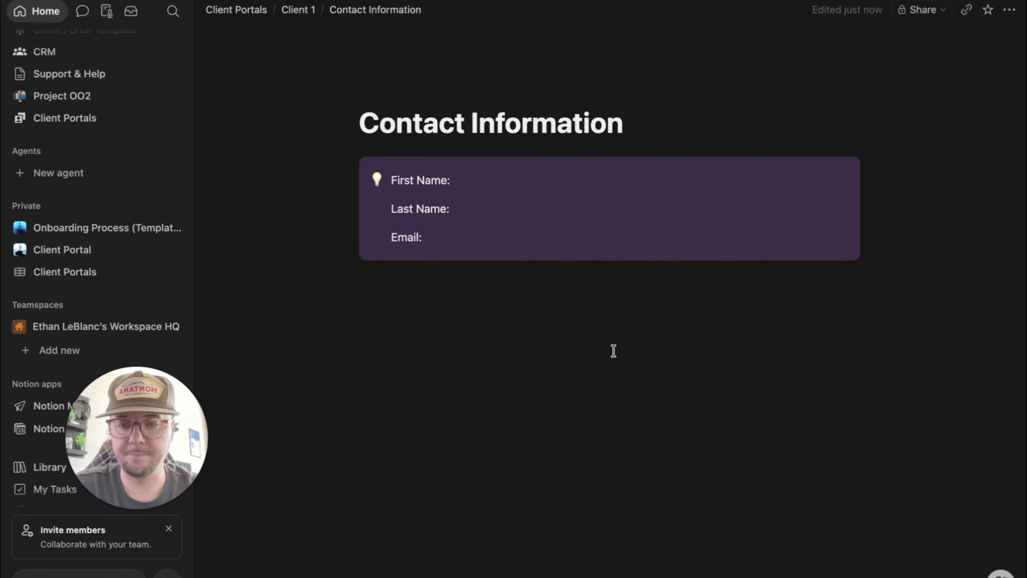
# - Back on Client 1, add a 'Billing & Invoices' subpage under Resources
pyautogui.click(306, 18)
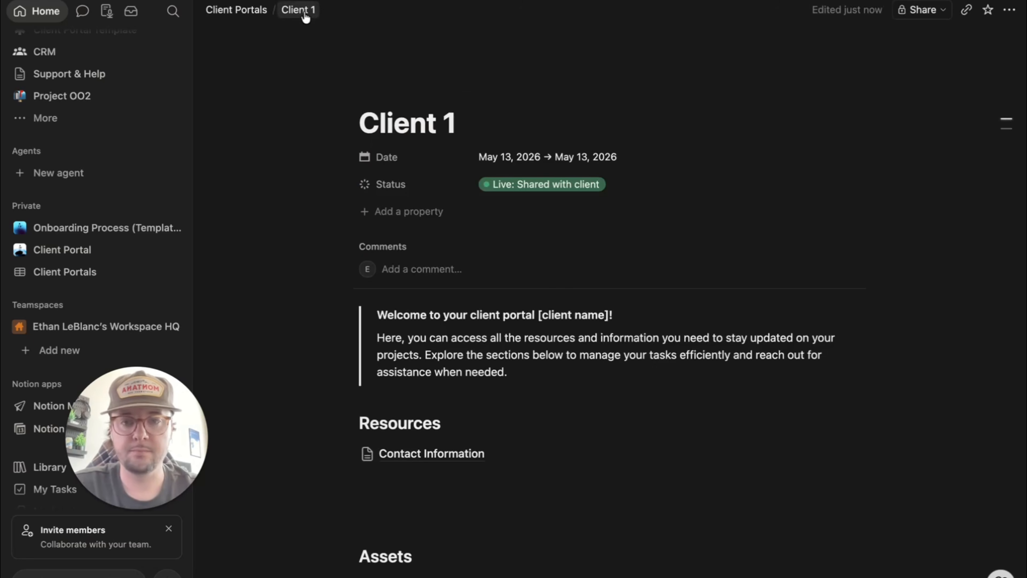
pyautogui.scroll(-3, 420, 405)
pyautogui.click(410, 366)
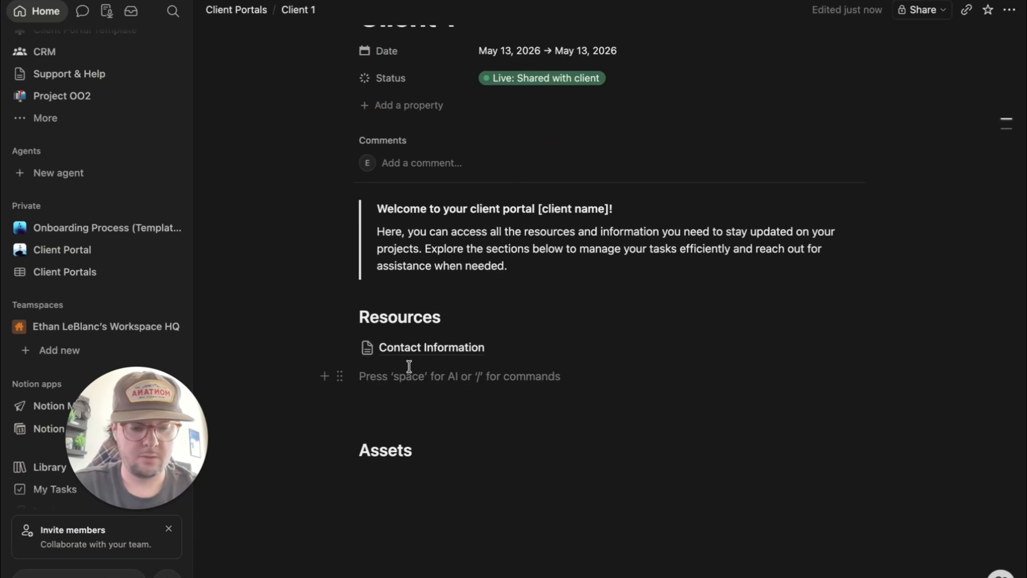
pyautogui.write('/page')
pyautogui.press('Return')
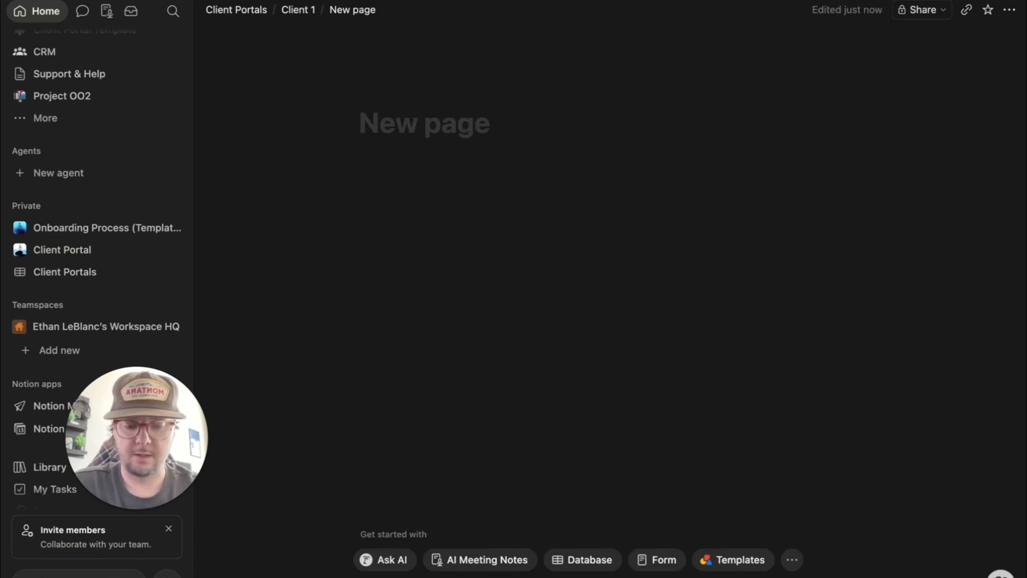
pyautogui.write('Billing & In')
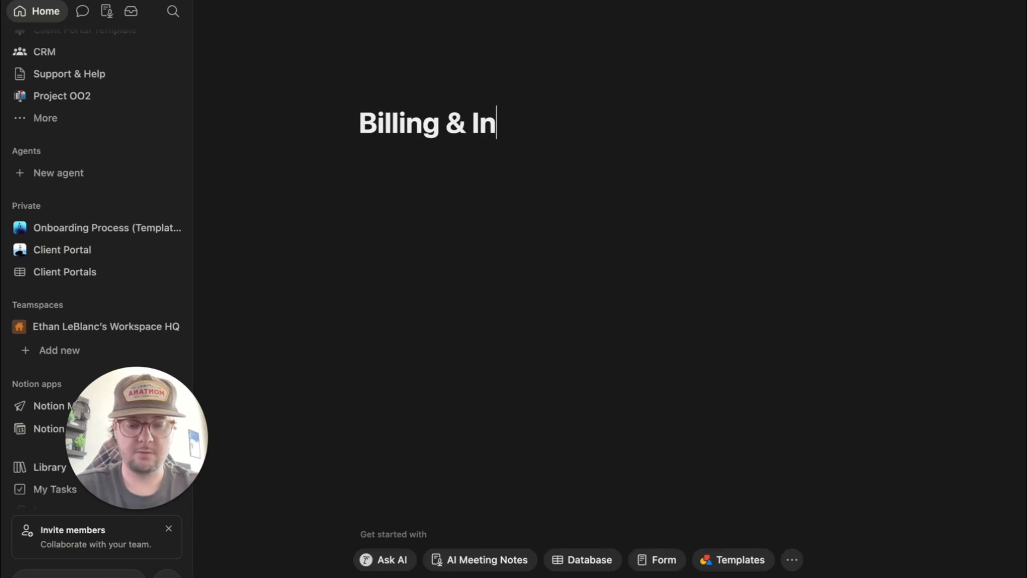
pyautogui.write('voices')
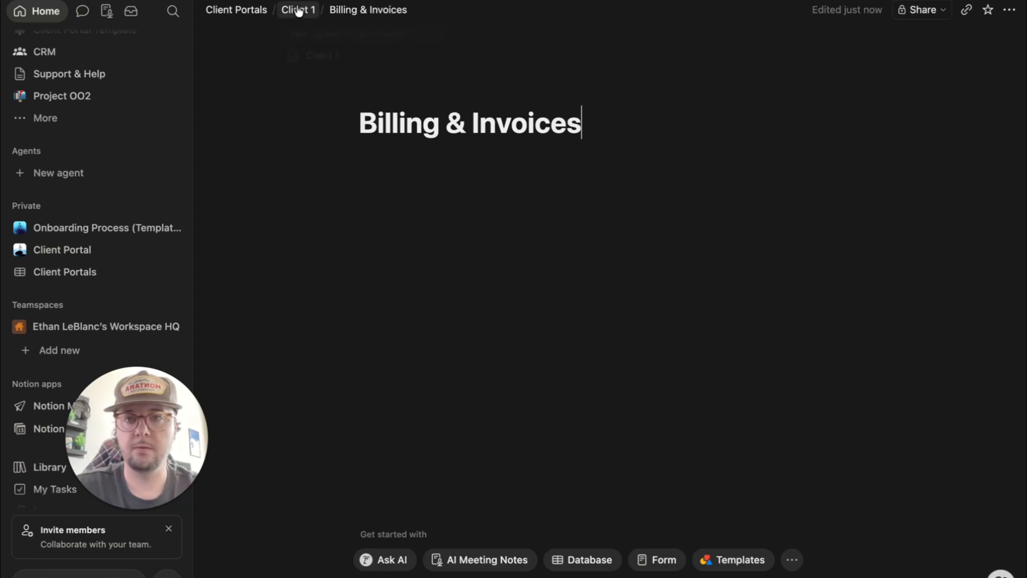
# - Add a 'Contract' subpage below Billing & Invoices
pyautogui.click(298, 11)
pyautogui.click(395, 499)
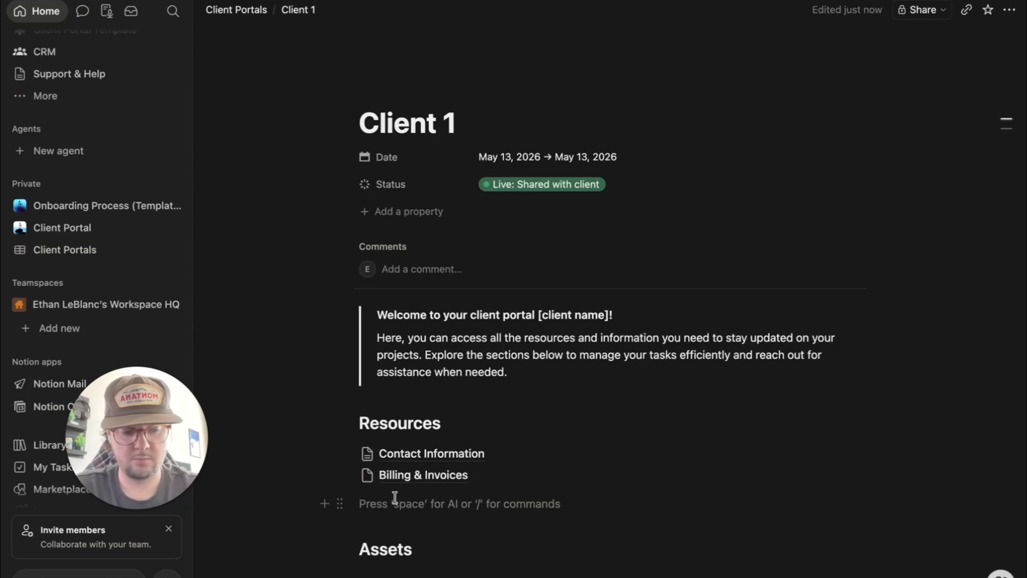
pyautogui.write('/page')
pyautogui.press('Return')
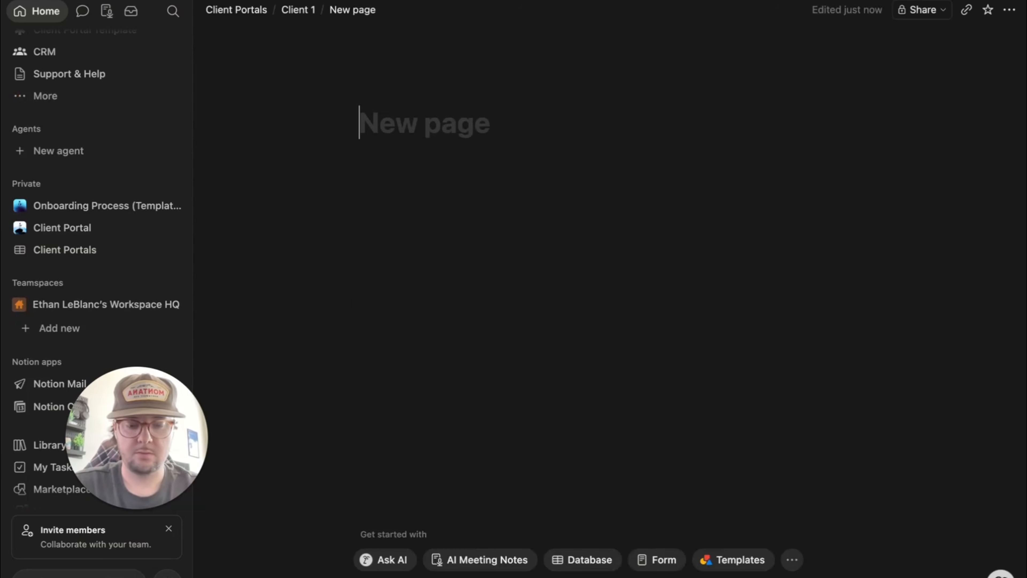
pyautogui.write('Contract')
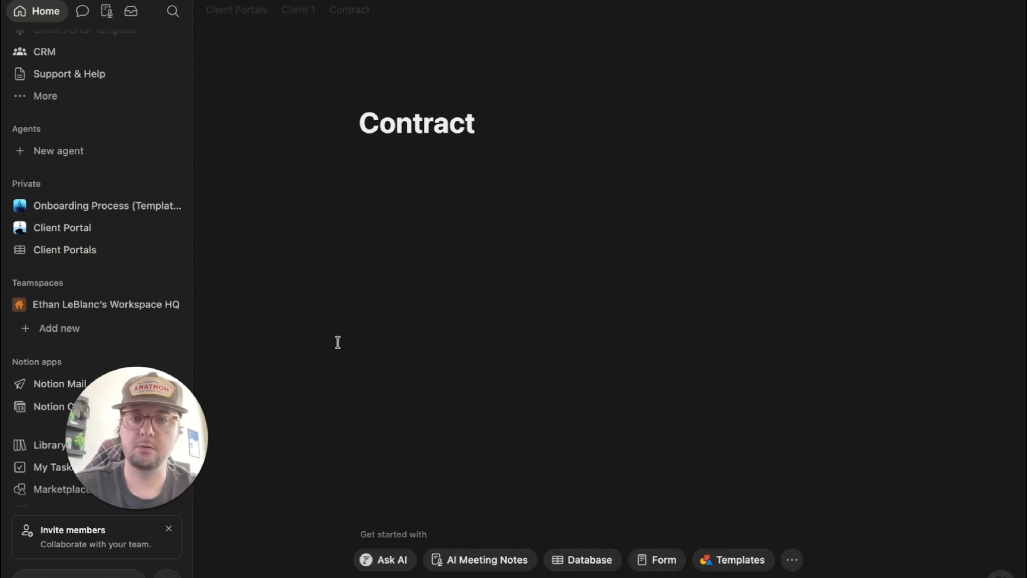
pyautogui.click(386, 185)
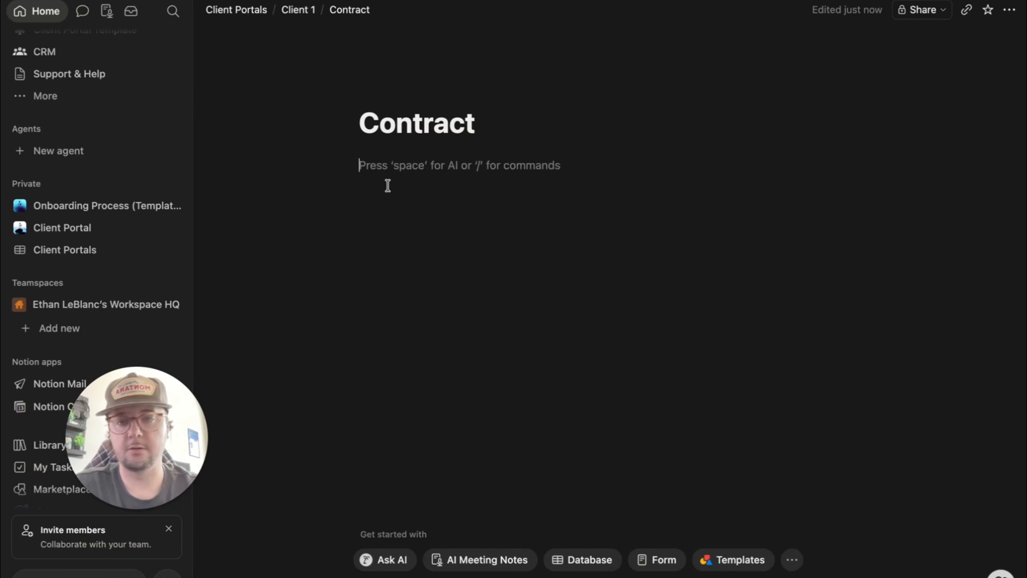
pyautogui.write('/em')
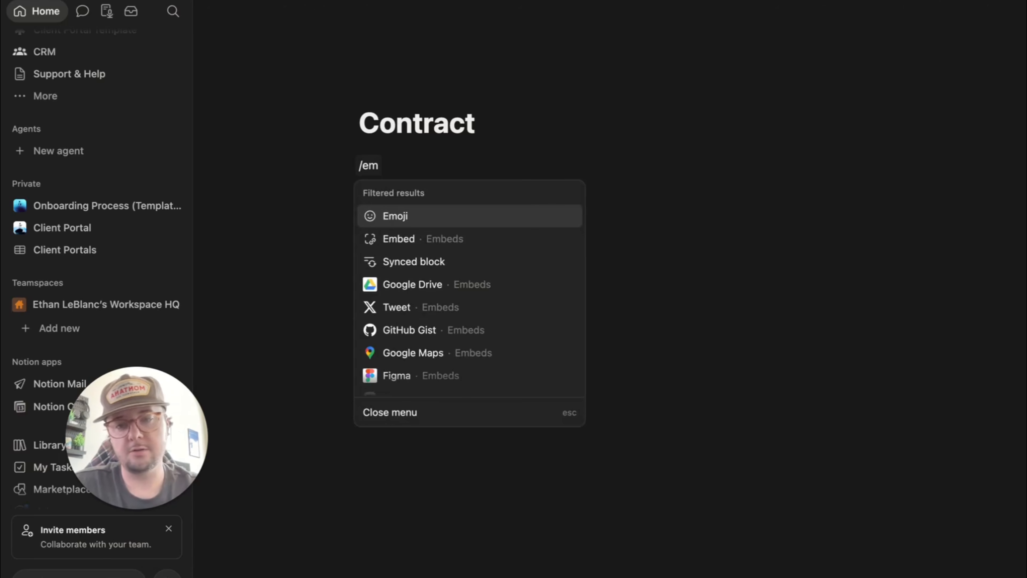
pyautogui.click(283, 225)
pyautogui.press('BackSpace')
pyautogui.press('BackSpace')
pyautogui.press('BackSpace')
pyautogui.press('BackSpace')
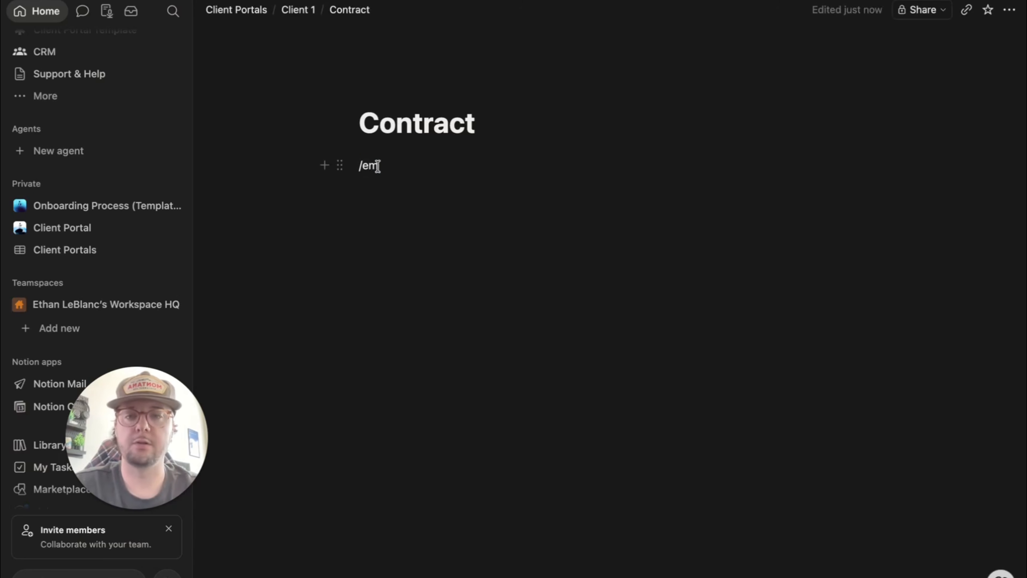
# - Add a 'Support & Help' subpage just above the Assets heading
pyautogui.click(296, 11)
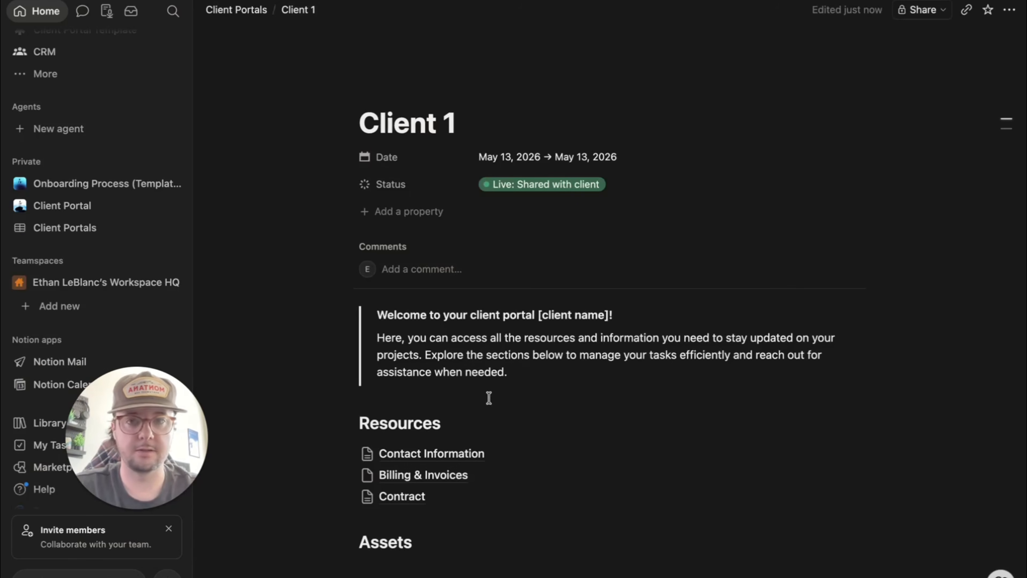
pyautogui.doubleClick(422, 516)
pyautogui.click(363, 536)
pyautogui.press('Return')
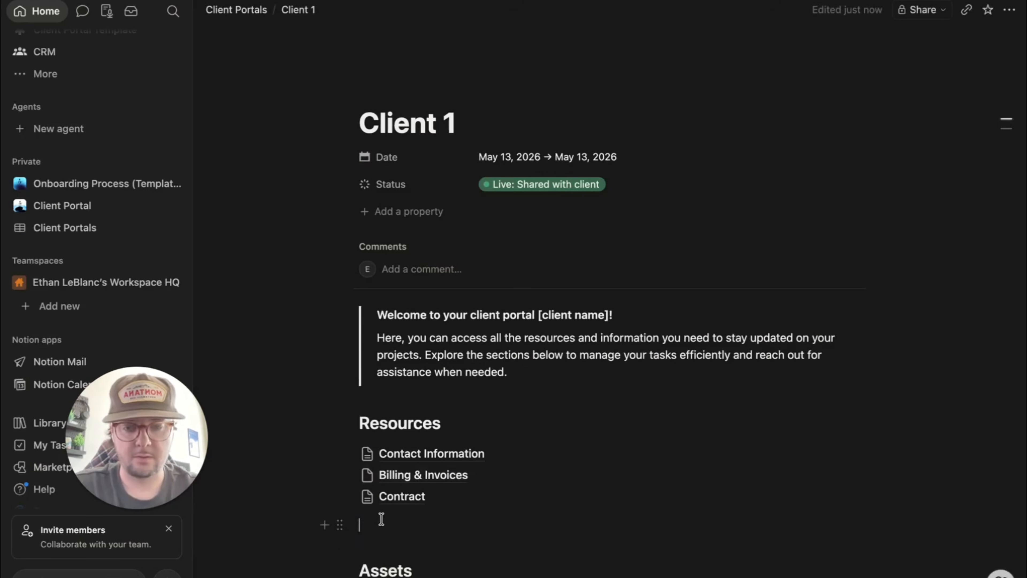
pyautogui.click(381, 522)
pyautogui.write('/page')
pyautogui.press('Return')
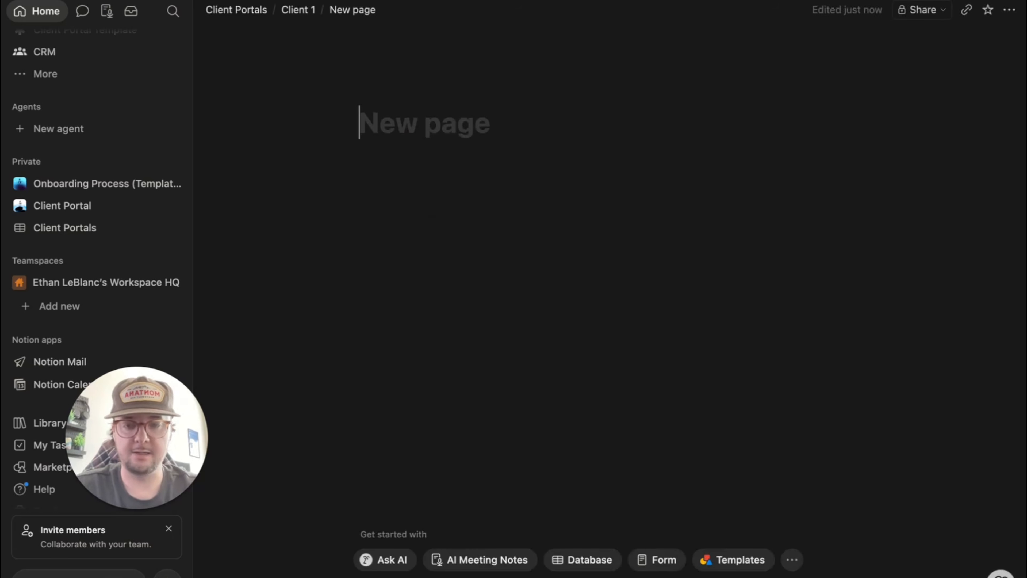
pyautogui.write('Support & Help')
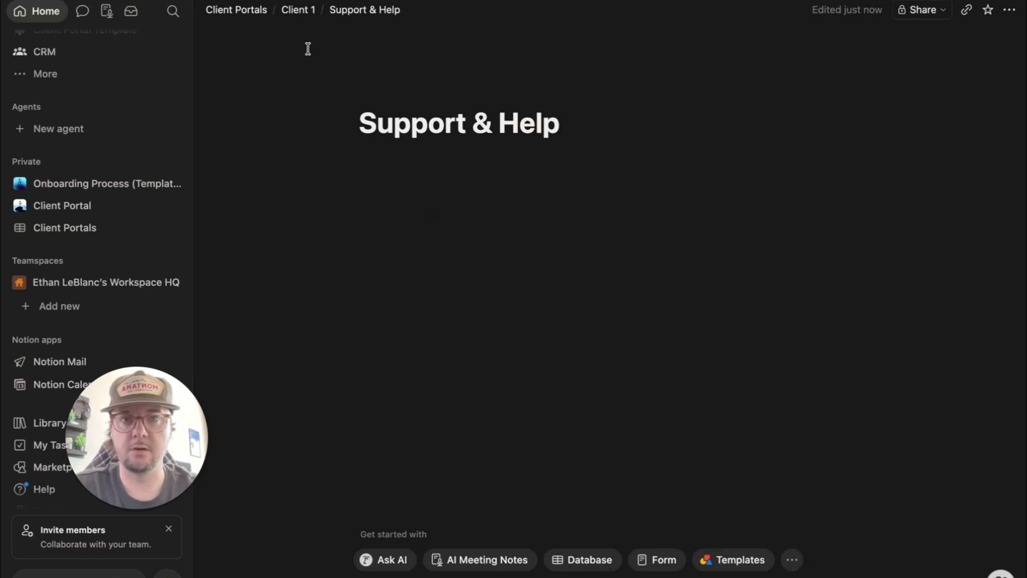
pyautogui.moveTo(293, 11)
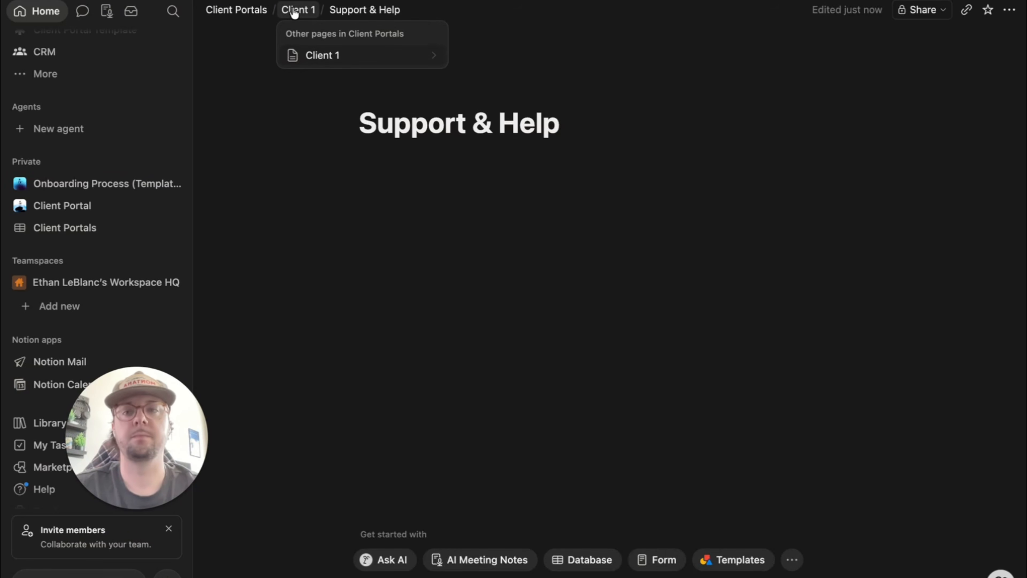
pyautogui.click(294, 12)
pyautogui.scroll(-2, 441, 487)
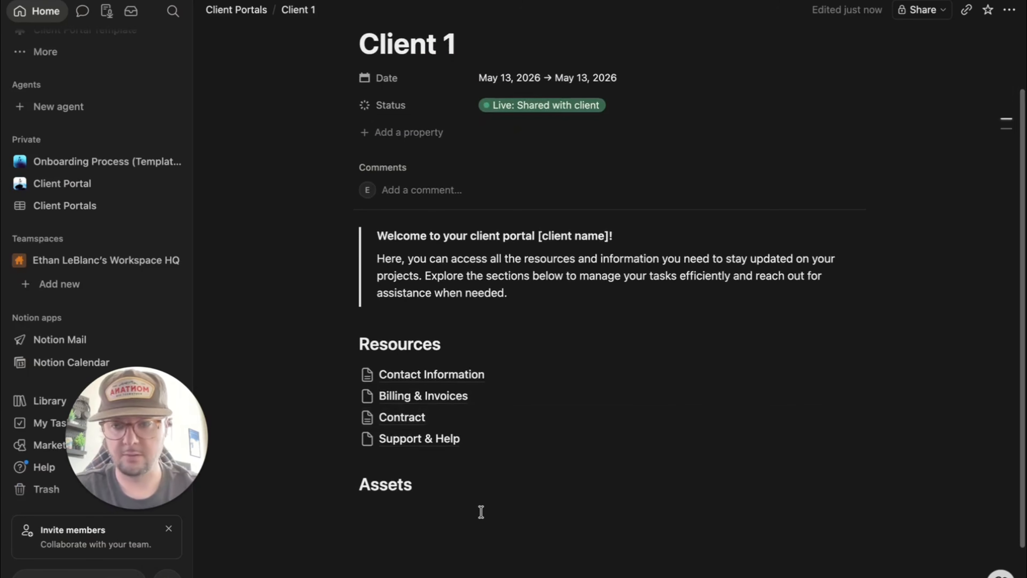
# - Add a 'Logos' subpage below the Assets heading
pyautogui.click(369, 513)
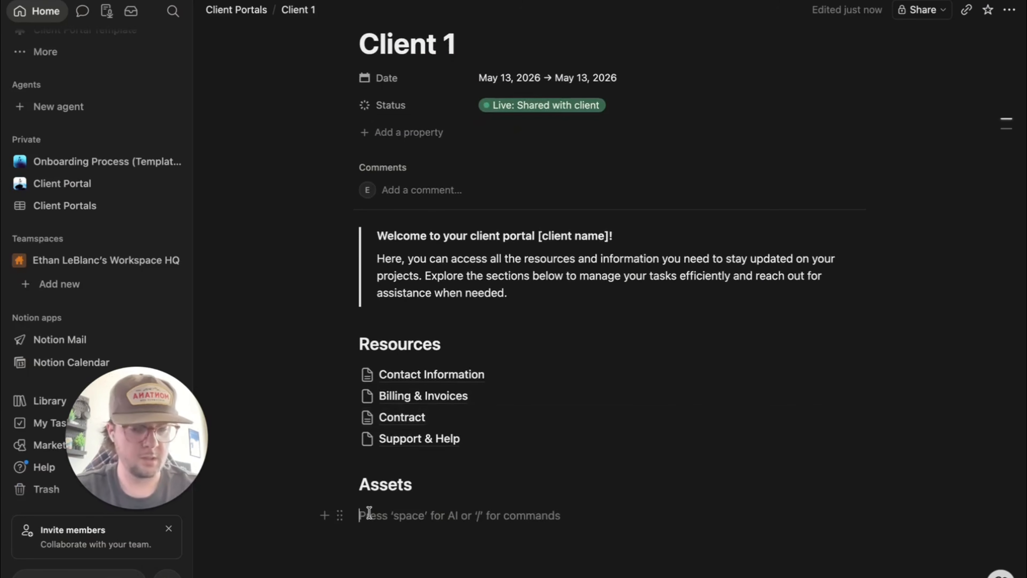
pyautogui.write('/page')
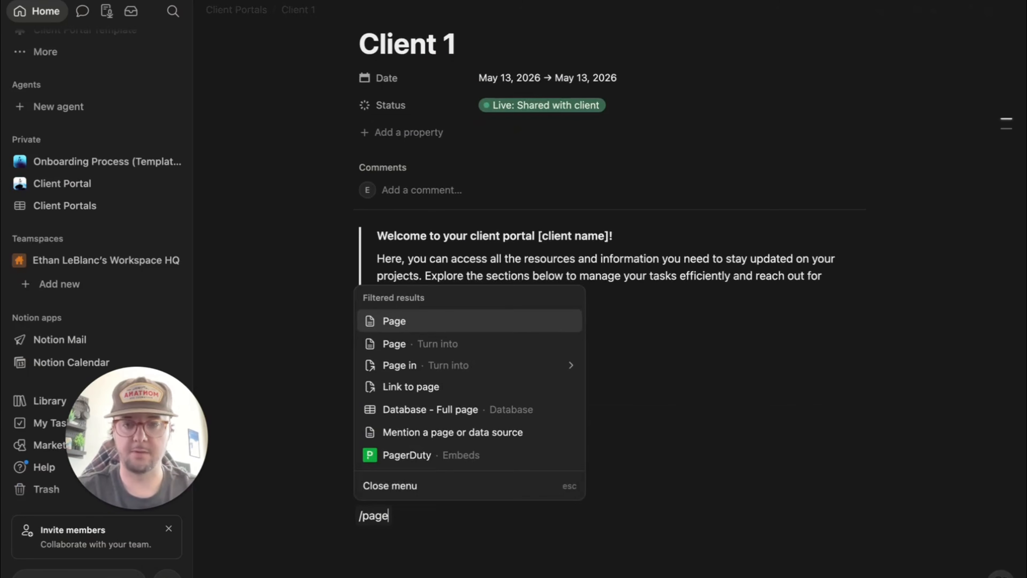
pyautogui.press('Return')
pyautogui.write('Logos')
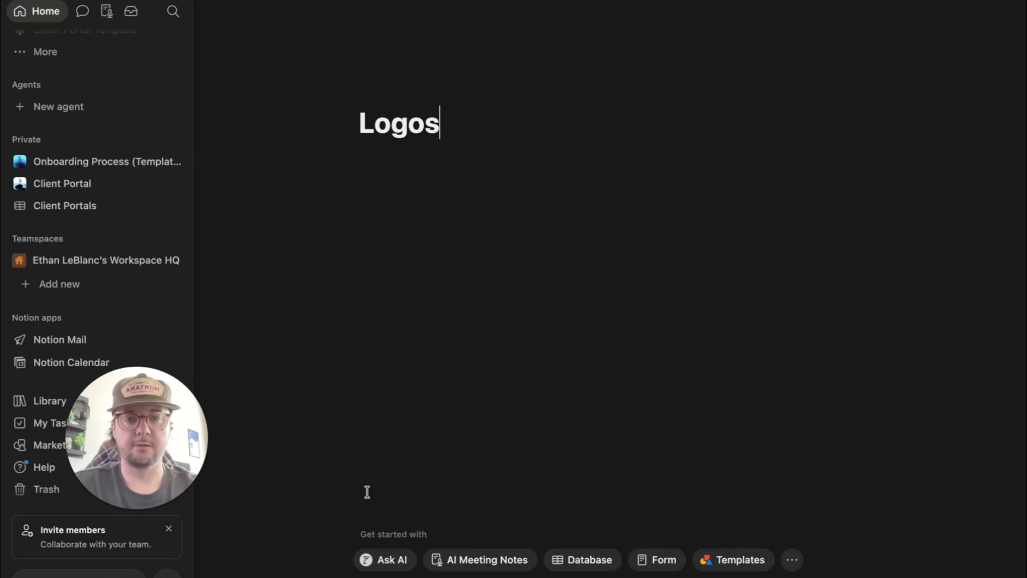
# - Add a 'Brand Guidelines' subpage below Logos
pyautogui.click(298, 12)
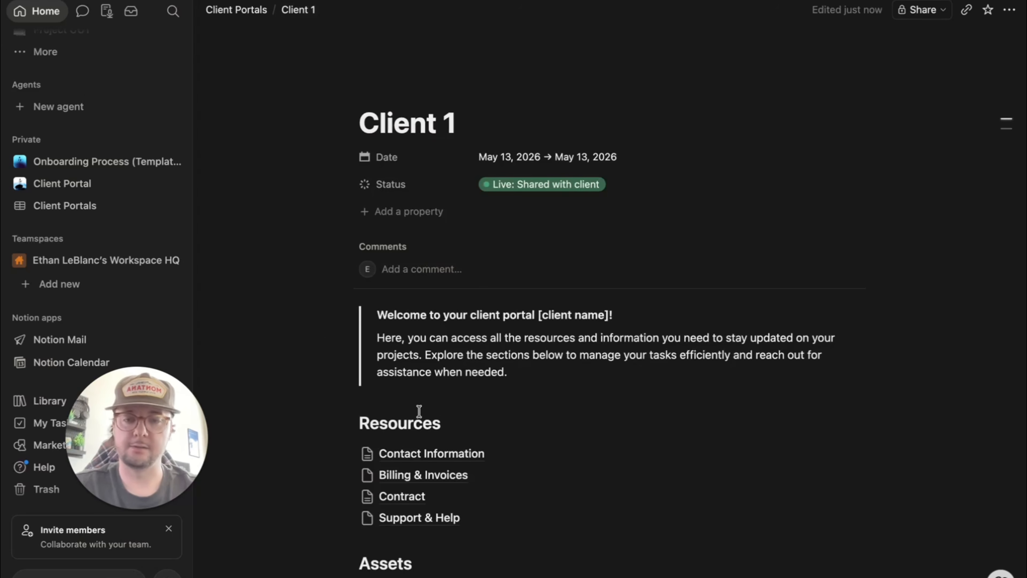
pyautogui.scroll(-5, 429, 465)
pyautogui.click(394, 428)
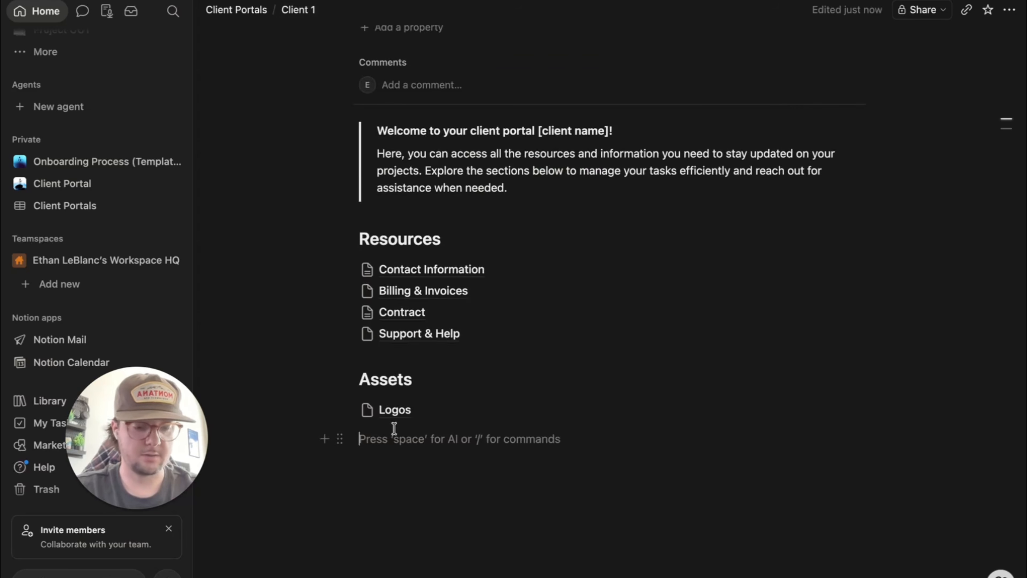
pyautogui.write('/page')
pyautogui.press('Return')
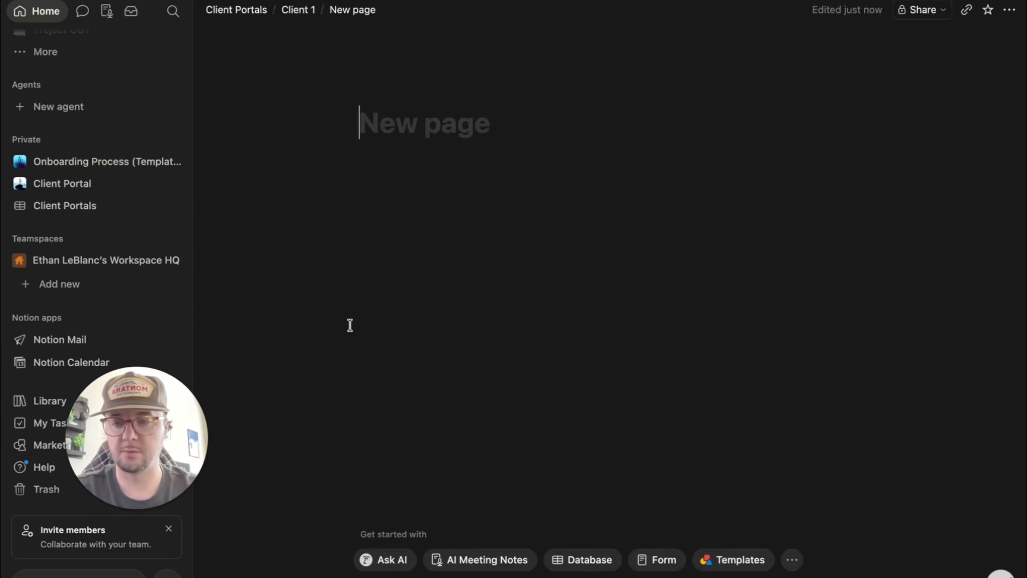
pyautogui.write('Brand ')
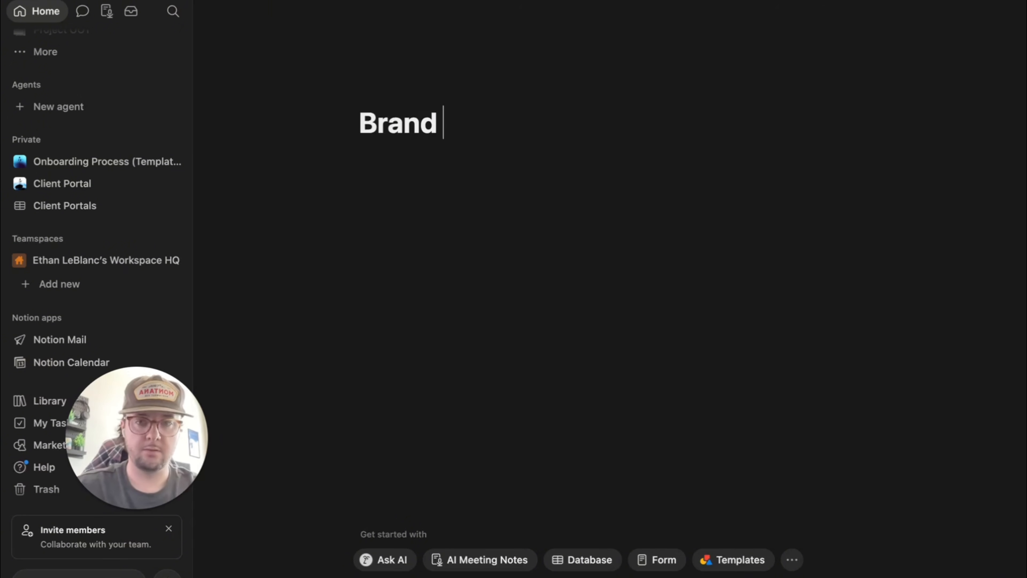
pyautogui.write('Guidel')
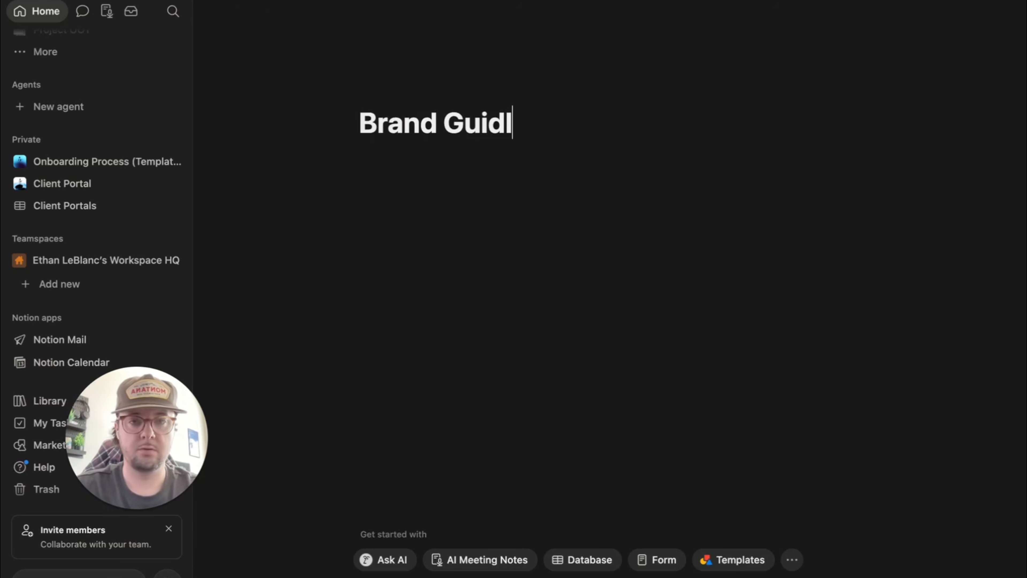
pyautogui.press('BackSpace')
pyautogui.write('elines')
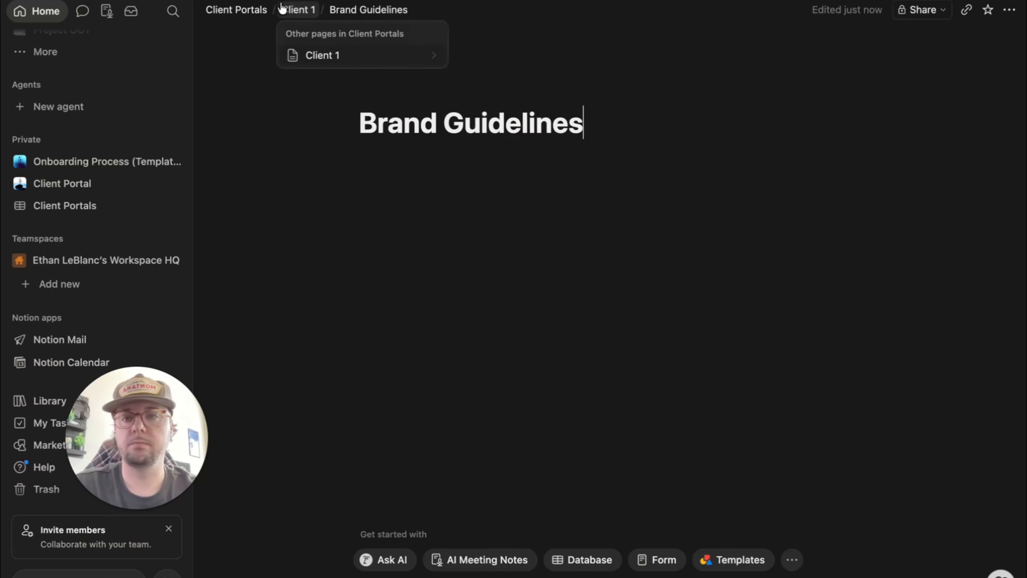
# - Add an 'Images & Videos' subpage below Brand Guidelines
pyautogui.click(289, 11)
pyautogui.scroll(-3, 348, 456)
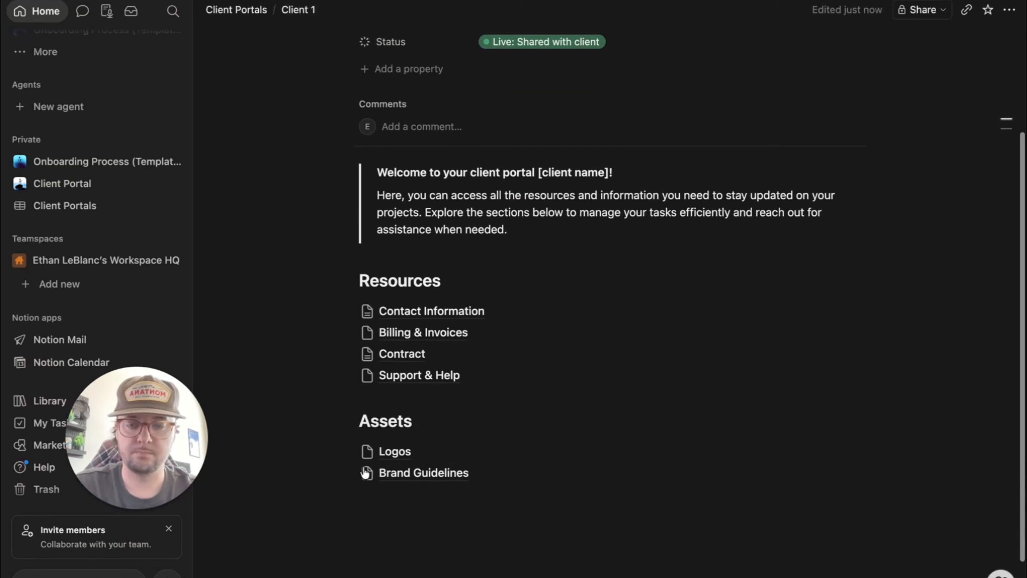
pyautogui.click(402, 502)
pyautogui.write('/')
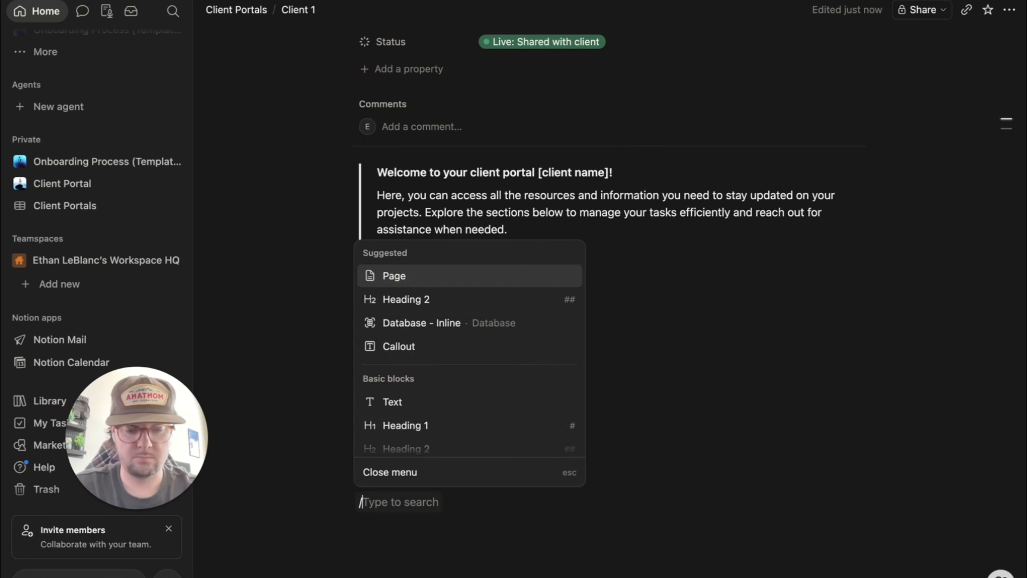
pyautogui.write('pag')
pyautogui.press('Return')
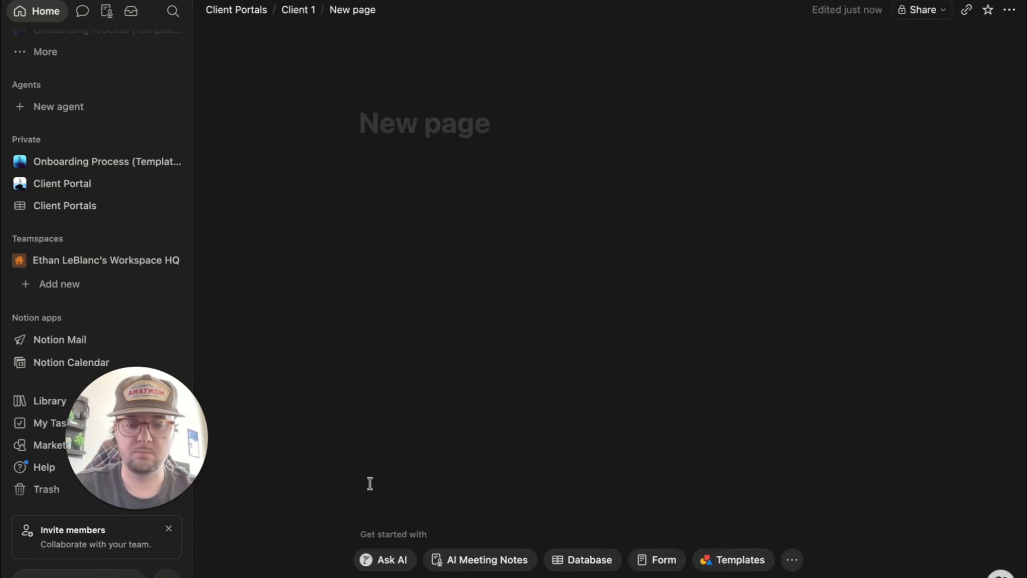
pyautogui.write('Images & ')
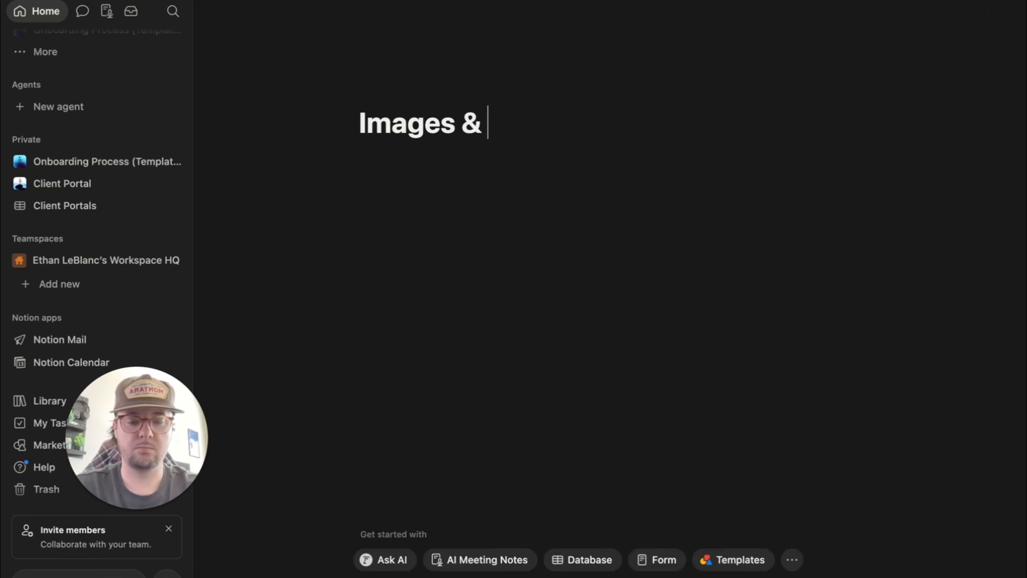
pyautogui.write('Videos')
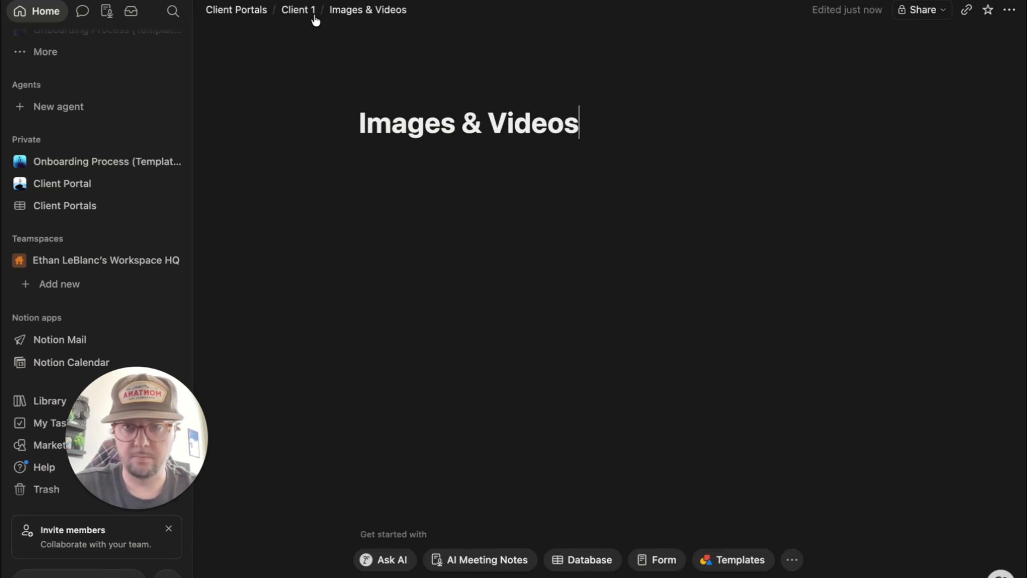
pyautogui.click(316, 20)
pyautogui.scroll(-5, 588, 374)
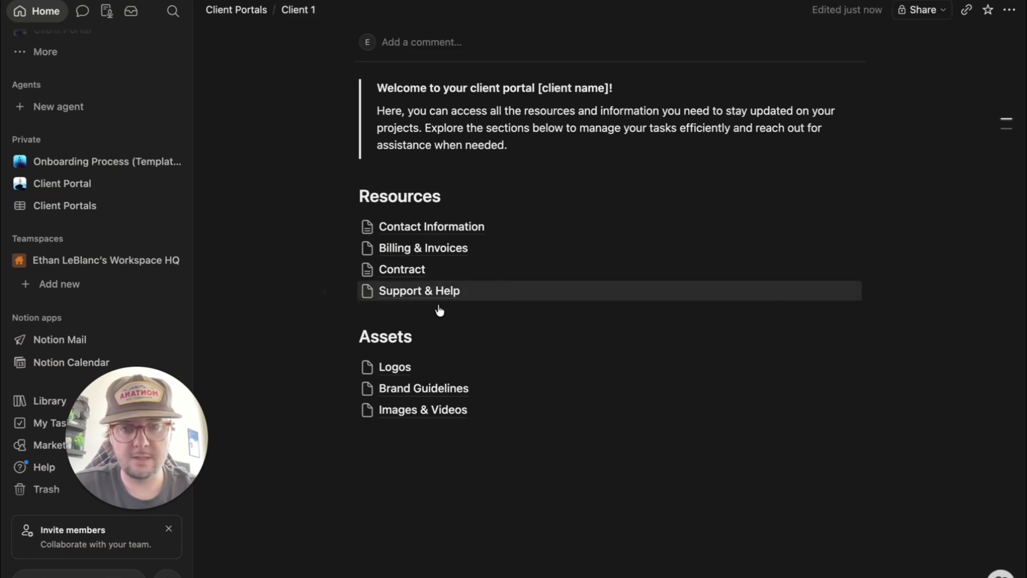
# - Arrange Resources and Assets side by side in two columns with their subpages
pyautogui.moveTo(450, 464); pyautogui.dragTo(940, 199)
pyautogui.moveTo(449, 438); pyautogui.dragTo(404, 319)
pyautogui.moveTo(332, 314); pyautogui.dragTo(363, 221)
pyautogui.click(518, 525)
# - Insert a --- divider under the Resources and Assets headings
pyautogui.click(460, 251)
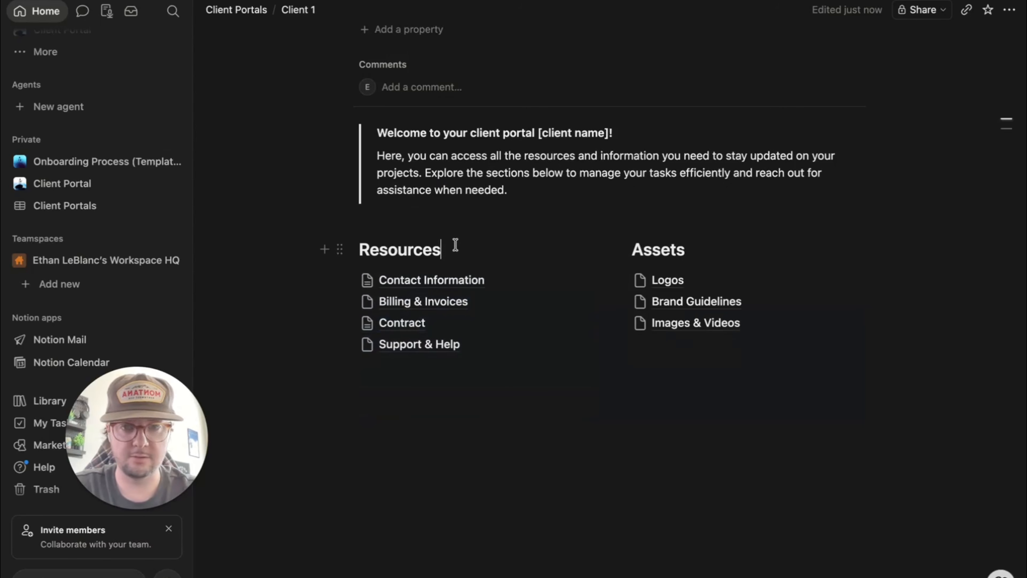
pyautogui.press('Return')
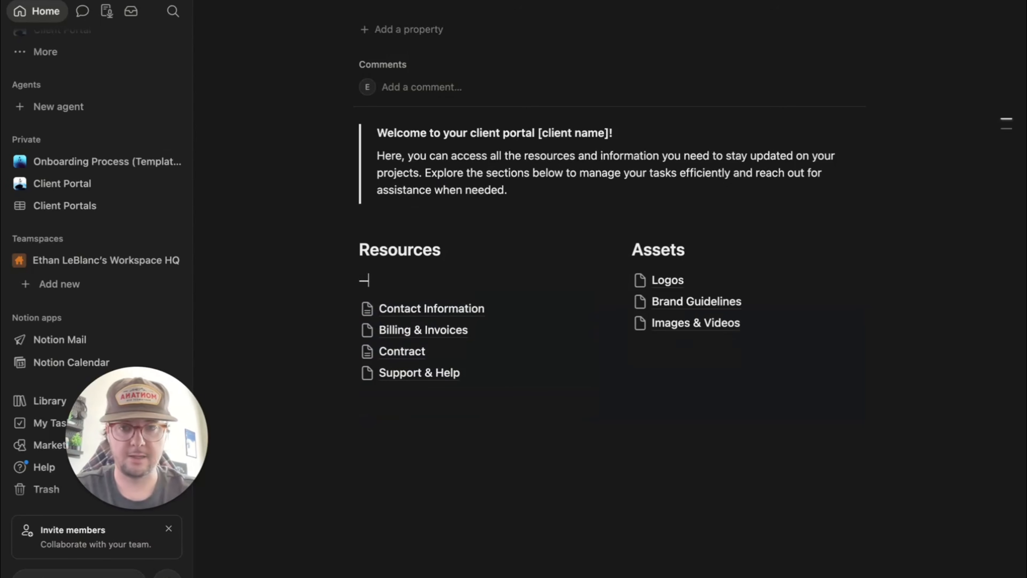
pyautogui.press('BackSpace')
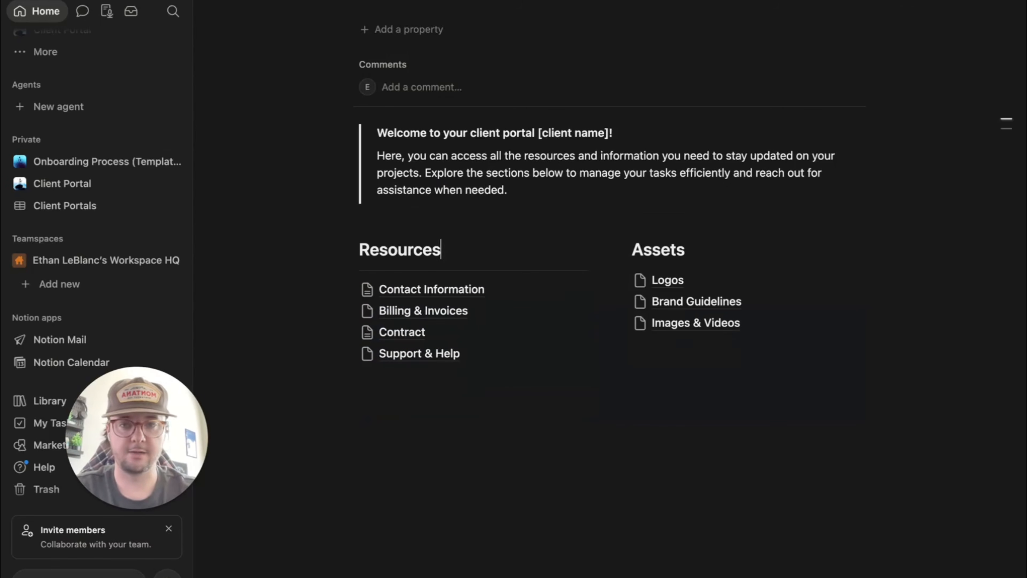
pyautogui.click(708, 242)
pyautogui.press('Return')
pyautogui.write('---')
pyautogui.press('BackSpace')
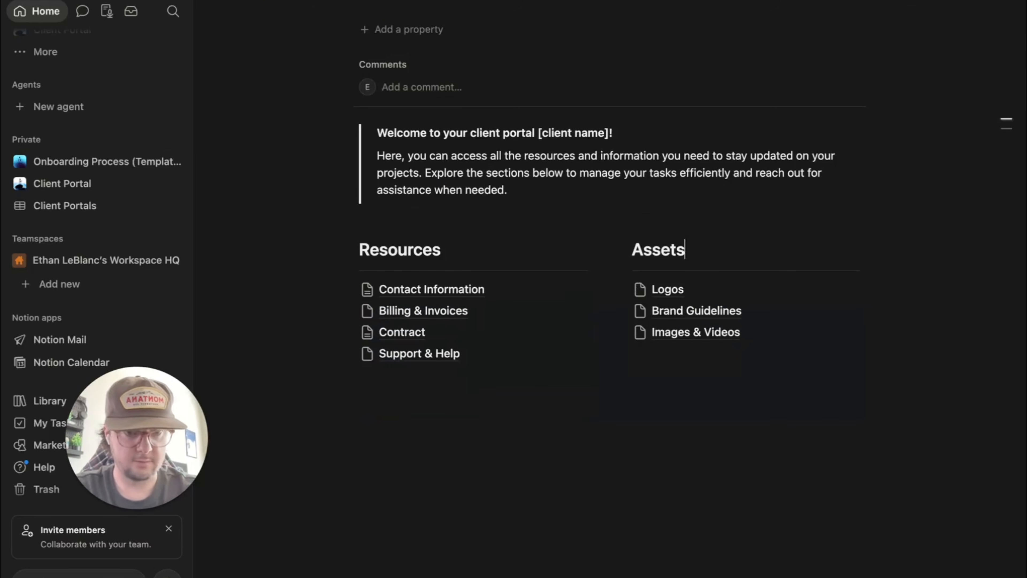
pyautogui.scroll(4, 562, 486)
pyautogui.scroll(-2, 514, 455)
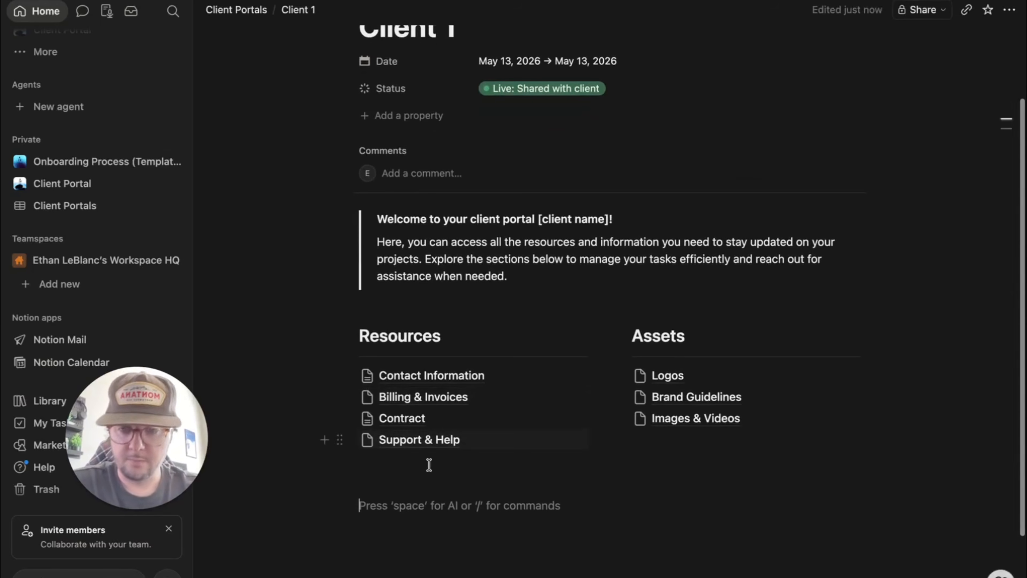
pyautogui.scroll(-2, 420, 485)
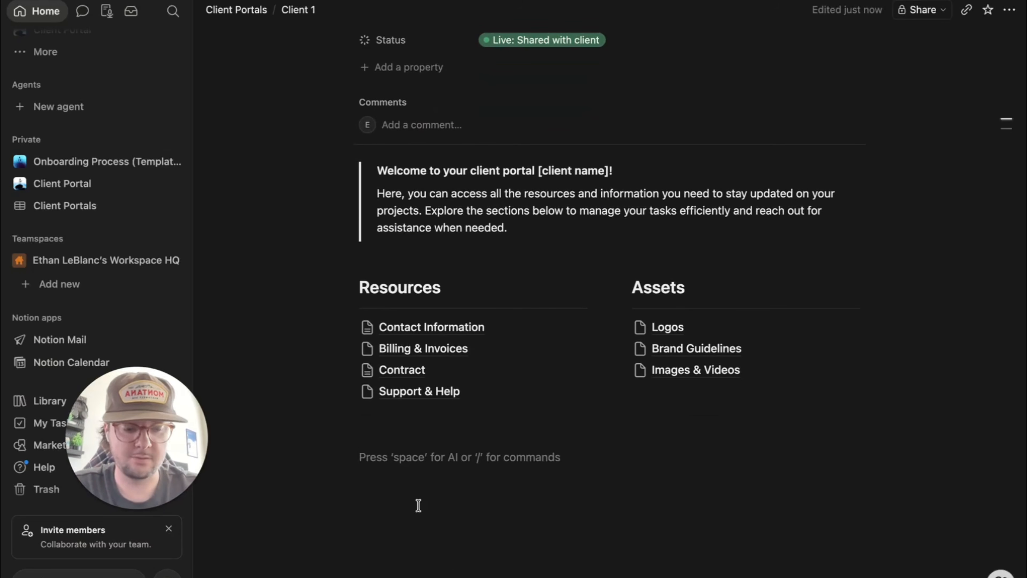
# - Insert an inline database titled 'Projects' using /data
pyautogui.write('/')
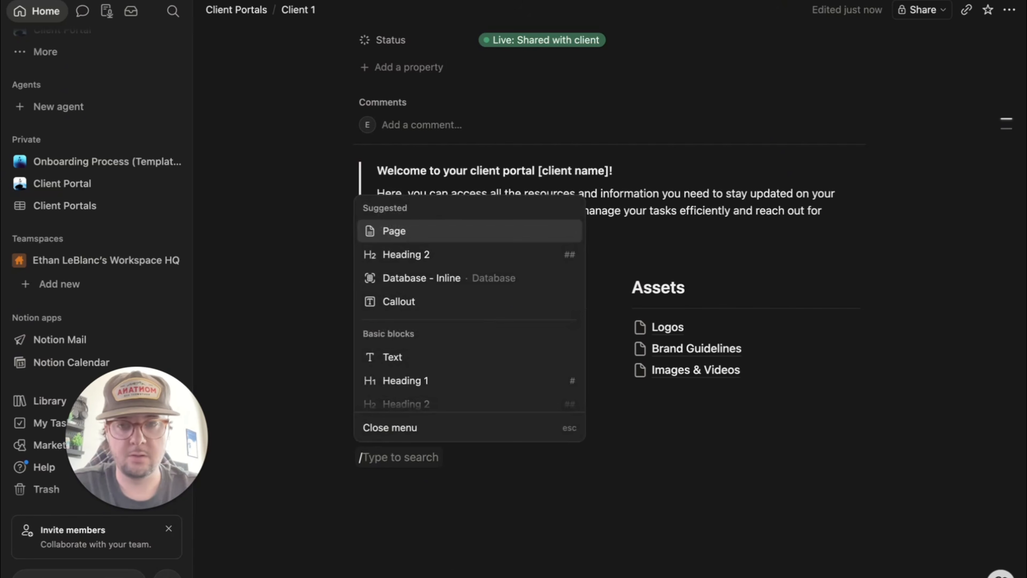
pyautogui.write('data')
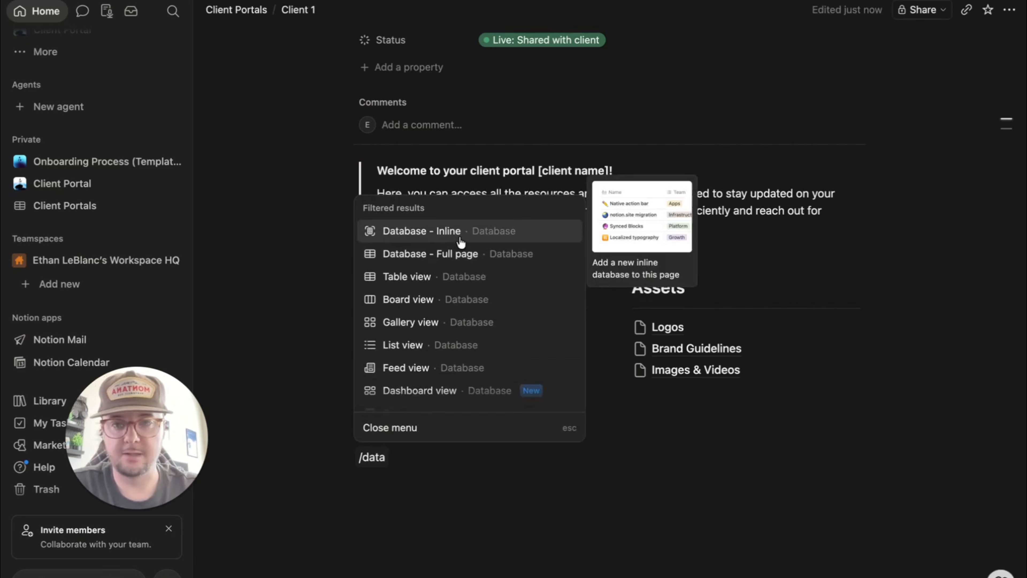
pyautogui.click(436, 240)
pyautogui.write('Pr')
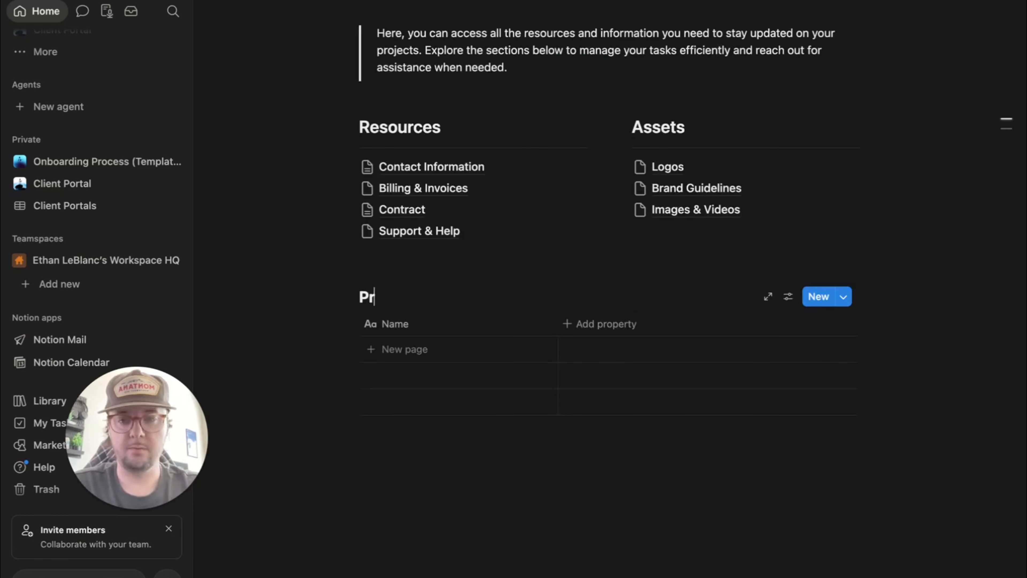
pyautogui.write('ojects')
# - Add rows named 'Project 1' and 'Project 2' to the Projects database
pyautogui.click(437, 348)
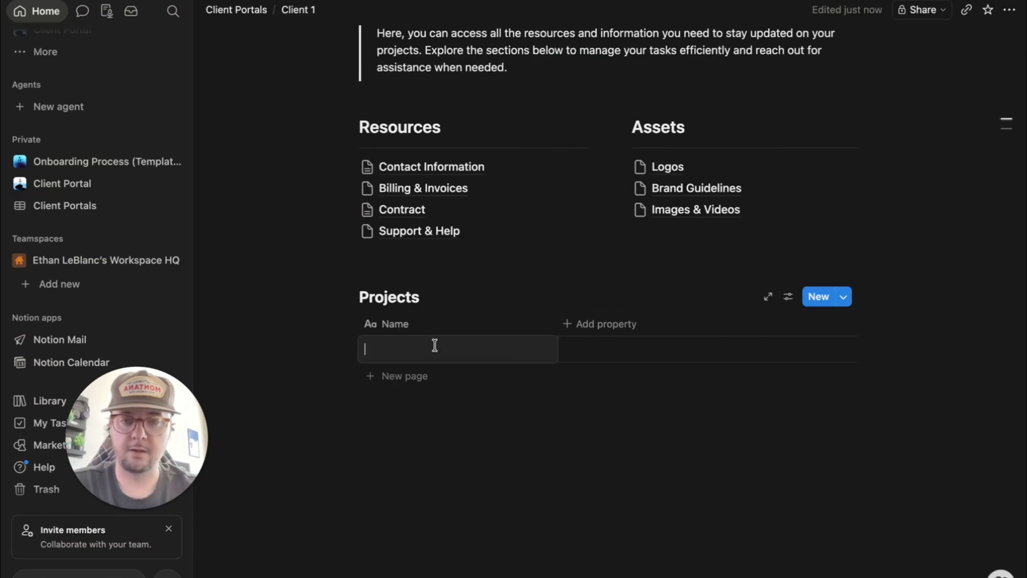
pyautogui.write('Project 1')
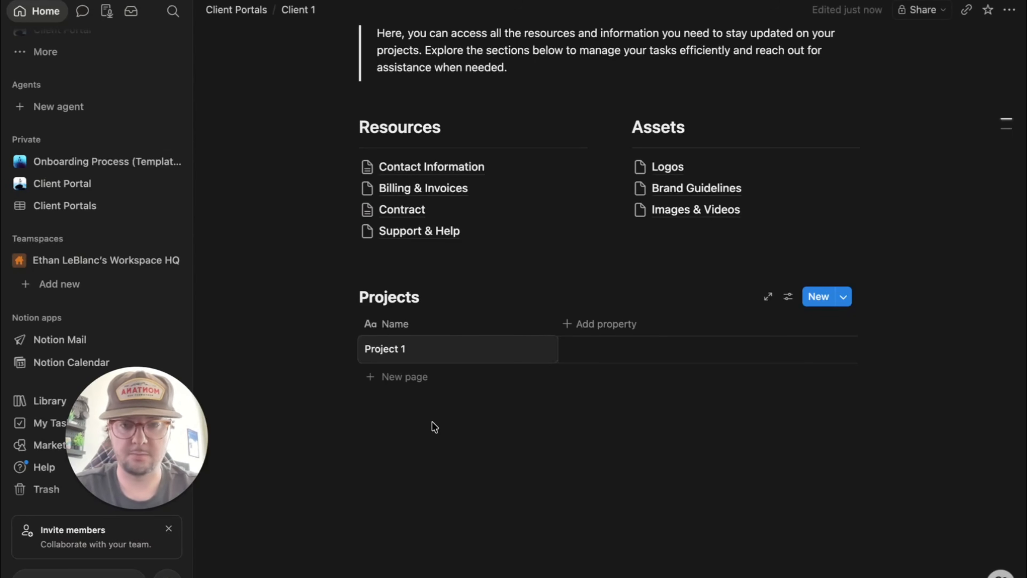
pyautogui.press('Return')
pyautogui.click(405, 377)
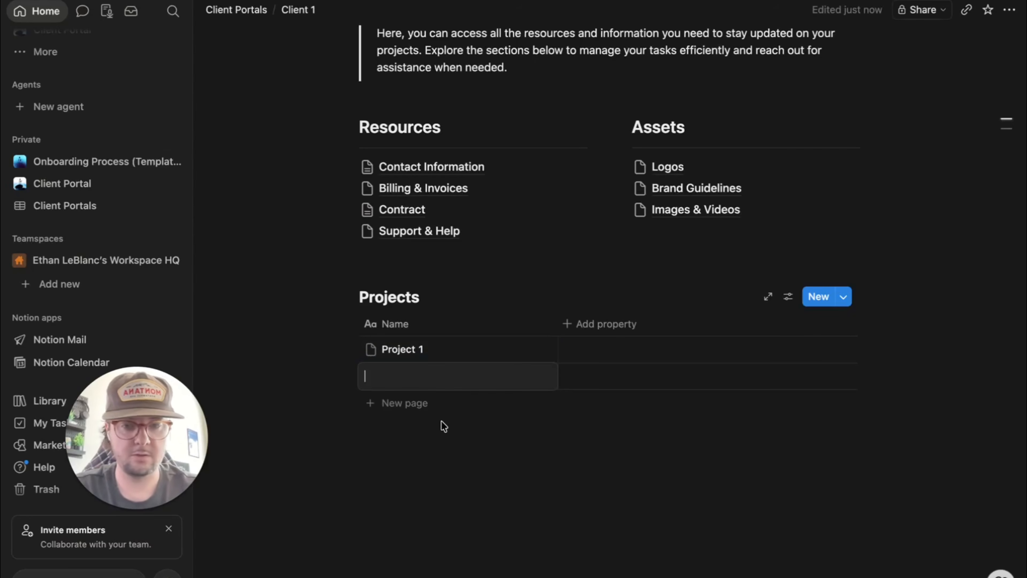
pyautogui.write('Project 2')
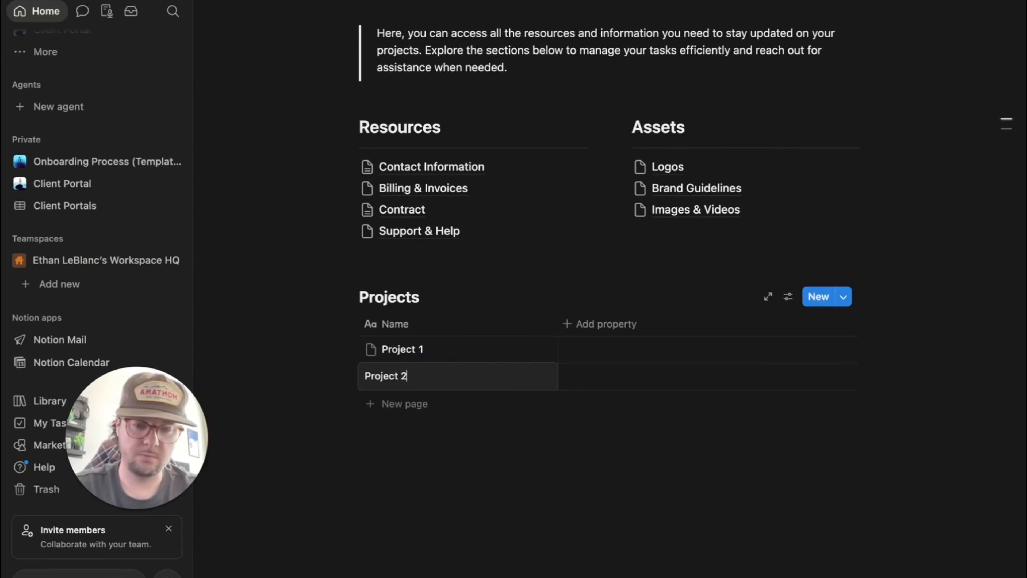
pyautogui.press('Return')
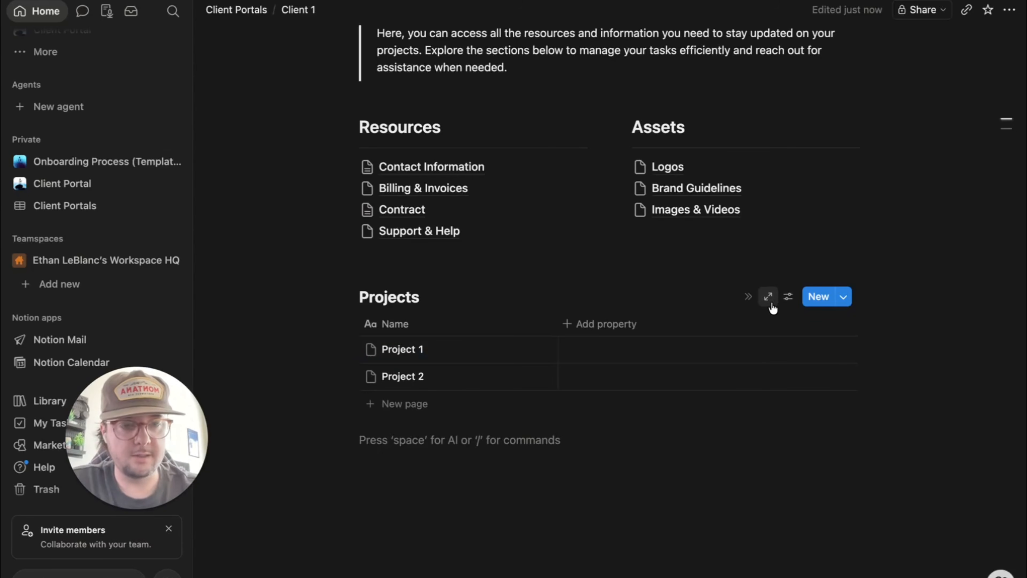
# - Change the Projects database layout from Table to Gallery so entries appear as cards
pyautogui.click(789, 299)
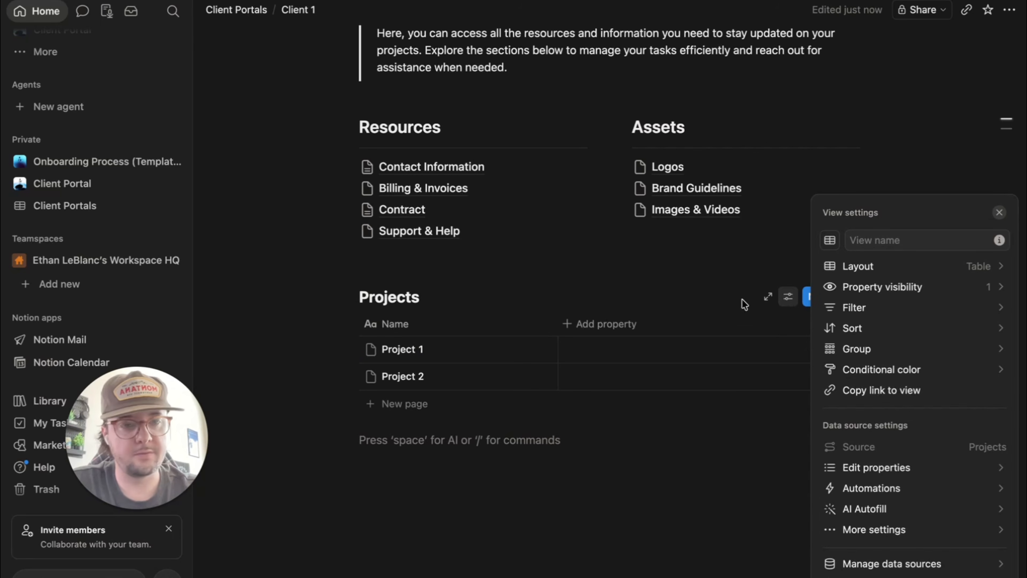
pyautogui.click(825, 269)
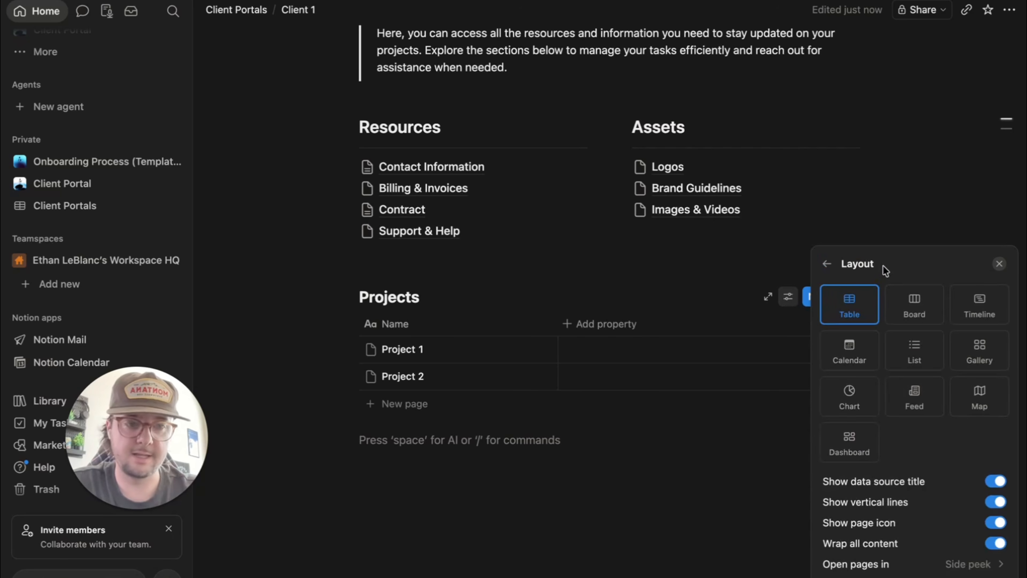
pyautogui.click(984, 360)
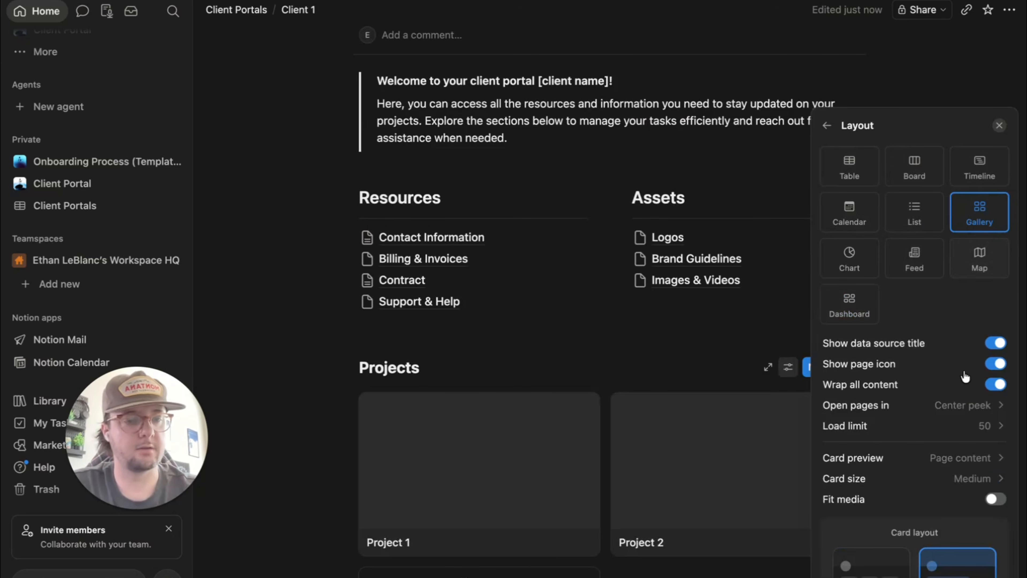
pyautogui.scroll(-2, 966, 396)
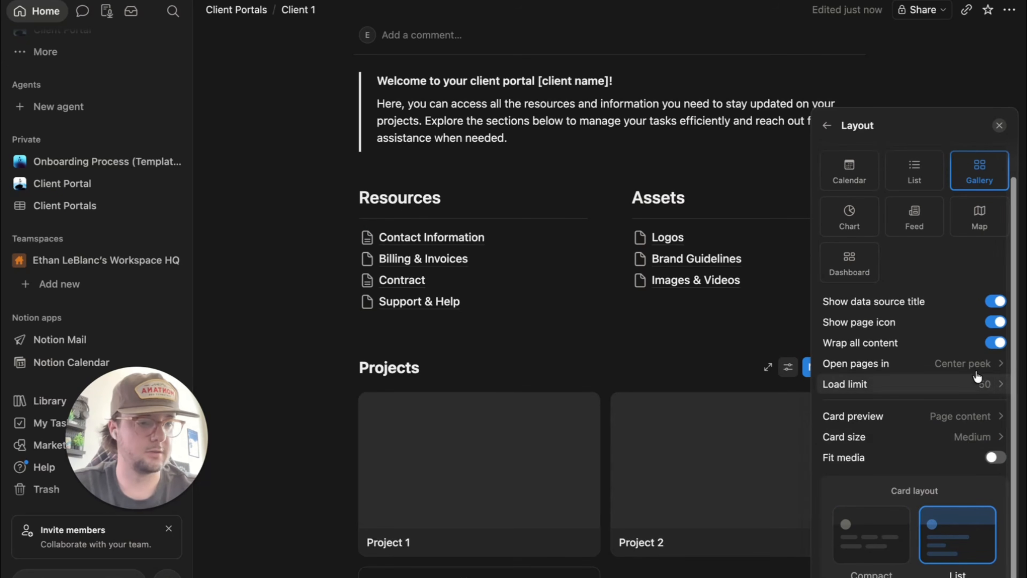
pyautogui.click(721, 366)
pyautogui.scroll(-5, 505, 402)
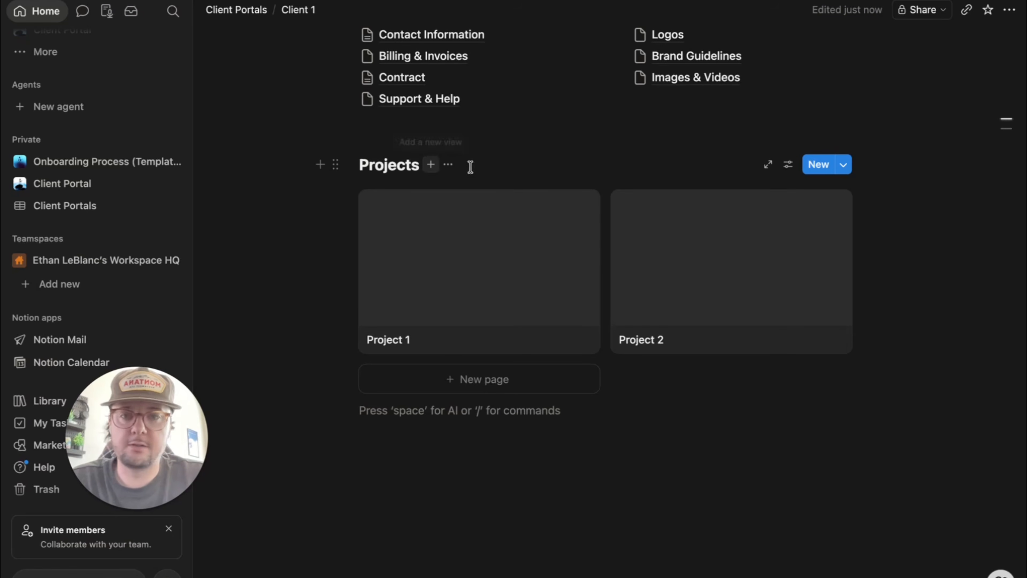
# - Add a Timeline-layout view named 'Timeline' to the Projects database
pyautogui.click(431, 165)
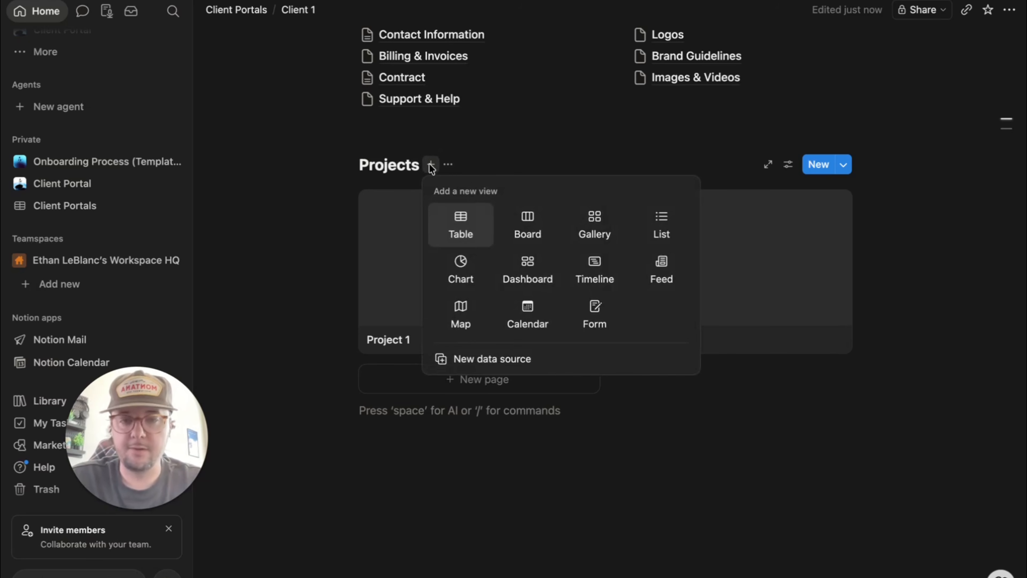
pyautogui.click(607, 268)
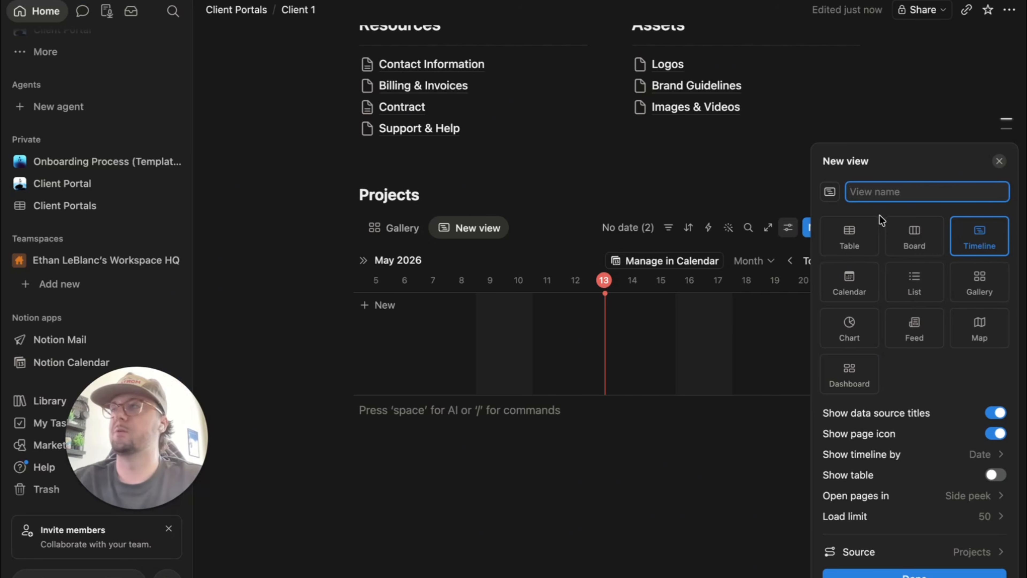
pyautogui.write('Te')
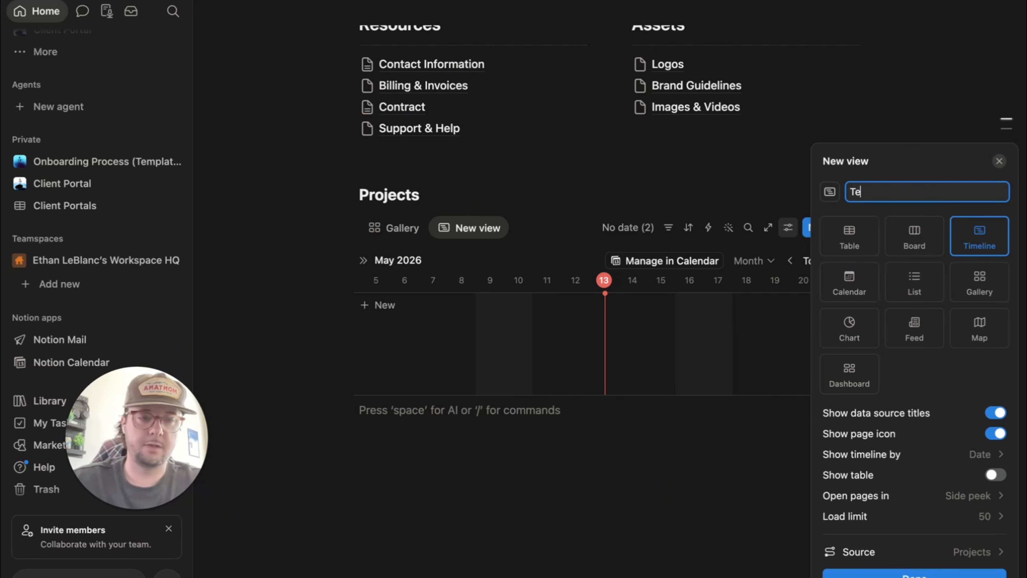
pyautogui.write('n')
pyautogui.press('BackSpace')
pyautogui.write('meline')
pyautogui.click(519, 418)
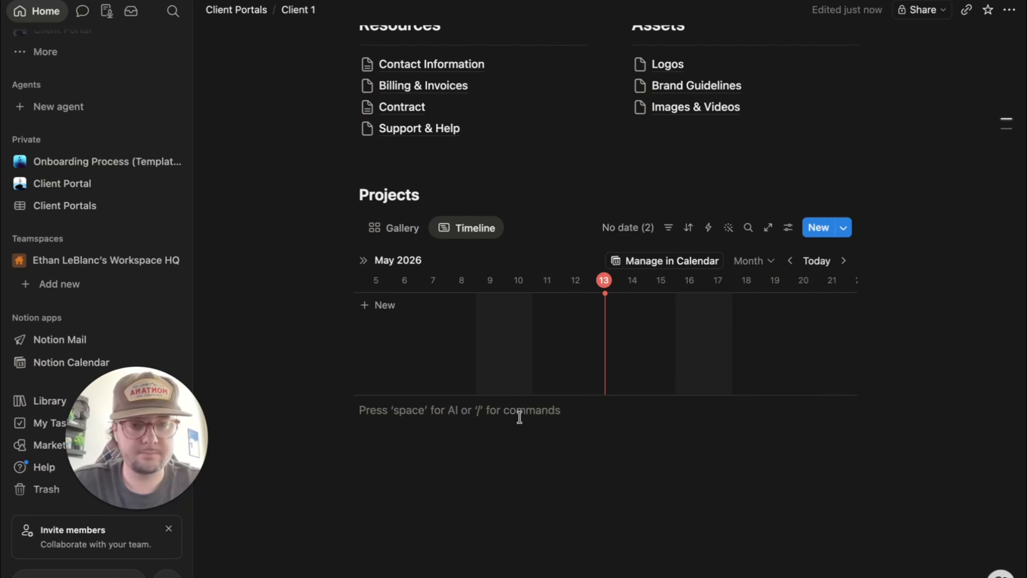
pyautogui.hscroll(-2, 521, 325)
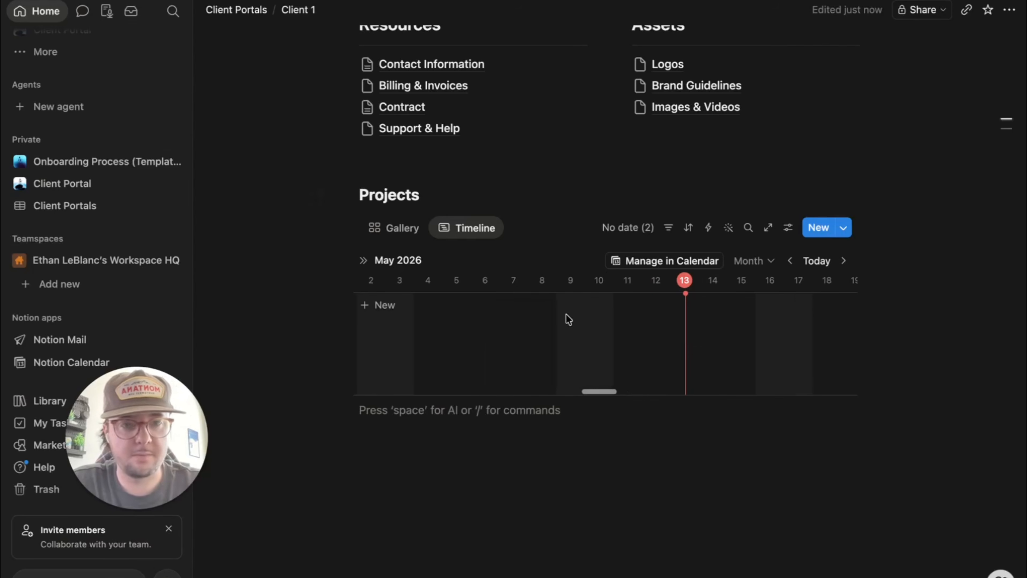
pyautogui.hscroll(3, 566, 316)
pyautogui.hscroll(5, 718, 337)
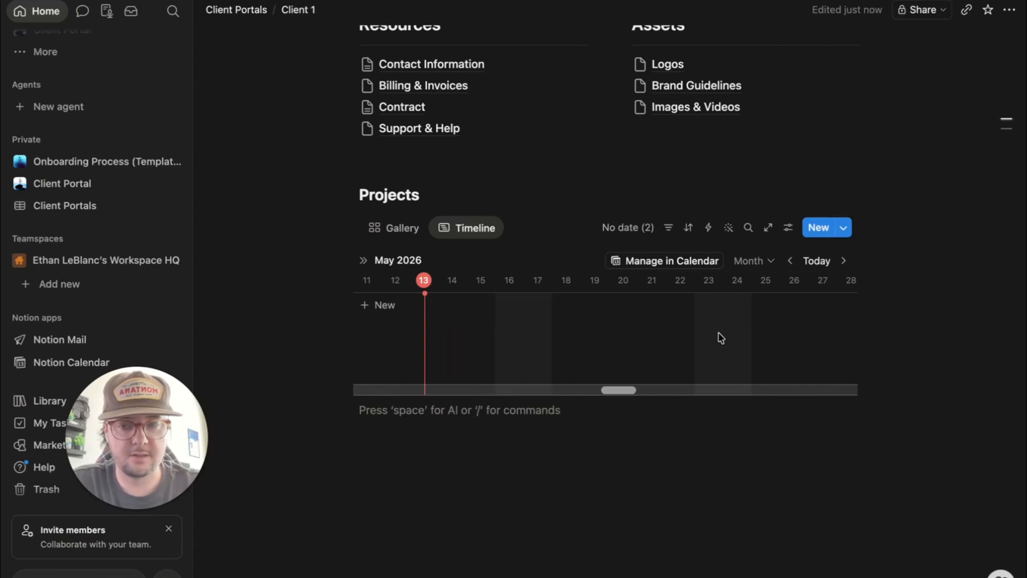
pyautogui.hscroll(-2, 718, 337)
pyautogui.click(419, 233)
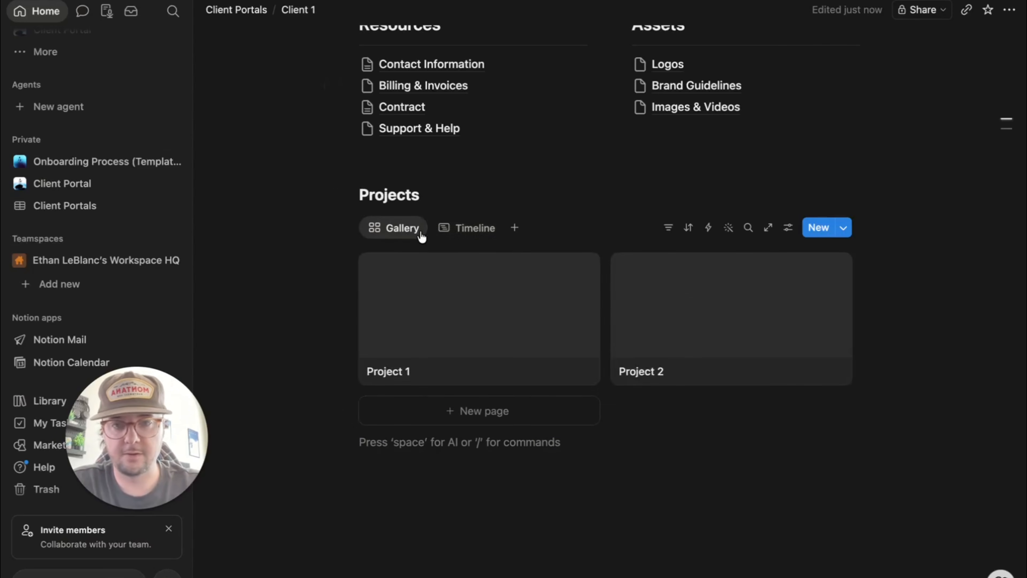
pyautogui.click(451, 233)
pyautogui.click(382, 233)
pyautogui.click(382, 232)
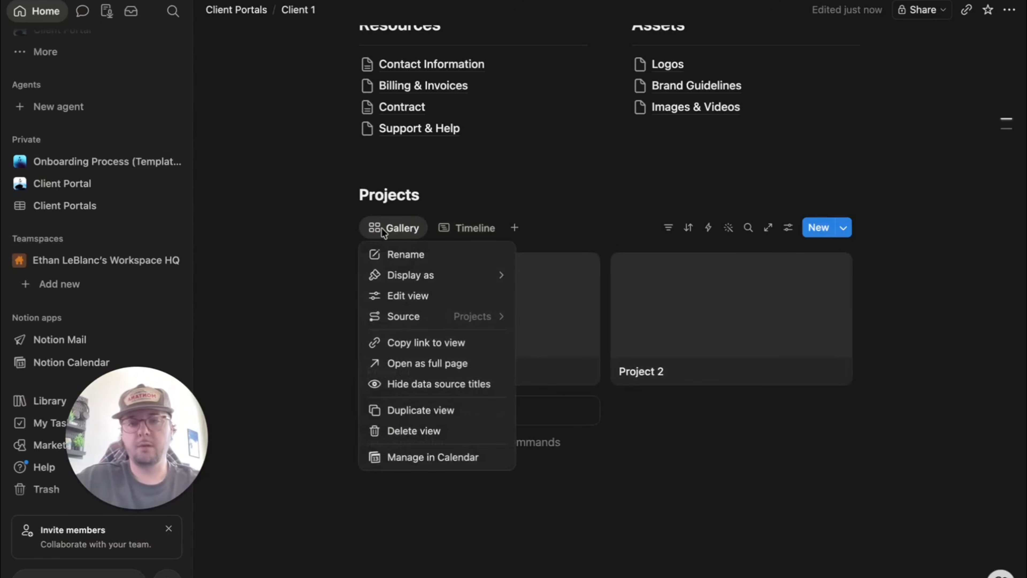
pyautogui.click(422, 262)
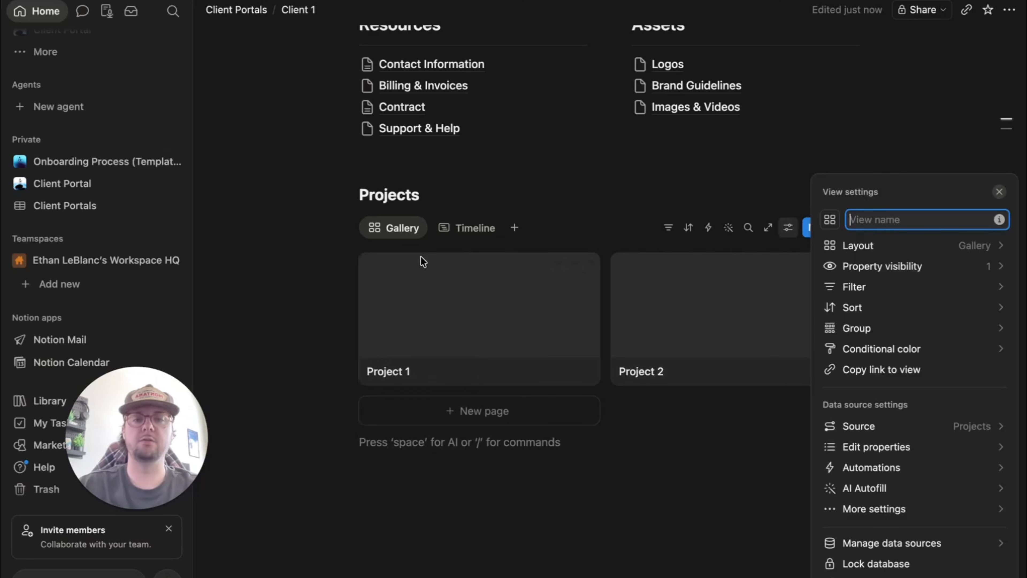
pyautogui.write('All Pro')
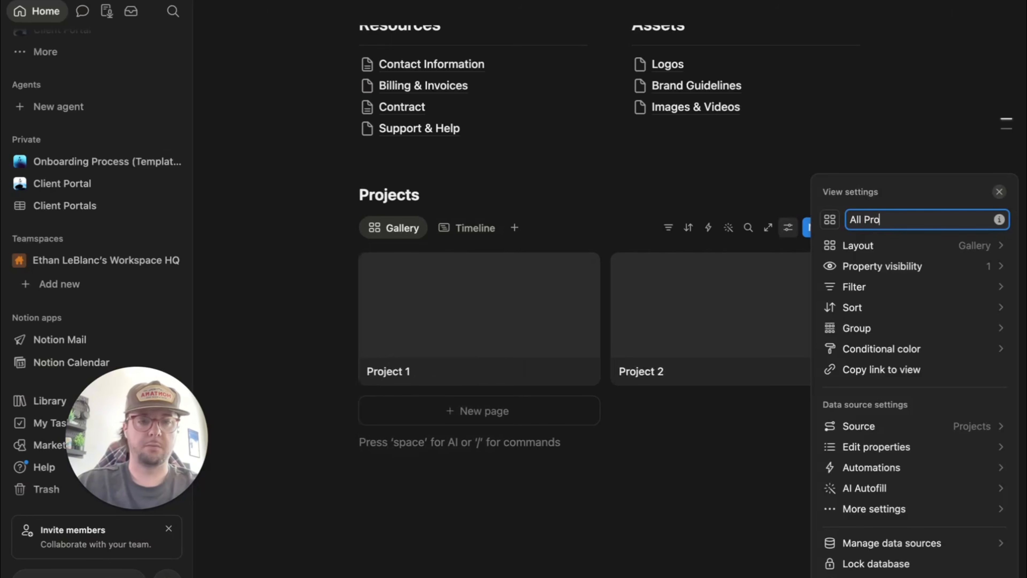
pyautogui.write('jects')
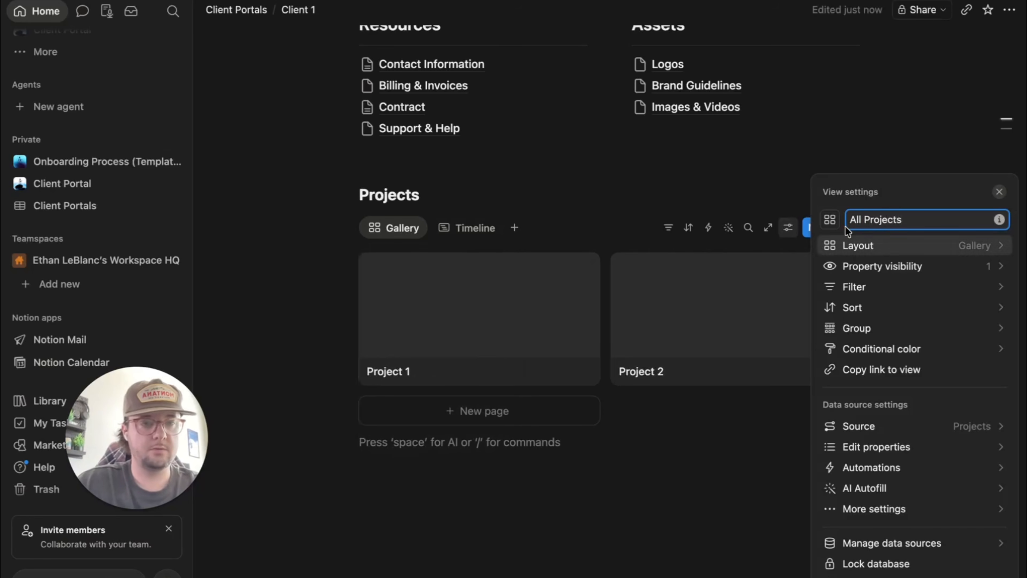
pyautogui.click(829, 220)
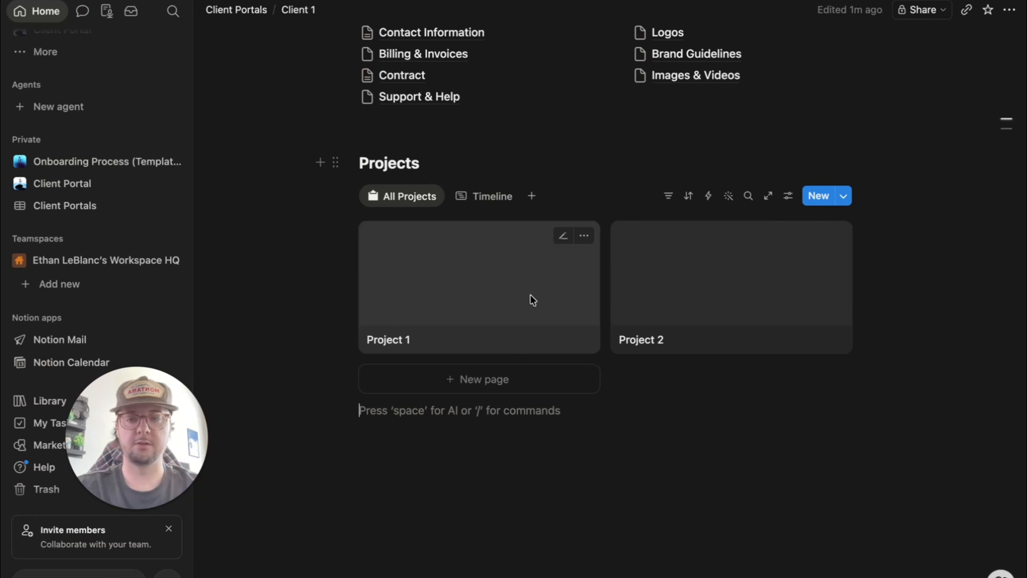
pyautogui.press('Return')
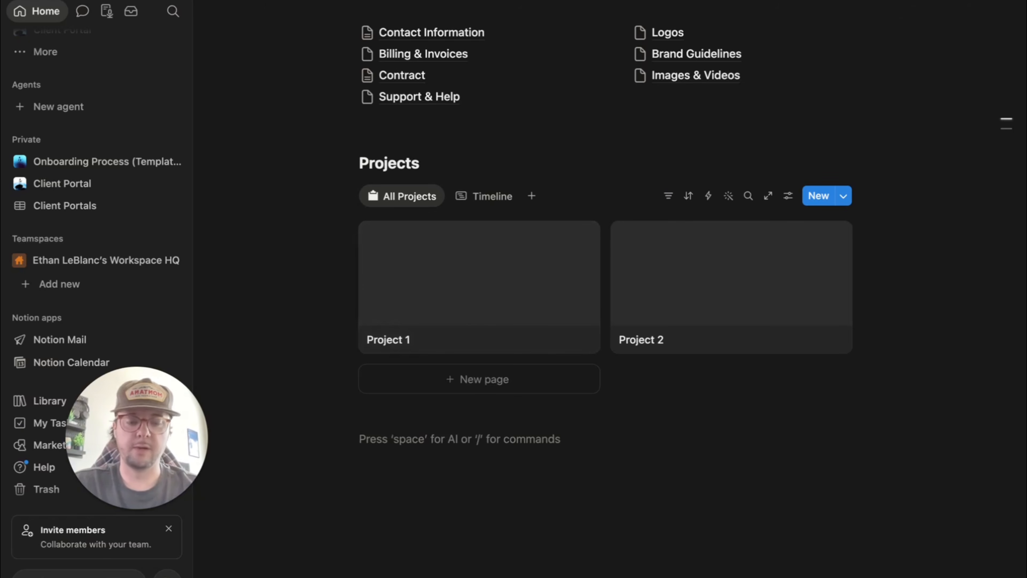
# - Insert an inline database titled 'Meetings' below Projects
pyautogui.write('/da')
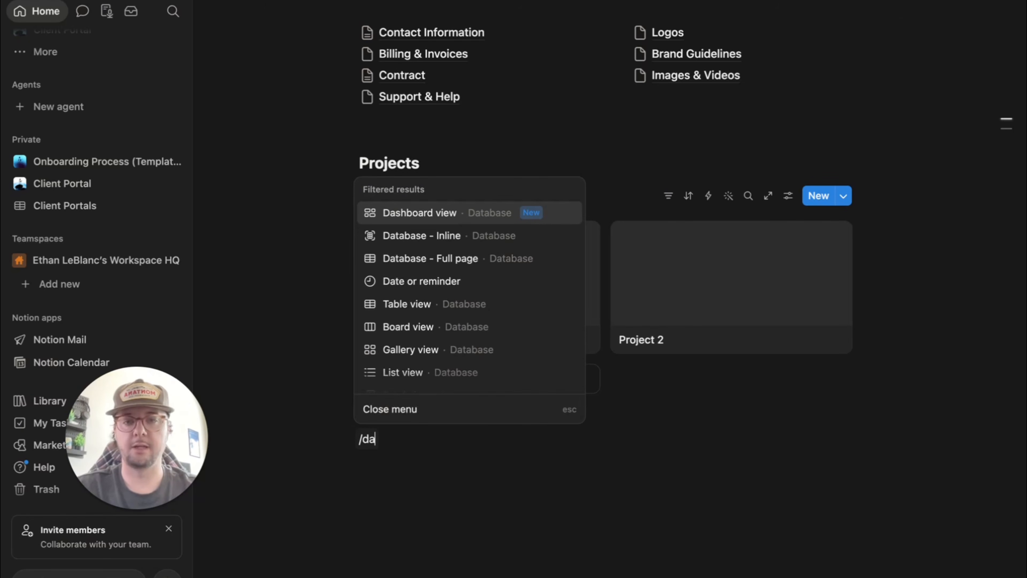
pyautogui.click(488, 236)
pyautogui.write('Meetings')
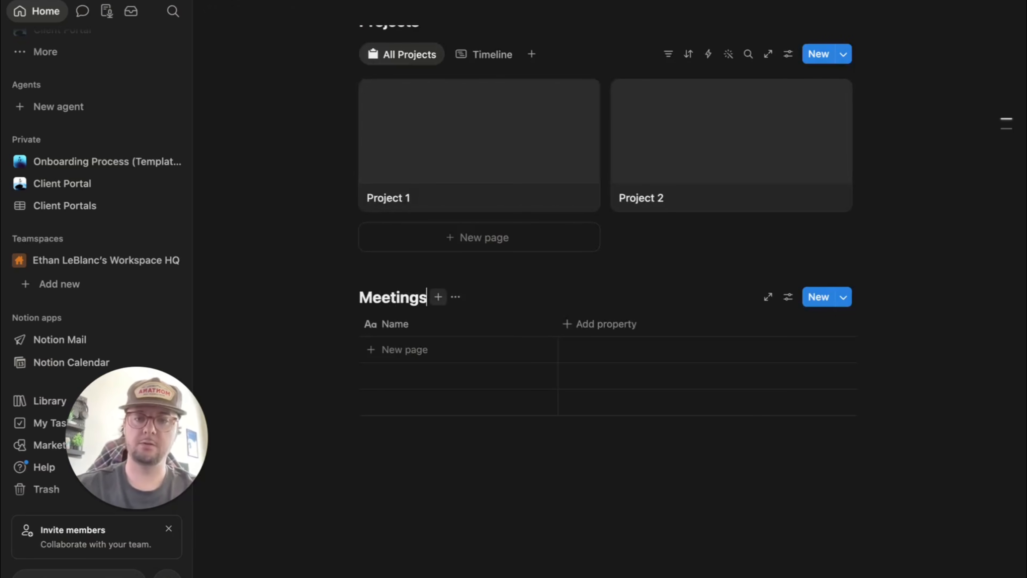
pyautogui.press('Return')
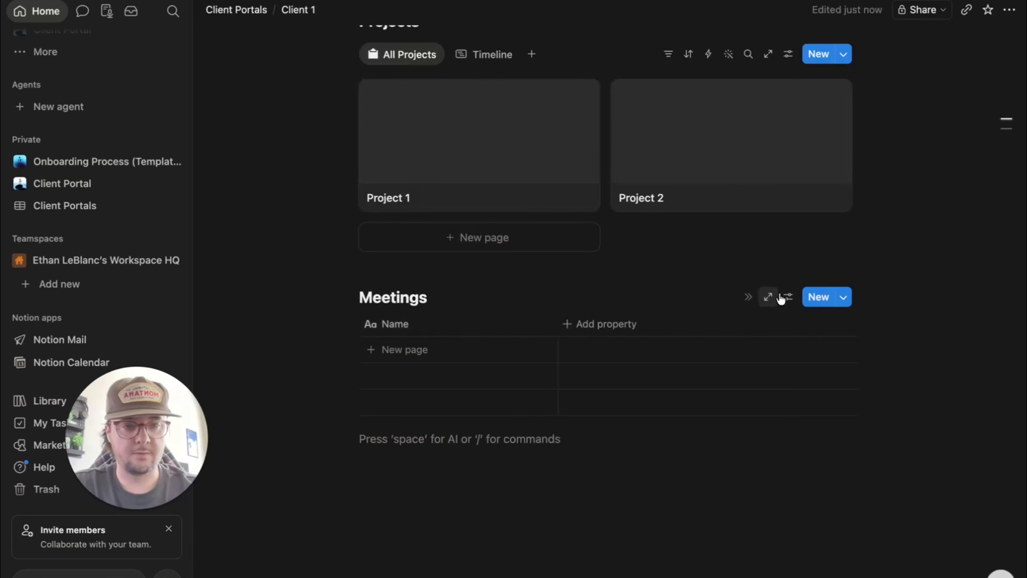
# - Switch the Meetings database layout from Table to List
pyautogui.click(788, 298)
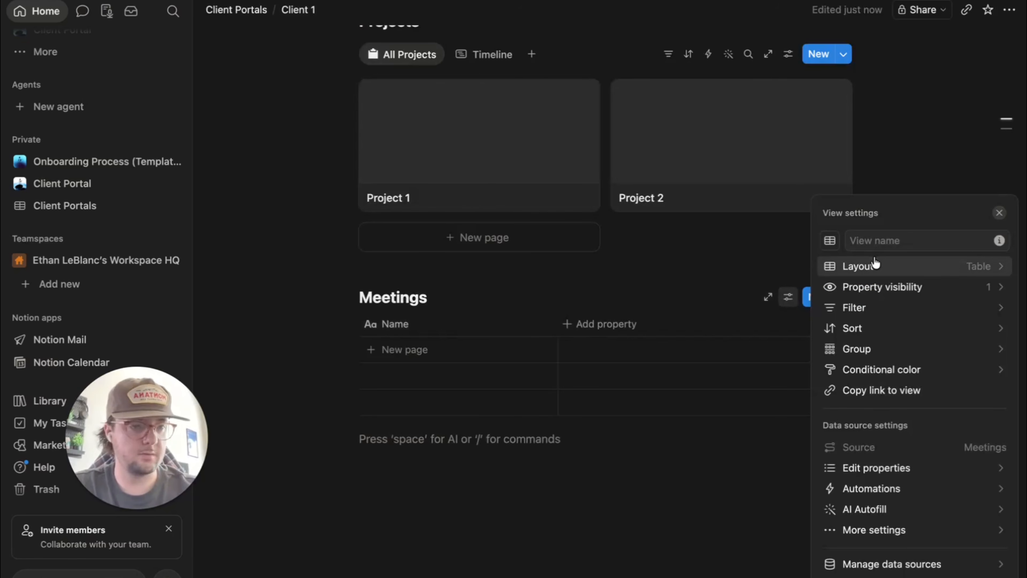
pyautogui.click(874, 266)
pyautogui.click(924, 359)
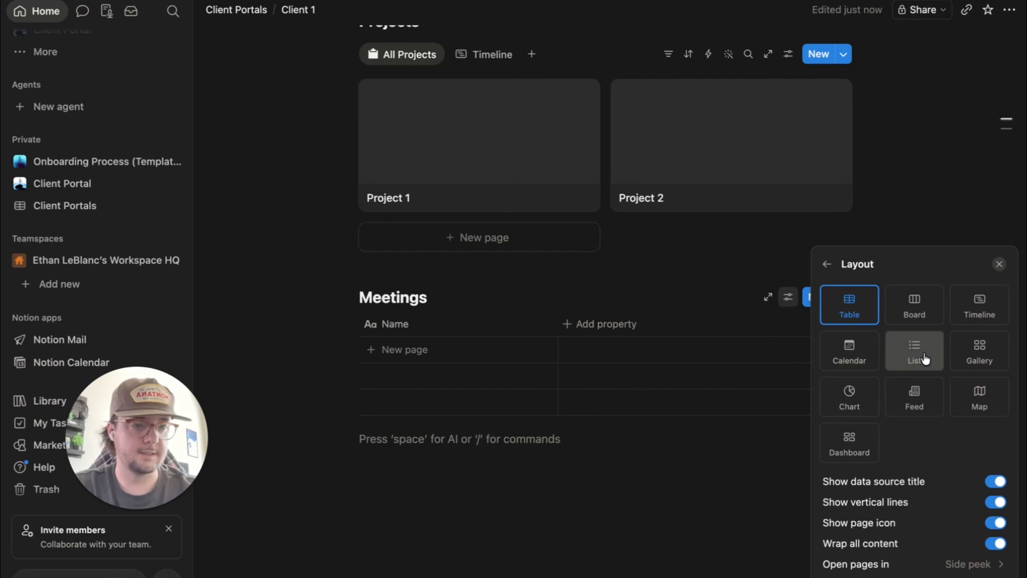
pyautogui.click(593, 501)
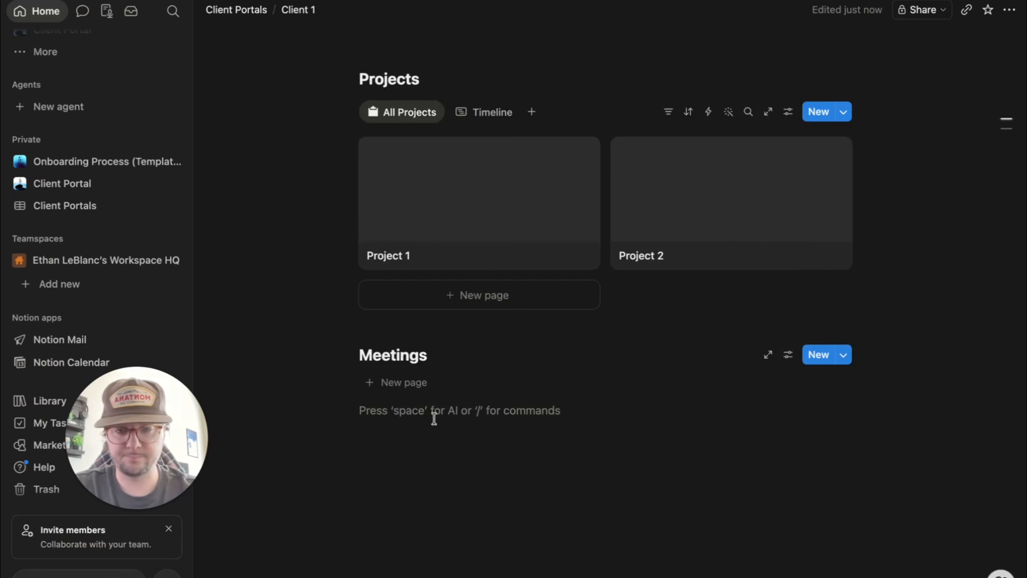
# - Add pages 'Monthly 1:1', 'Strategy Sessions' and 'Team meetings' to the Meetings list
pyautogui.click(400, 383)
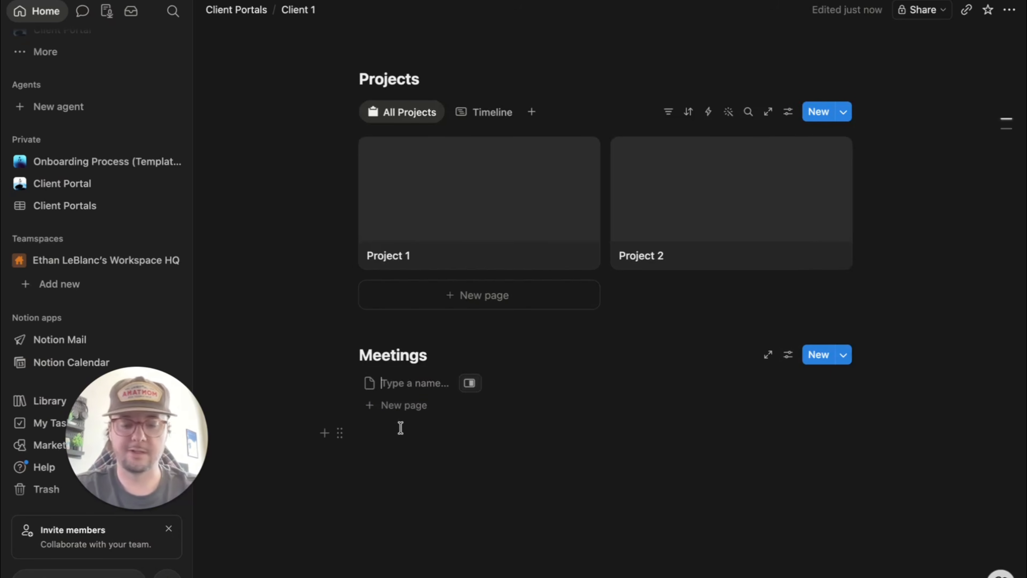
pyautogui.write('Monthly')
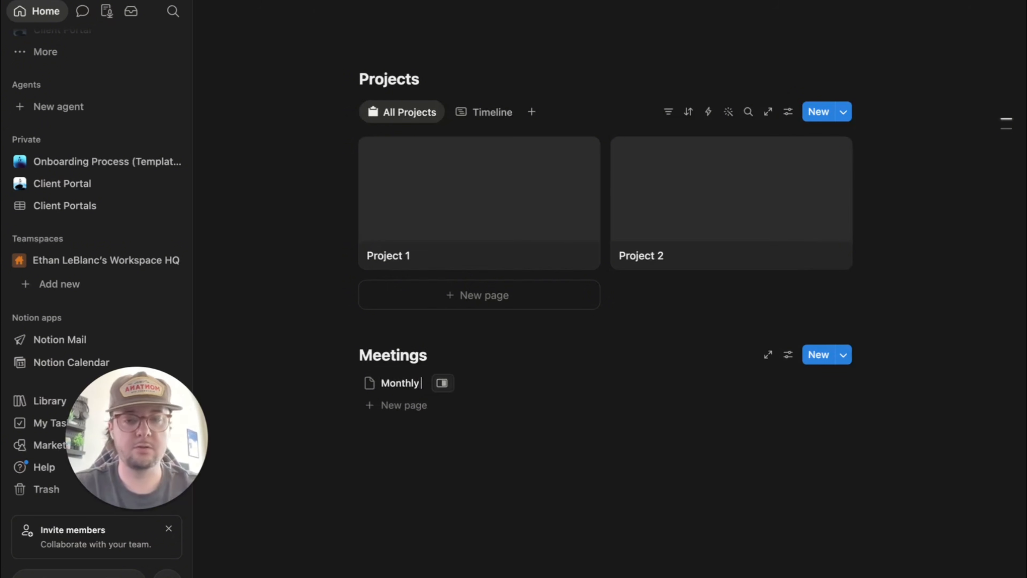
pyautogui.write(' 1:1')
pyautogui.click(402, 405)
pyautogui.write('Stra')
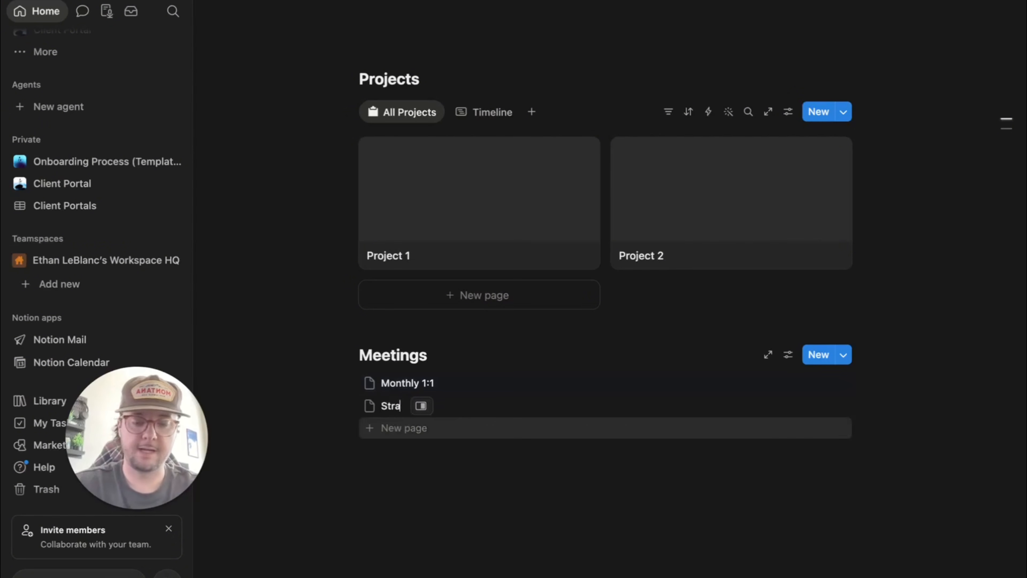
pyautogui.write('tegy')
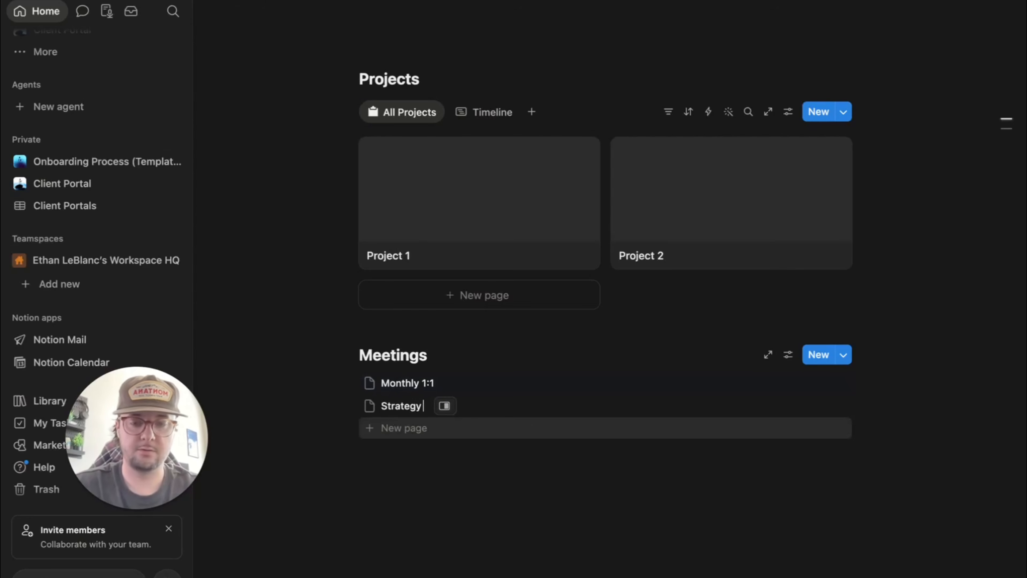
pyautogui.write(' Sessions')
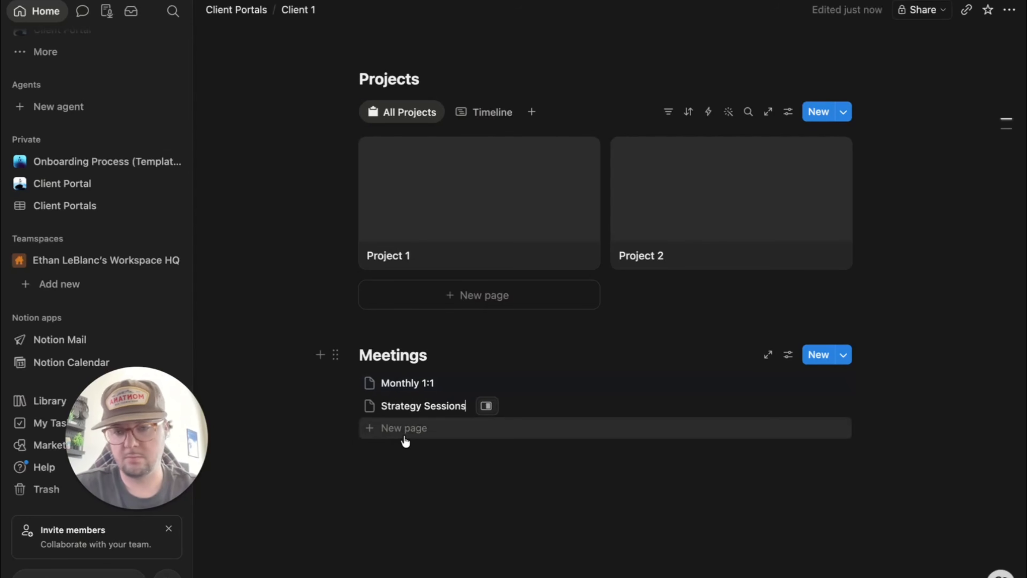
pyautogui.click(404, 436)
pyautogui.write('Team')
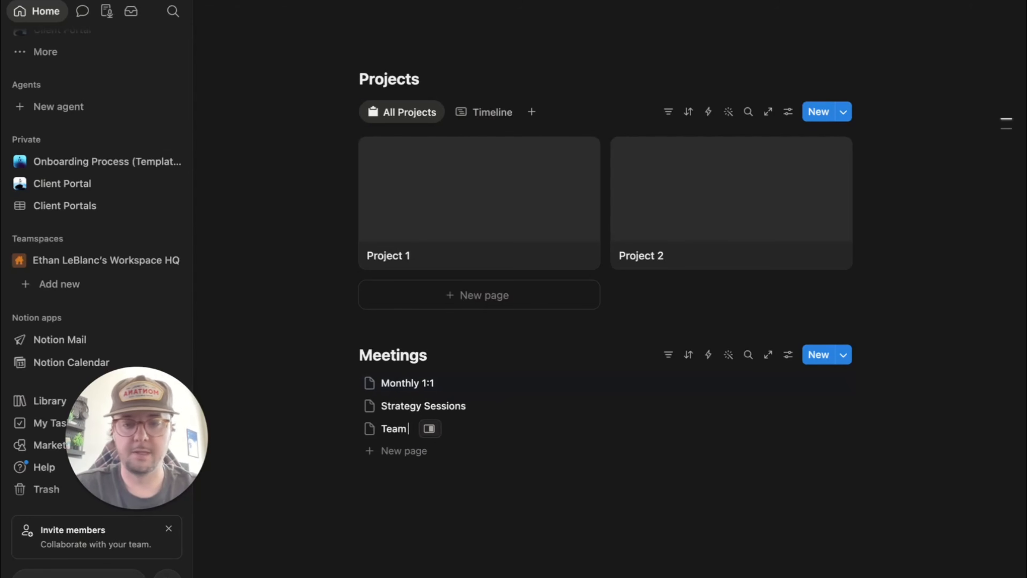
pyautogui.write(' meetings')
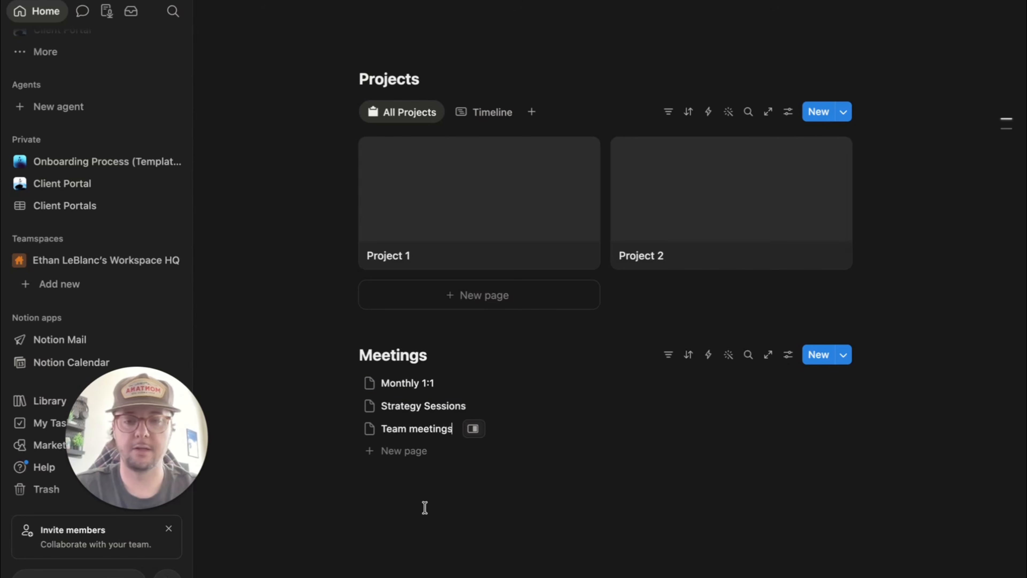
pyautogui.click(466, 507)
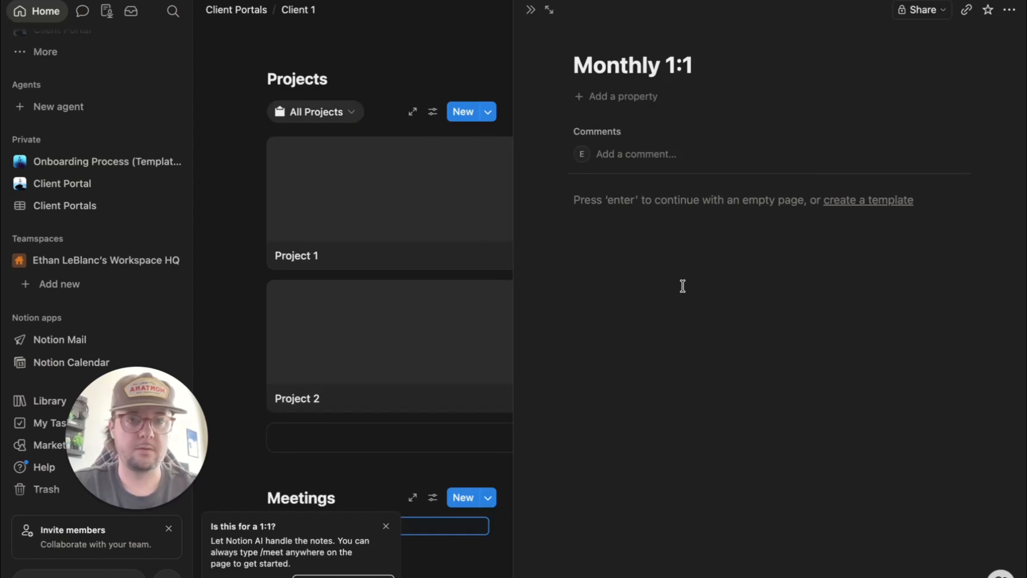
# - Open Monthly 1:1 in side peek and add a Person property named 'Attendees'
pyautogui.click(683, 286)
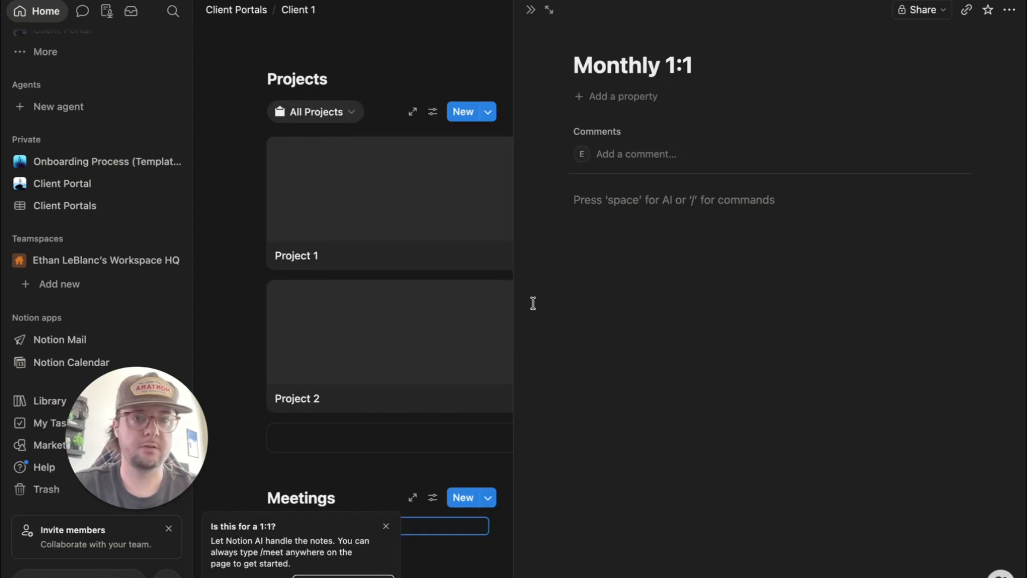
pyautogui.click(598, 105)
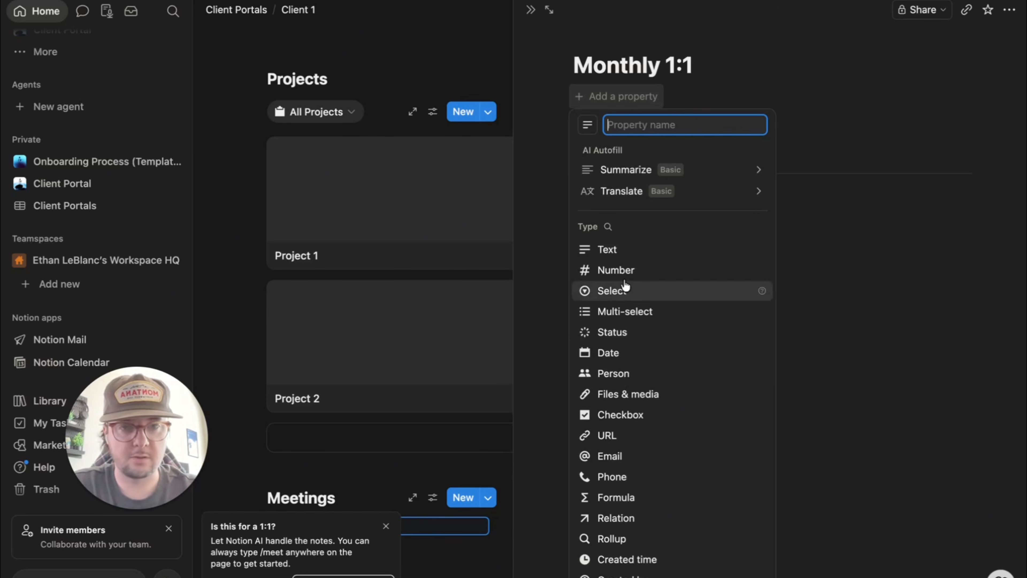
pyautogui.click(611, 373)
pyautogui.press('BackSpace')
pyautogui.press('BackSpace')
pyautogui.press('BackSpace')
pyautogui.press('BackSpace')
pyautogui.press('BackSpace')
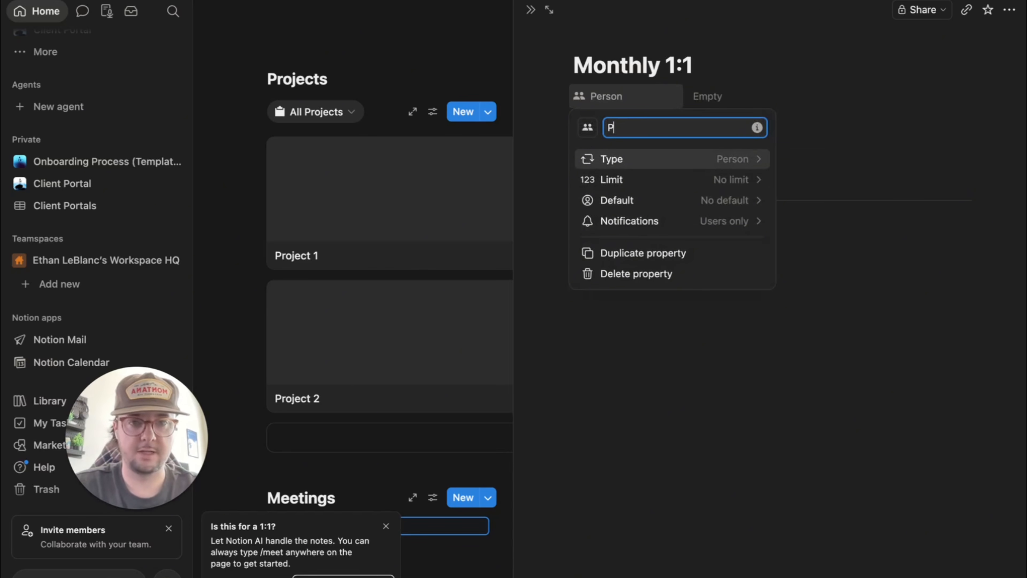
pyautogui.press('BackSpace')
pyautogui.write('Attendees')
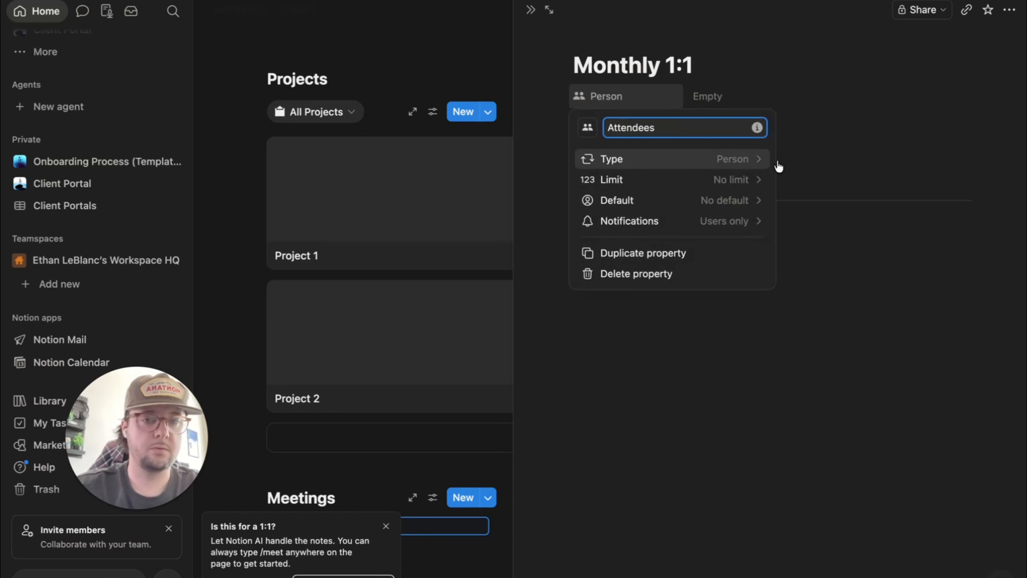
pyautogui.press('Escape')
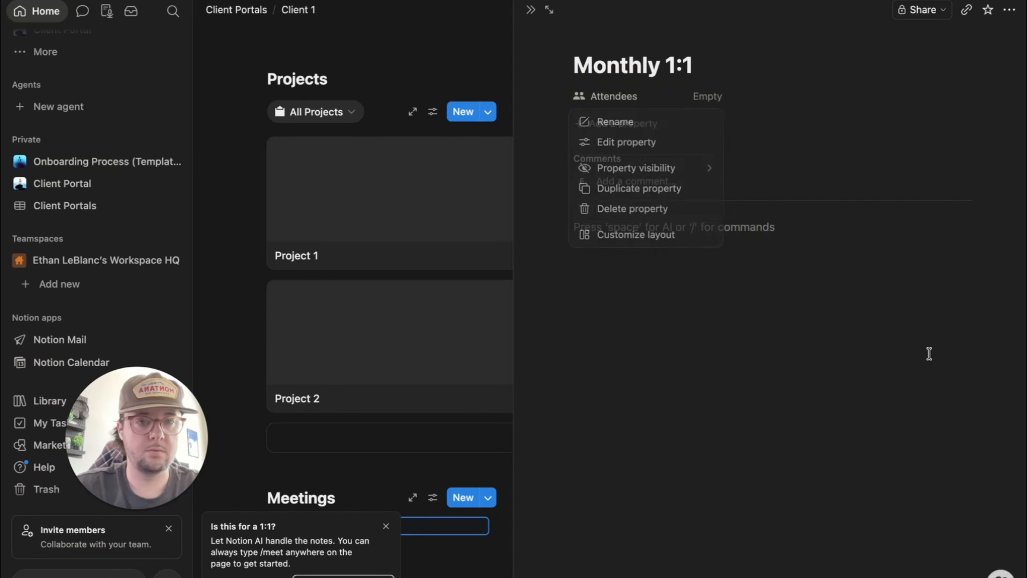
pyautogui.press('Escape')
# - Set the Attendees value to yourself
pyautogui.click(718, 98)
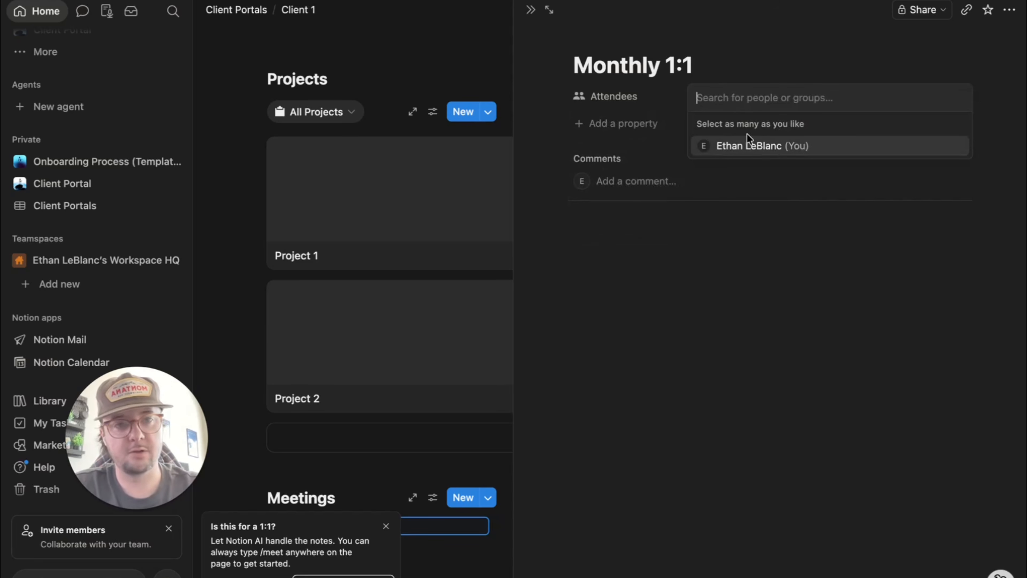
pyautogui.click(773, 144)
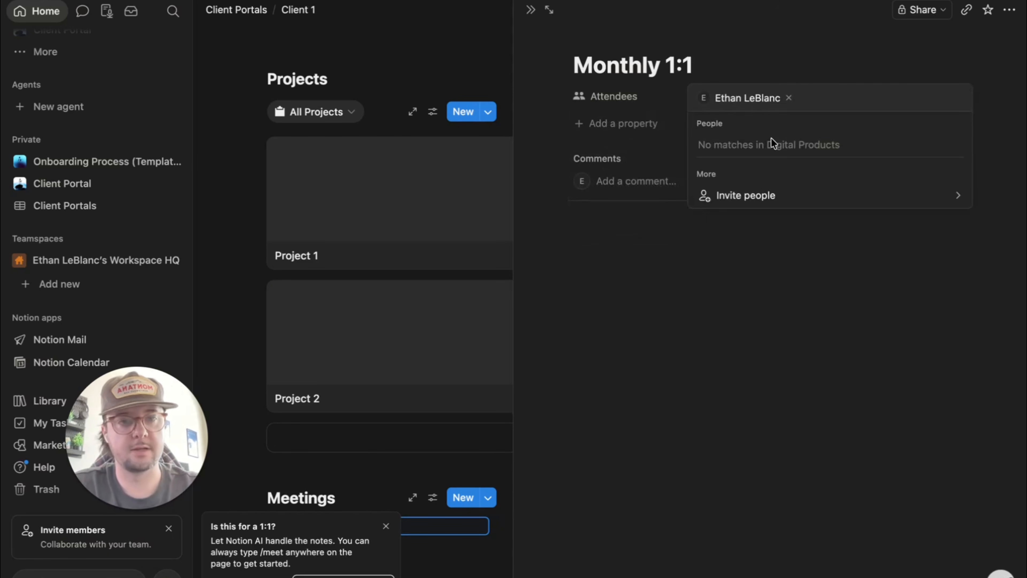
pyautogui.click(646, 326)
pyautogui.click(678, 228)
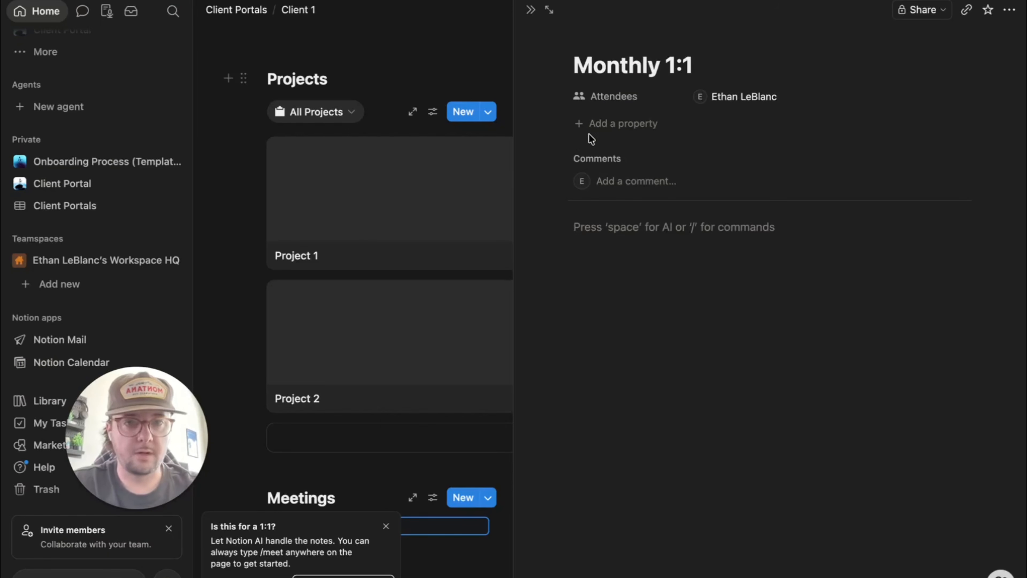
pyautogui.click(602, 122)
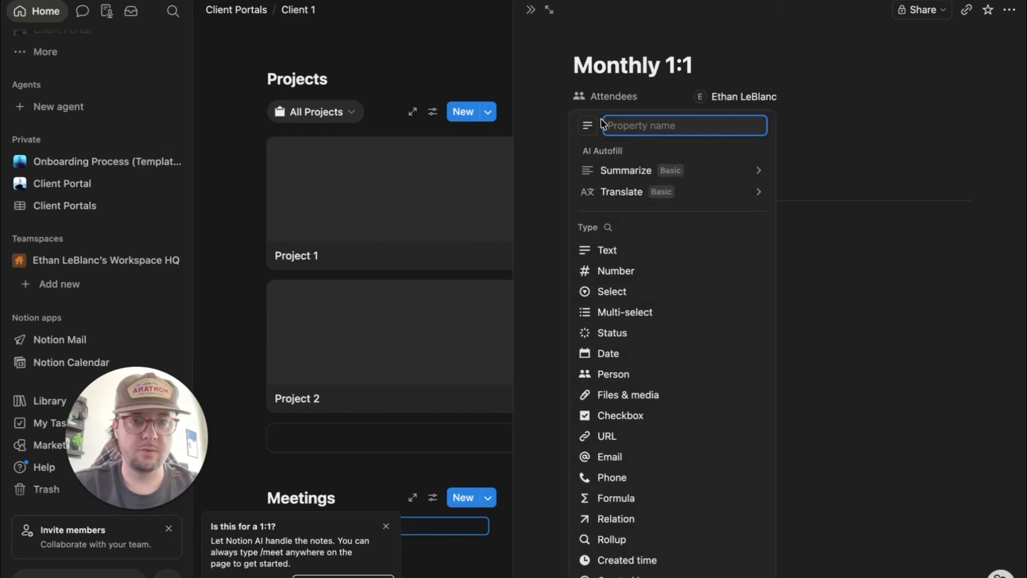
# - Add a Date property set to May 13, 2026 2:00 PM with time included
pyautogui.click(629, 355)
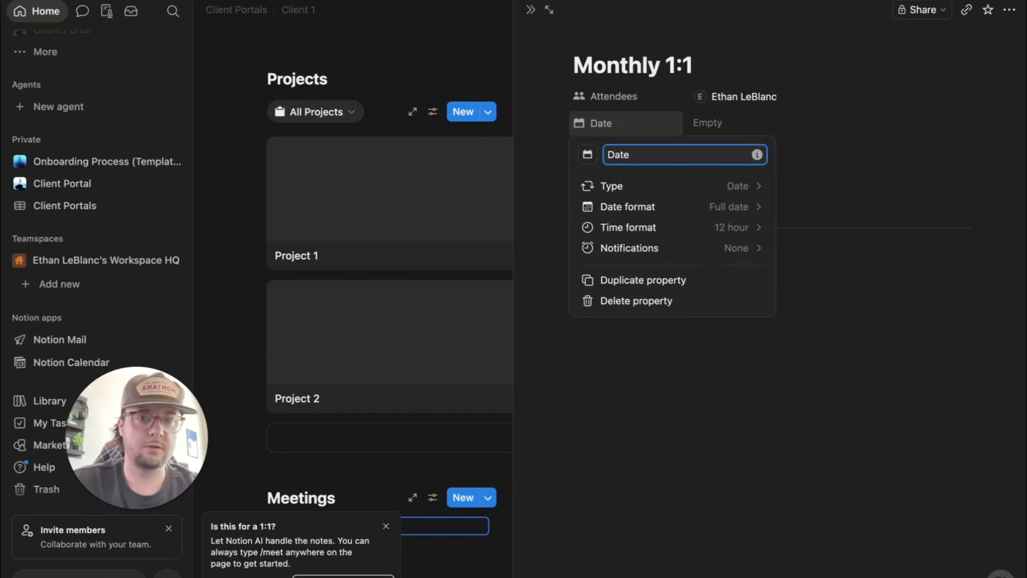
pyautogui.click(722, 383)
pyautogui.click(714, 122)
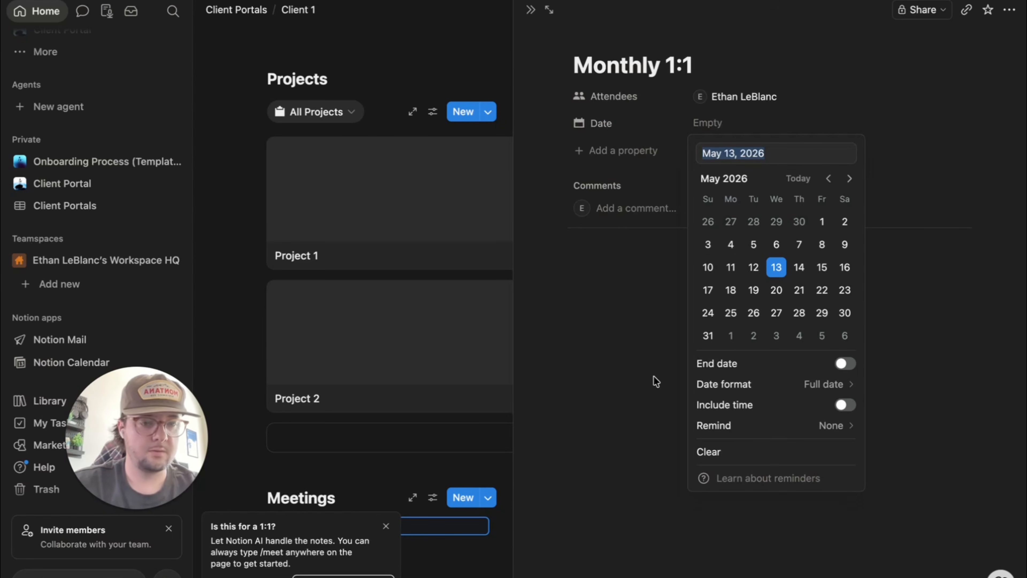
pyautogui.click(845, 405)
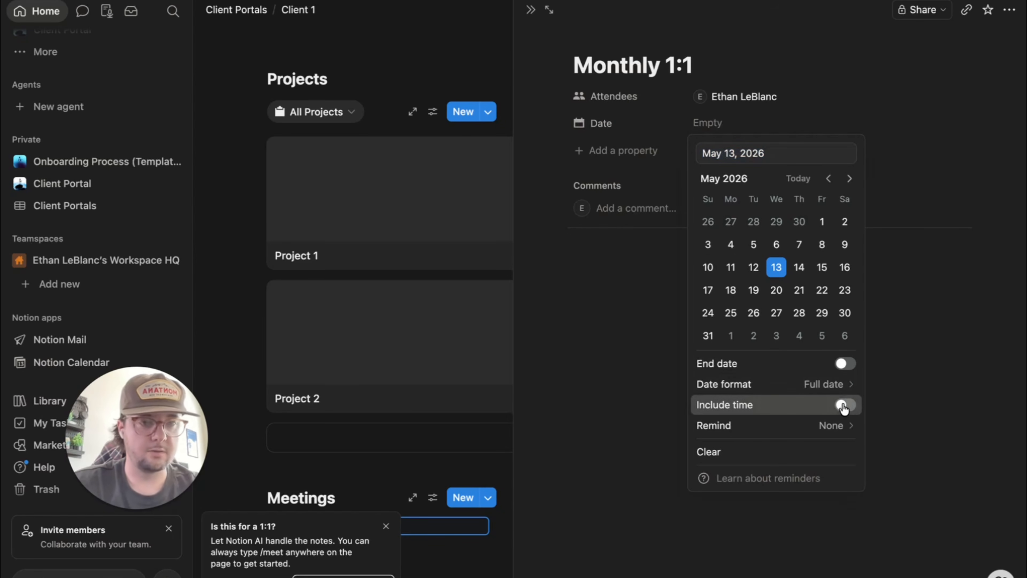
pyautogui.click(643, 332)
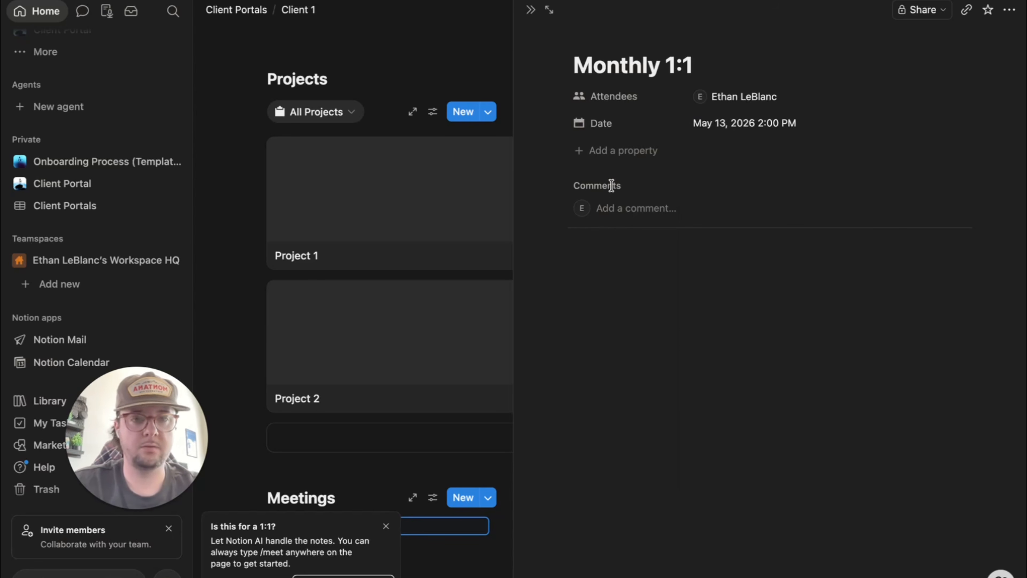
# - Add a Person property named 'Created by', leaving its value empty
pyautogui.click(622, 158)
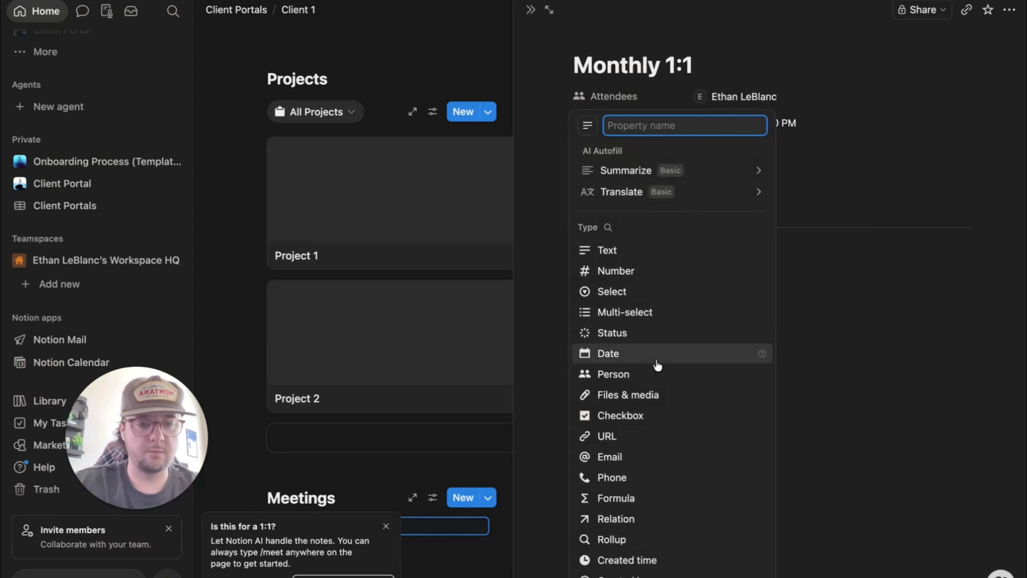
pyautogui.click(633, 374)
pyautogui.press('BackSpace')
pyautogui.press('BackSpace')
pyautogui.press('BackSpace')
pyautogui.press('BackSpace')
pyautogui.press('BackSpace')
pyautogui.press('BackSpace')
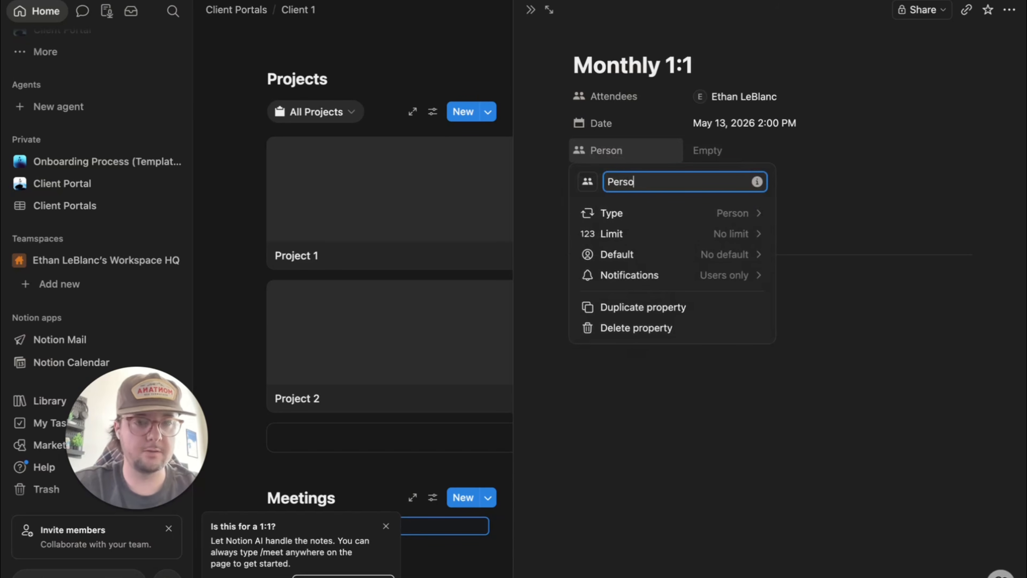
pyautogui.write('Created ')
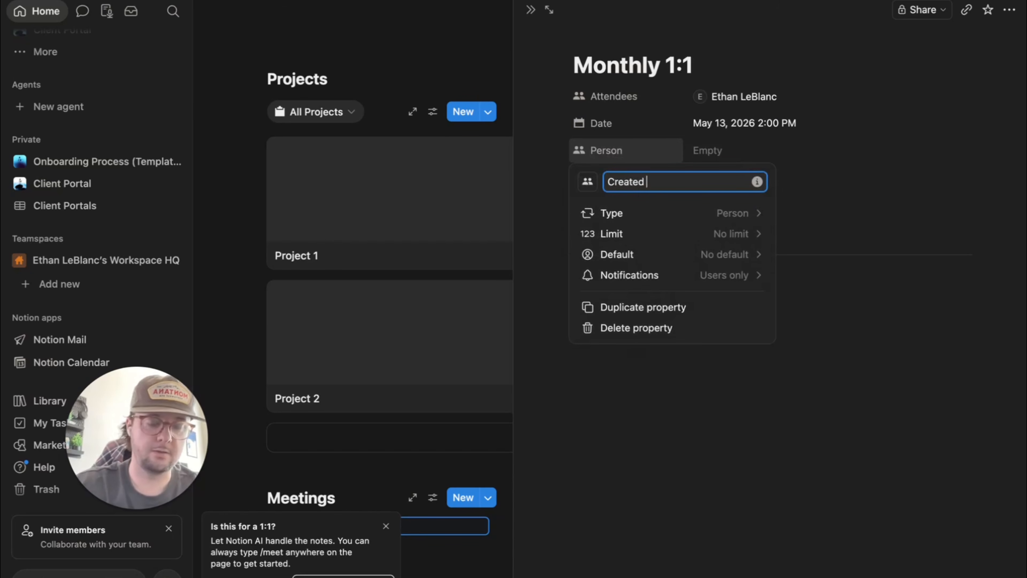
pyautogui.write('by')
pyautogui.press('Return')
pyautogui.click(711, 123)
pyautogui.click(726, 253)
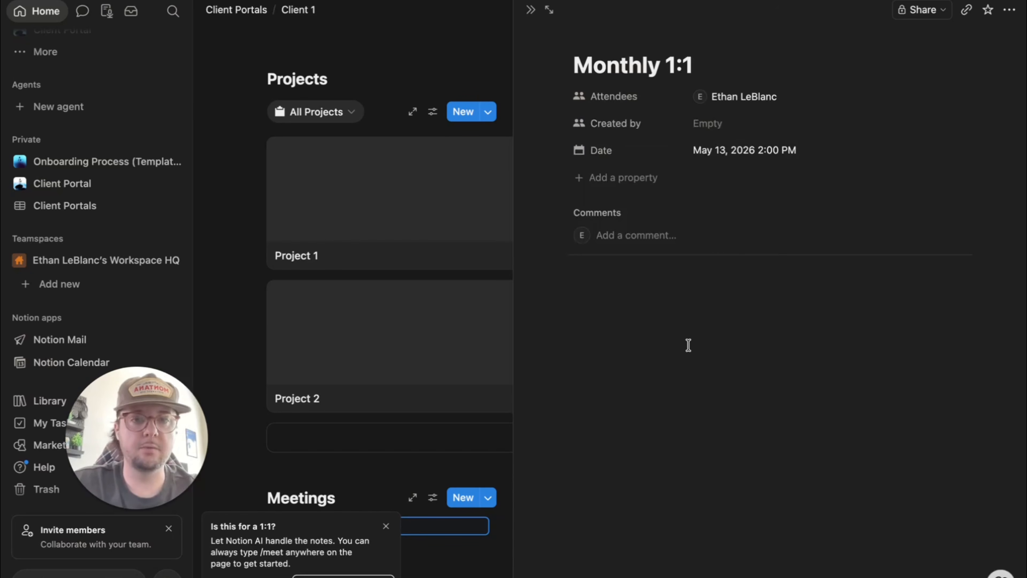
pyautogui.click(603, 178)
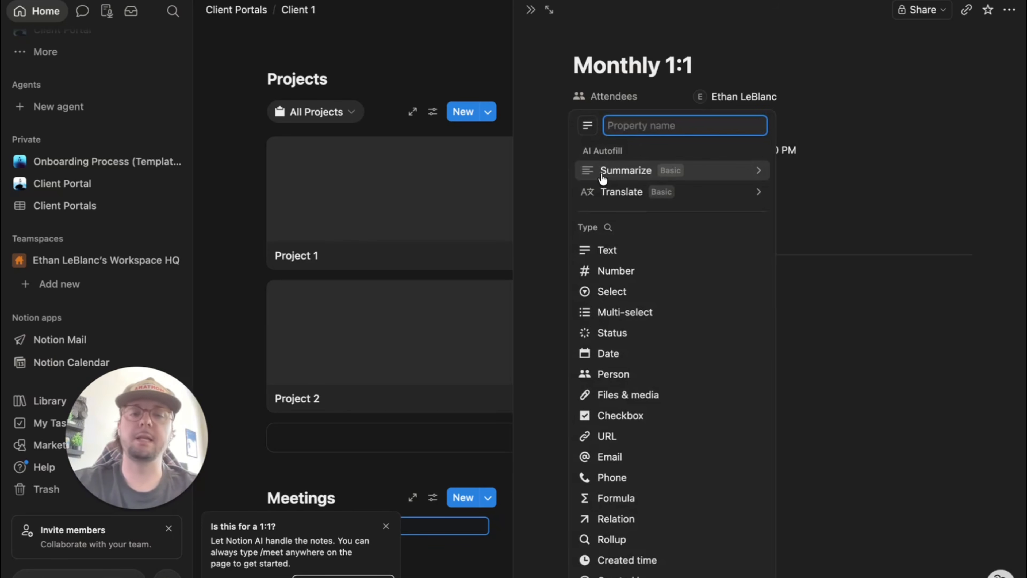
# - Add a Select-type property to Monthly 1:1 and open its settings
pyautogui.click(622, 294)
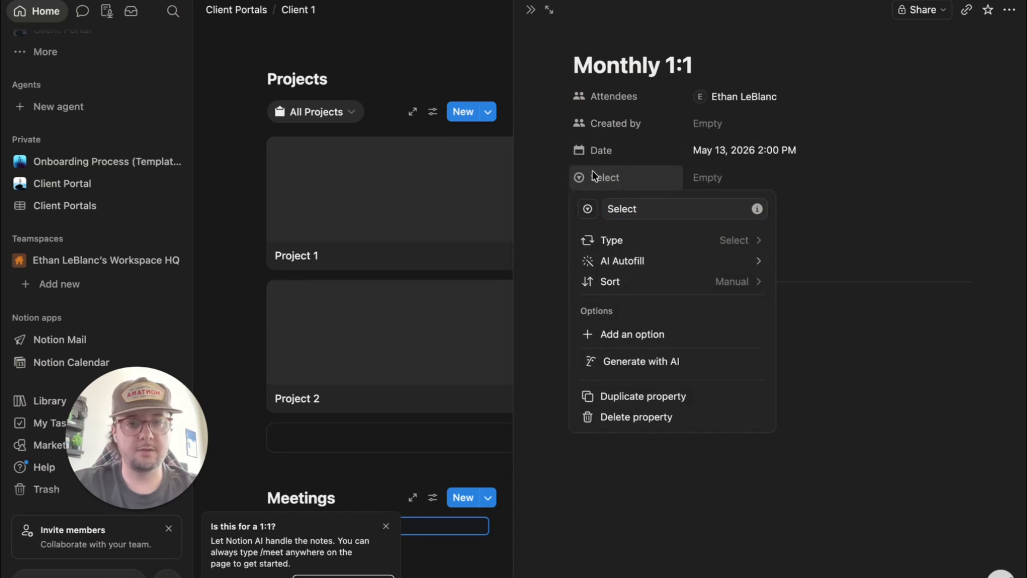
pyautogui.click(592, 170)
pyautogui.click(603, 174)
pyautogui.click(611, 225)
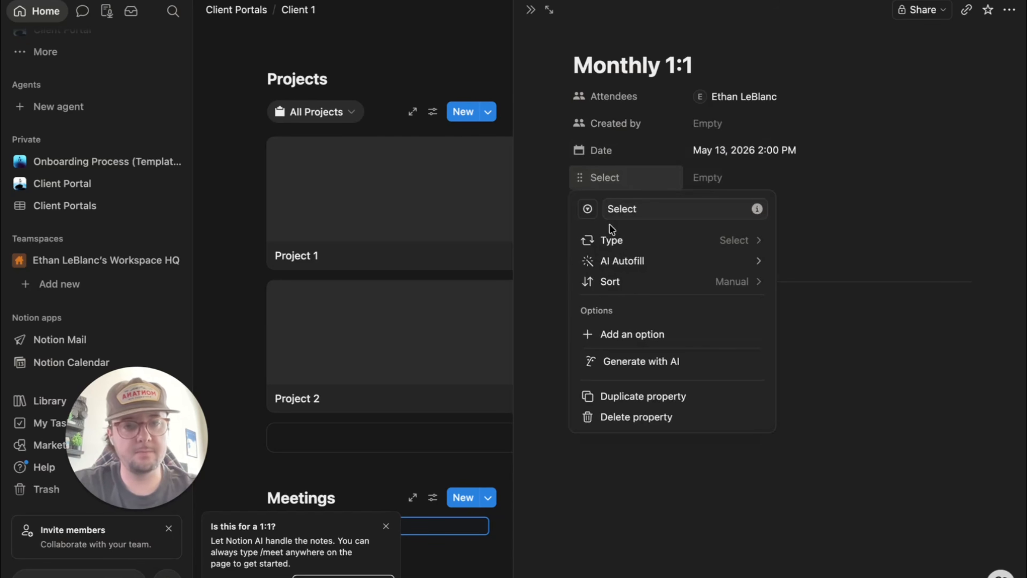
pyautogui.click(637, 239)
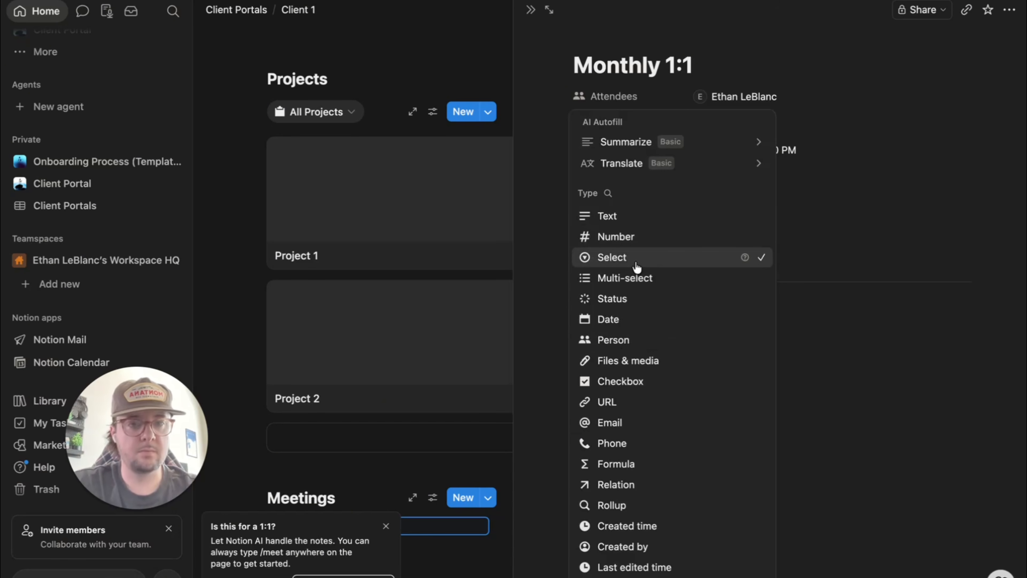
pyautogui.click(826, 309)
pyautogui.click(629, 178)
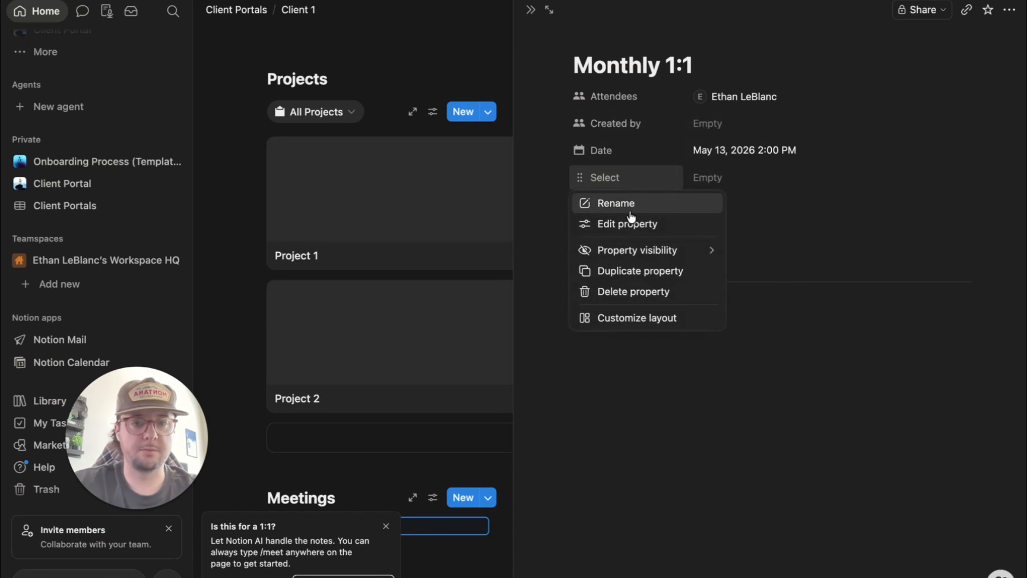
pyautogui.click(626, 223)
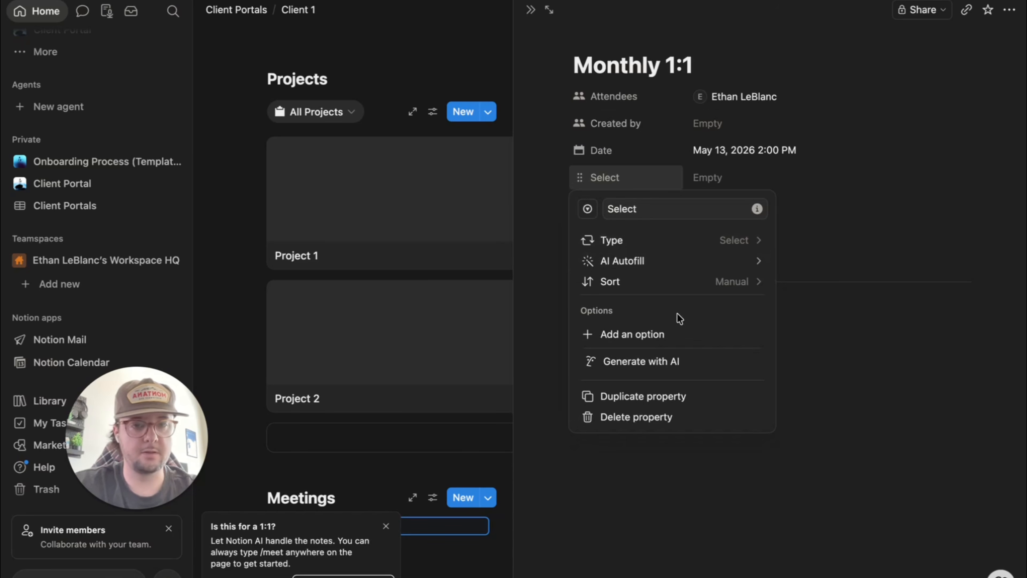
# - Add the options Google Meet, Teams and Zoom to the Select property
pyautogui.click(629, 340)
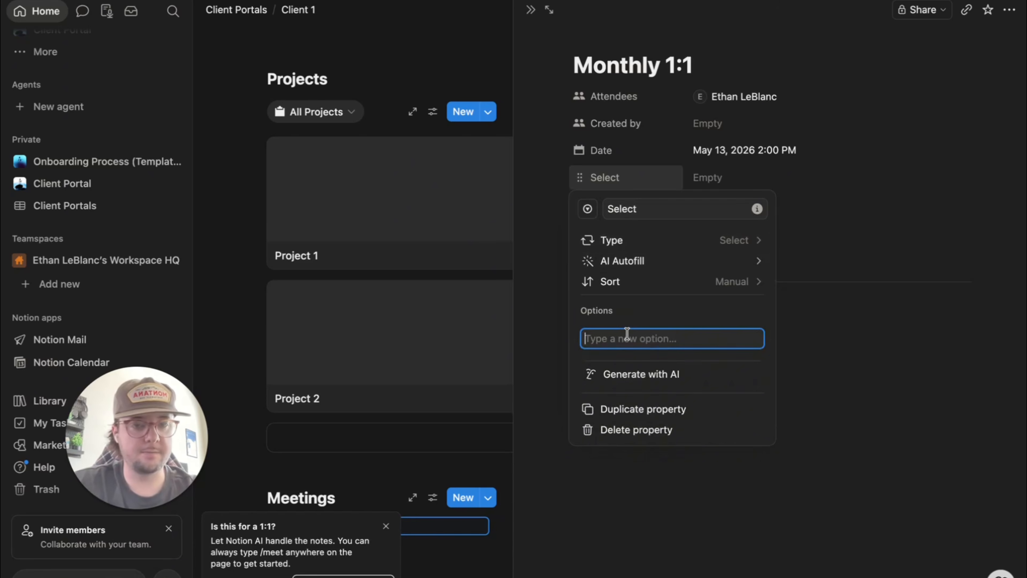
pyautogui.write('G')
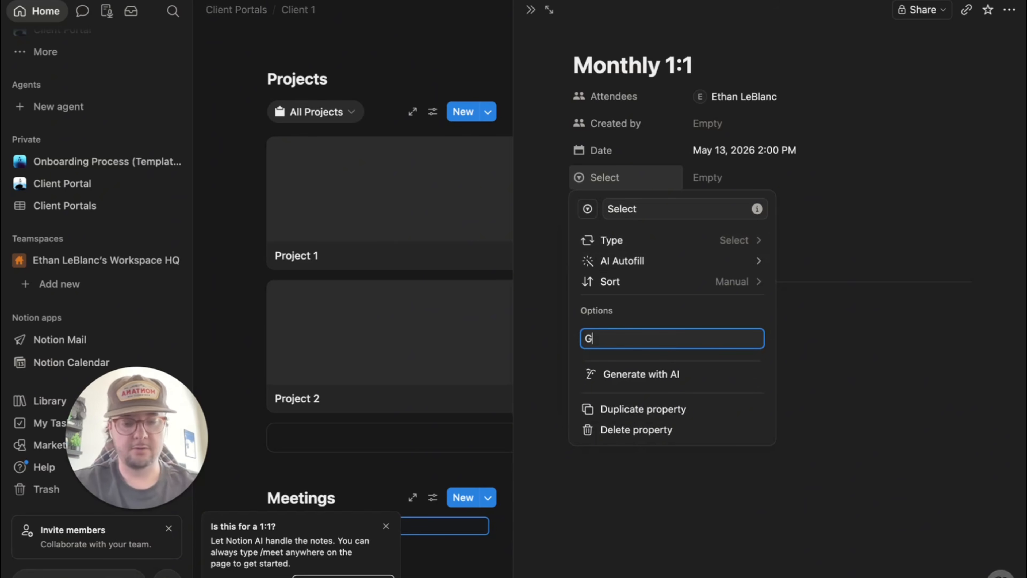
pyautogui.write('oogle Meet')
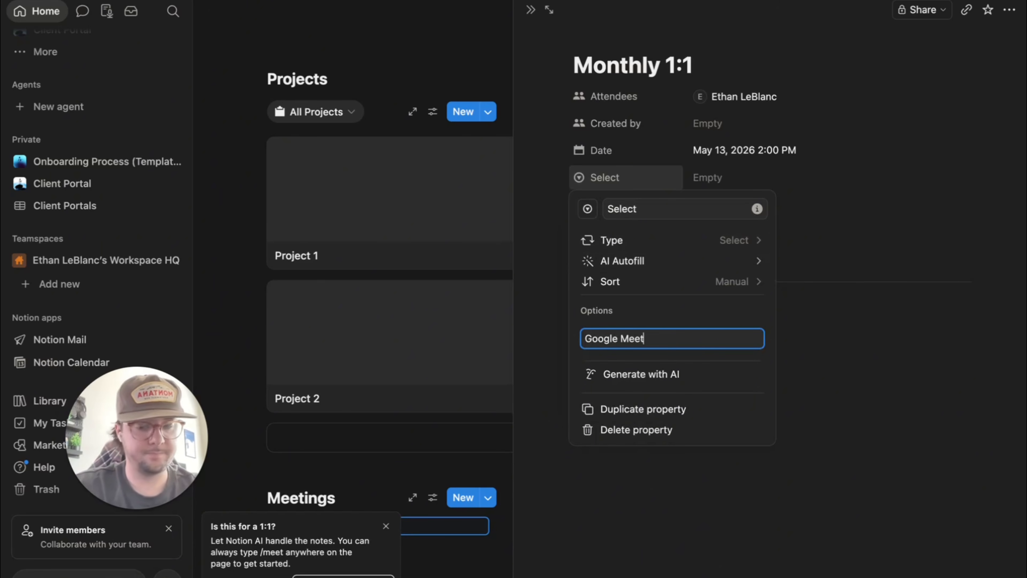
pyautogui.write('s')
pyautogui.press('BackSpace')
pyautogui.press('Return')
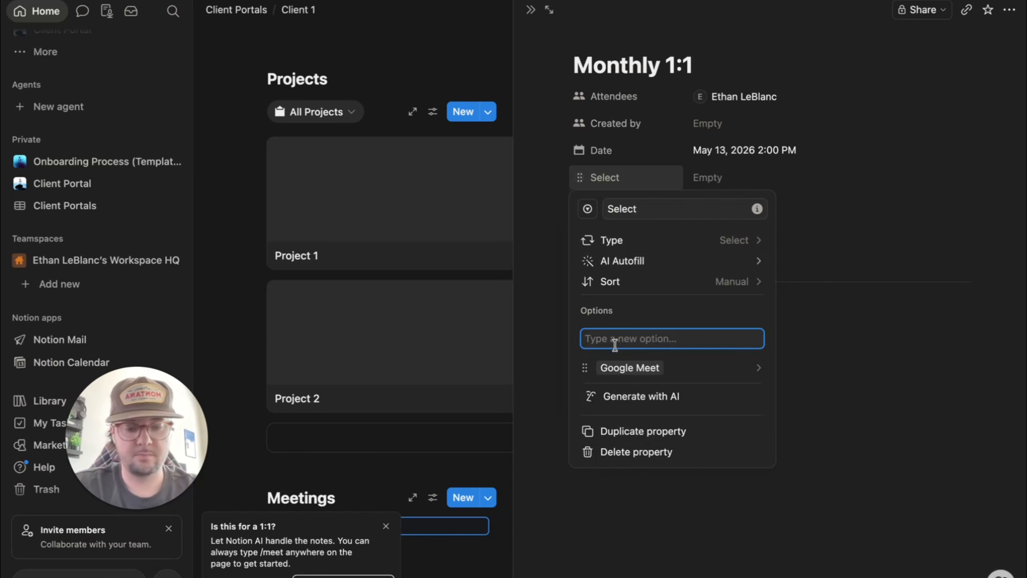
pyautogui.write('Teams')
pyautogui.press('Return')
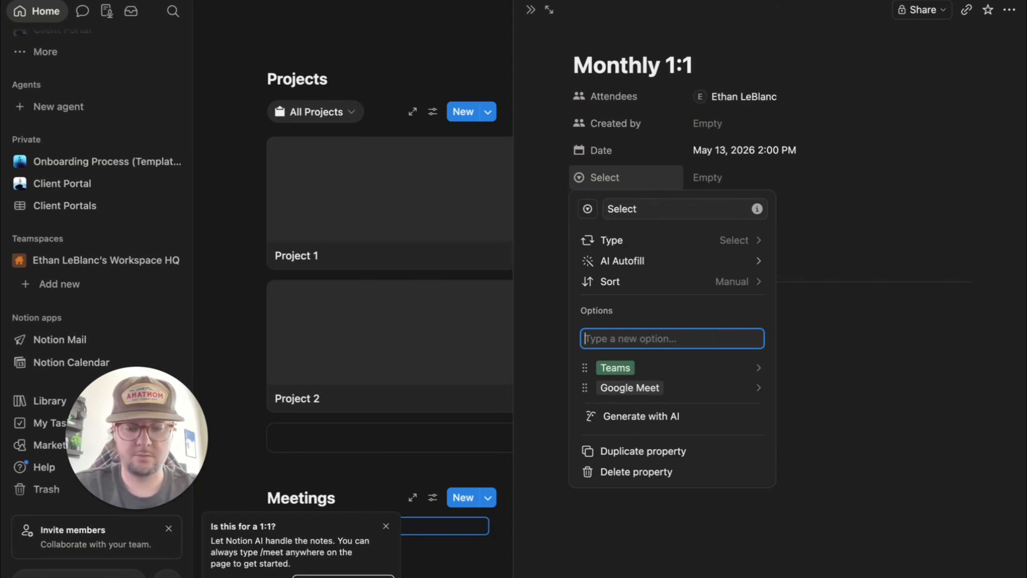
pyautogui.write('Zoom')
pyautogui.press('Return')
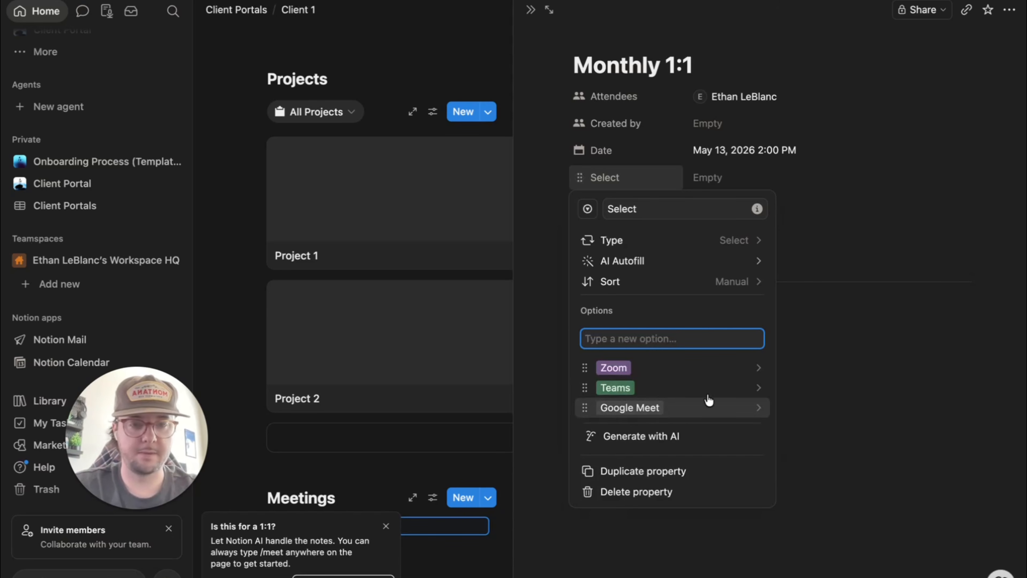
pyautogui.click(718, 373)
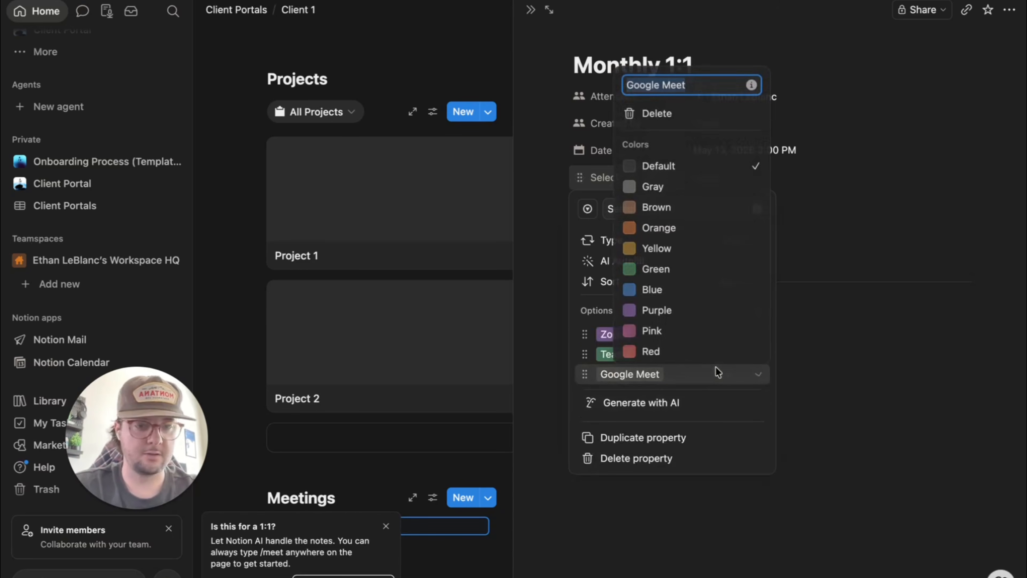
pyautogui.click(818, 357)
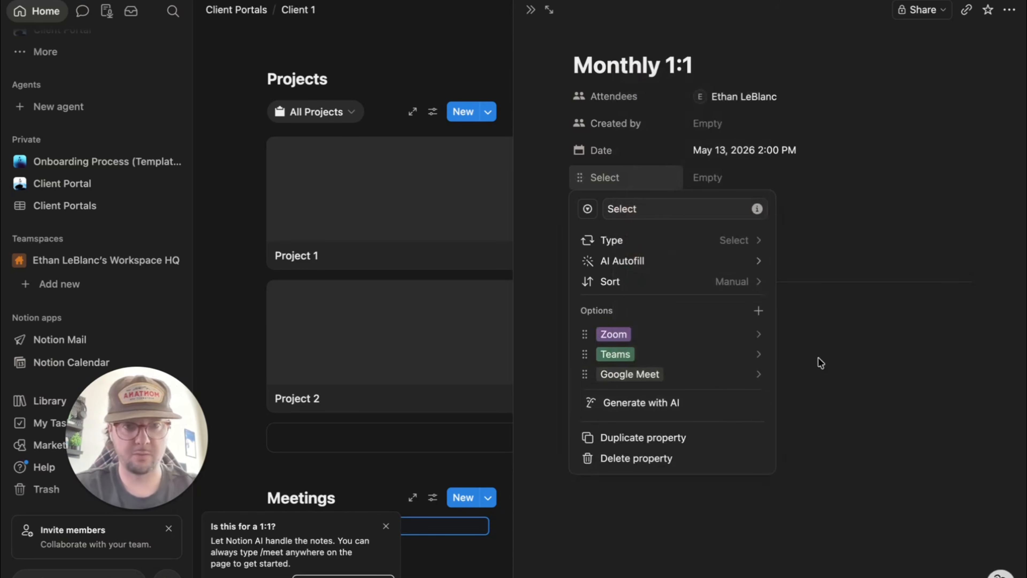
pyautogui.click(860, 387)
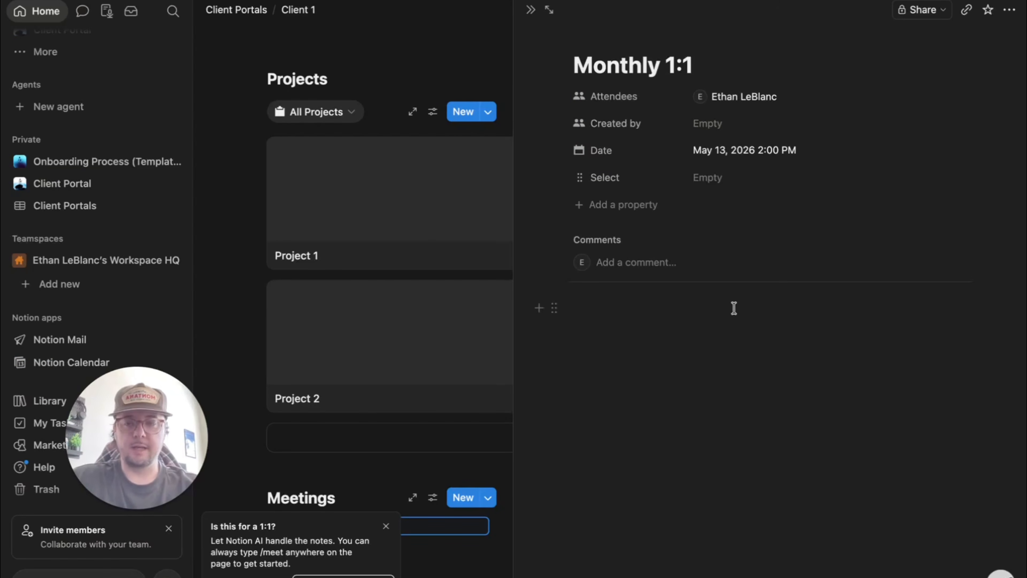
# - Embed a calendar view linked to the Meetings database in Monthly 1:1, then close the side peek
pyautogui.click(620, 345)
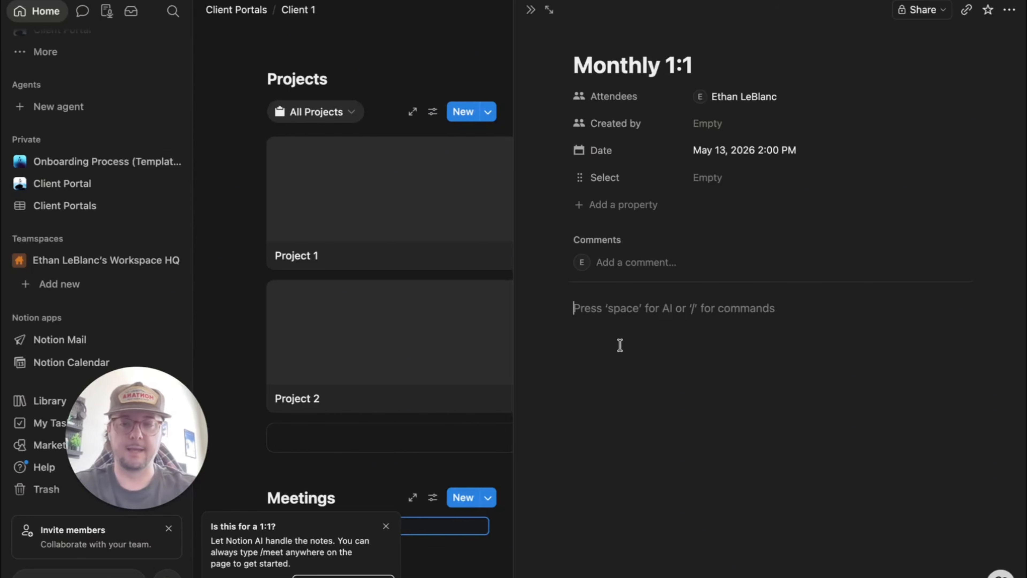
pyautogui.write('/cal')
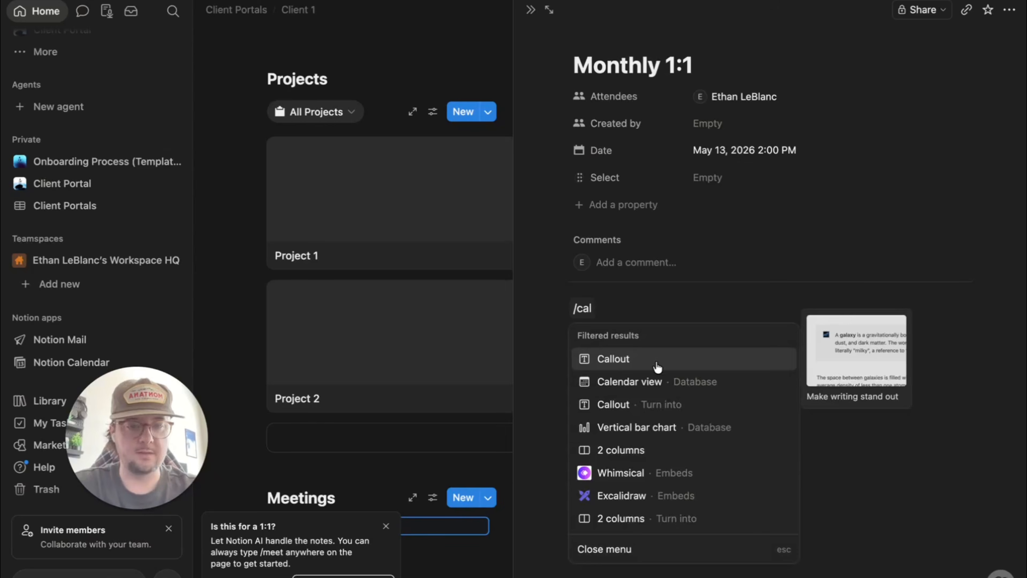
pyautogui.click(668, 381)
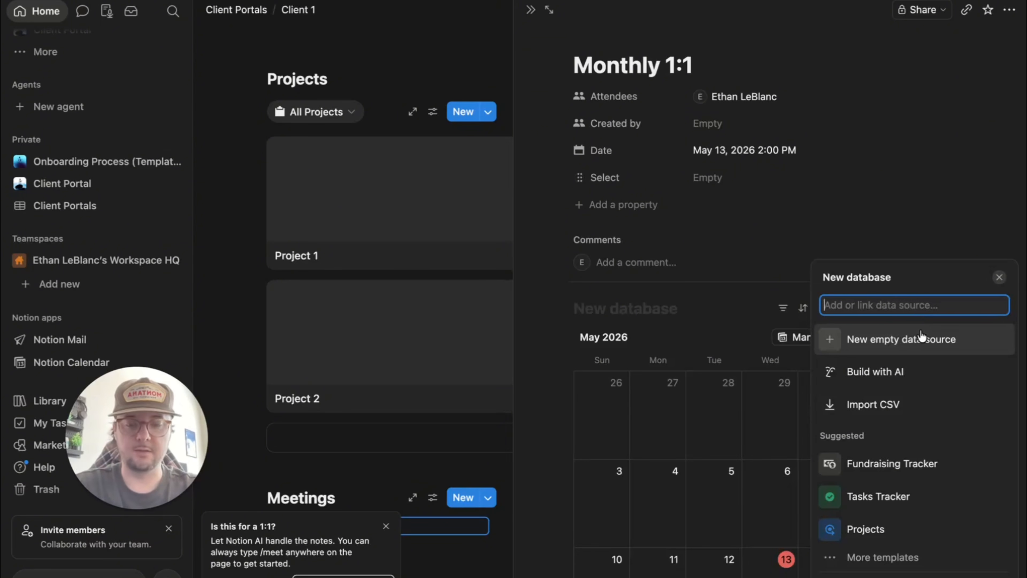
pyautogui.write('meet')
pyautogui.click(925, 298)
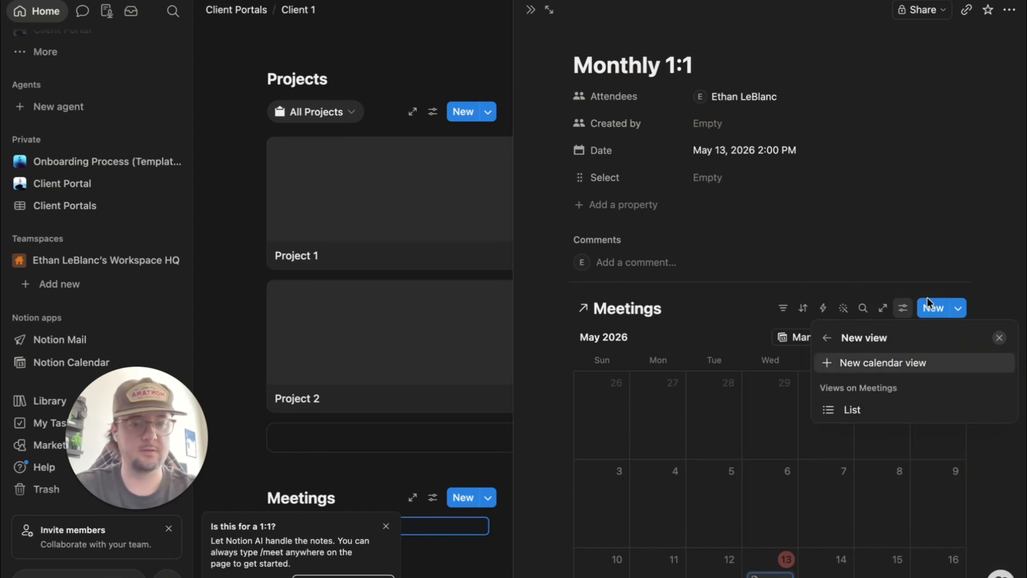
pyautogui.click(727, 346)
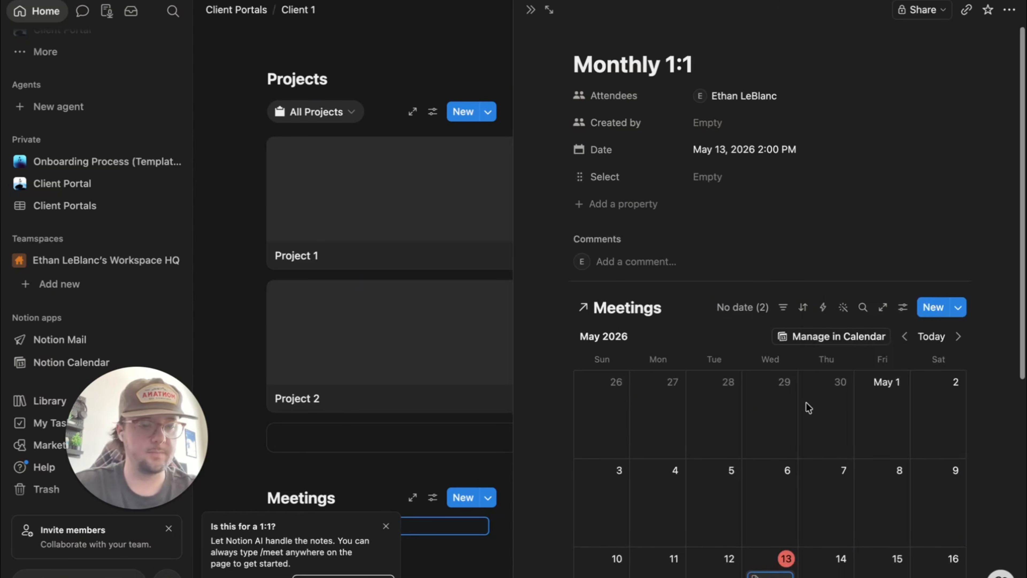
pyautogui.scroll(-5, 805, 402)
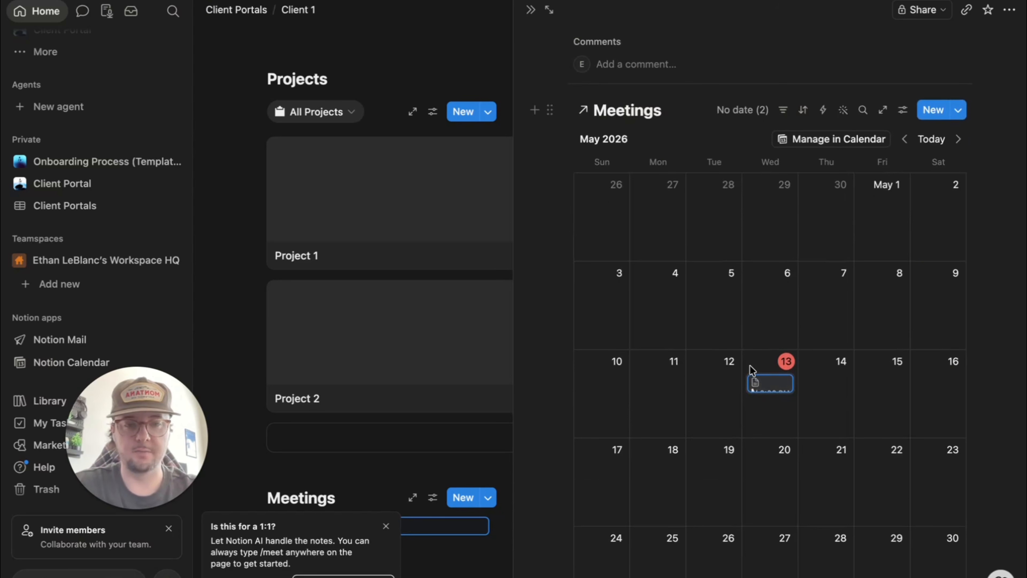
pyautogui.scroll(-3, 751, 371)
pyautogui.scroll(8, 826, 282)
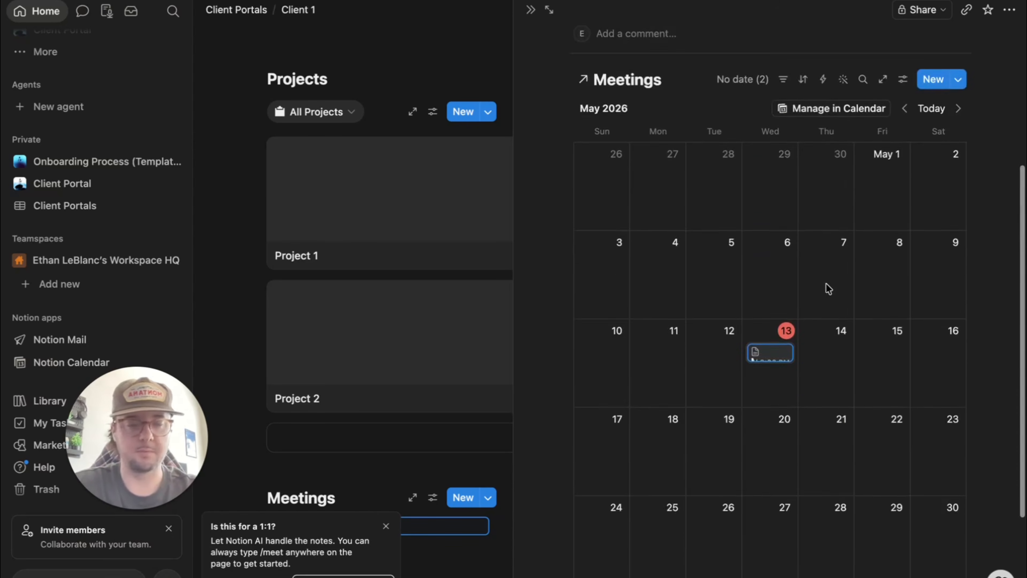
pyautogui.press('Escape')
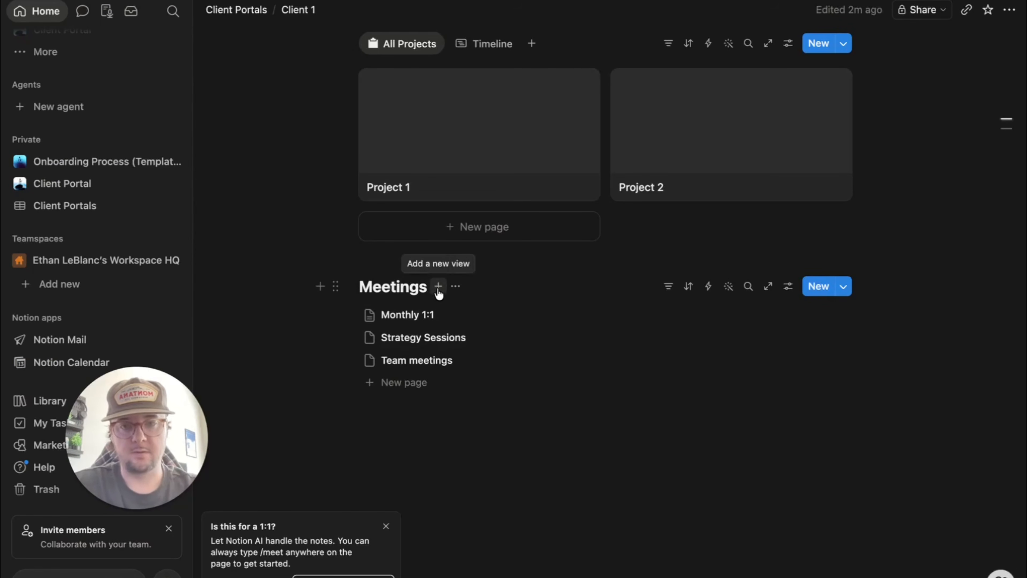
# - Add a Calendar-layout view named 'Calendar' to Meetings, then return to the List view
pyautogui.click(437, 287)
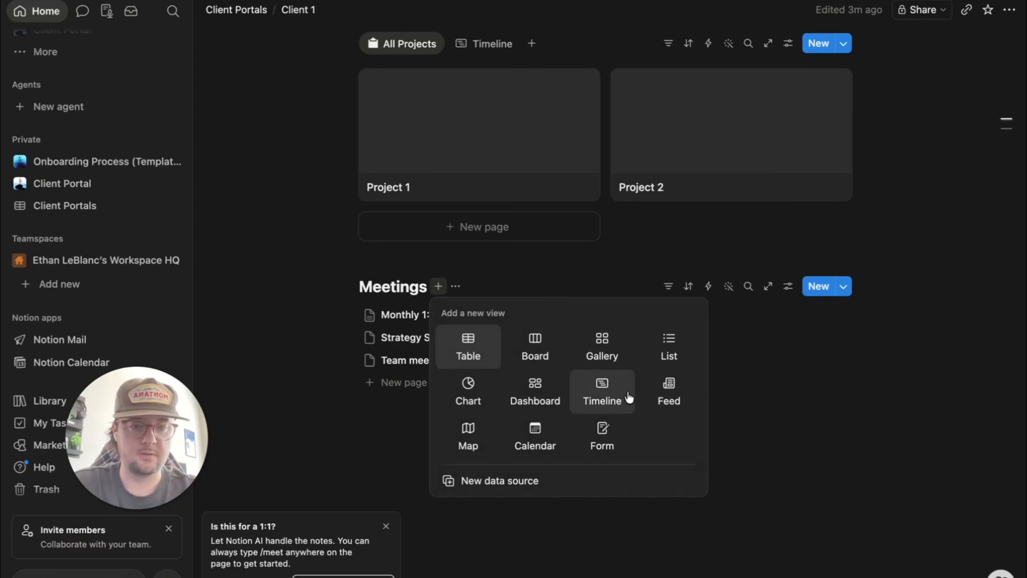
pyautogui.click(522, 443)
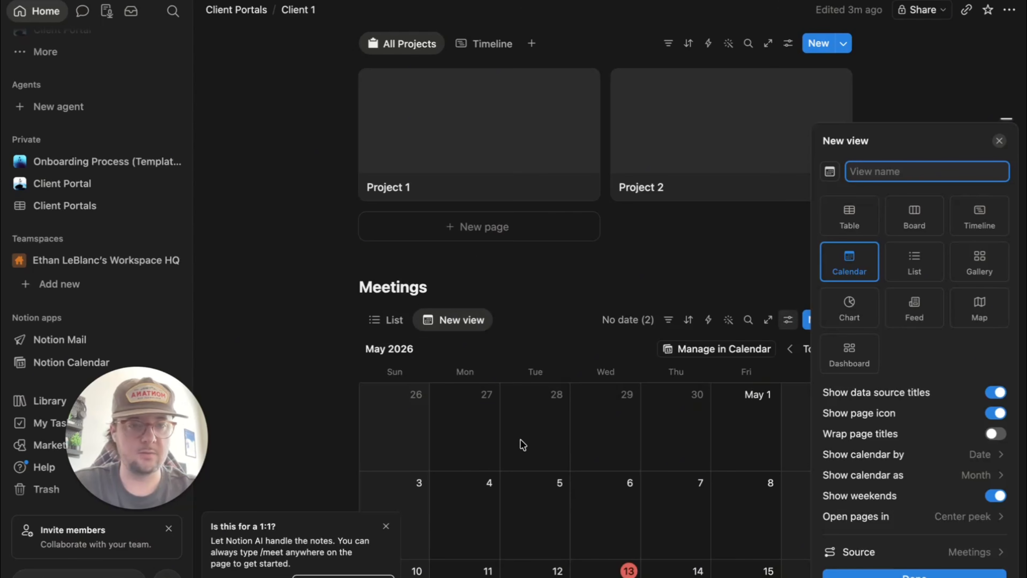
pyautogui.write('Cale')
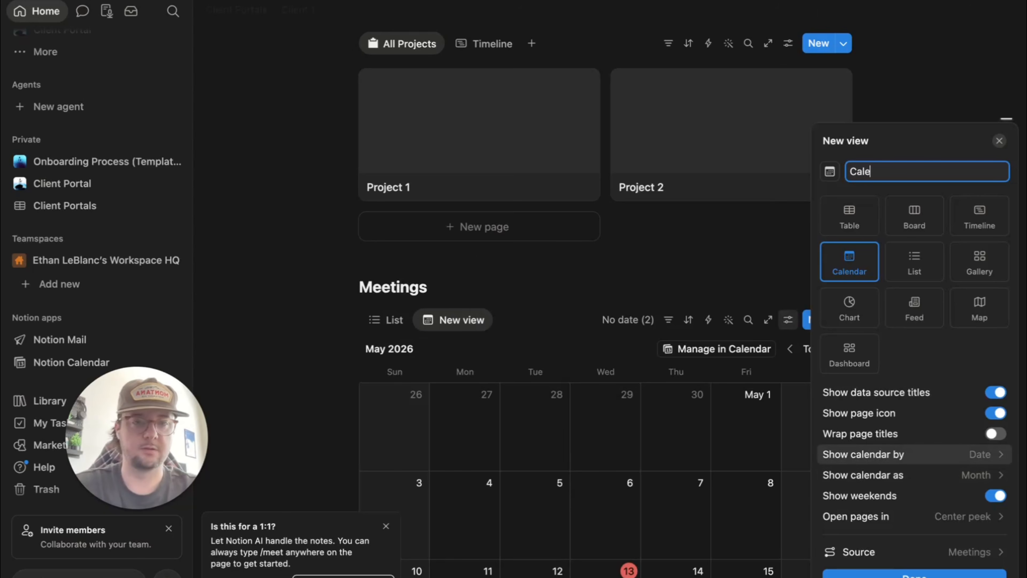
pyautogui.write('ndar')
pyautogui.press('Return')
pyautogui.scroll(-5, 580, 445)
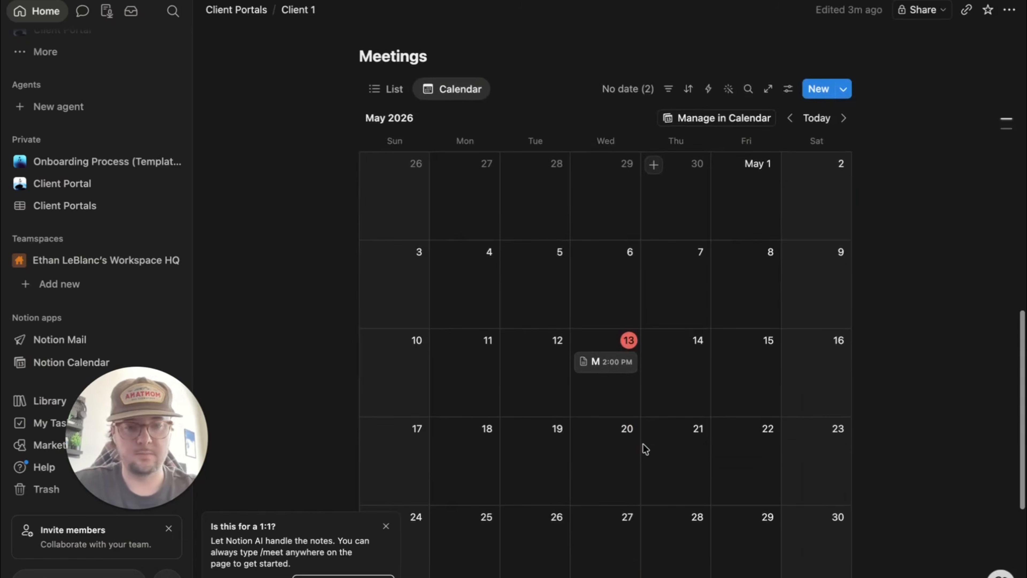
pyautogui.click(387, 89)
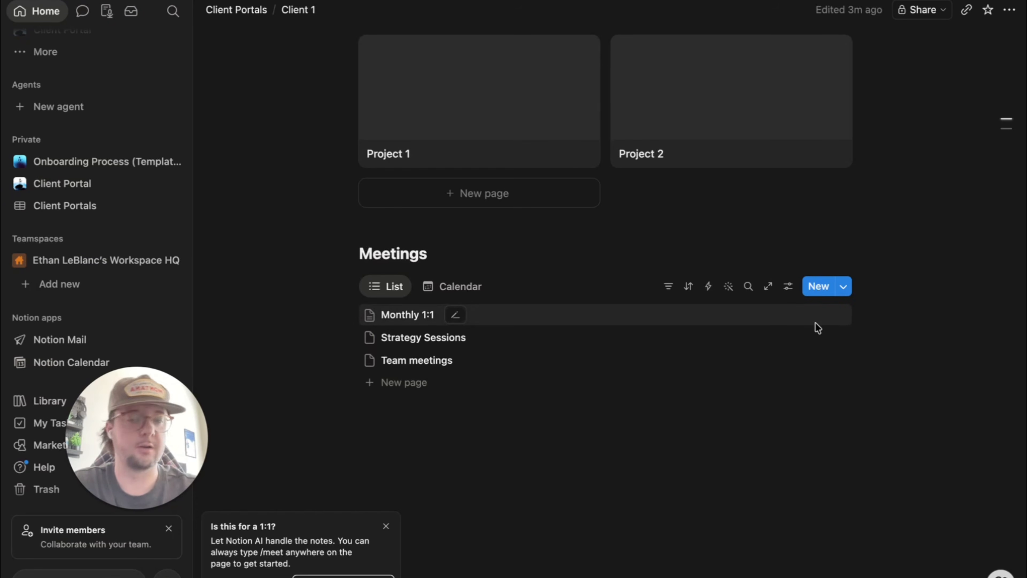
# - Show the Attendees property in the Meetings list view
pyautogui.click(788, 286)
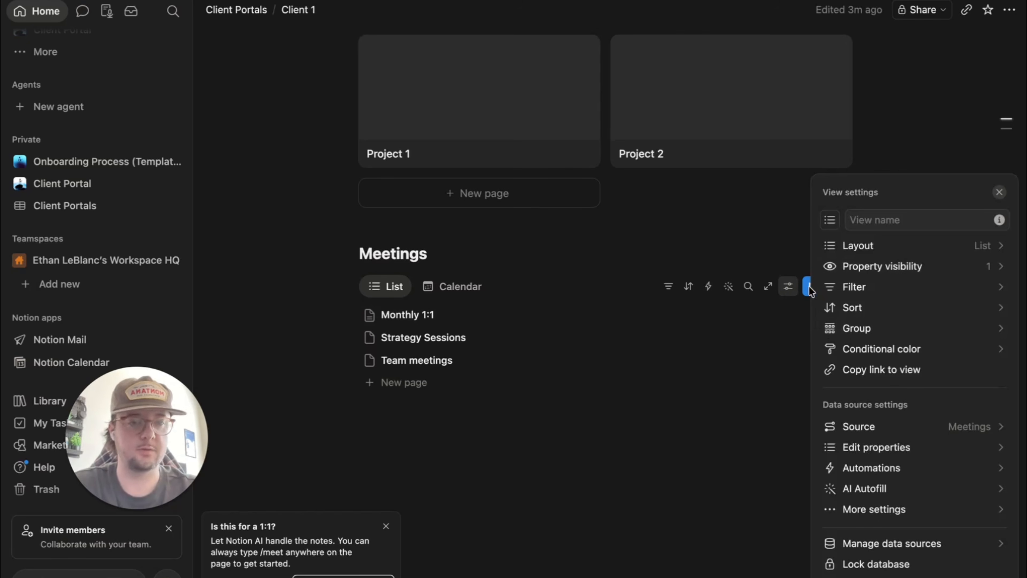
pyautogui.click(909, 269)
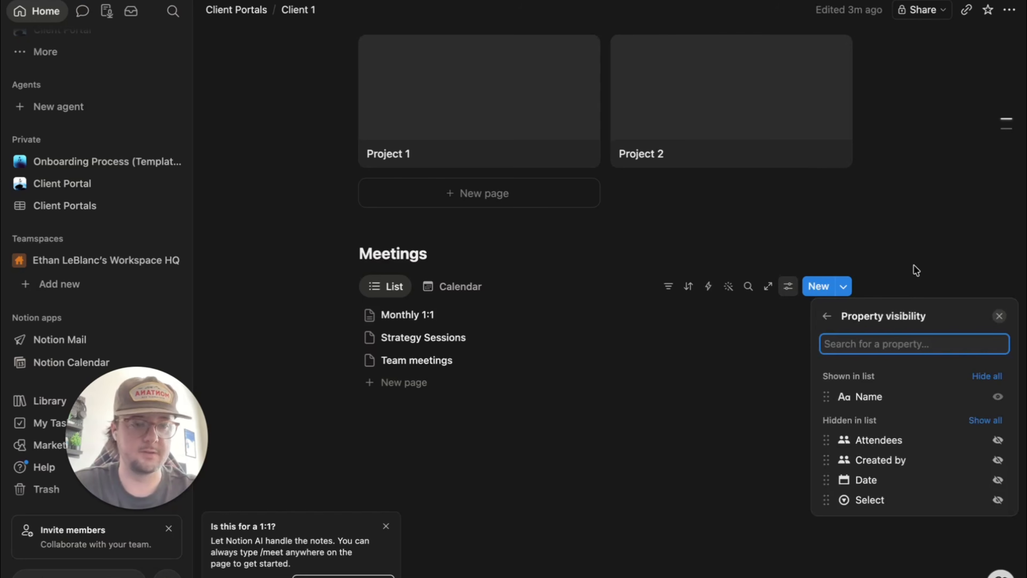
pyautogui.click(998, 440)
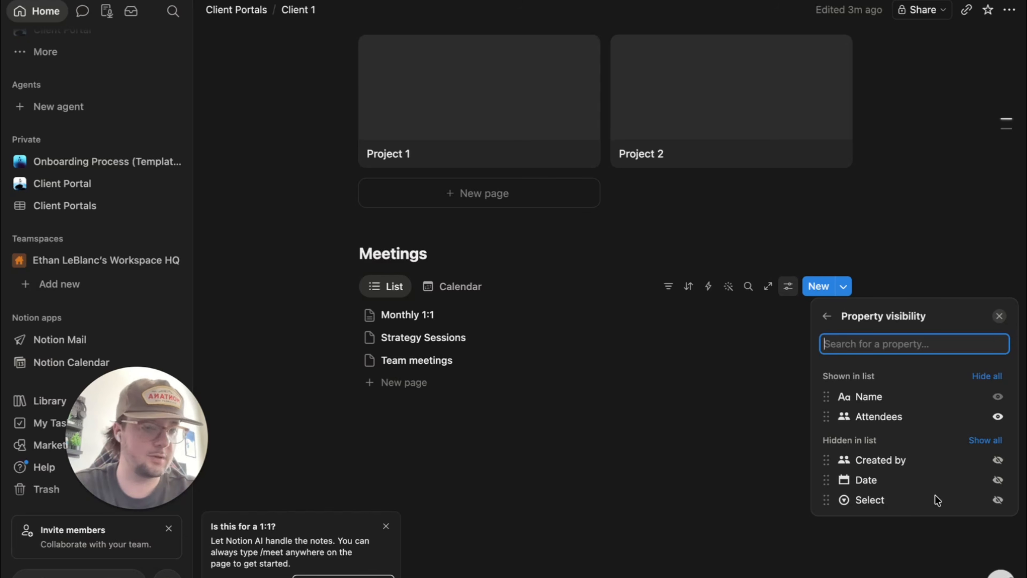
pyautogui.click(710, 437)
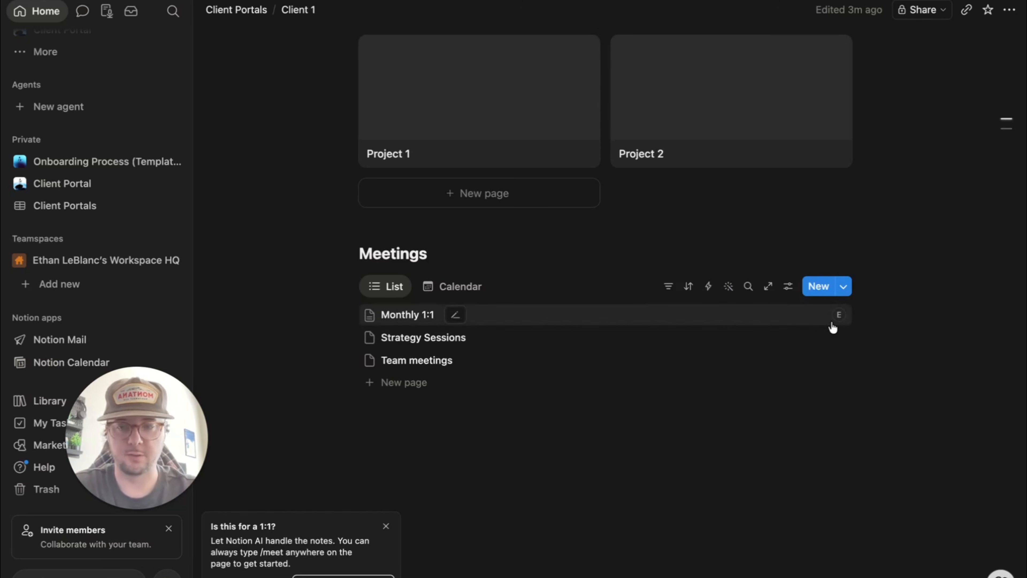
# - Give Monthly 1:1 a blue diamond, Strategy Sessions an arrow icon, Team meetings a smiling emoji
pyautogui.click(370, 315)
pyautogui.click(244, 426)
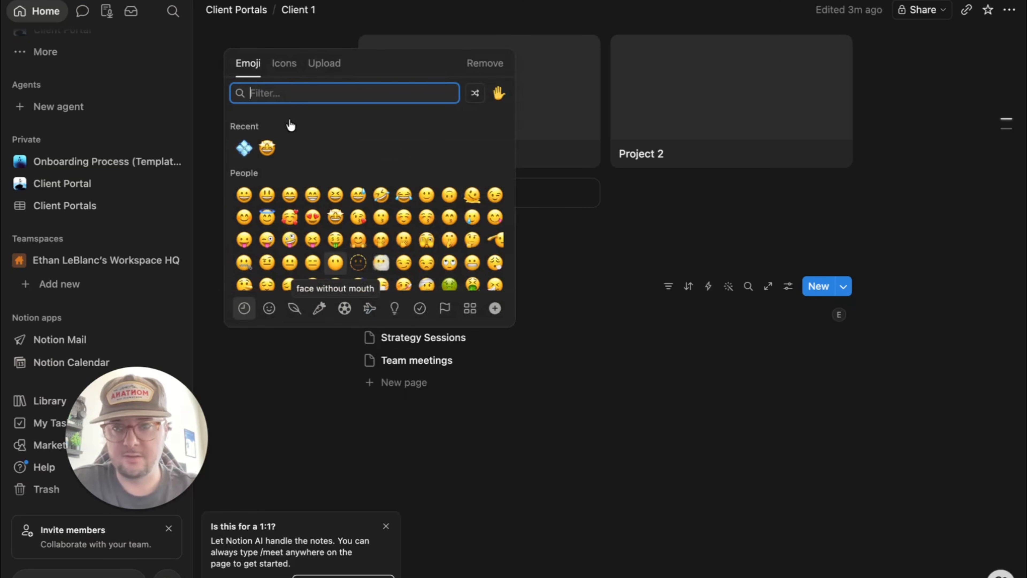
pyautogui.click(283, 63)
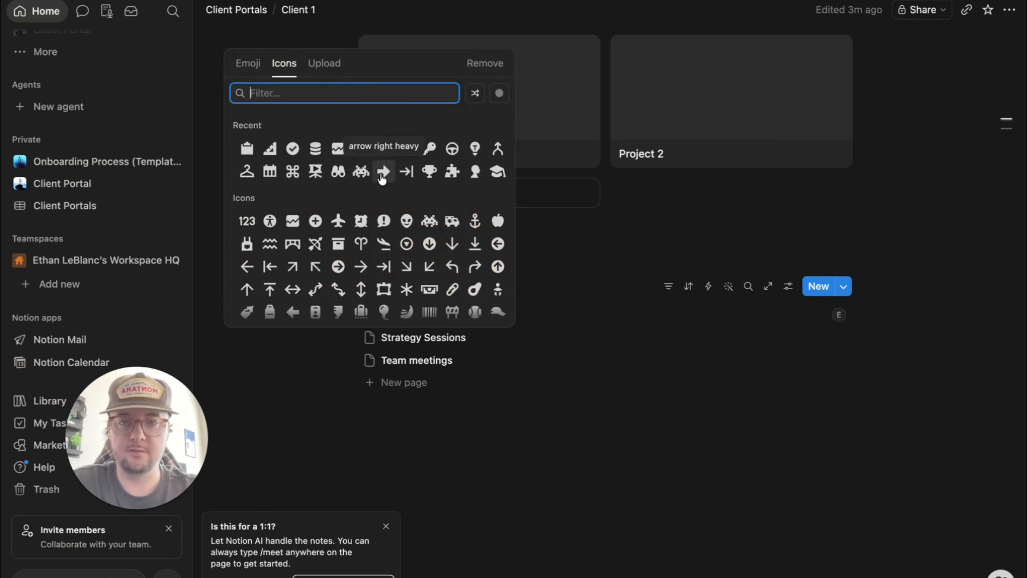
pyautogui.moveTo(419, 175)
pyautogui.click(408, 194)
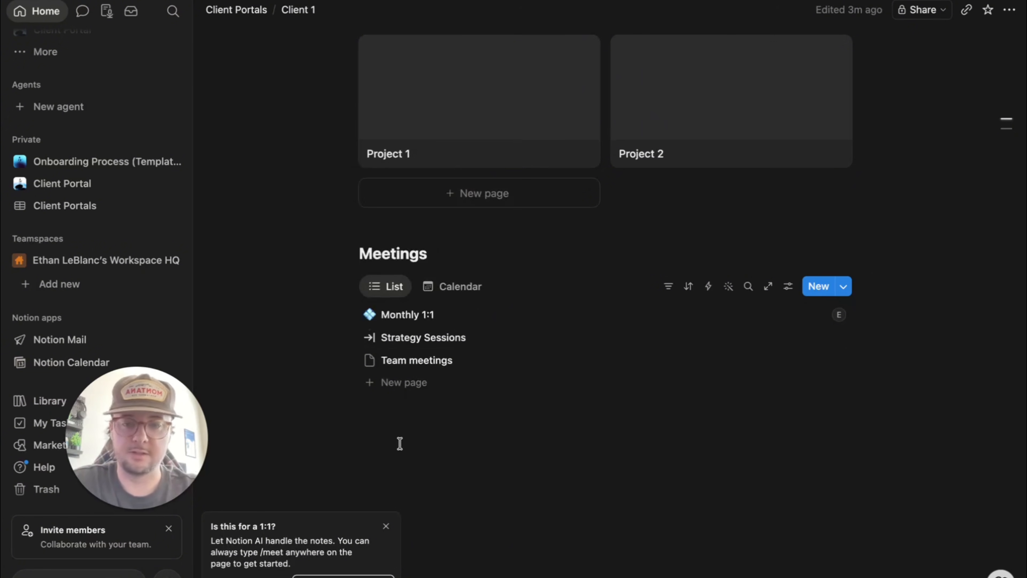
pyautogui.click(370, 360)
pyautogui.click(334, 264)
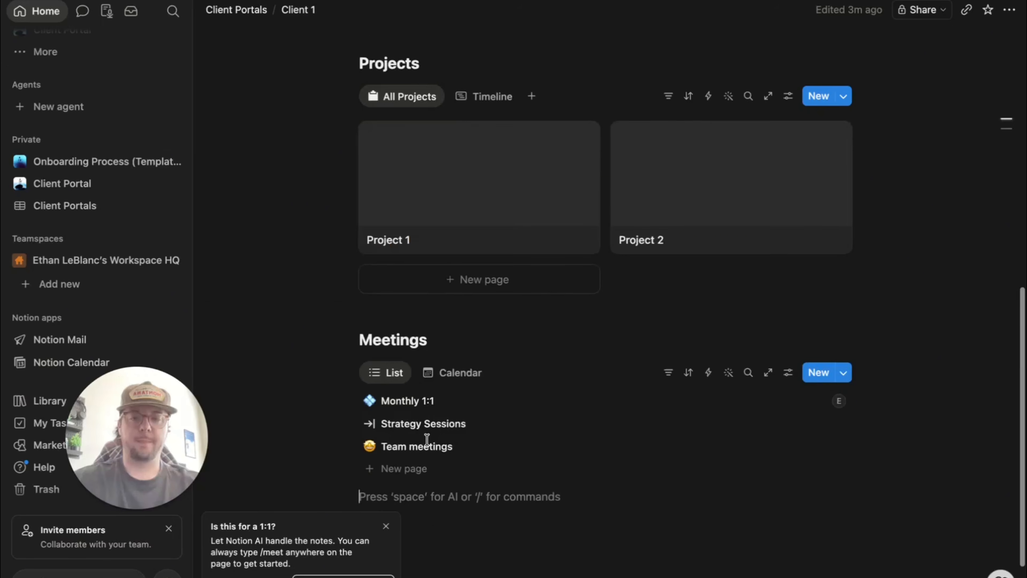
pyautogui.scroll(2, 427, 436)
# - Insert an inline database titled Tasks below Meetings and enter seven task rows, Website Audit through Copy Writing
pyautogui.scroll(-3, 394, 443)
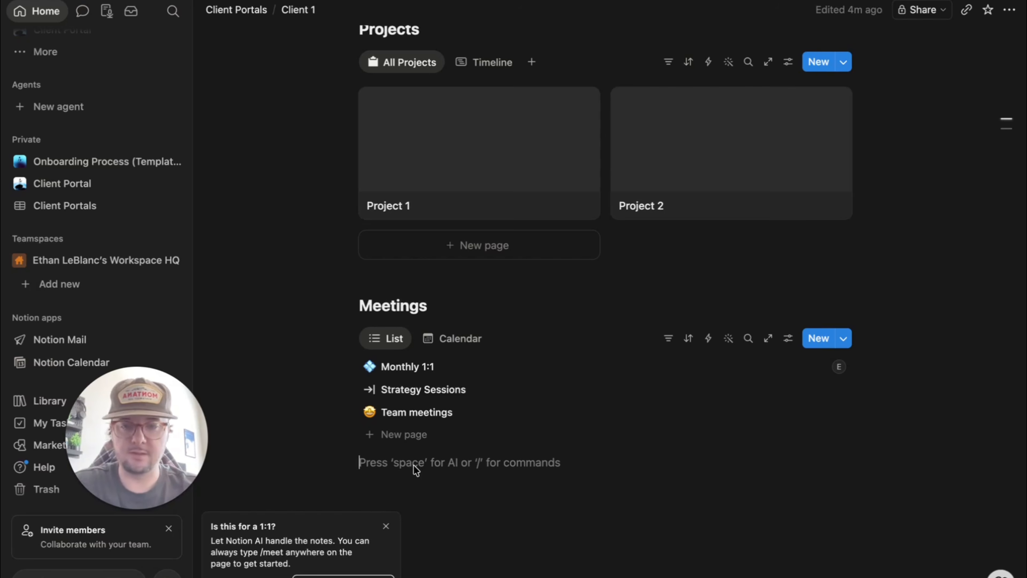
pyautogui.click(387, 529)
pyautogui.press('Return')
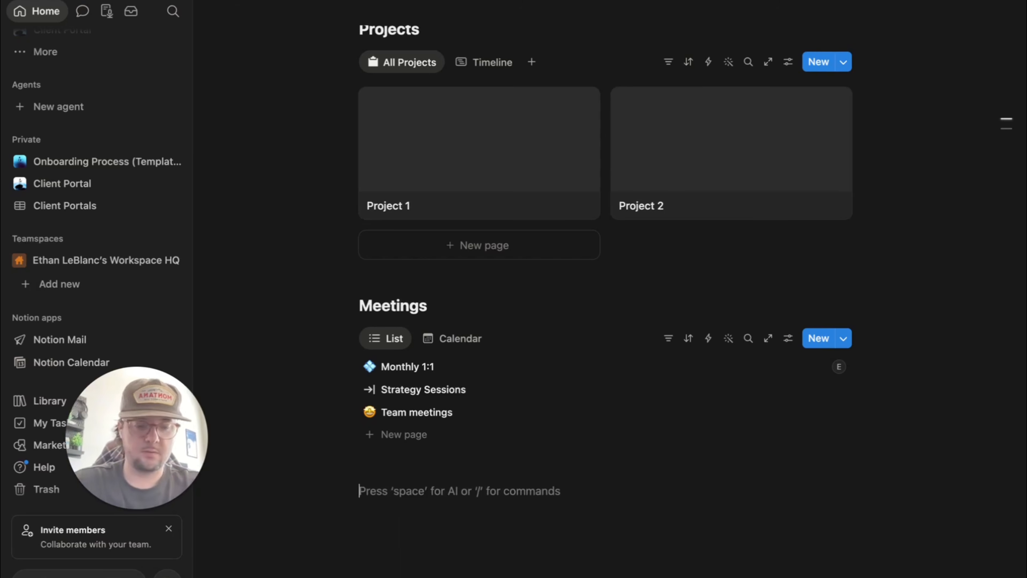
pyautogui.write('/dat')
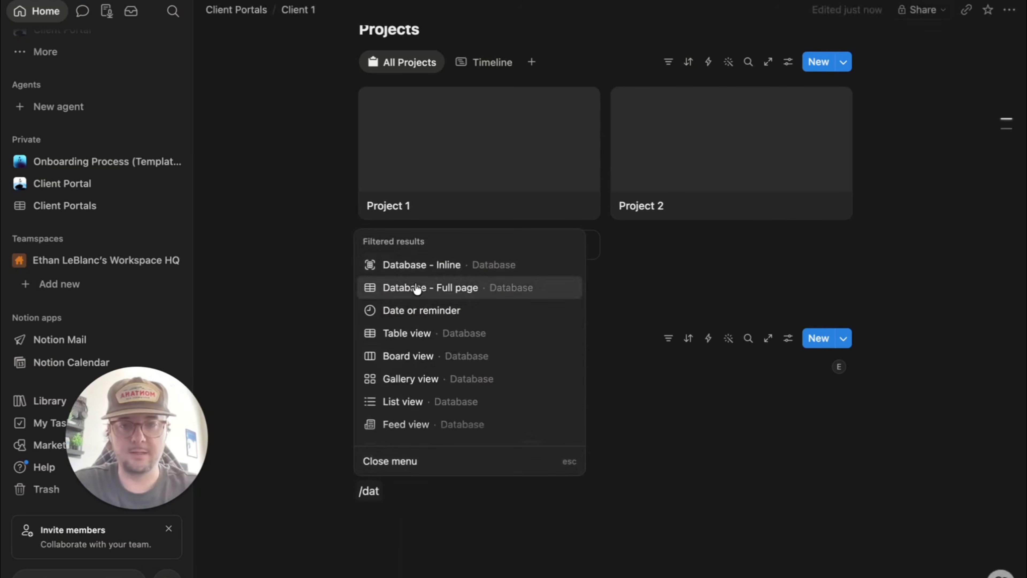
pyautogui.click(427, 265)
pyautogui.write('Tasks')
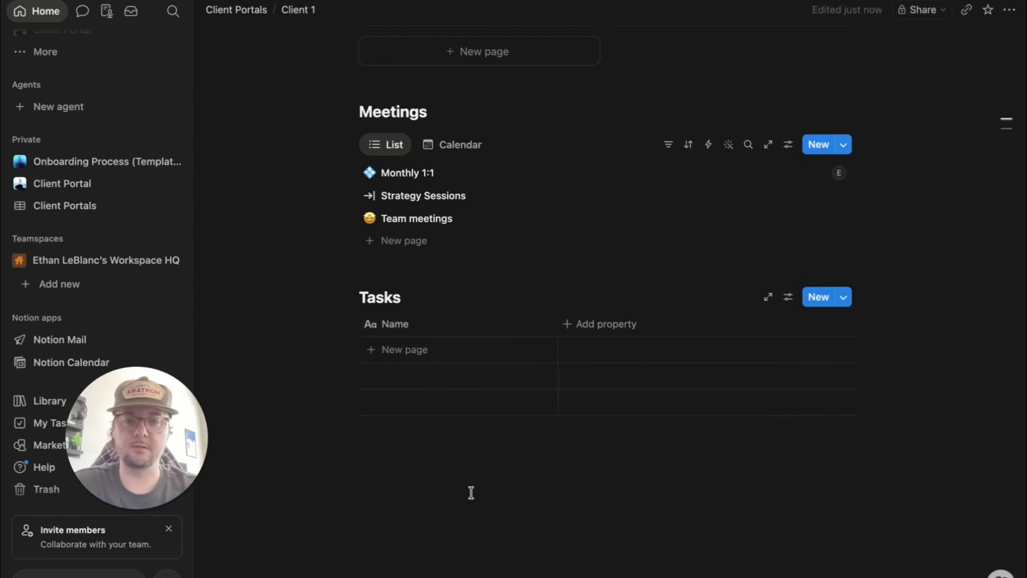
pyautogui.press('Return')
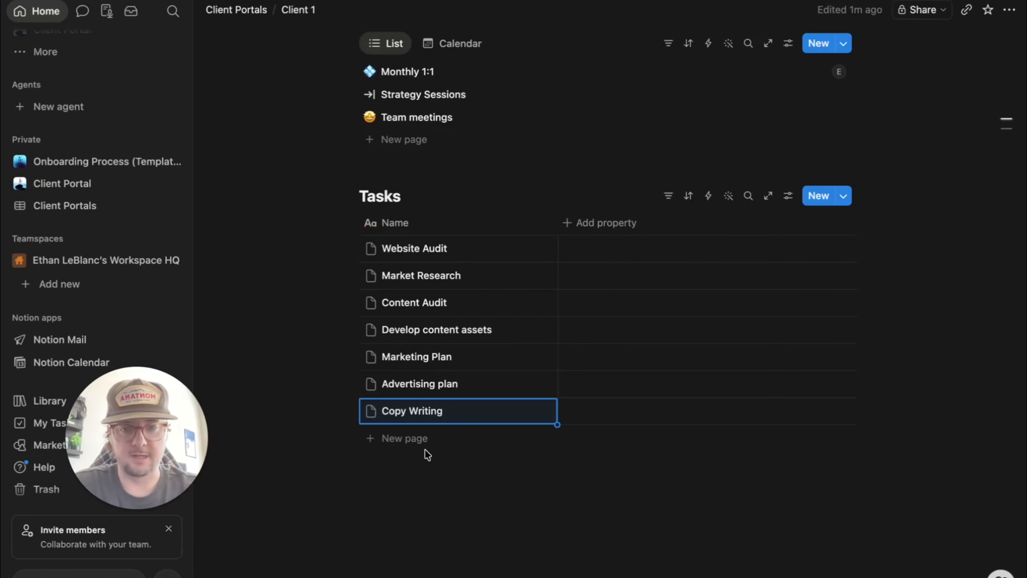
pyautogui.click(474, 497)
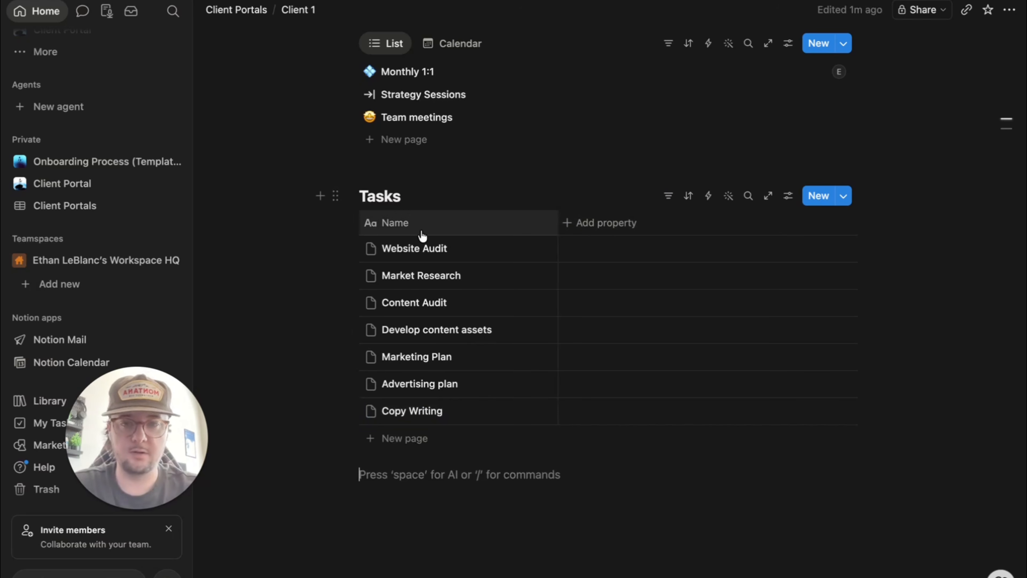
# - Rename the Tasks table's Name column to Task Name
pyautogui.click(404, 231)
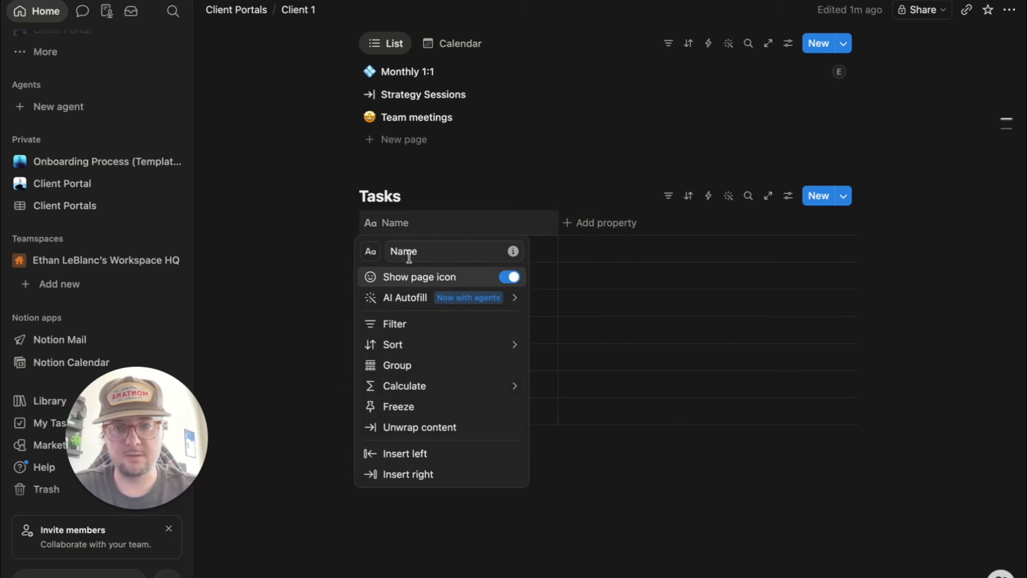
pyautogui.click(390, 252)
pyautogui.write('Task')
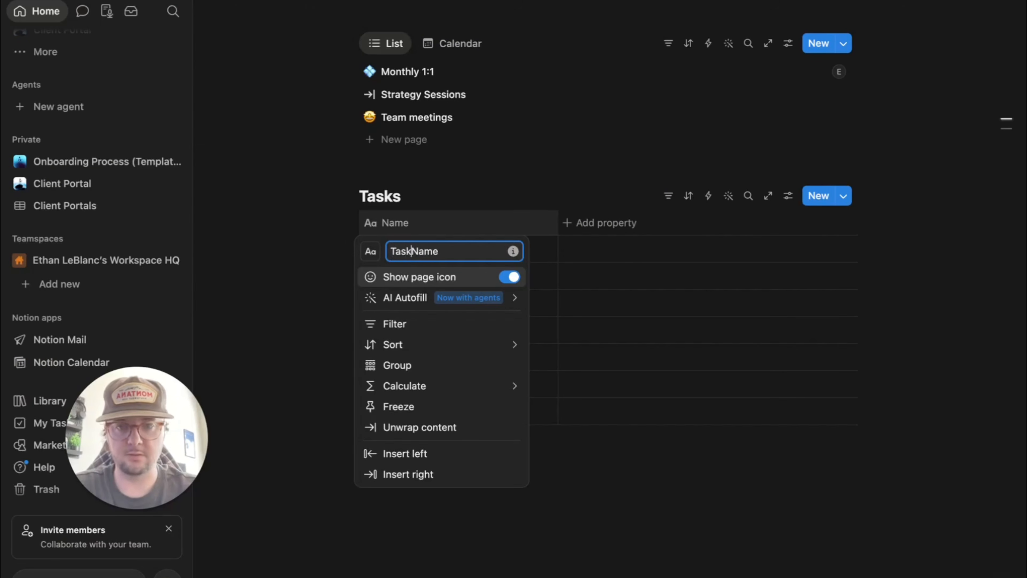
pyautogui.click(603, 477)
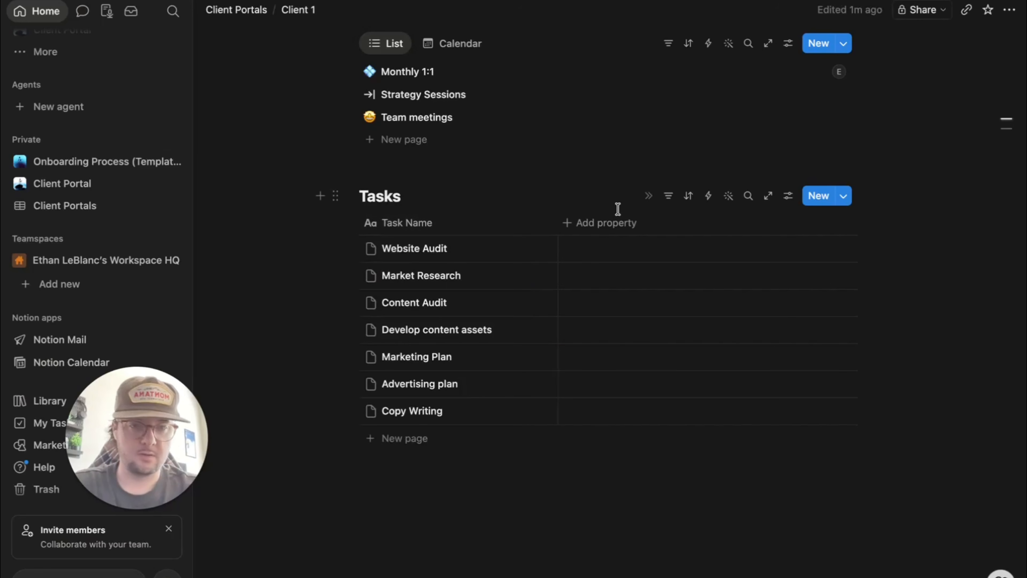
# - Add a Status property and change its In progress option colour to yellow
pyautogui.click(612, 226)
pyautogui.click(592, 396)
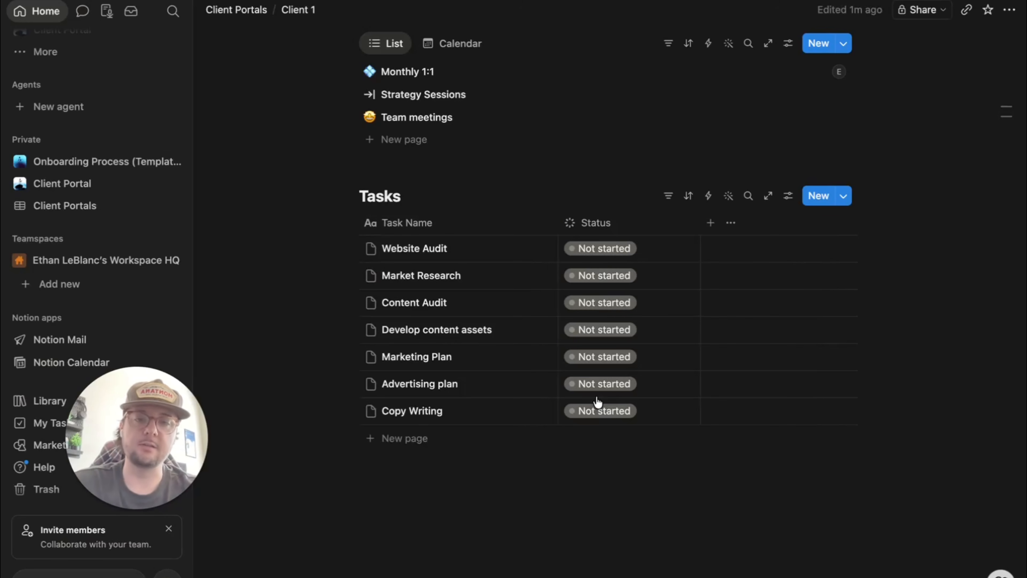
pyautogui.click(588, 225)
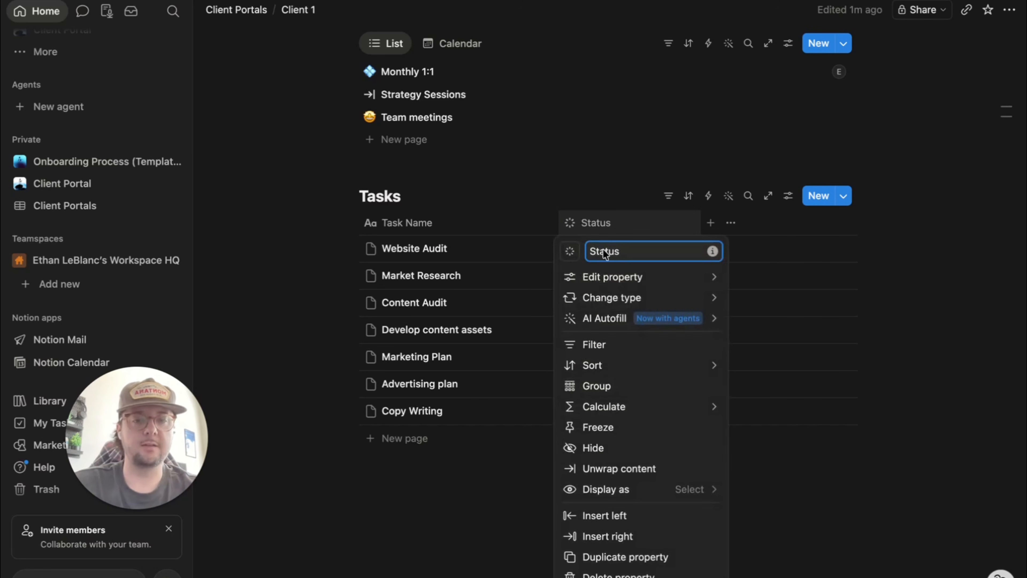
pyautogui.click(617, 282)
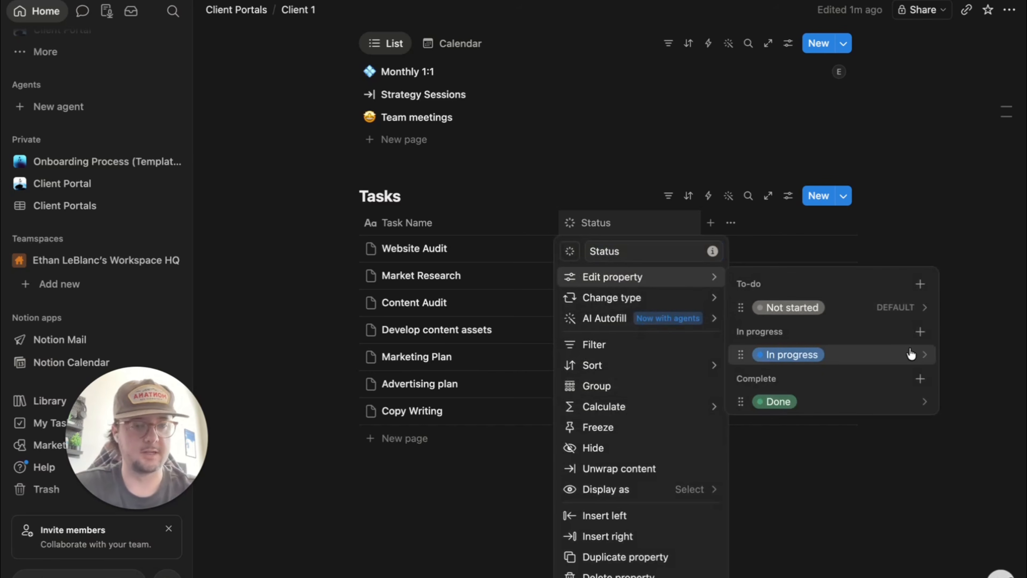
pyautogui.click(912, 355)
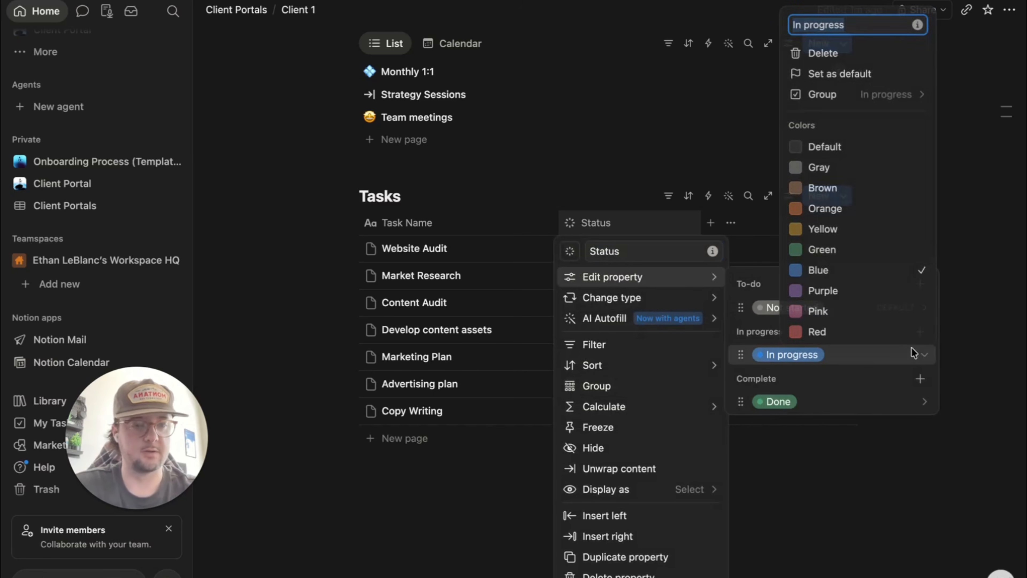
pyautogui.click(821, 229)
pyautogui.click(804, 483)
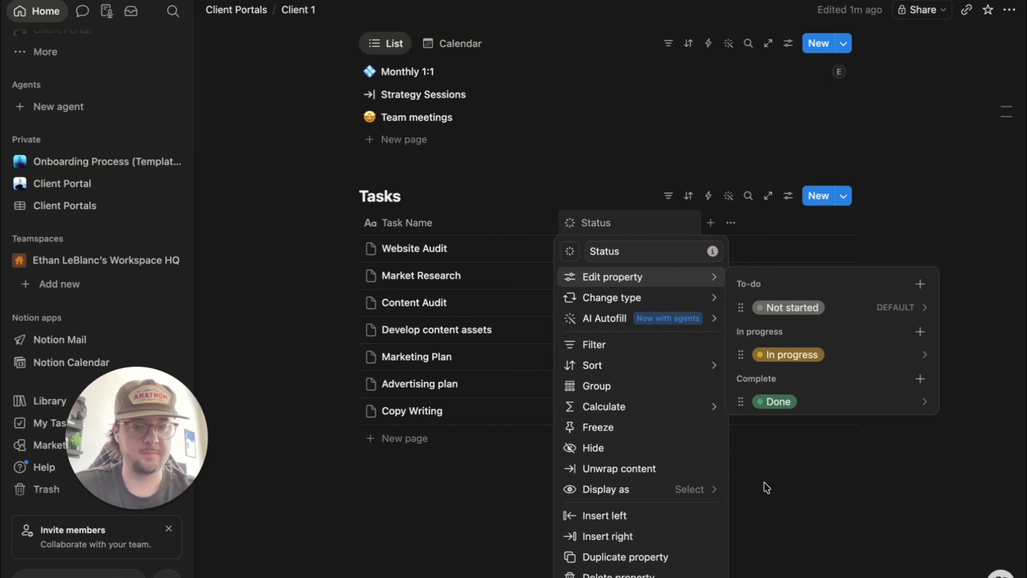
pyautogui.click(821, 476)
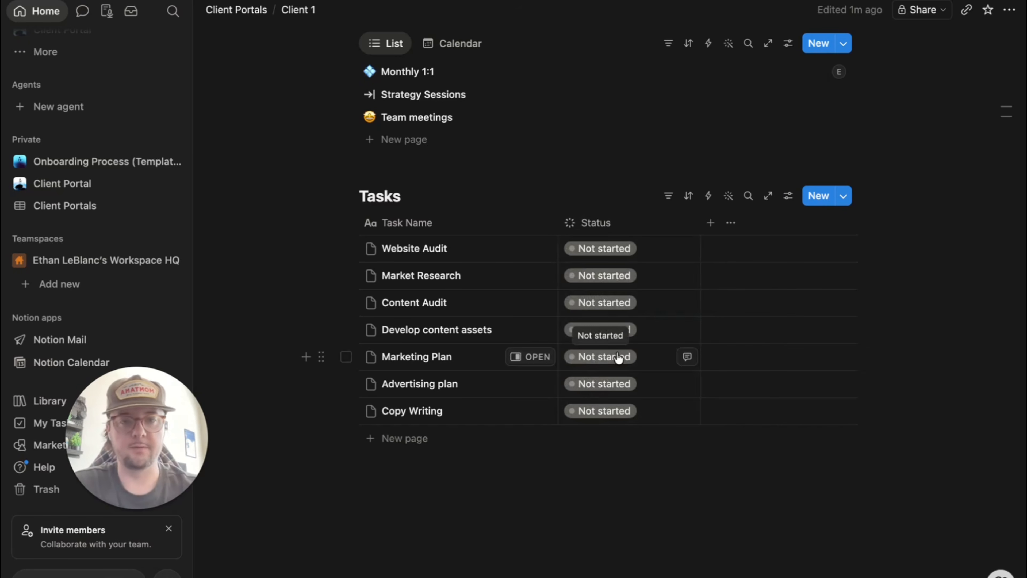
# - Add a Person property to Tasks and rename it Assignee
pyautogui.click(710, 222)
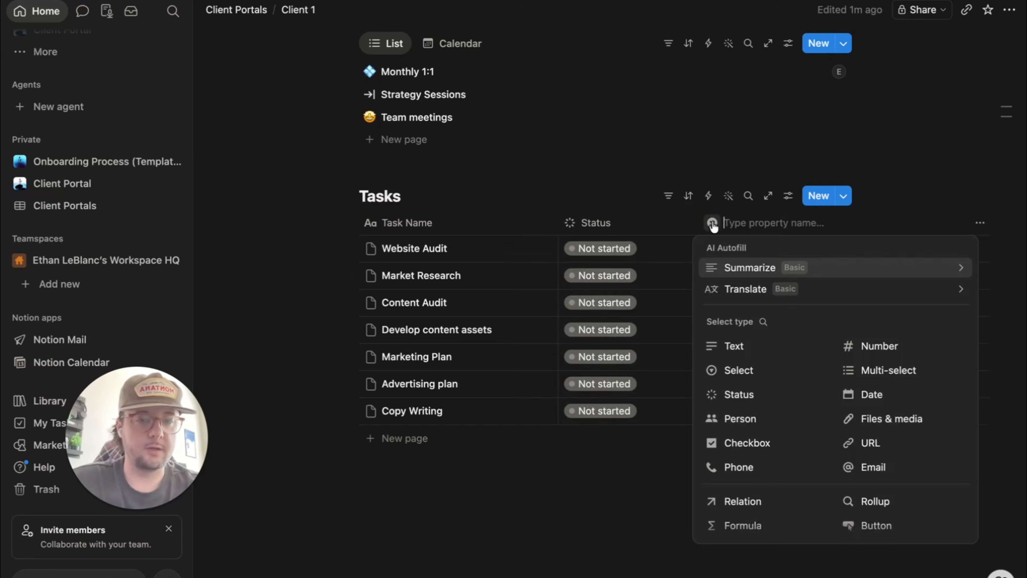
pyautogui.click(739, 419)
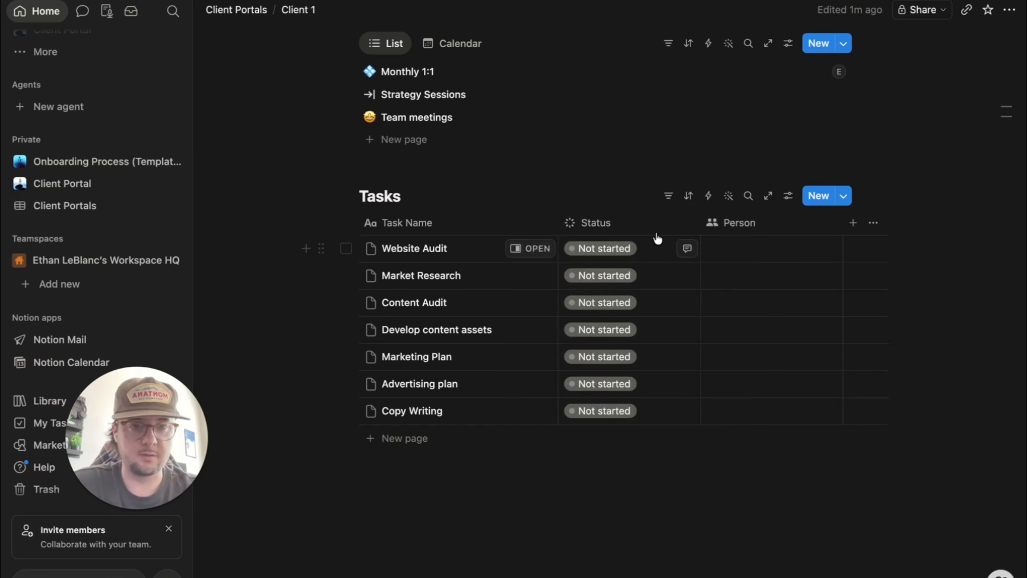
pyautogui.click(752, 226)
pyautogui.moveTo(784, 269)
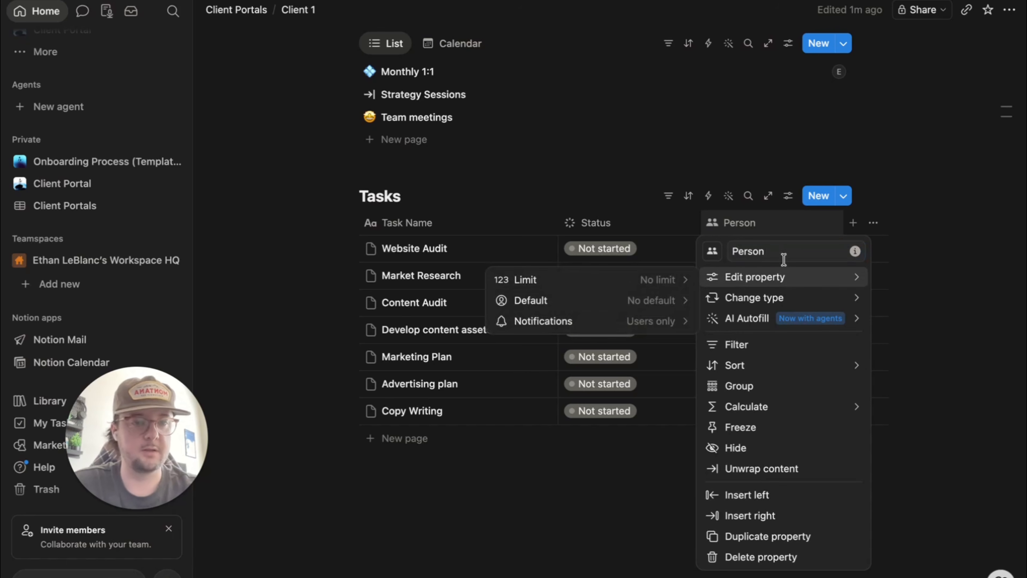
pyautogui.click(764, 250)
pyautogui.press('BackSpace')
pyautogui.press('BackSpace')
pyautogui.press('BackSpace')
pyautogui.press('BackSpace')
pyautogui.press('BackSpace')
pyautogui.press('BackSpace')
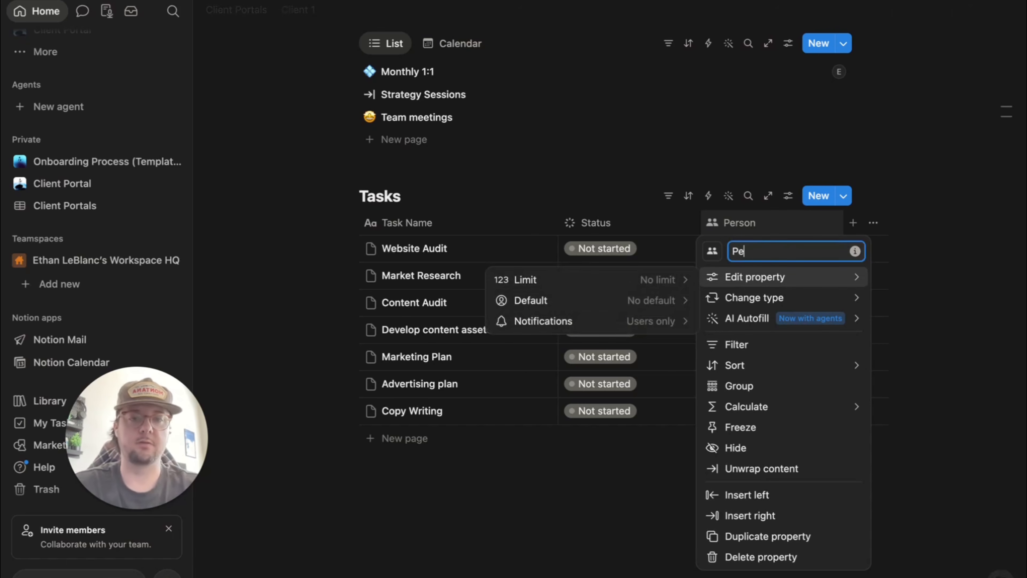
pyautogui.write('Ass')
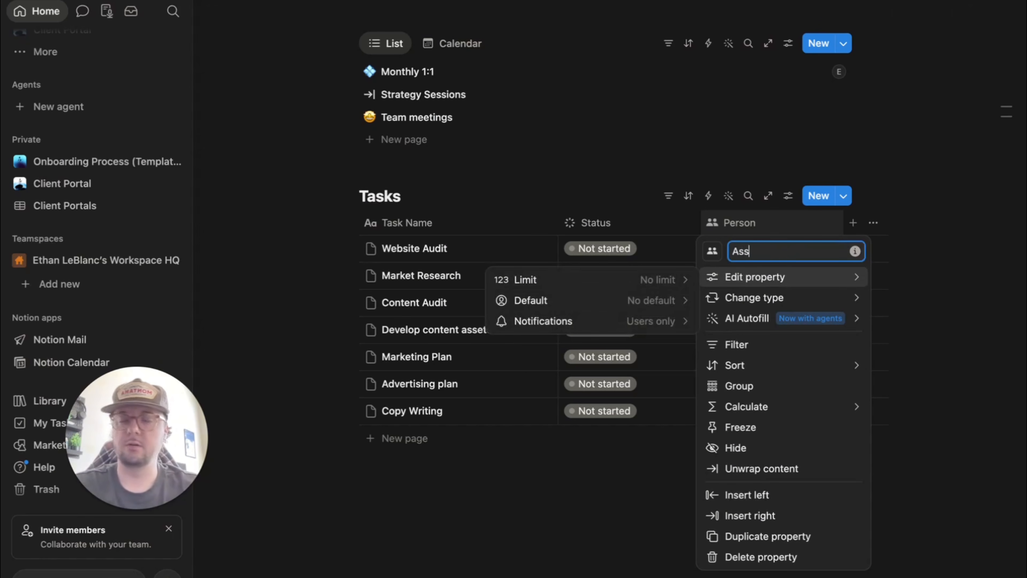
pyautogui.write('ignee')
pyautogui.press('Return')
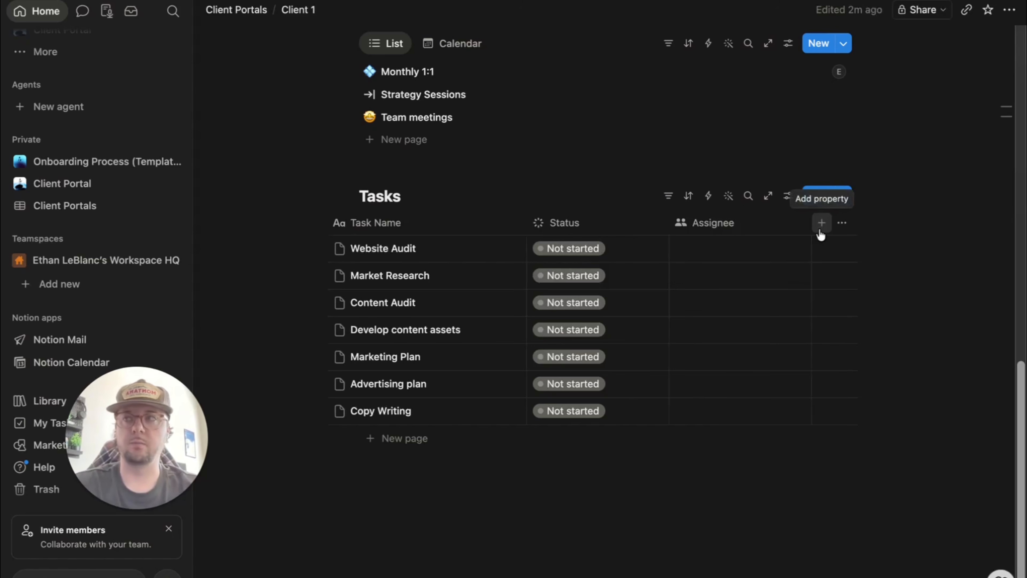
# - Add a Date property and rename it Due
pyautogui.click(821, 229)
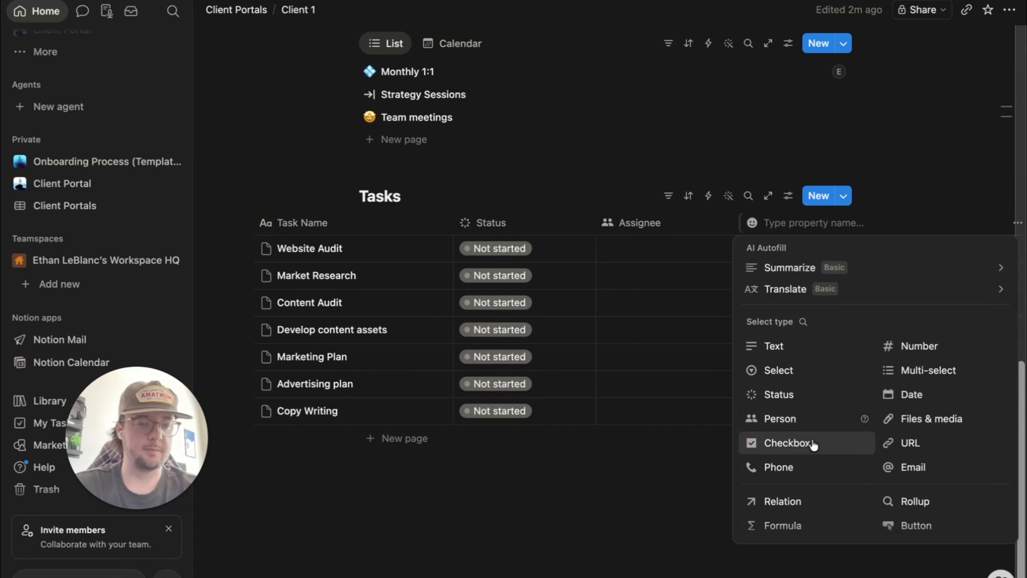
pyautogui.click(901, 400)
pyautogui.click(779, 227)
pyautogui.press('BackSpace')
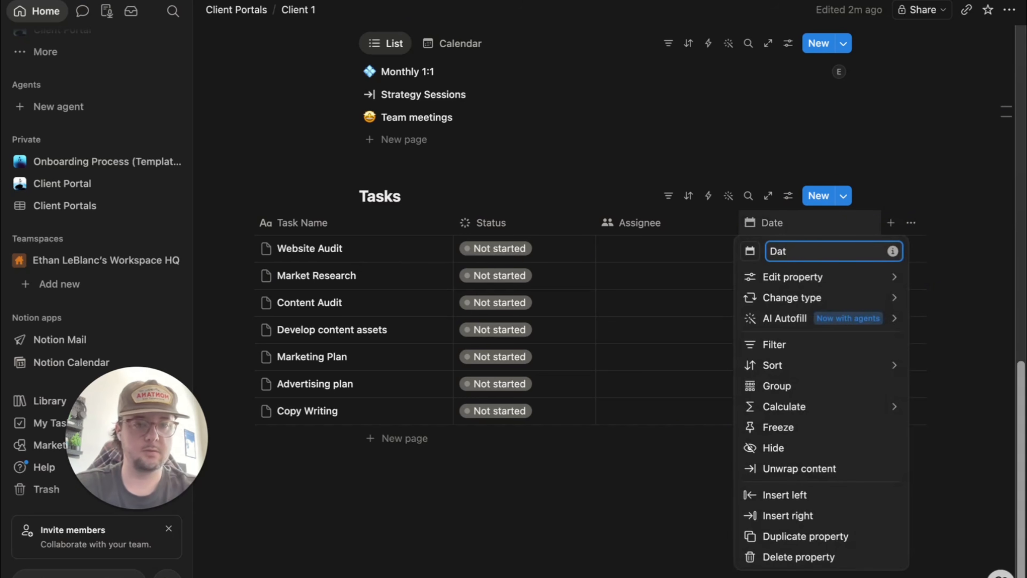
pyautogui.press('BackSpace')
pyautogui.press('BackSpace')
pyautogui.click(626, 507)
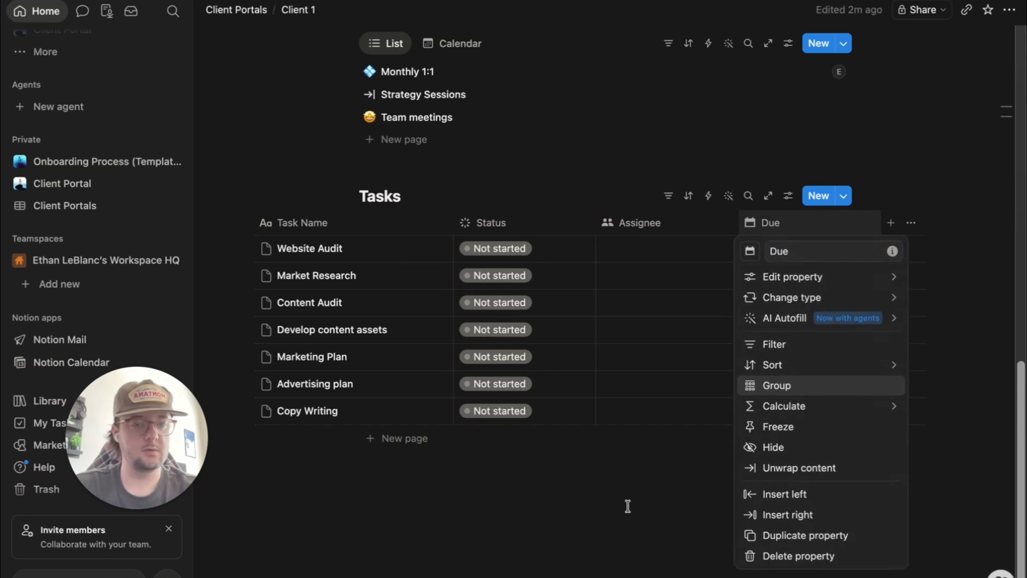
pyautogui.hscroll(3, 854, 234)
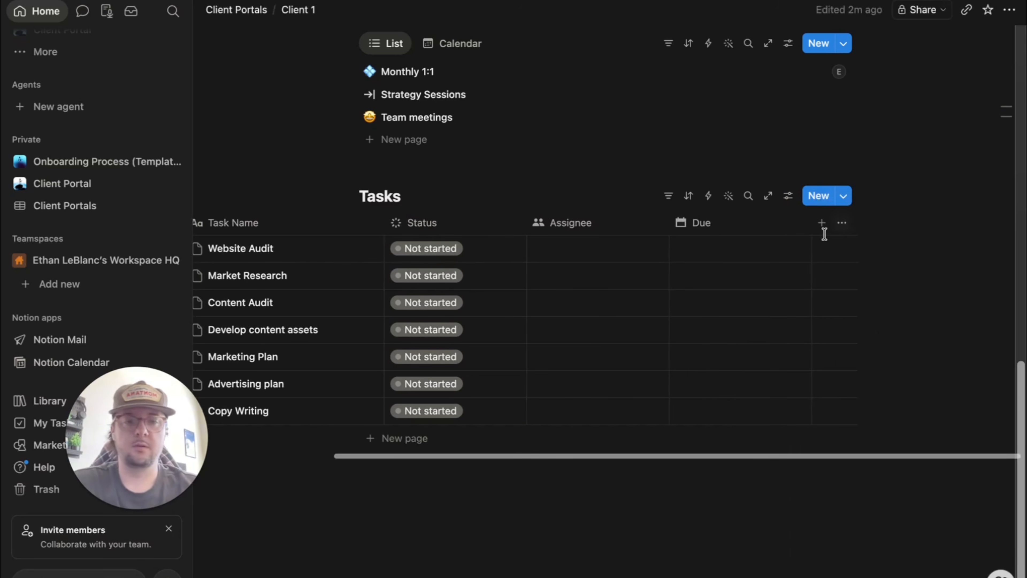
# - Add a two-way relation to the Projects database, naming the reciprocal property Tasks
pyautogui.click(827, 224)
pyautogui.moveTo(831, 295)
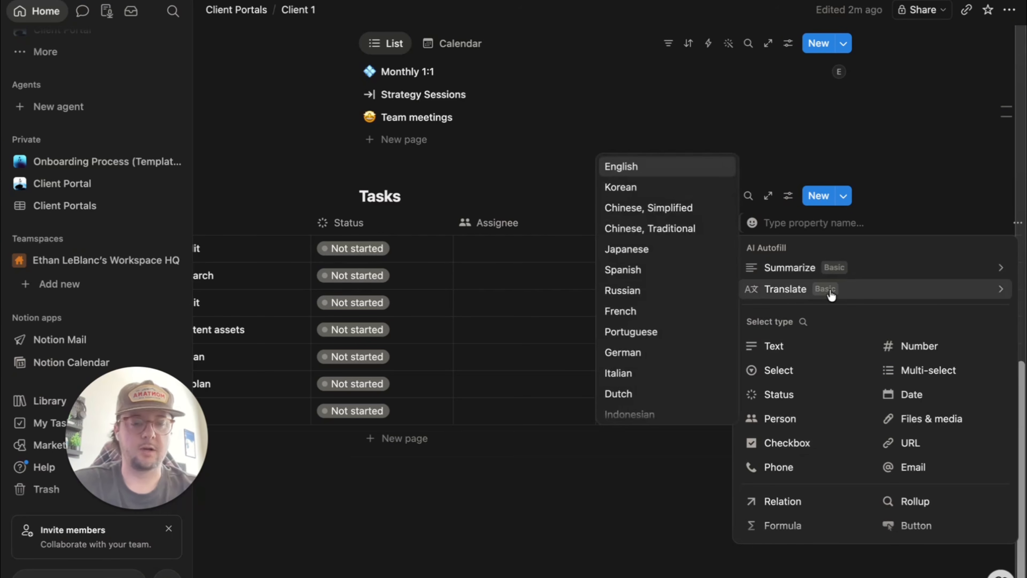
pyautogui.click(781, 504)
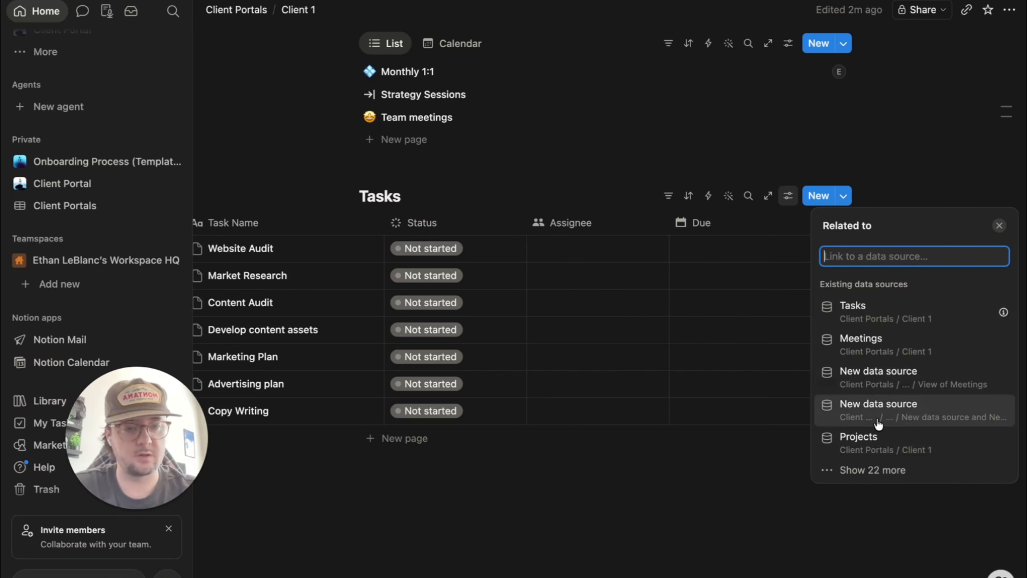
pyautogui.click(908, 445)
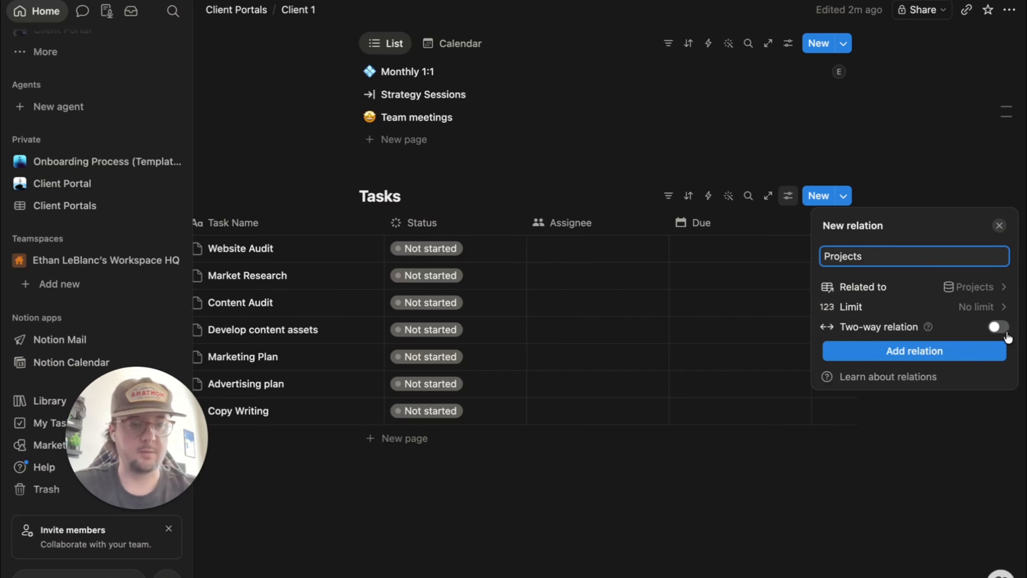
pyautogui.click(1000, 328)
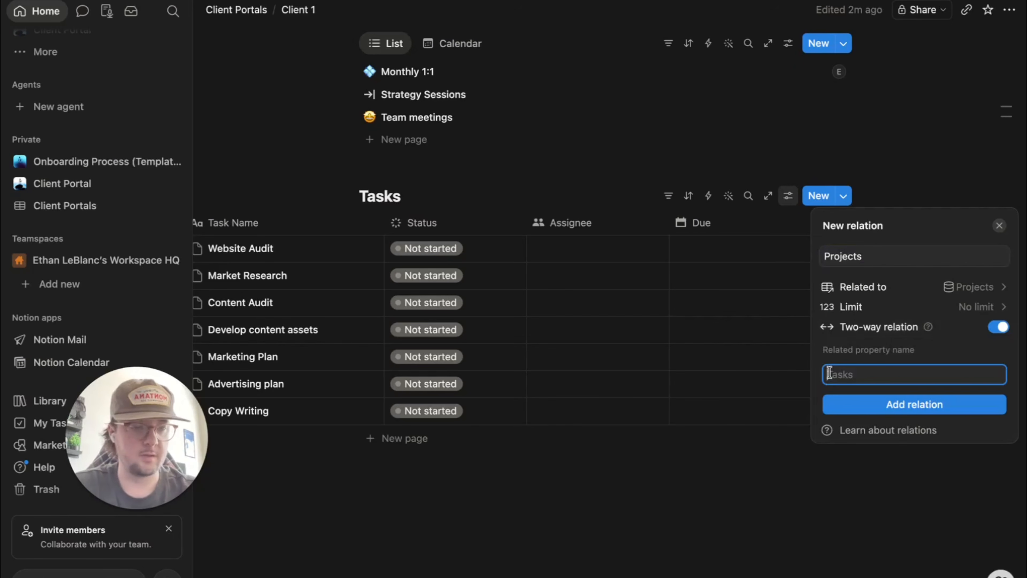
pyautogui.write('Tasks')
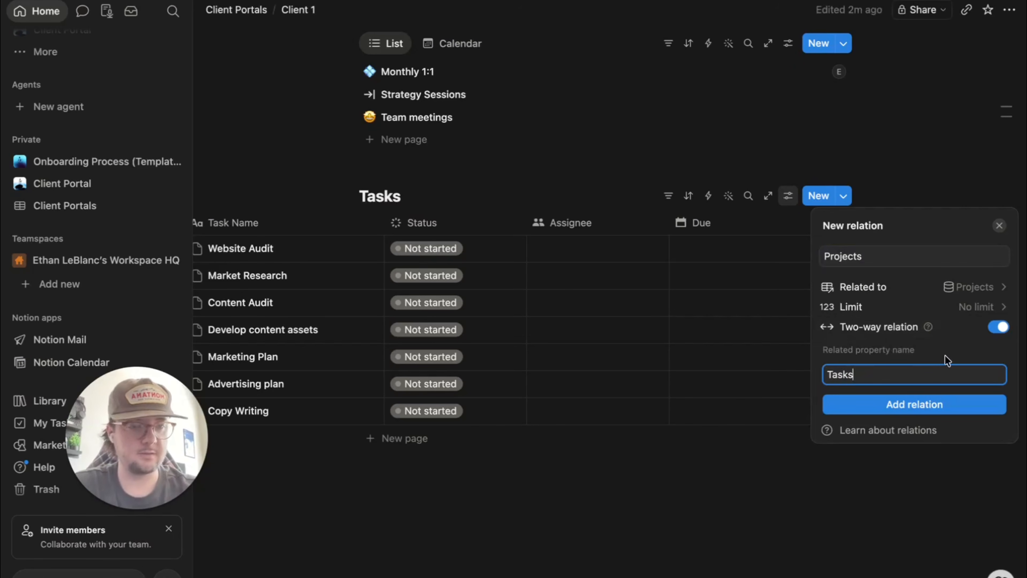
pyautogui.click(927, 410)
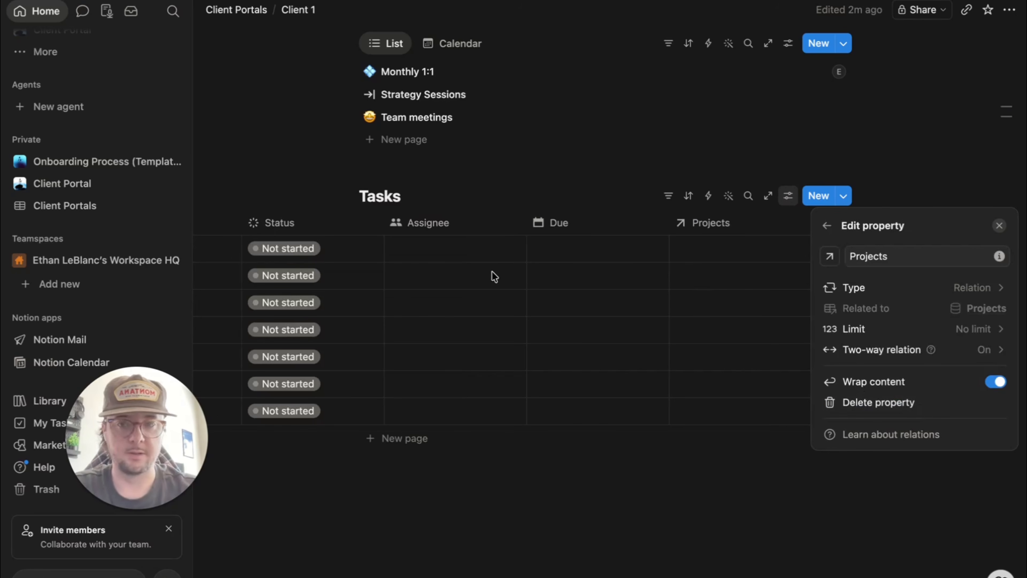
pyautogui.click(804, 500)
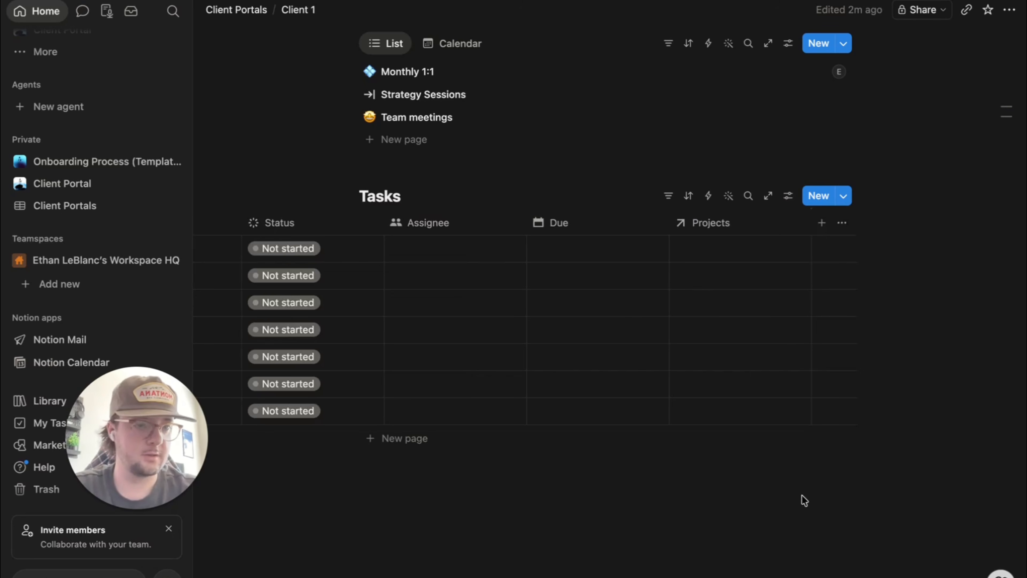
# - Link Website Audit, Market Research, Content Audit and Develop content assets to Project 1
pyautogui.click(724, 248)
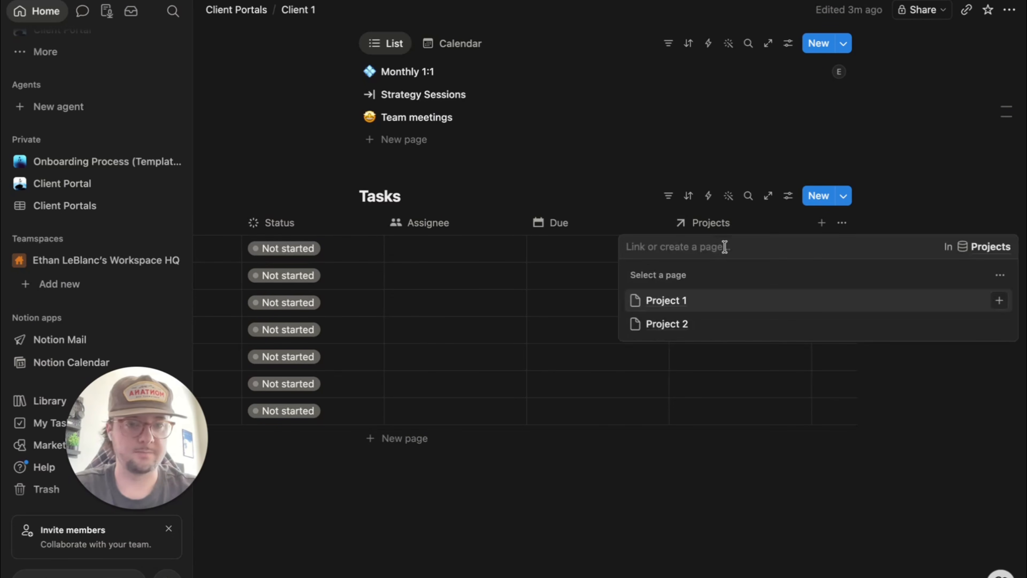
pyautogui.click(731, 311)
pyautogui.click(718, 483)
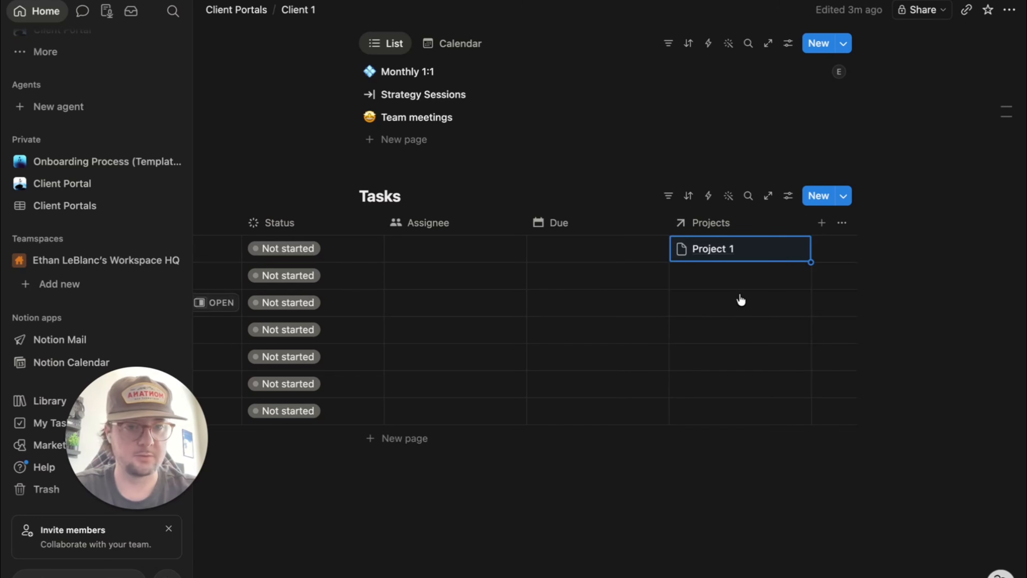
pyautogui.click(739, 275)
pyautogui.click(737, 327)
pyautogui.click(710, 469)
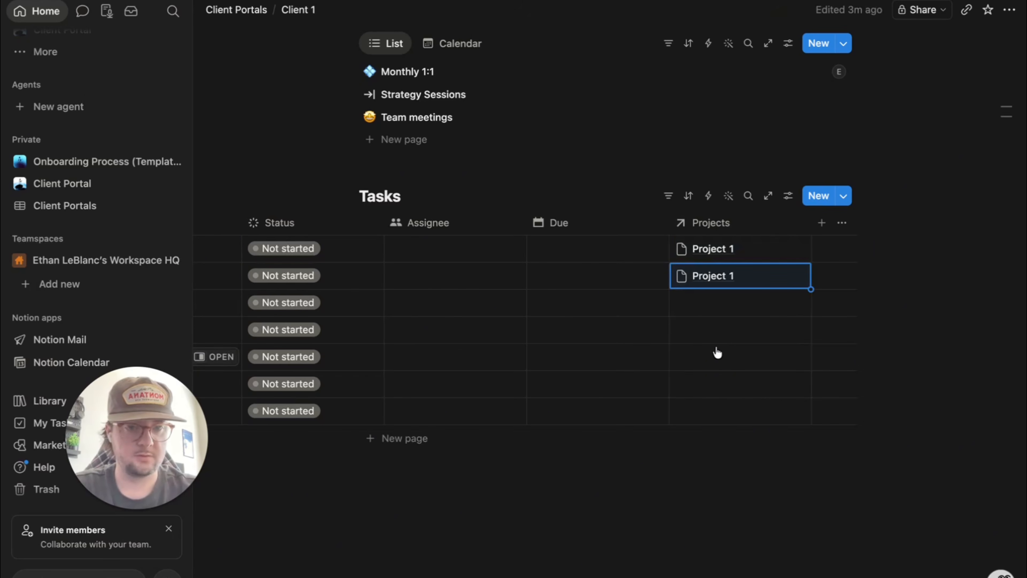
pyautogui.click(728, 306)
pyautogui.click(717, 360)
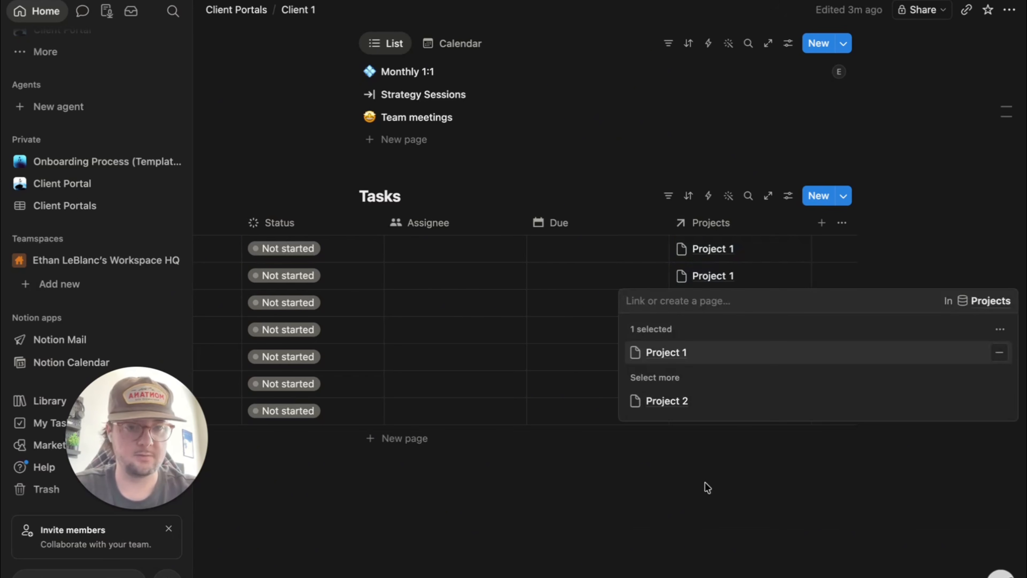
pyautogui.click(707, 486)
pyautogui.click(736, 332)
pyautogui.click(711, 382)
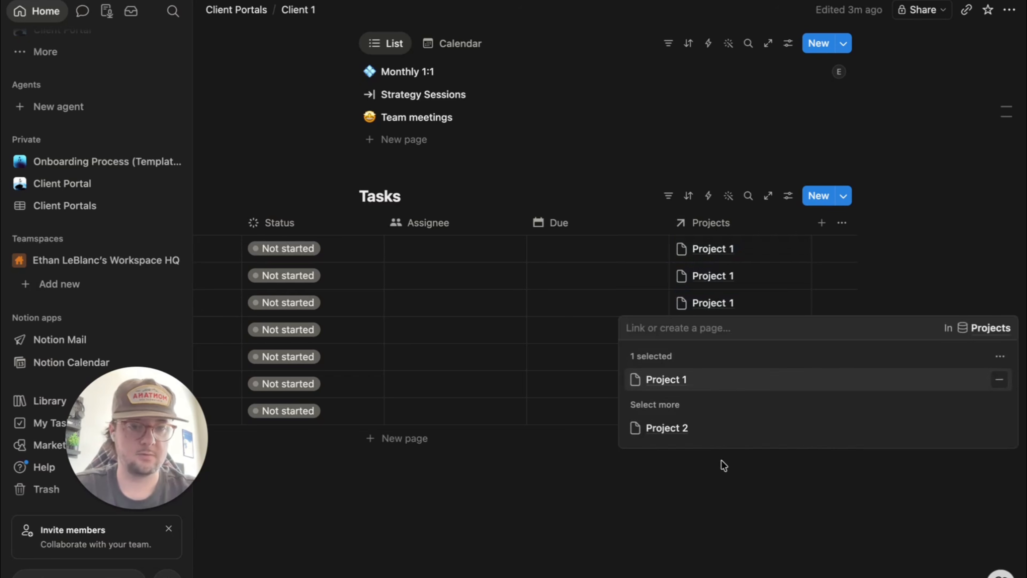
pyautogui.click(722, 467)
# - Link Marketing Plan, Advertising plan and Copy Writing to Project 2
pyautogui.click(719, 355)
pyautogui.click(713, 441)
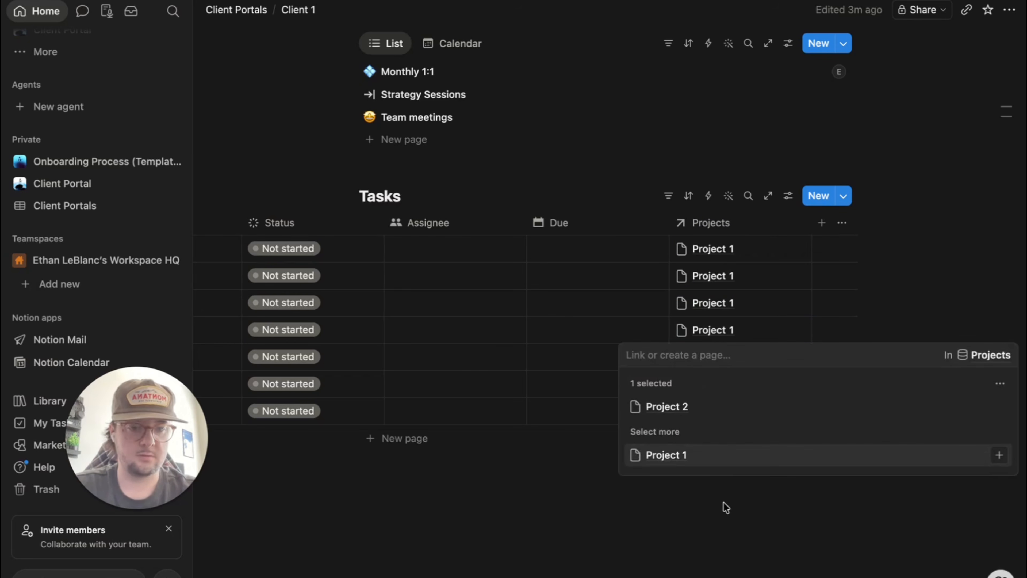
pyautogui.click(724, 502)
pyautogui.click(726, 385)
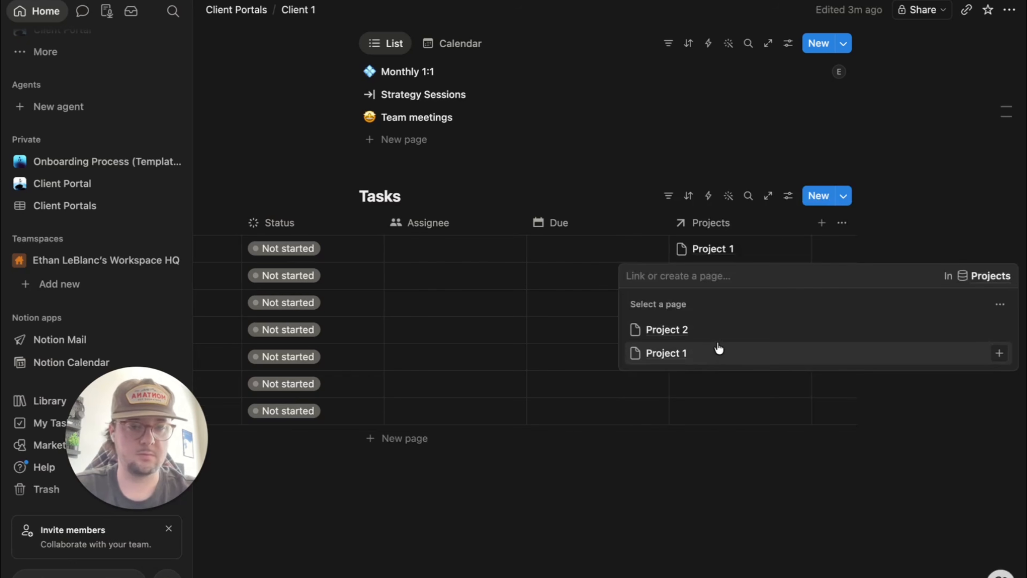
pyautogui.click(718, 329)
pyautogui.click(723, 424)
pyautogui.click(723, 424)
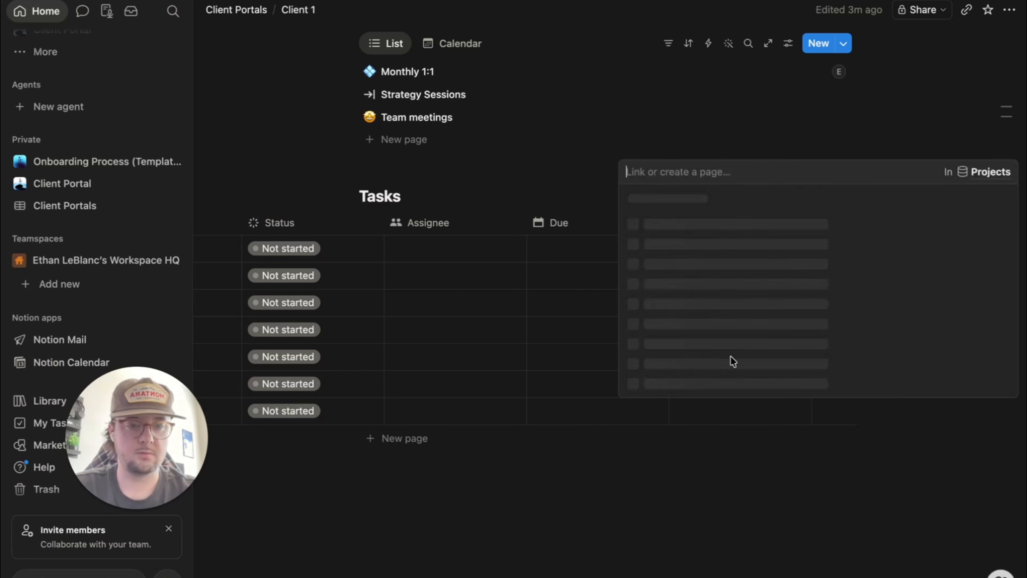
pyautogui.click(722, 358)
pyautogui.press('Escape')
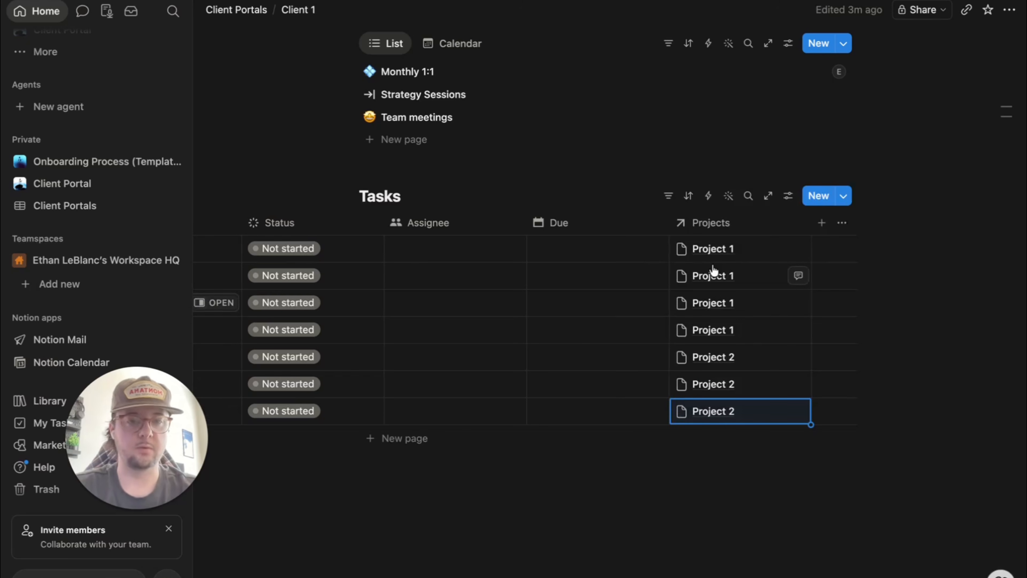
# - Add a Date property to Tasks and name it Completed
pyautogui.click(821, 222)
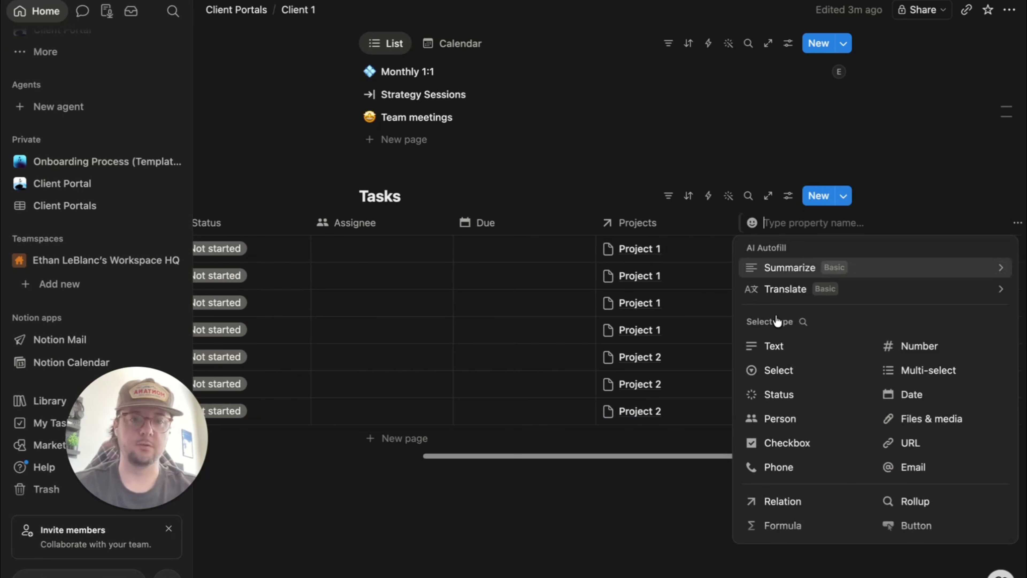
pyautogui.click(898, 396)
pyautogui.click(792, 230)
pyautogui.press('BackSpace')
pyautogui.press('BackSpace')
pyautogui.press('BackSpace')
pyautogui.press('BackSpace')
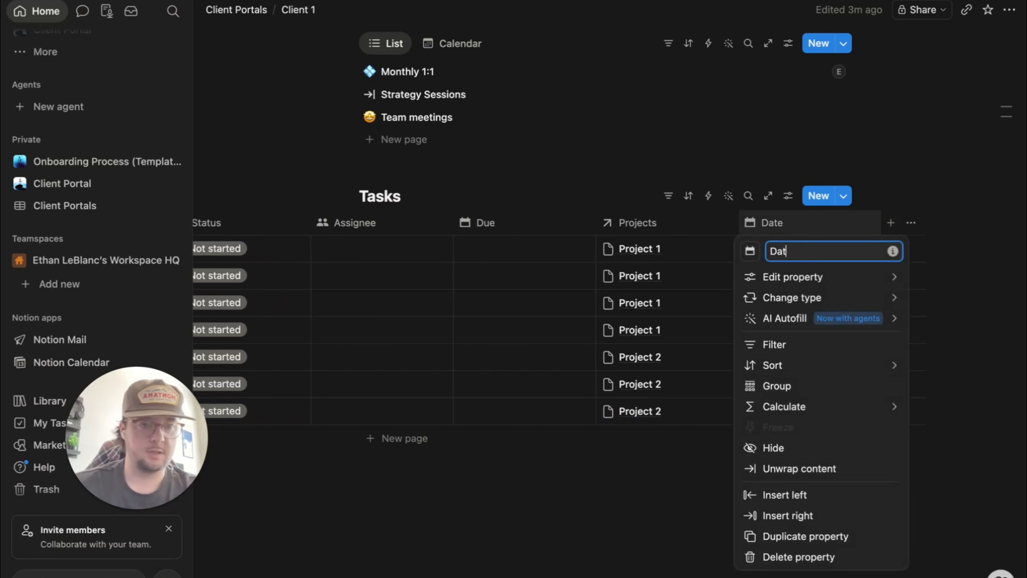
pyautogui.write('Completed')
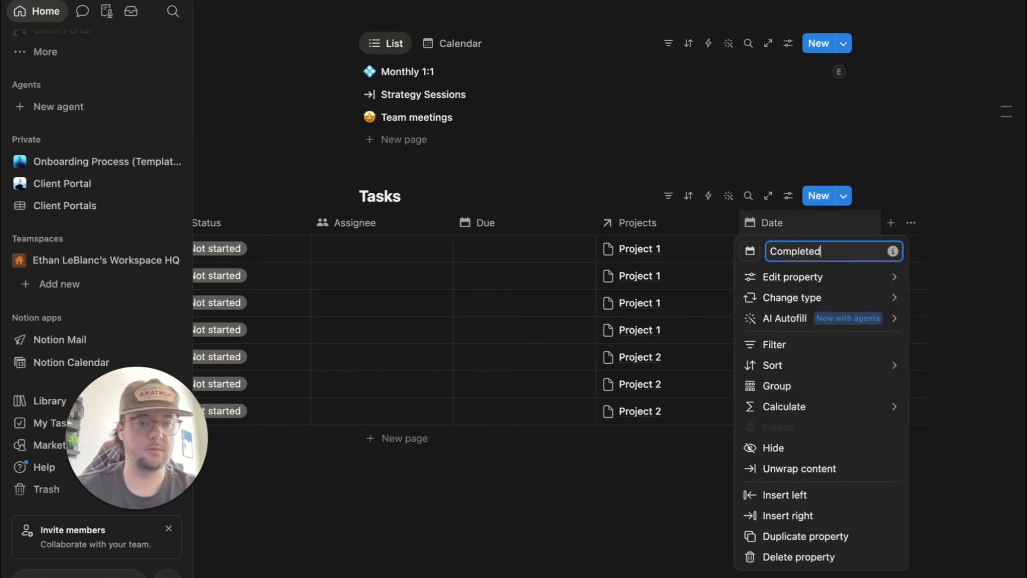
pyautogui.click(656, 541)
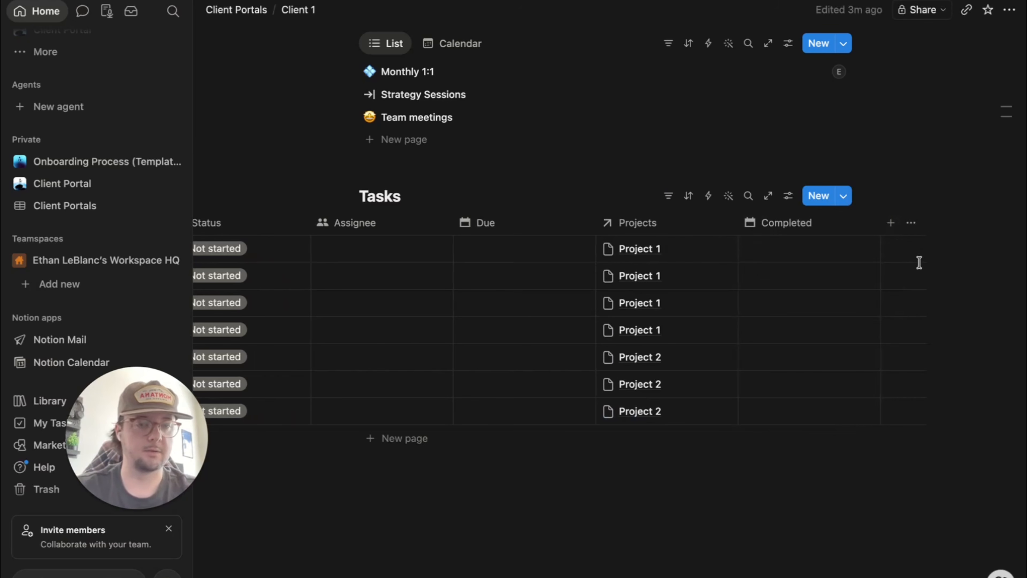
# - Add a Text property named Delay and search its icon picker for 'time'
pyautogui.click(892, 224)
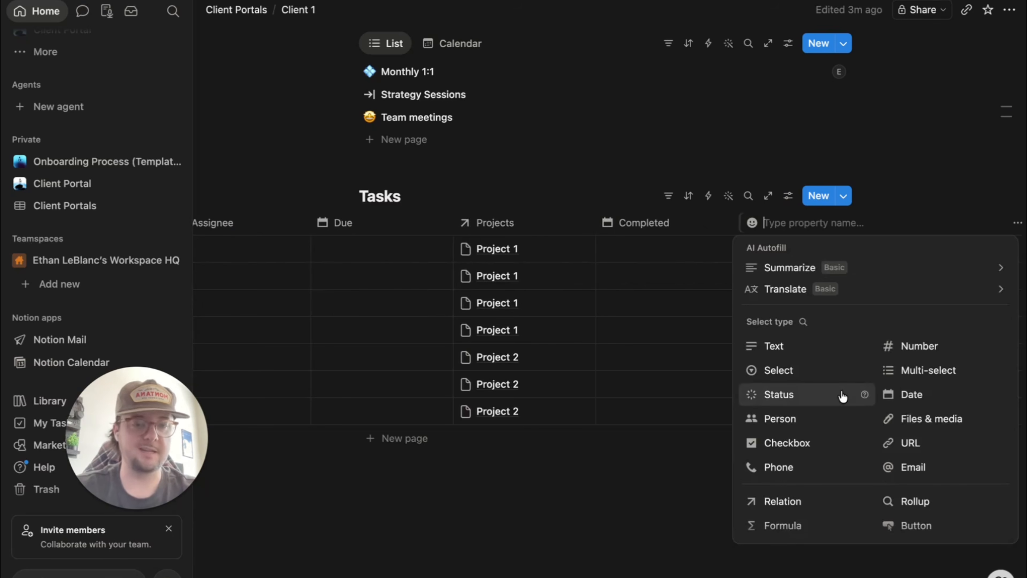
pyautogui.click(790, 351)
pyautogui.click(786, 225)
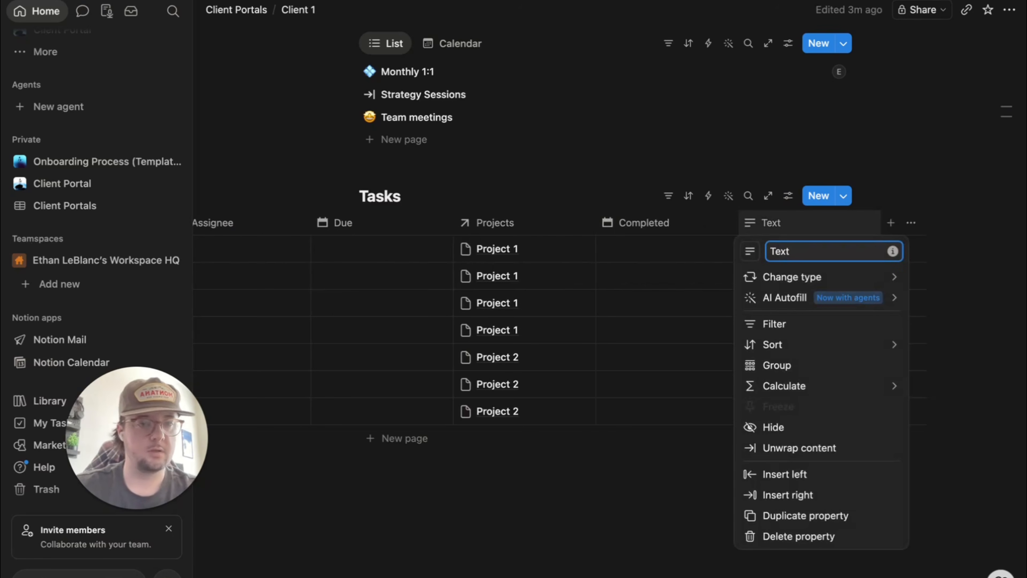
pyautogui.press('BackSpace')
pyautogui.press('BackSpace')
pyautogui.press('BackSpace')
pyautogui.press('BackSpace')
pyautogui.write('Delay')
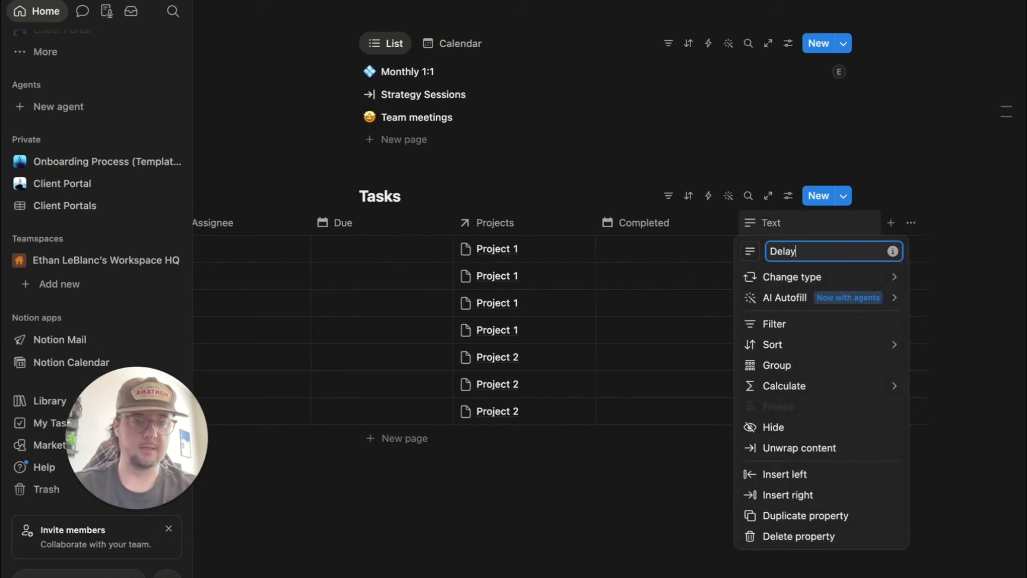
pyautogui.press('Return')
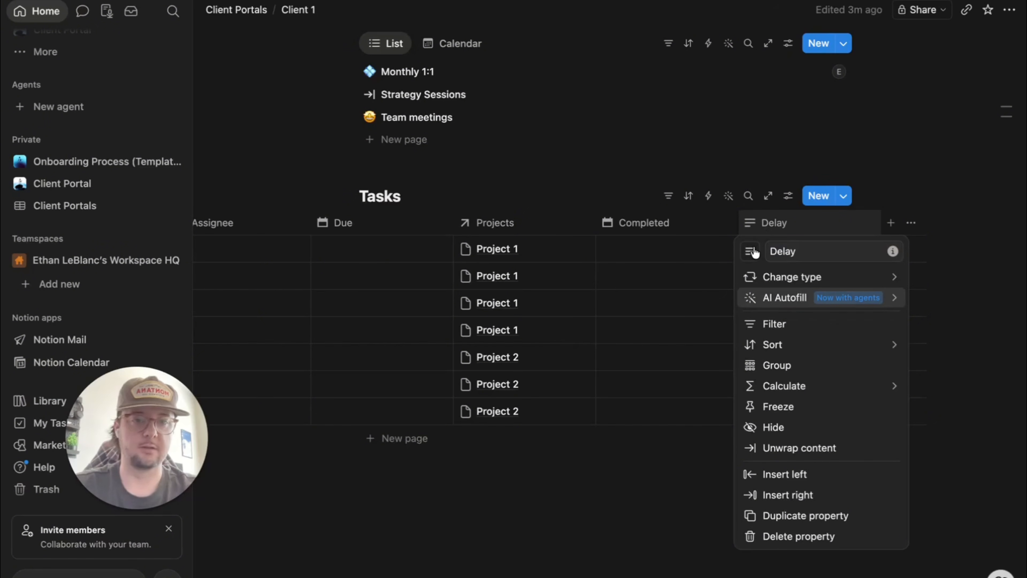
pyautogui.click(750, 251)
pyautogui.write('time')
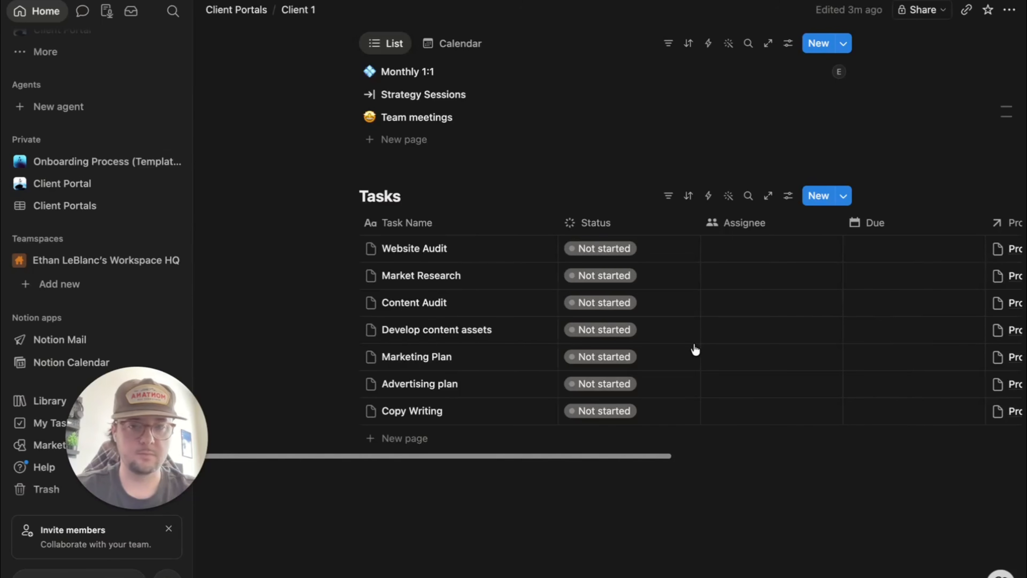
pyautogui.hscroll(5, 692, 349)
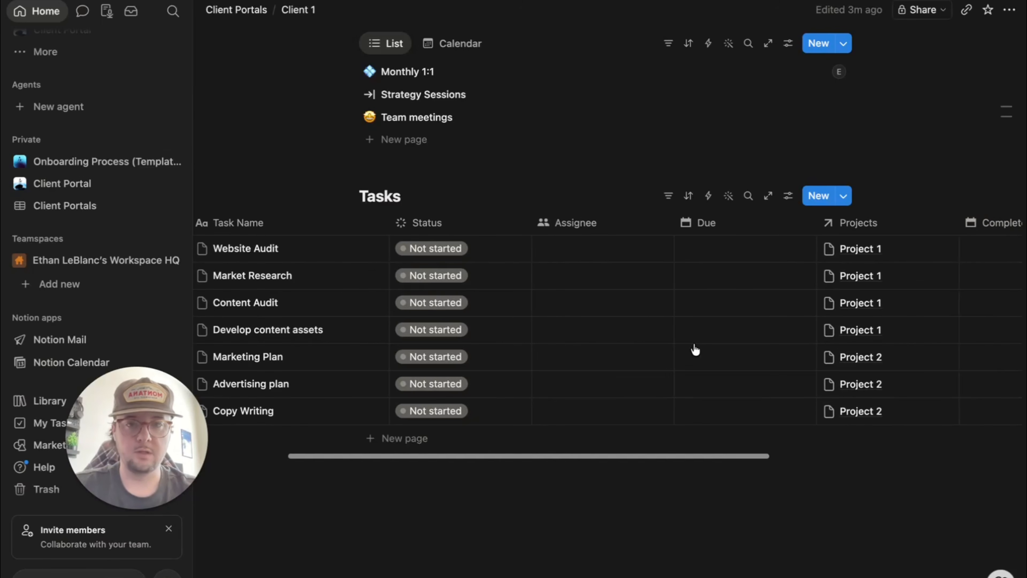
pyautogui.hscroll(-5, 693, 349)
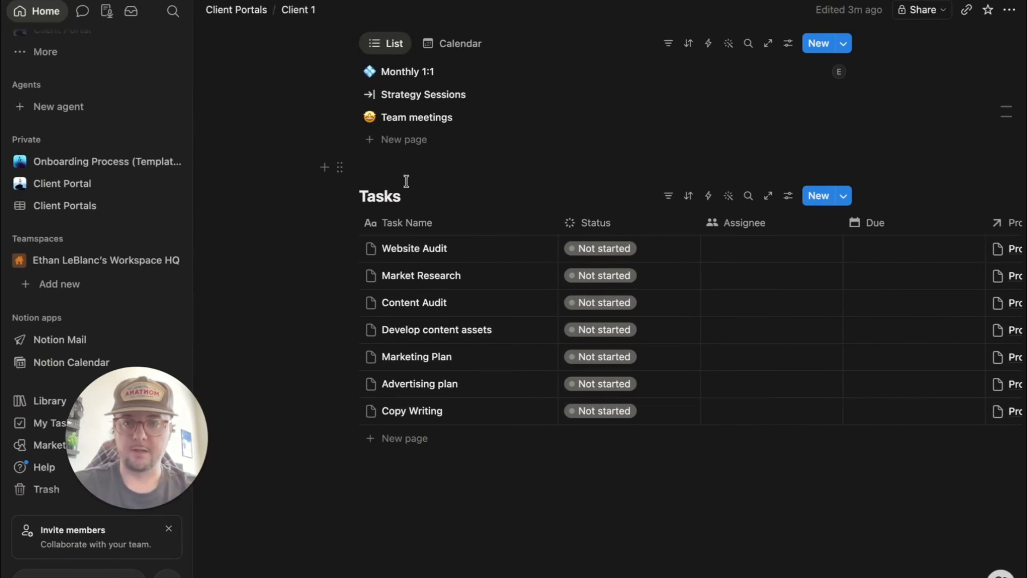
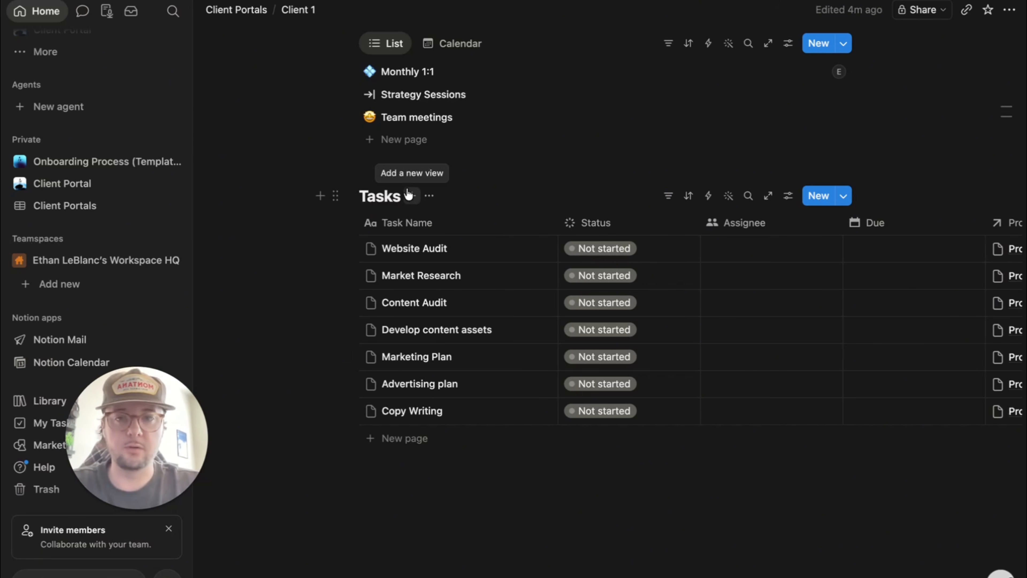
# - Add a Board view named Board to Tasks, grouping tasks into Not started, In progress and Done
pyautogui.click(410, 195)
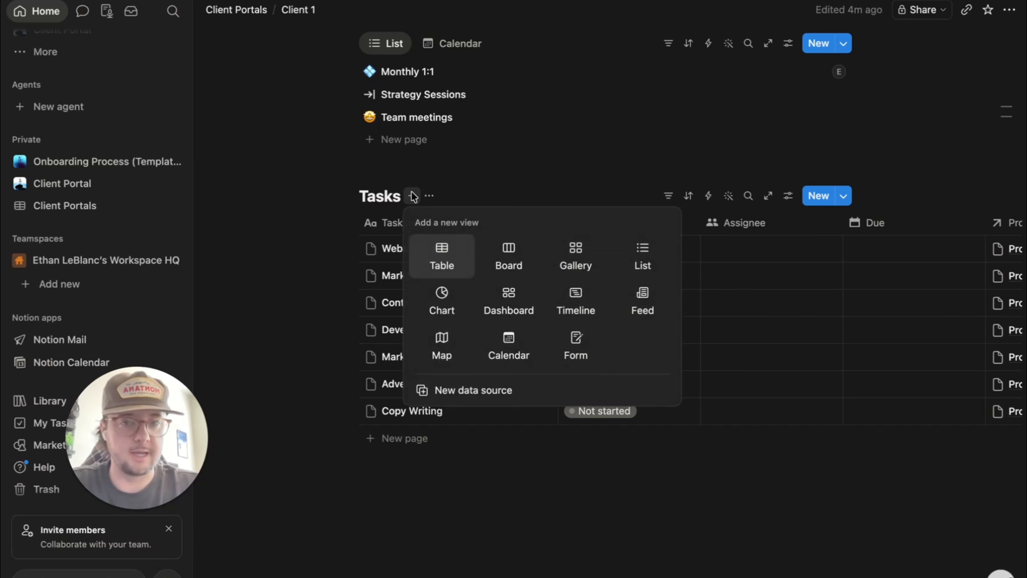
pyautogui.click(521, 263)
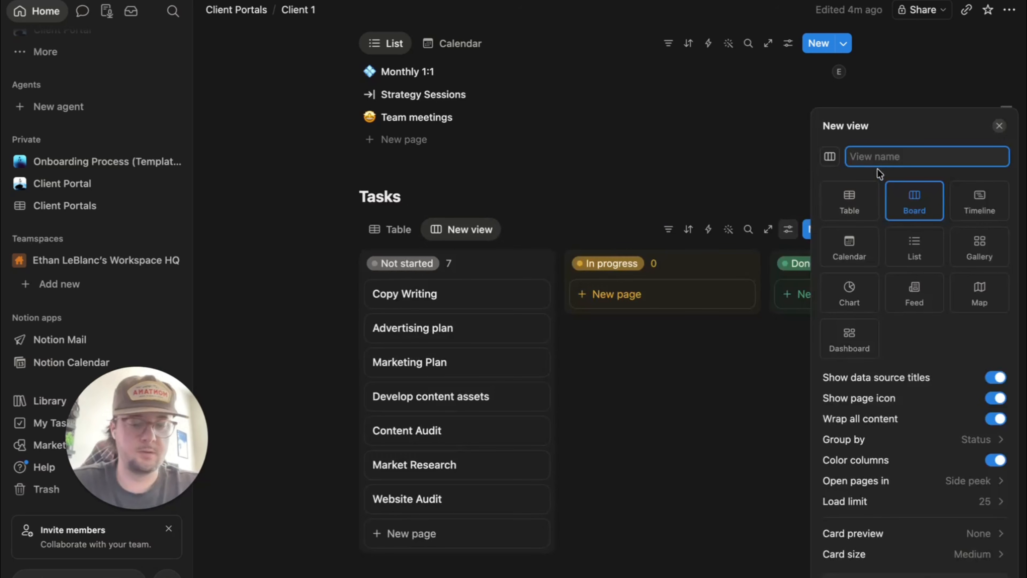
pyautogui.write('Board')
pyautogui.press('Escape')
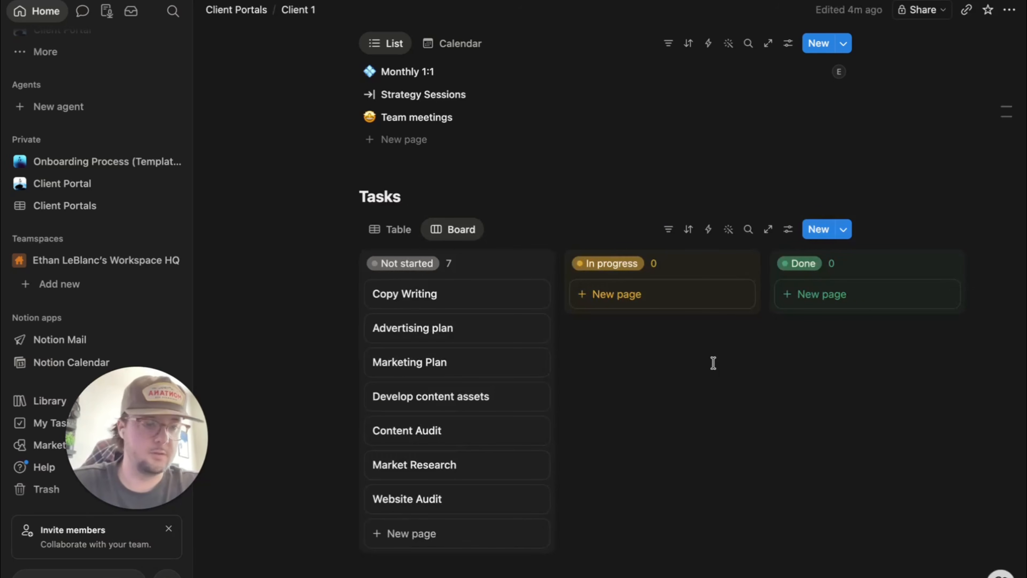
pyautogui.scroll(-2, 665, 418)
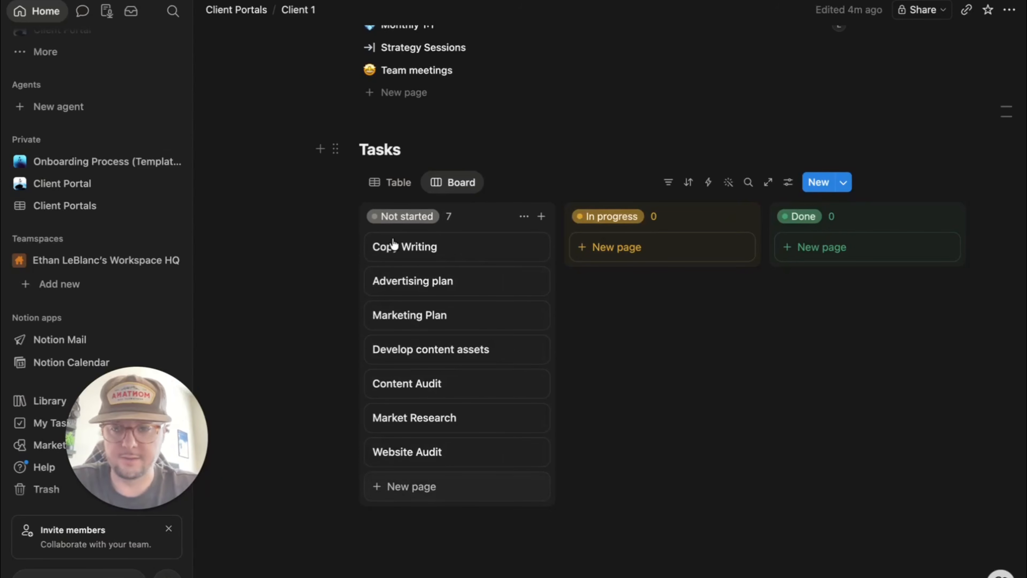
# - Rename the Tasks table view to All Tasks
pyautogui.click(389, 183)
pyautogui.click(388, 182)
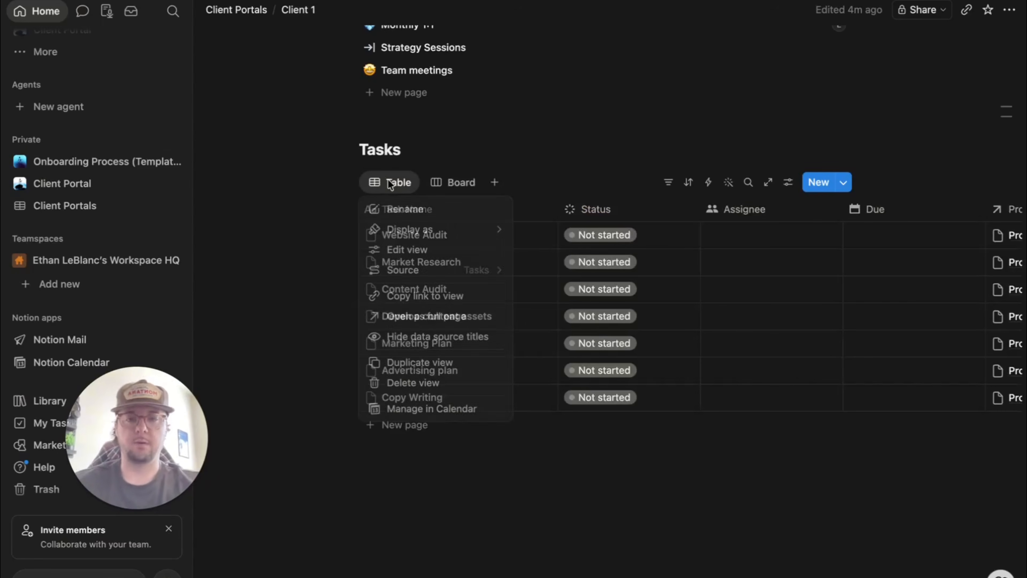
pyautogui.click(411, 210)
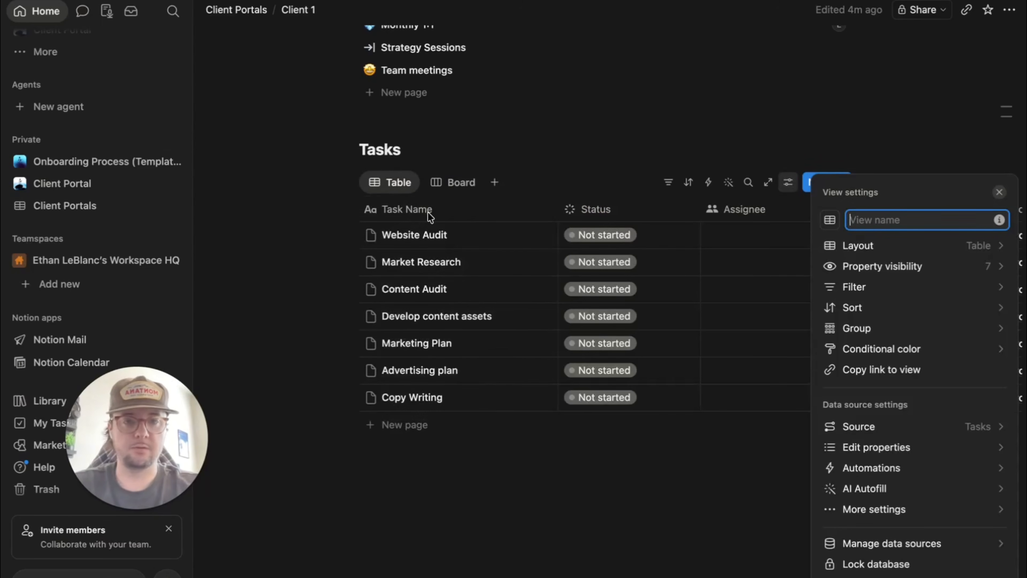
pyautogui.write('All Tasks')
pyautogui.press('Return')
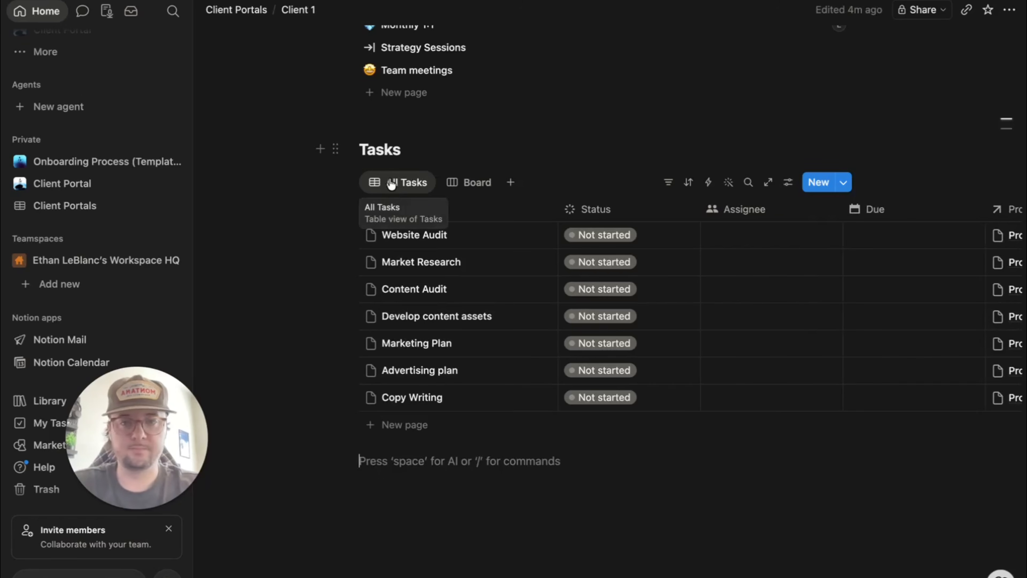
# - Give the All Tasks view the stacked-discs icon
pyautogui.click(390, 182)
pyautogui.click(399, 209)
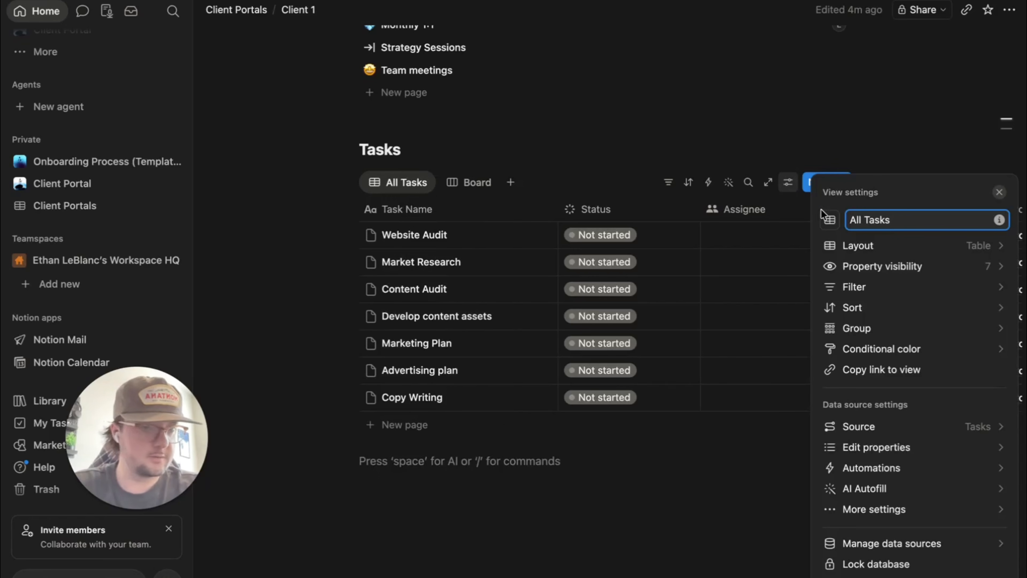
pyautogui.click(829, 219)
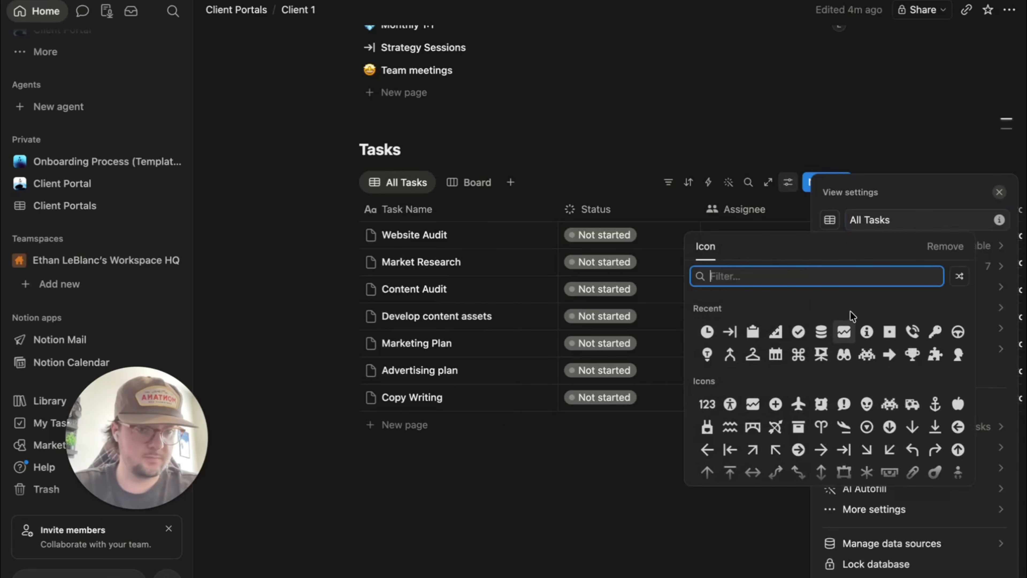
pyautogui.click(822, 331)
pyautogui.click(584, 462)
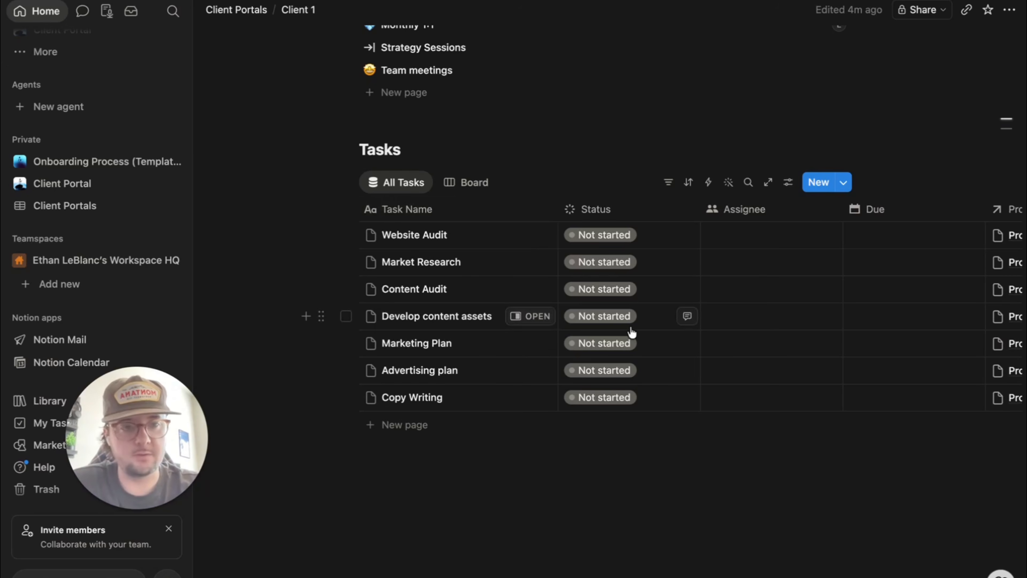
pyautogui.hscroll(3, 631, 330)
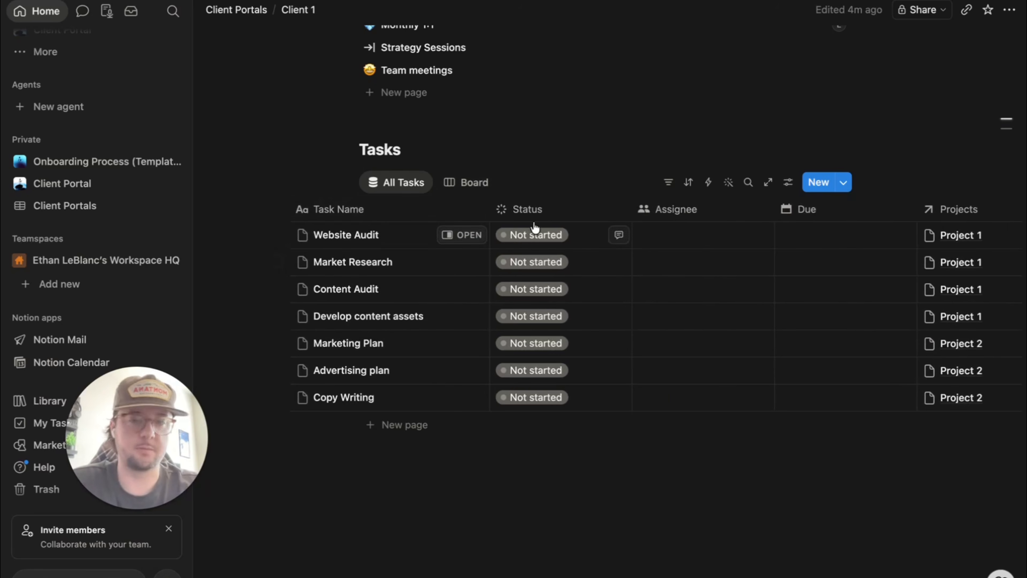
# - Add a table view named Projects to Tasks with a triangle-ruler icon
pyautogui.click(508, 183)
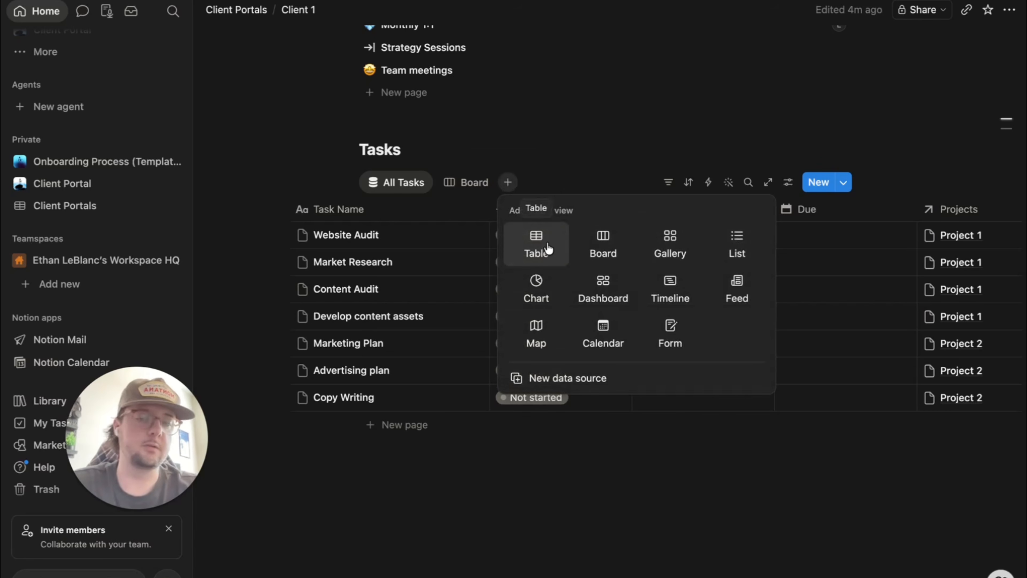
pyautogui.click(558, 247)
pyautogui.write('Projects')
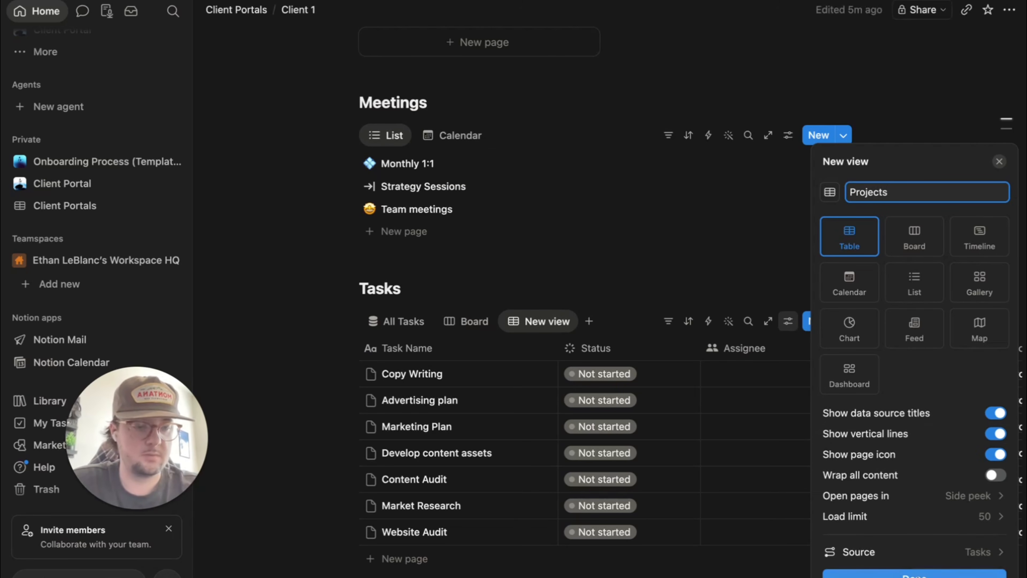
pyautogui.click(915, 574)
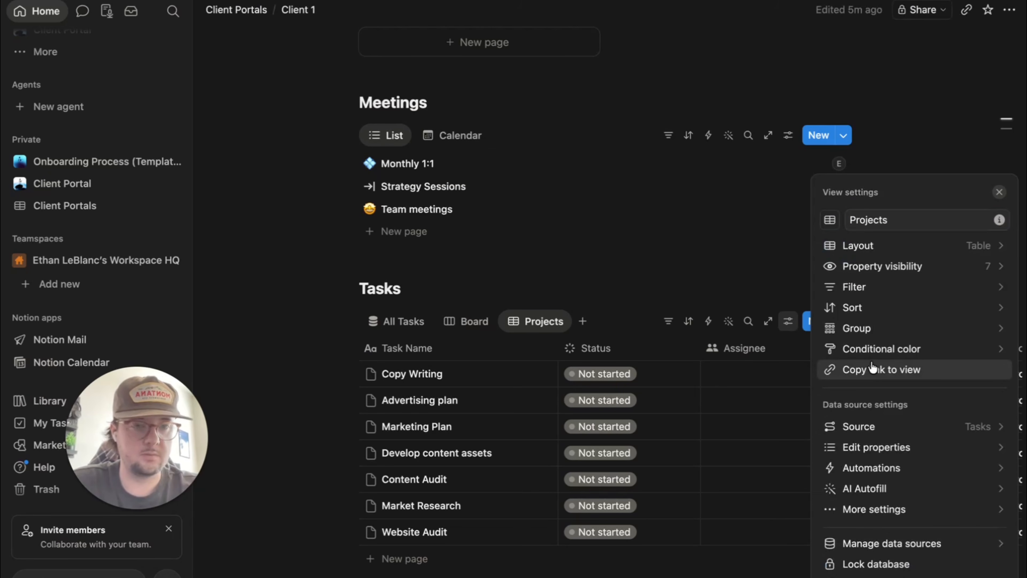
pyautogui.click(830, 220)
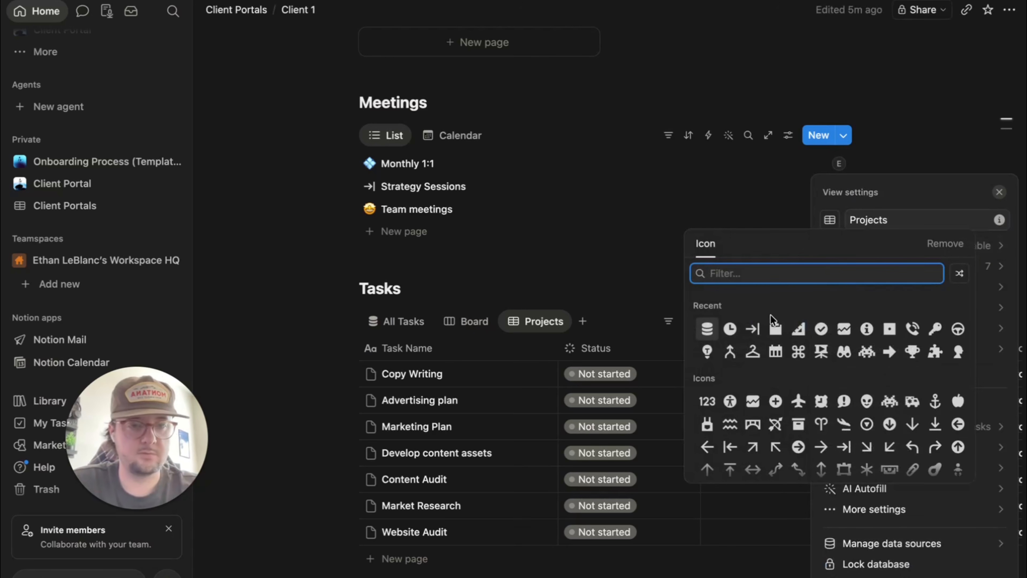
pyautogui.click(798, 328)
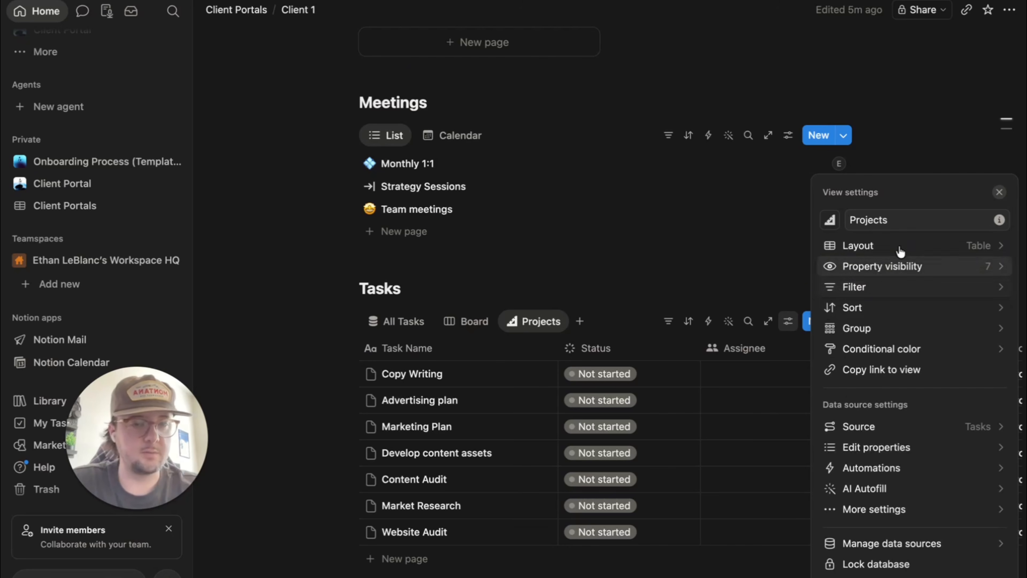
# - Group the Projects view by Projects, splitting tasks into Project 1 and Project 2
pyautogui.click(885, 330)
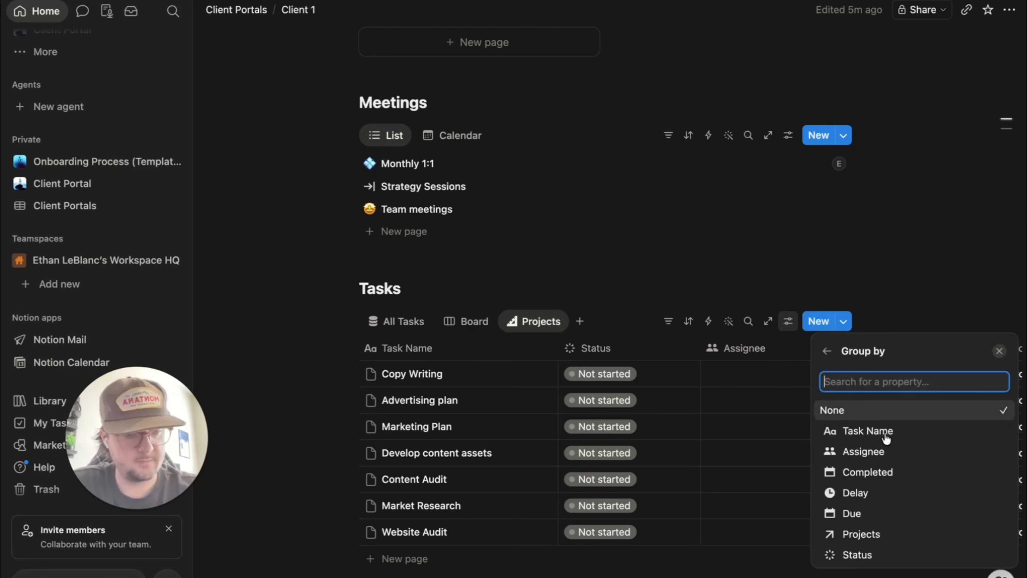
pyautogui.click(863, 534)
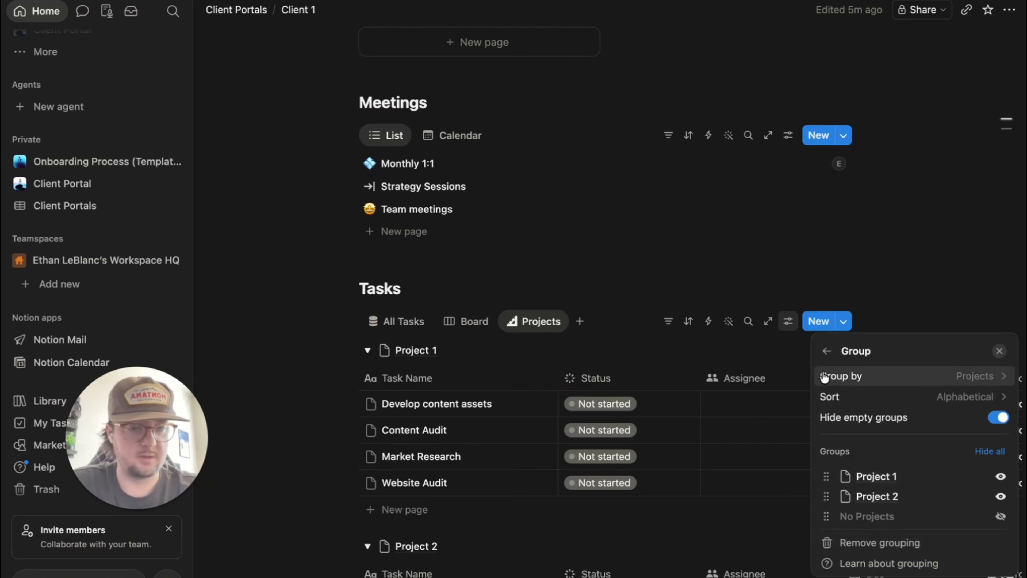
pyautogui.click(839, 352)
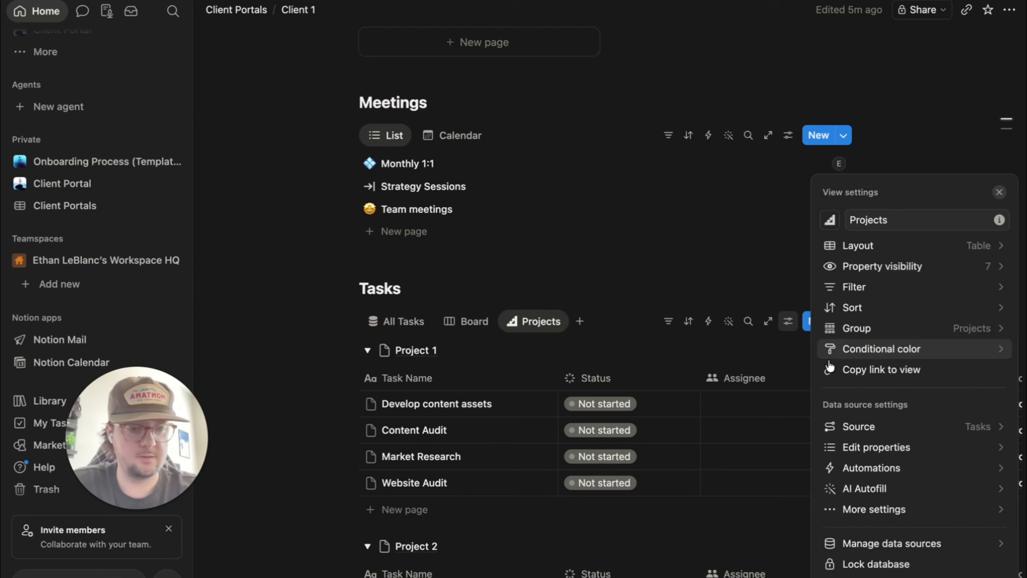
pyautogui.click(664, 538)
pyautogui.scroll(-5, 542, 460)
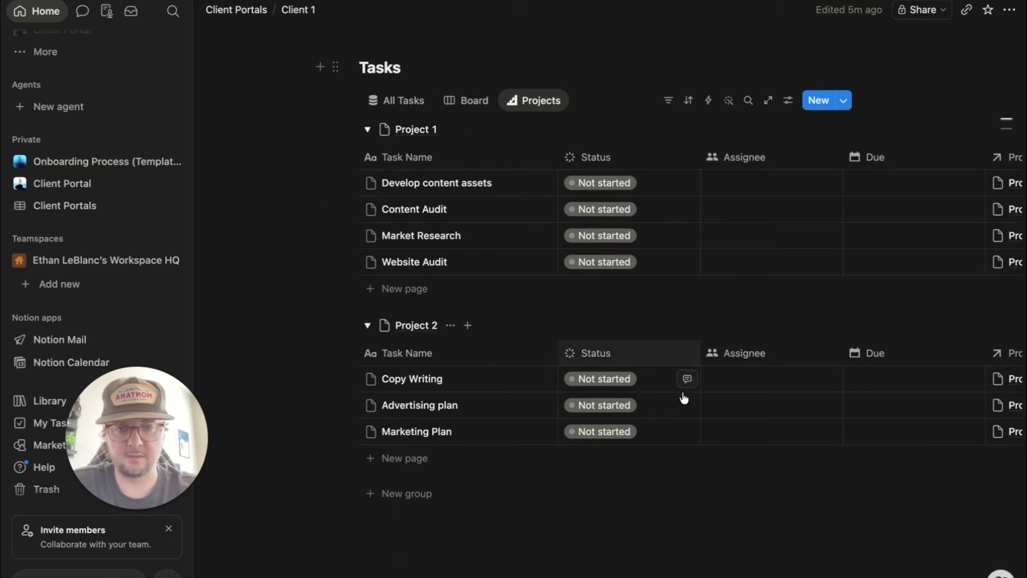
# - Scroll the Client 1 page up past Tasks and Meetings to the Project 1 and Project 2 gallery cards
pyautogui.scroll(3, 532, 312)
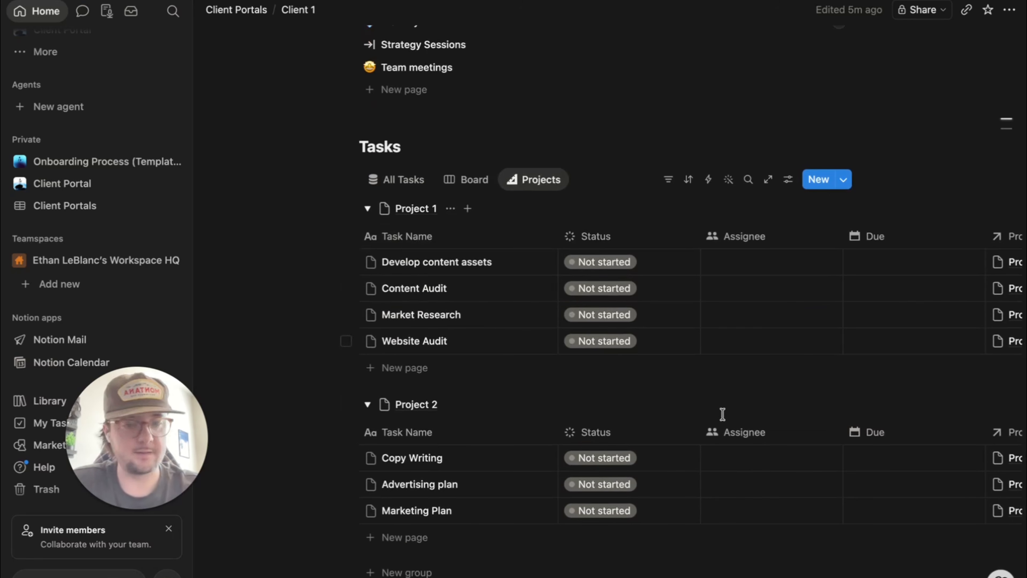
pyautogui.scroll(-4, 642, 445)
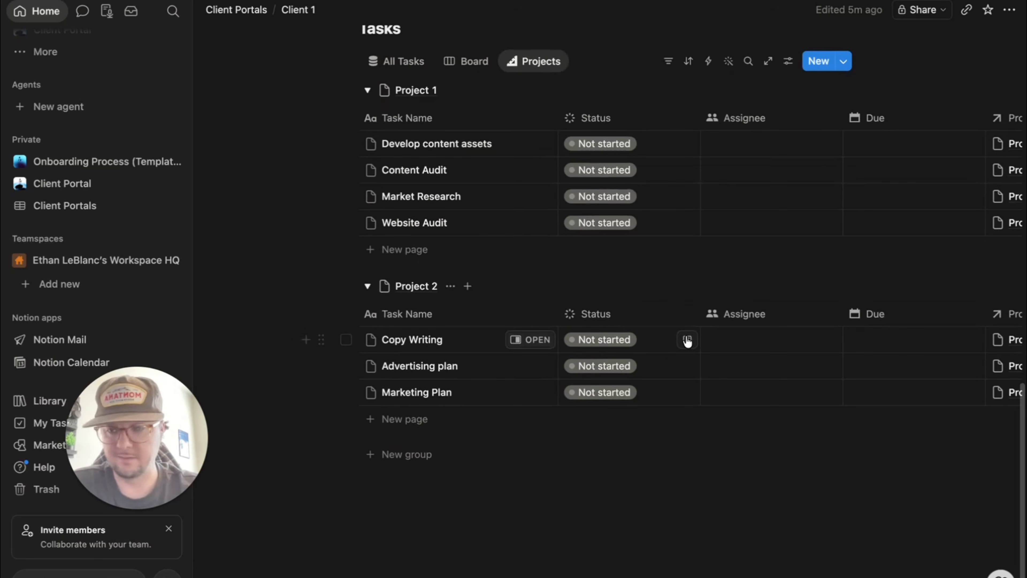
pyautogui.hscroll(3, 687, 342)
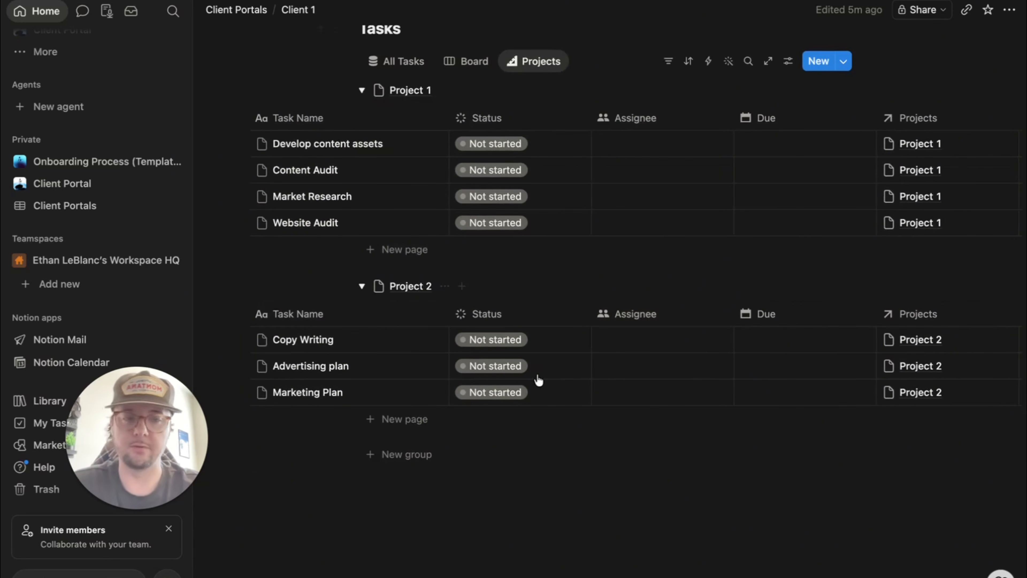
pyautogui.scroll(8, 554, 354)
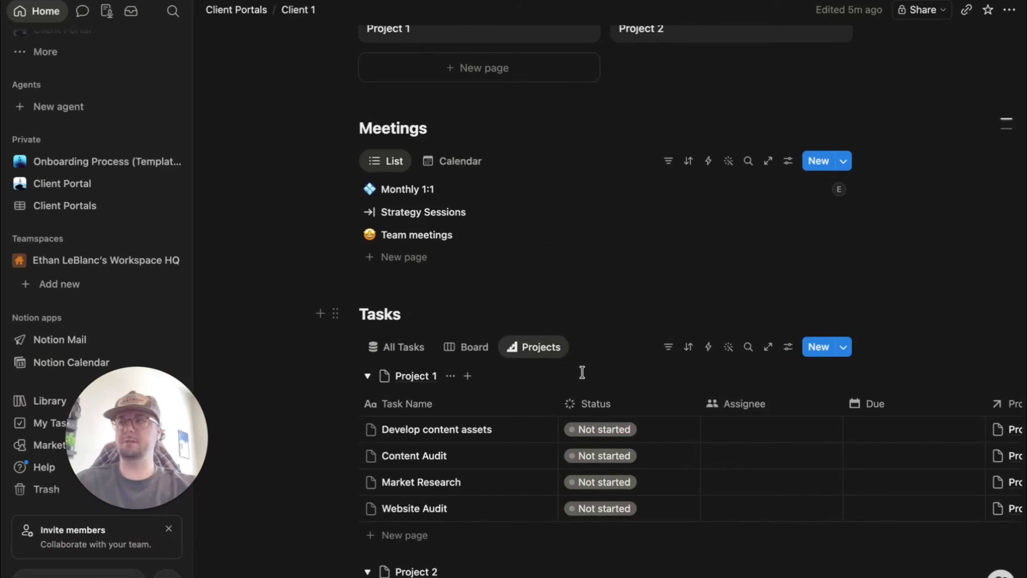
pyautogui.scroll(-4, 582, 373)
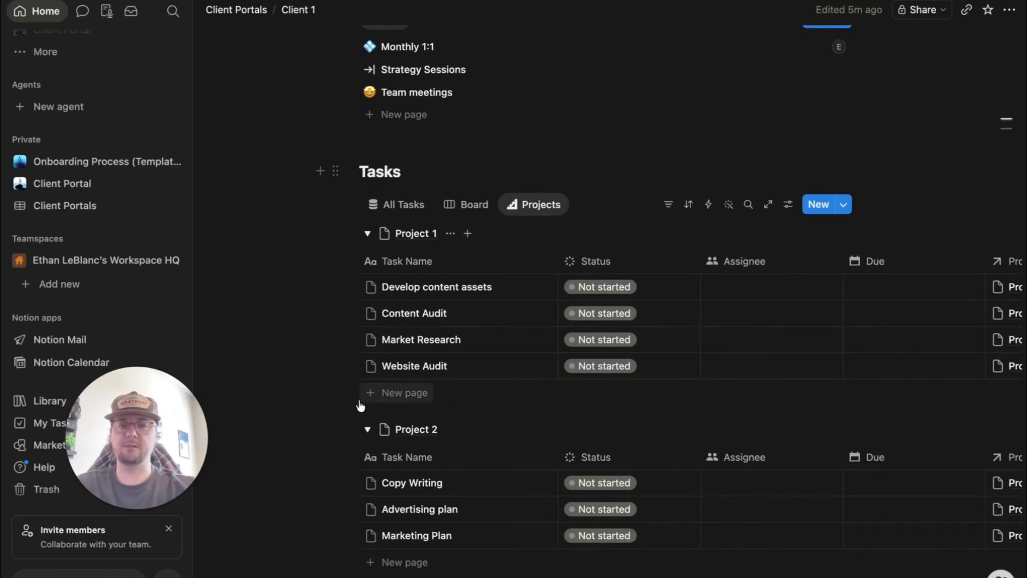
pyautogui.scroll(-4, 473, 426)
pyautogui.scroll(2, 688, 291)
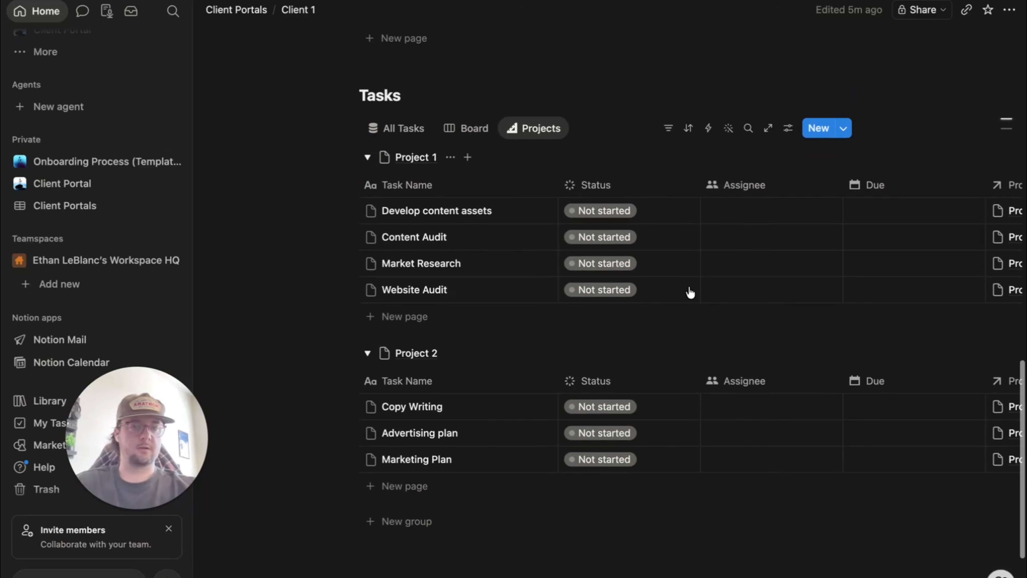
pyautogui.hscroll(3, 767, 306)
pyautogui.hscroll(6, 974, 360)
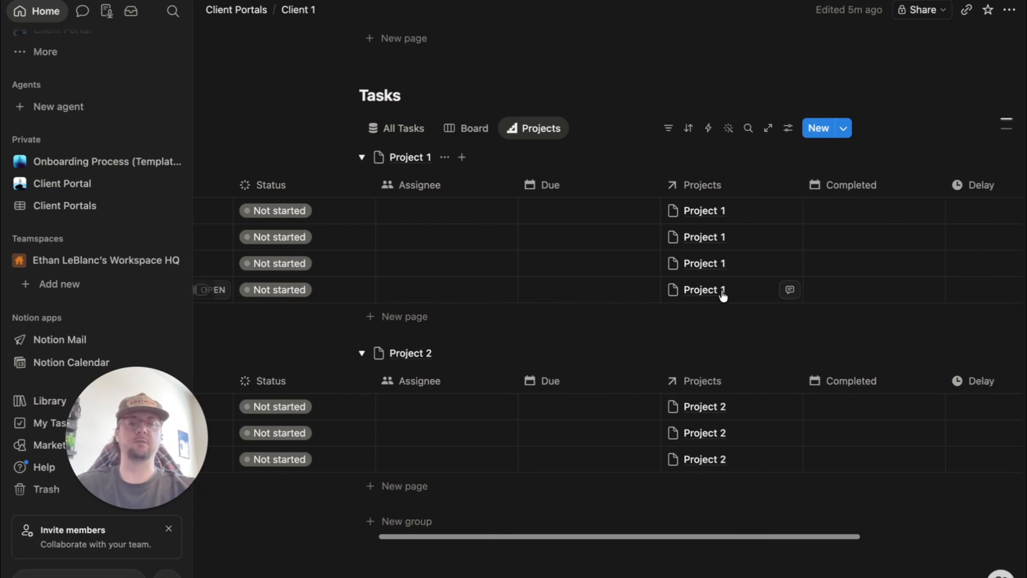
pyautogui.hscroll(-6, 475, 268)
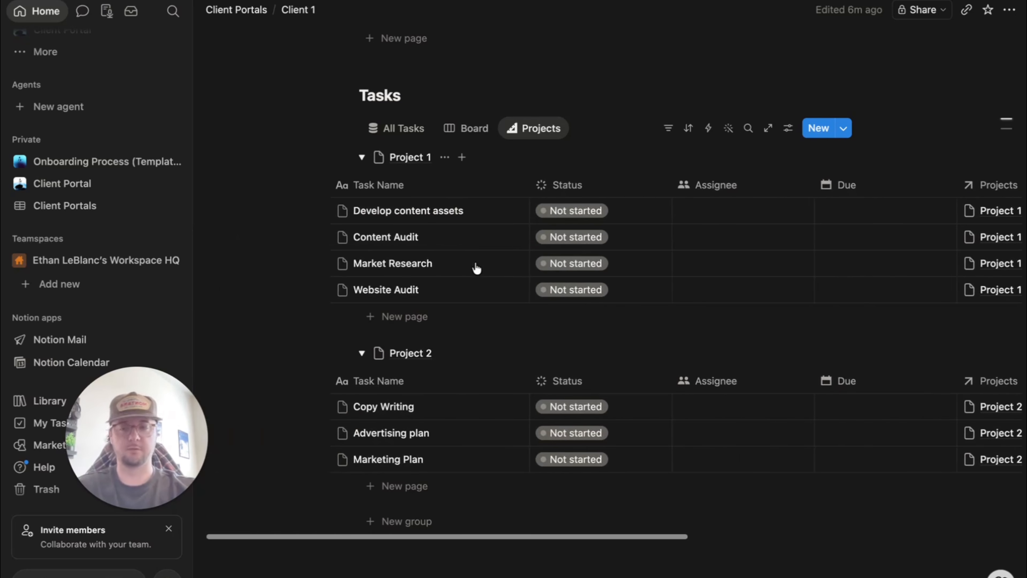
pyautogui.scroll(3, 495, 193)
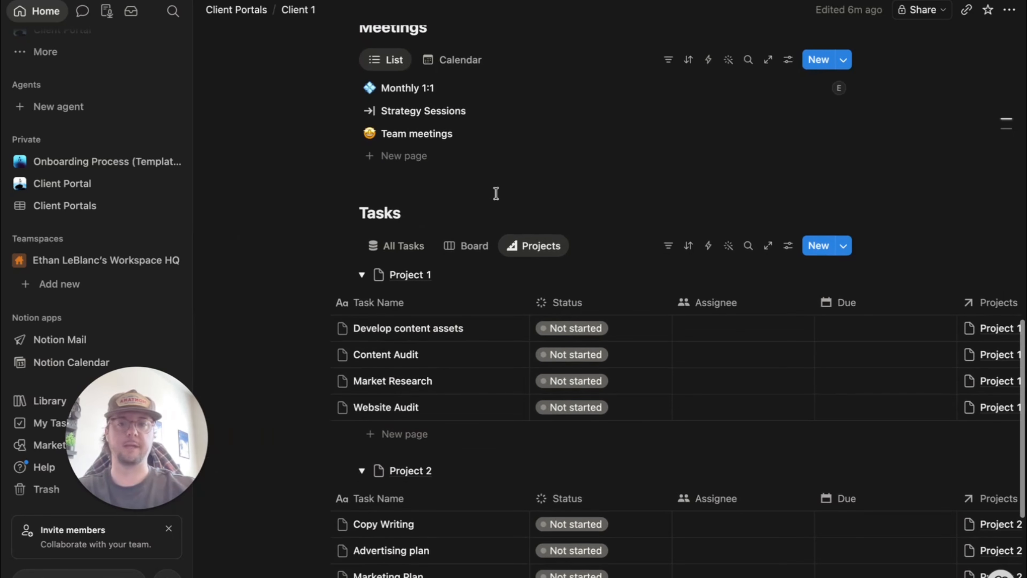
pyautogui.scroll(10, 508, 281)
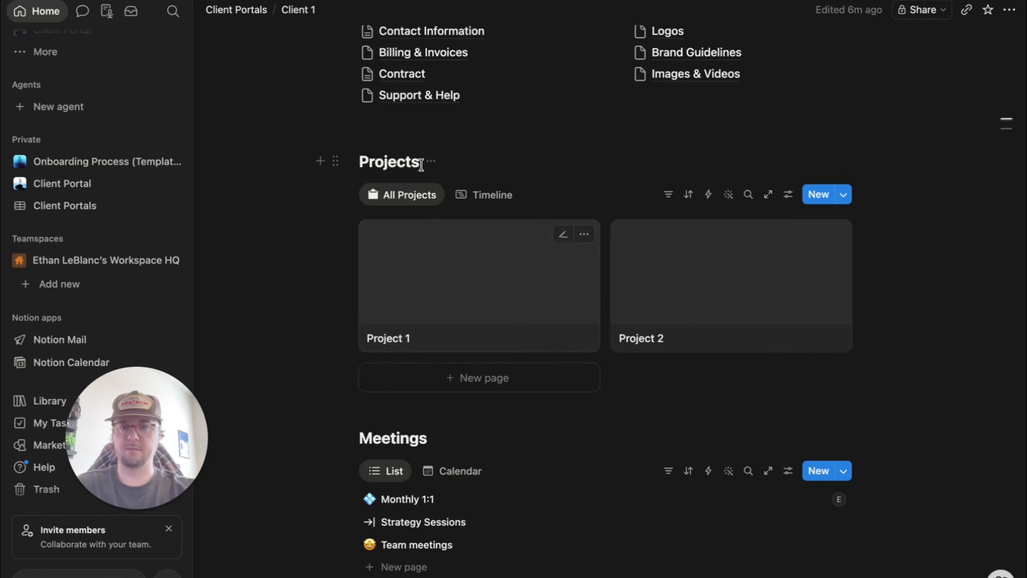
# - Open the Project 1 card in side peek and show its ••• page actions menu
pyautogui.click(445, 291)
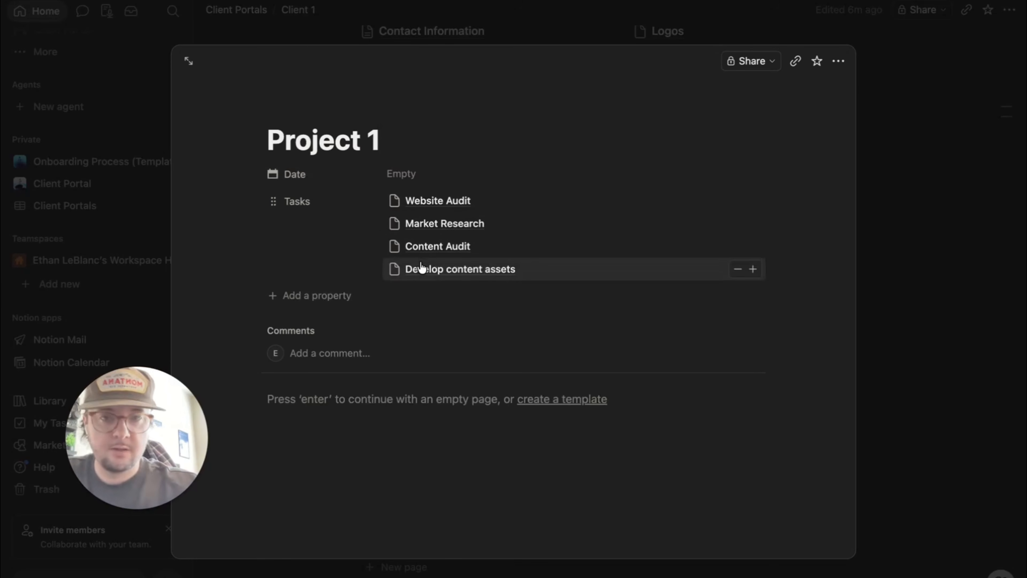
pyautogui.moveTo(345, 113)
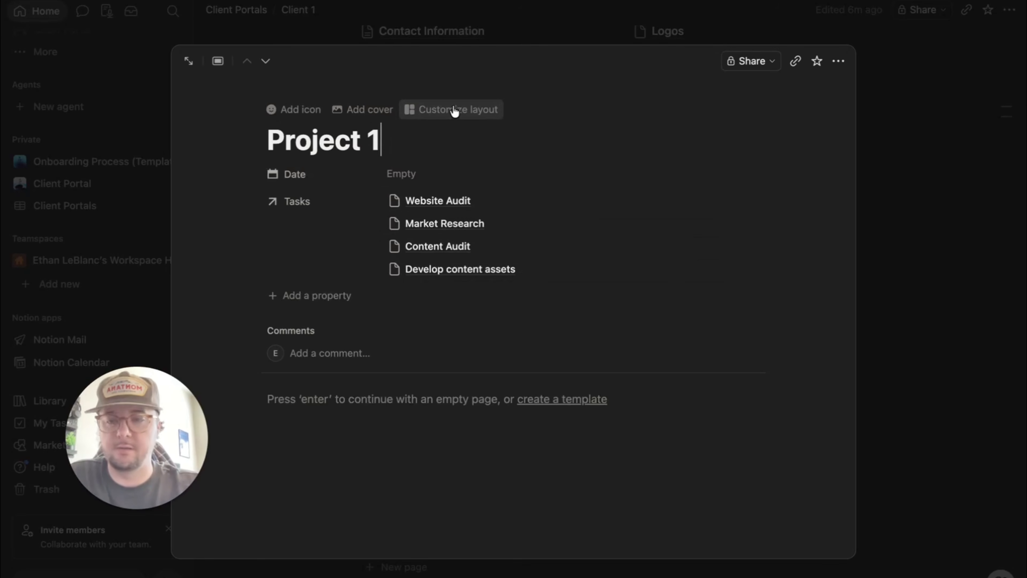
pyautogui.click(839, 61)
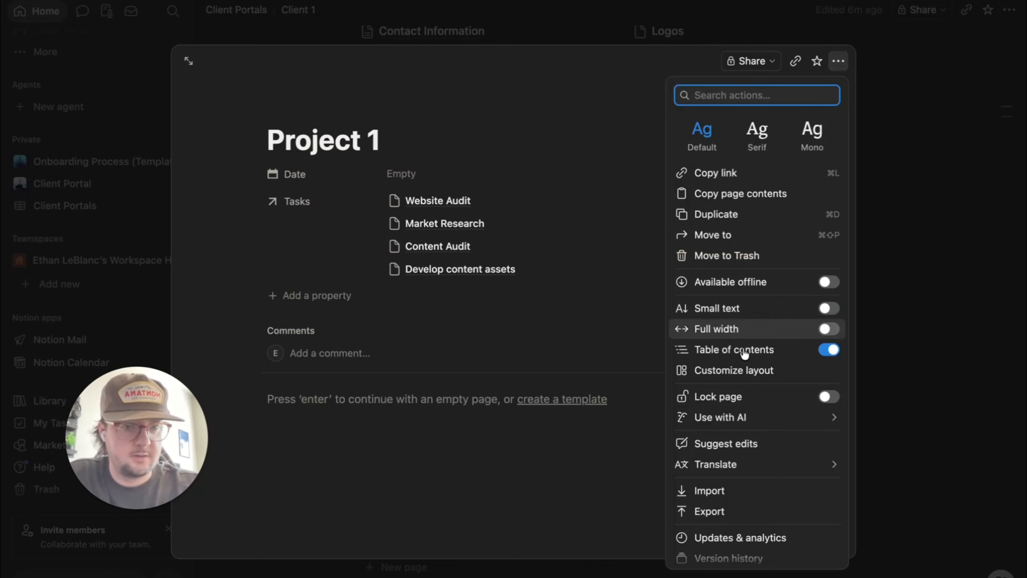
# - Customize the project layout so Tasks gets its own section, applied to all project pages
pyautogui.click(722, 373)
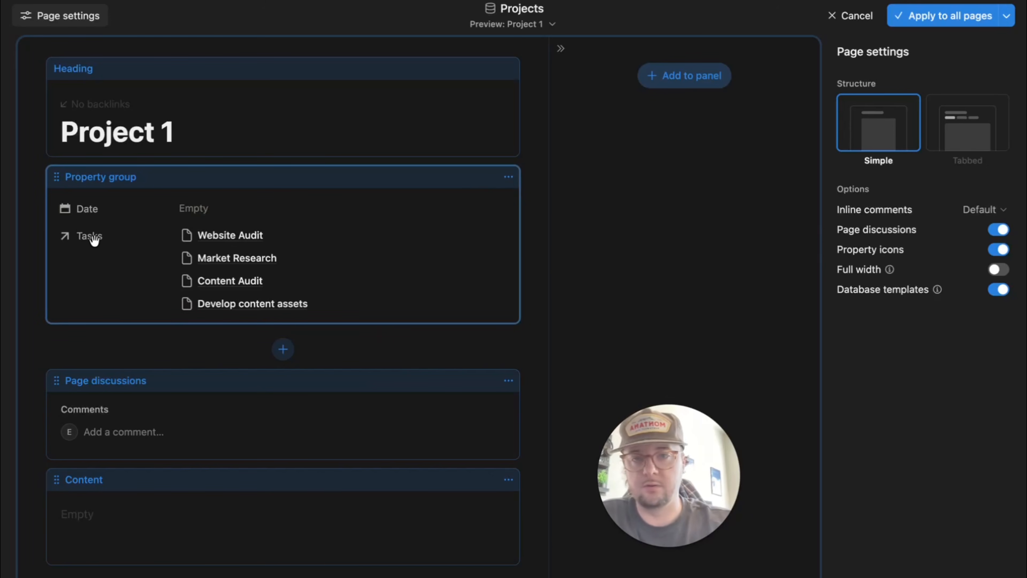
pyautogui.click(366, 188)
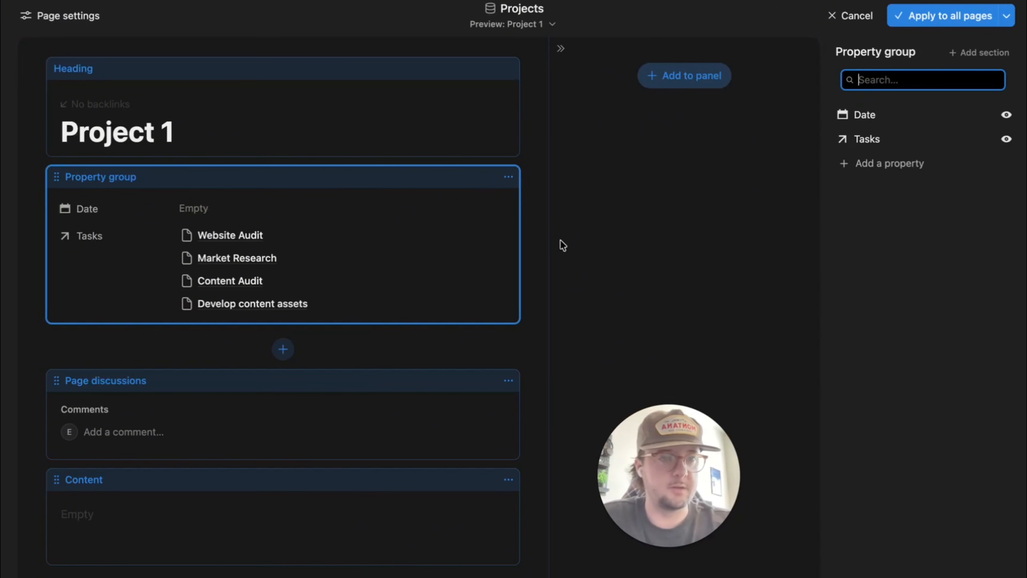
pyautogui.click(898, 145)
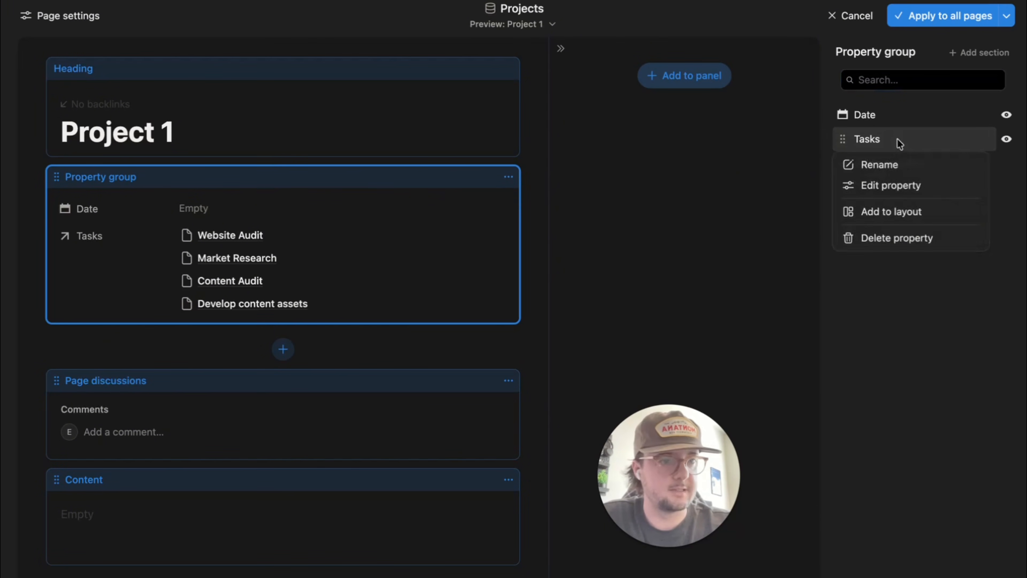
pyautogui.click(883, 220)
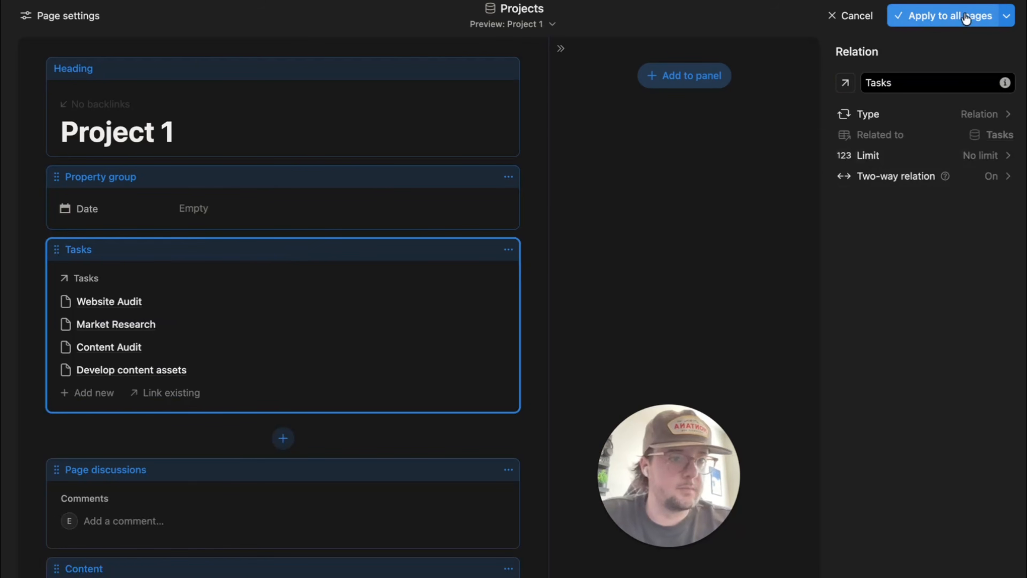
pyautogui.click(945, 17)
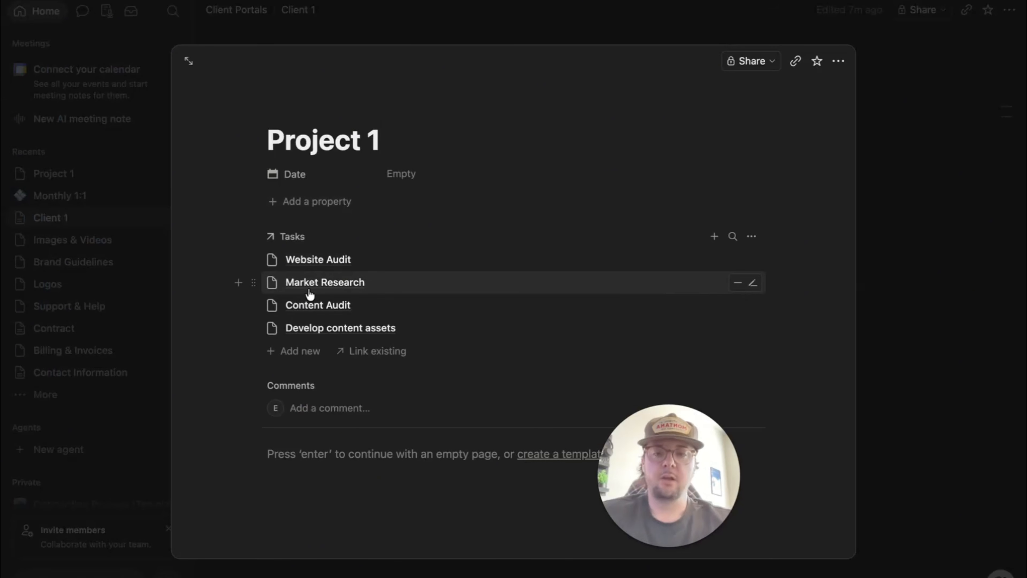
pyautogui.moveTo(719, 504)
pyautogui.moveTo(719, 504); pyautogui.dragTo(149, 496)
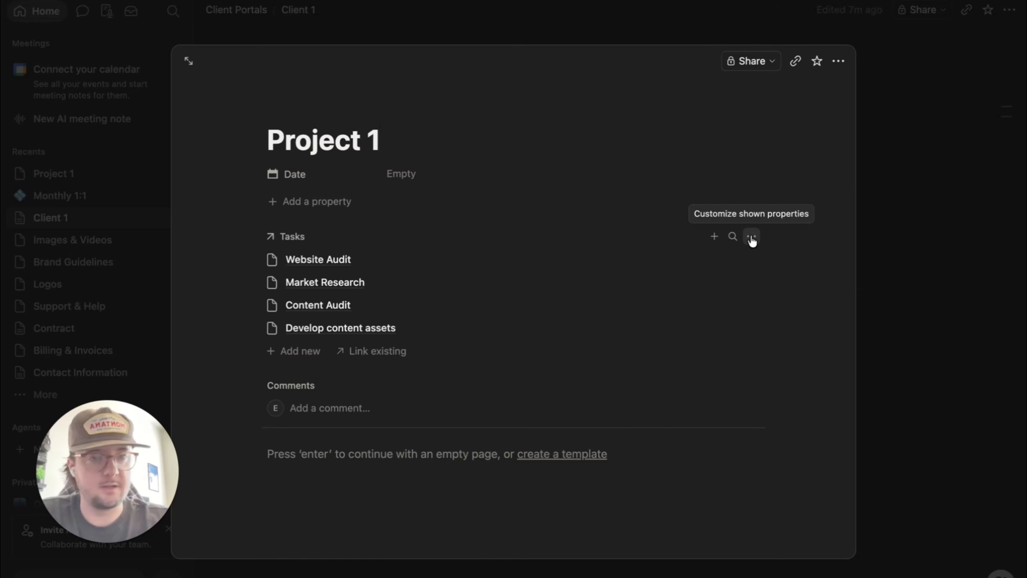
# - Show Assignee, Status and Due for each task in Project 1's Tasks section
pyautogui.click(752, 239)
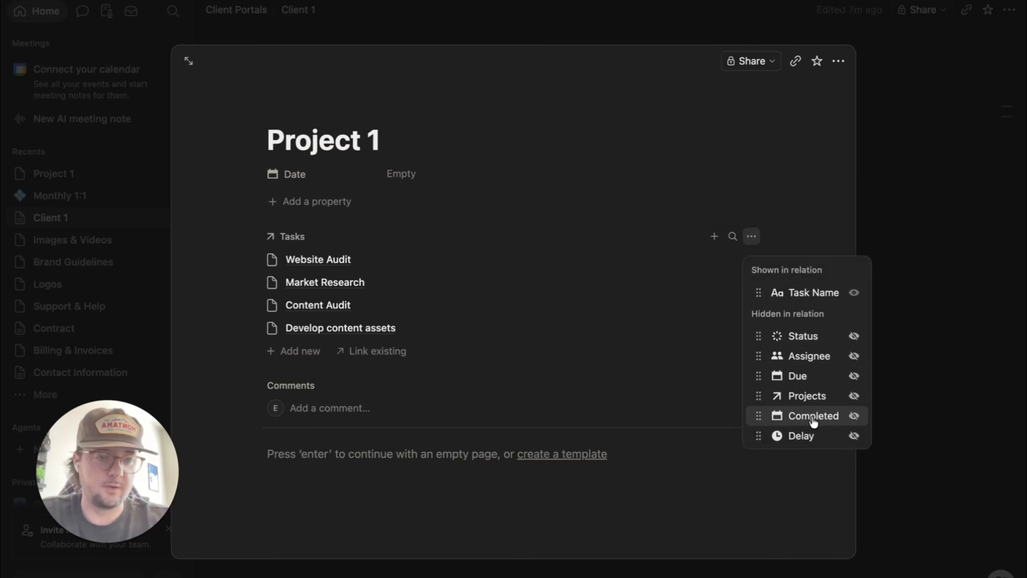
pyautogui.click(854, 355)
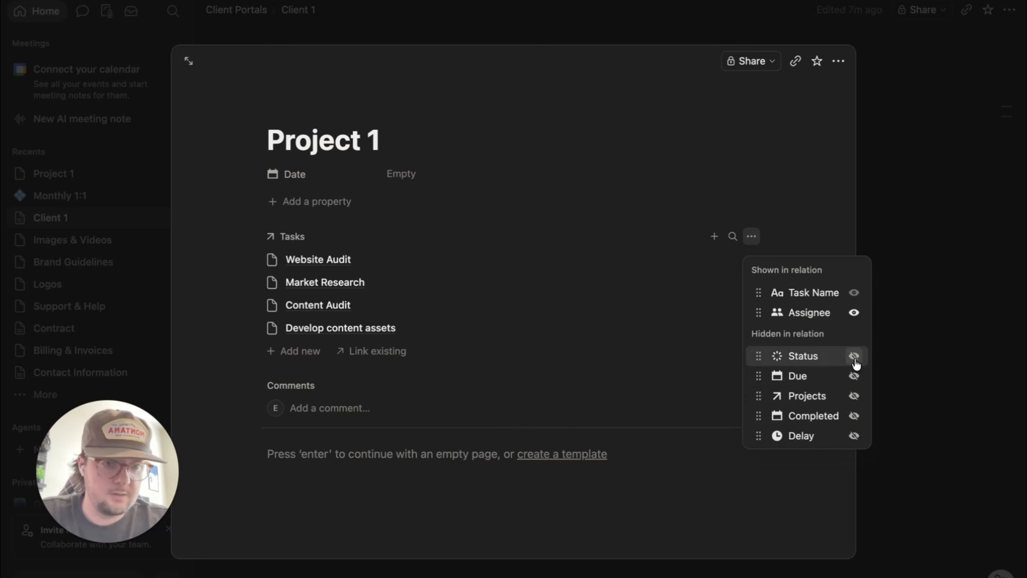
pyautogui.click(854, 356)
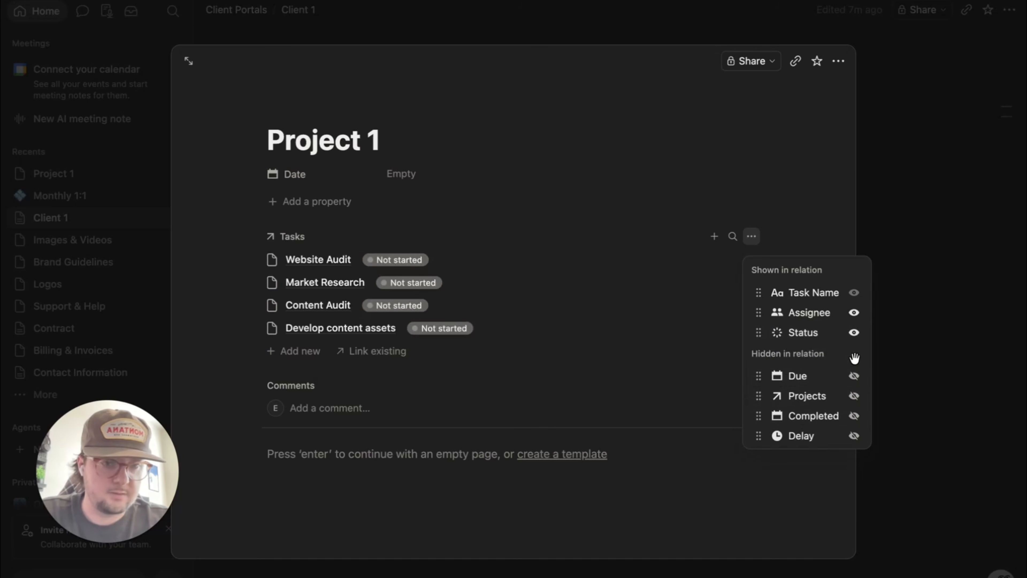
pyautogui.click(854, 375)
pyautogui.click(670, 408)
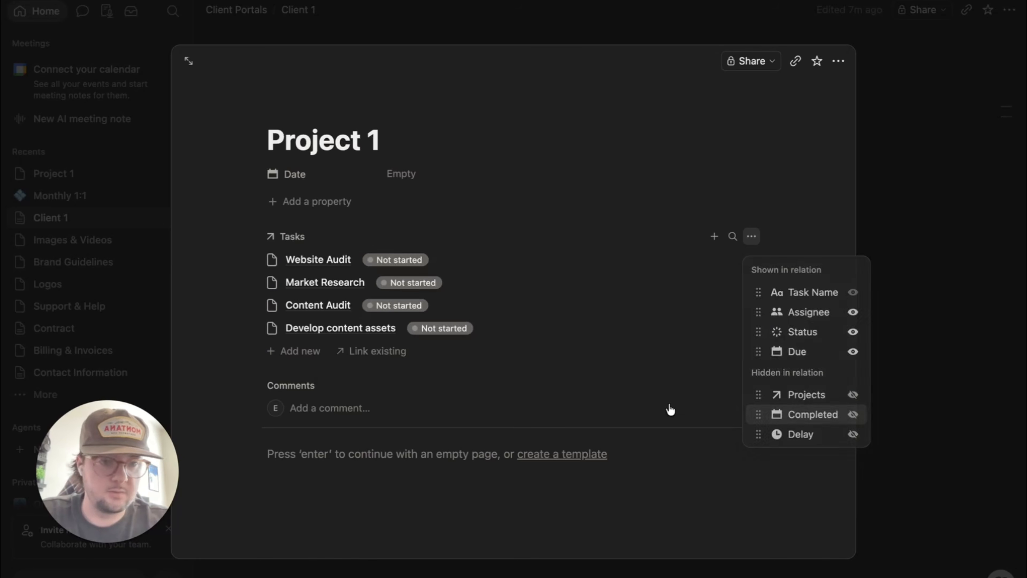
# - Give Website Audit a May 30, 2026 due date and assign it to yourself
pyautogui.click(304, 260)
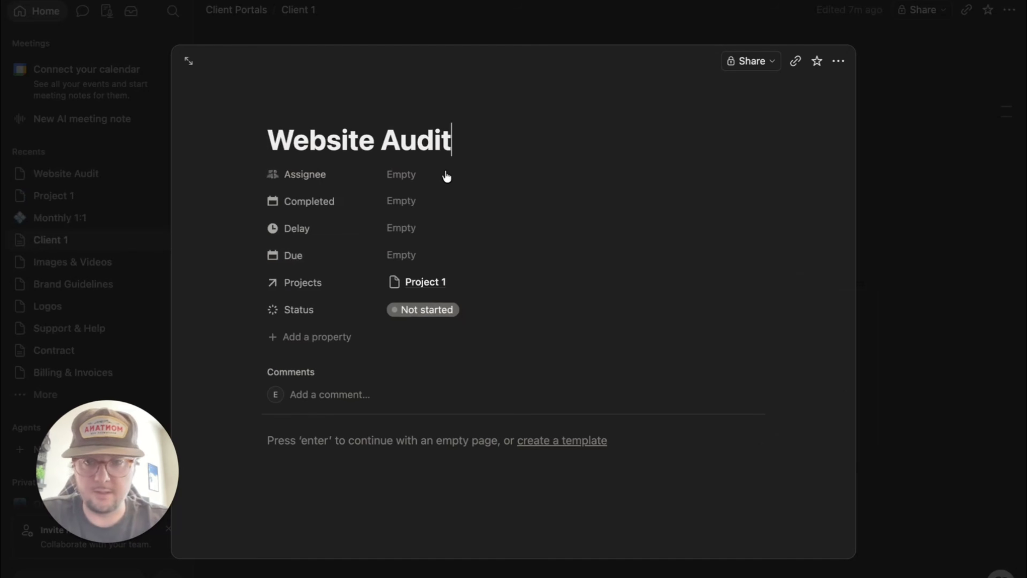
pyautogui.click(404, 253)
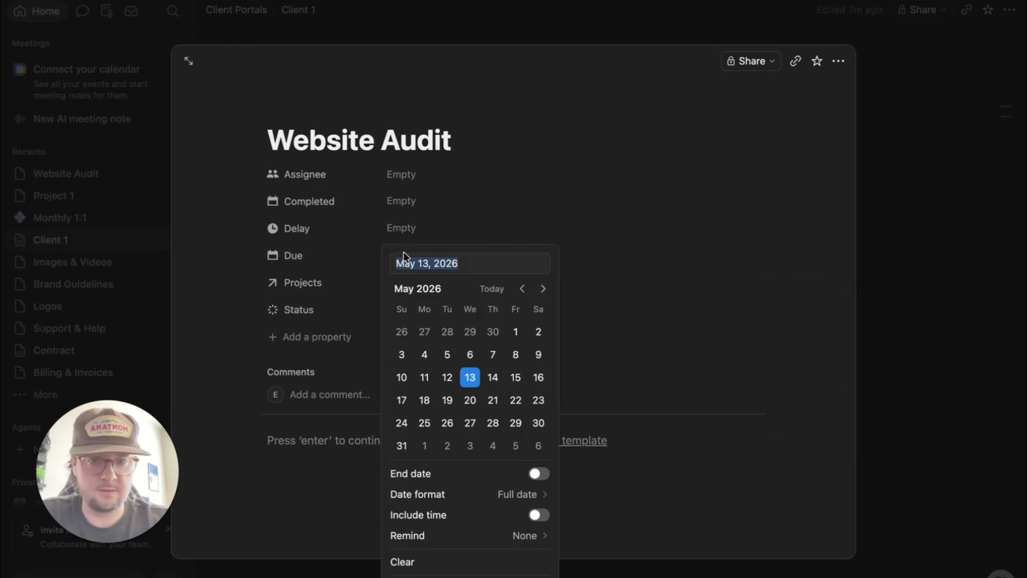
pyautogui.click(531, 430)
pyautogui.click(631, 296)
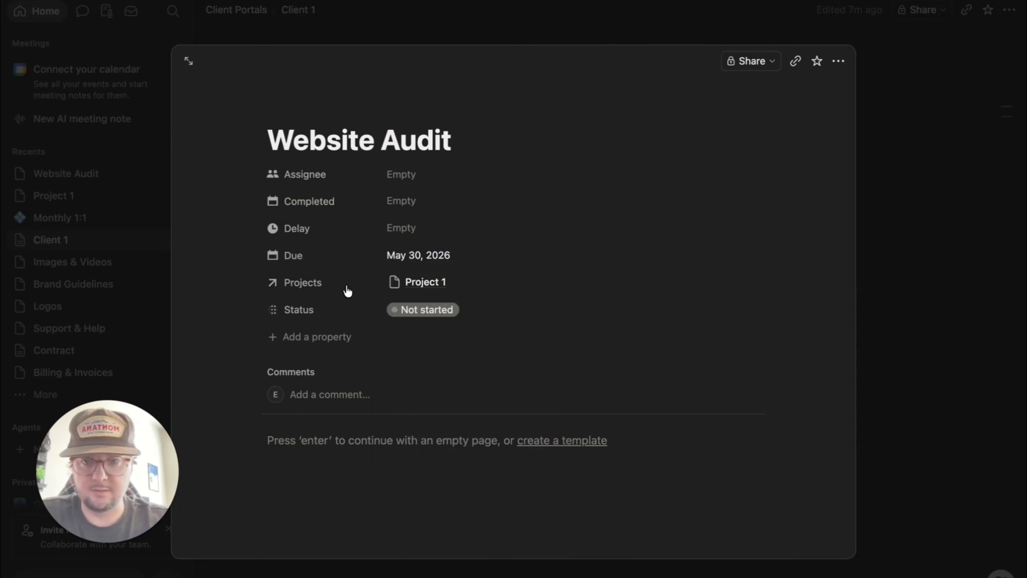
pyautogui.click(397, 179)
pyautogui.click(442, 226)
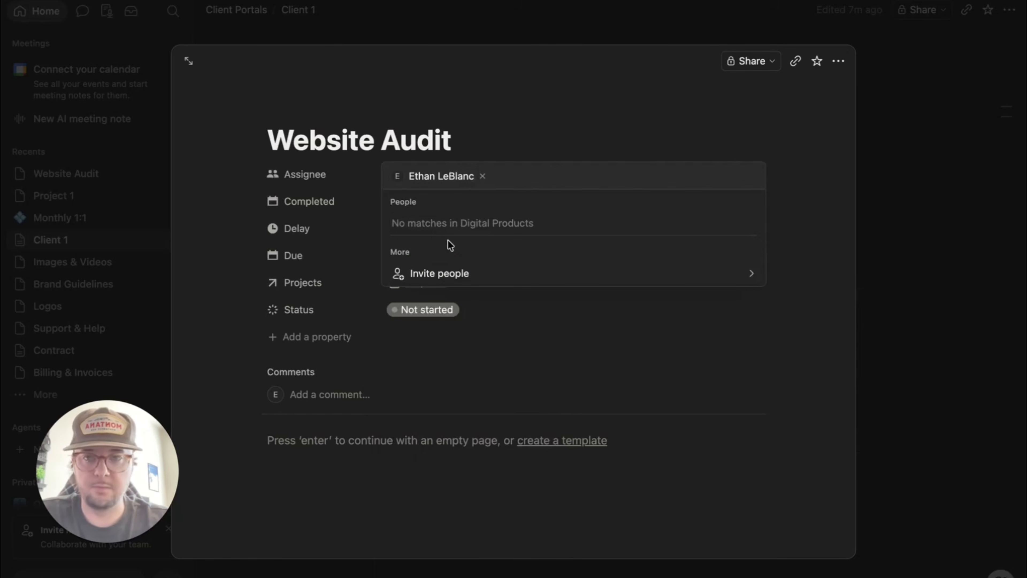
pyautogui.click(528, 333)
pyautogui.click(429, 283)
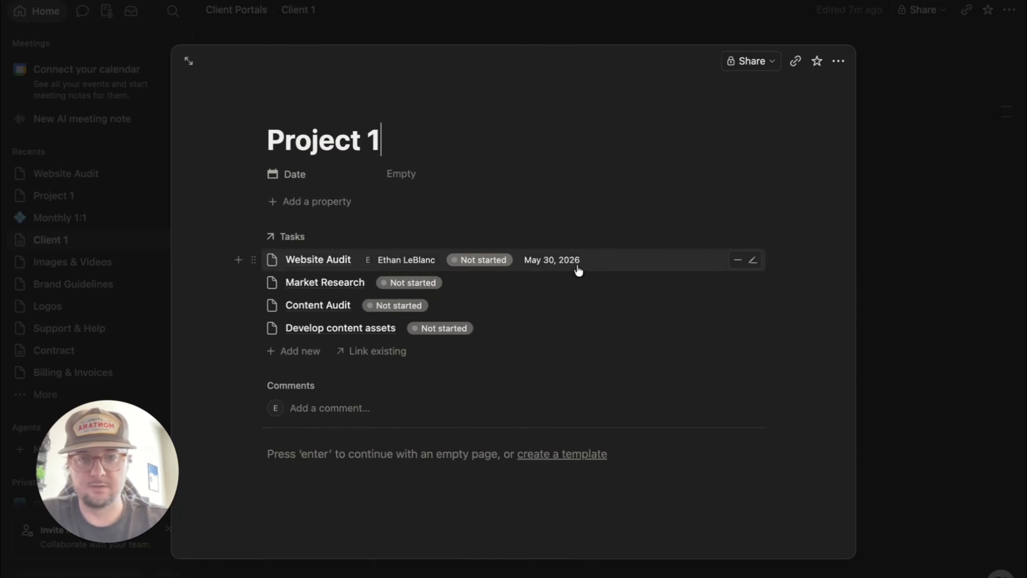
# - Give Market Research a May 21, 2026 due date and assign it to yourself
pyautogui.click(314, 284)
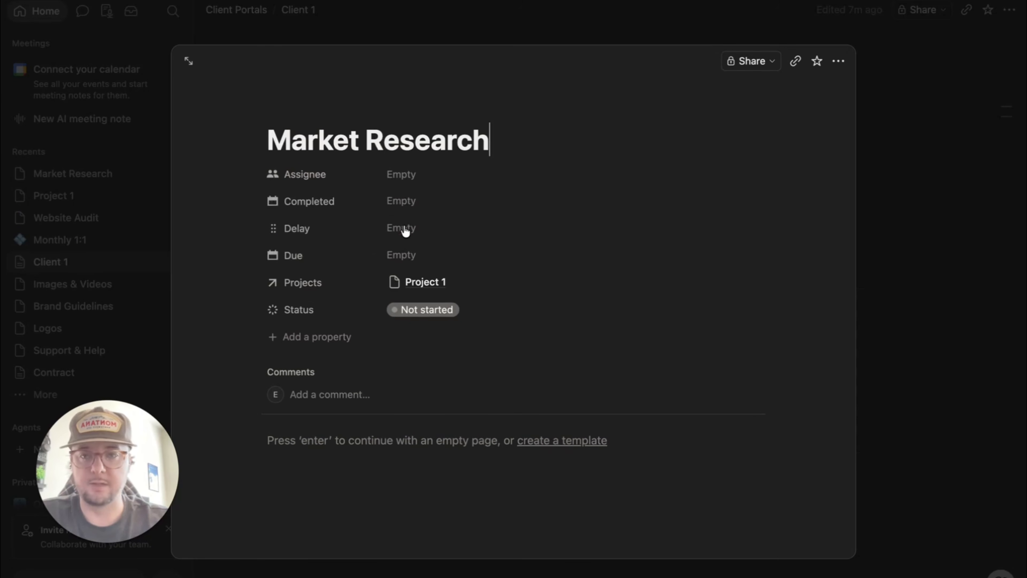
pyautogui.click(397, 255)
pyautogui.click(490, 406)
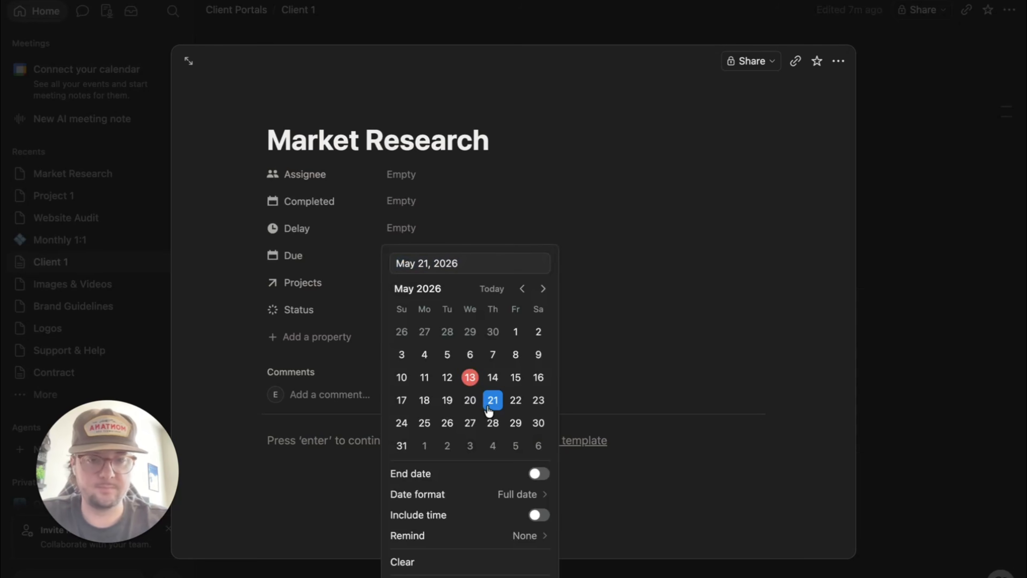
pyautogui.click(617, 230)
pyautogui.click(404, 174)
pyautogui.click(431, 225)
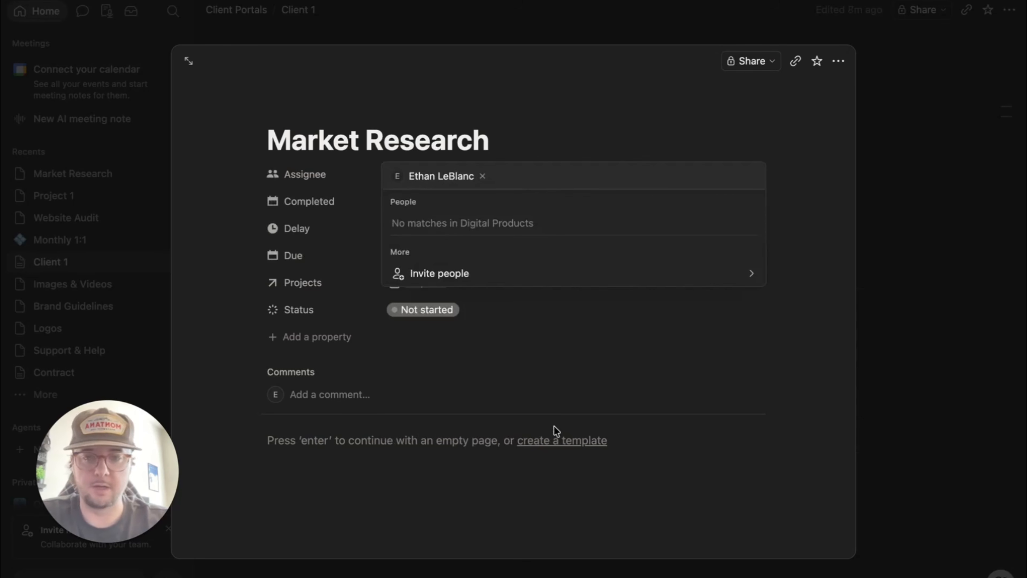
pyautogui.click(534, 361)
pyautogui.press('super+[')
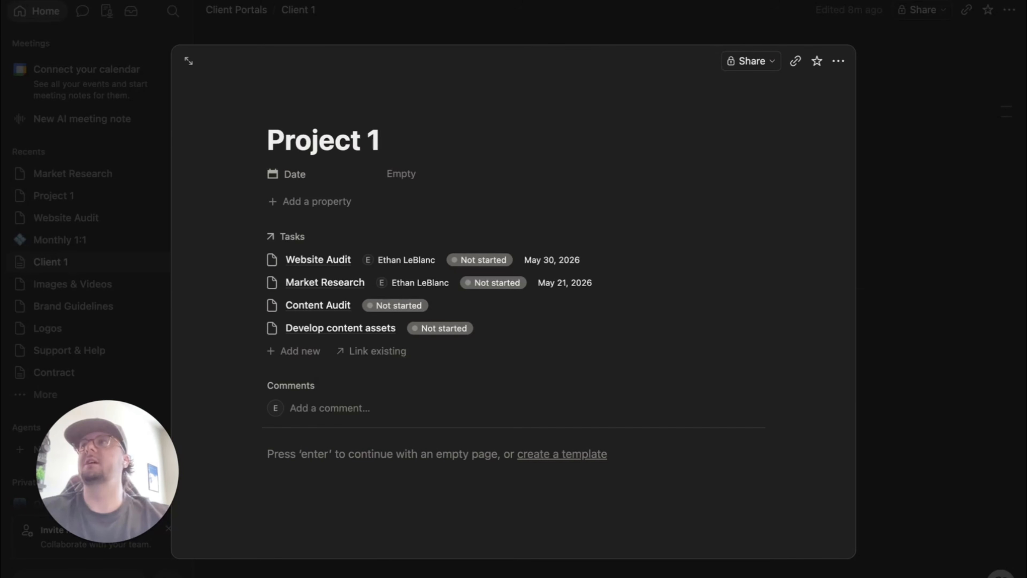
# - Add a Status property to Project 1
pyautogui.click(315, 202)
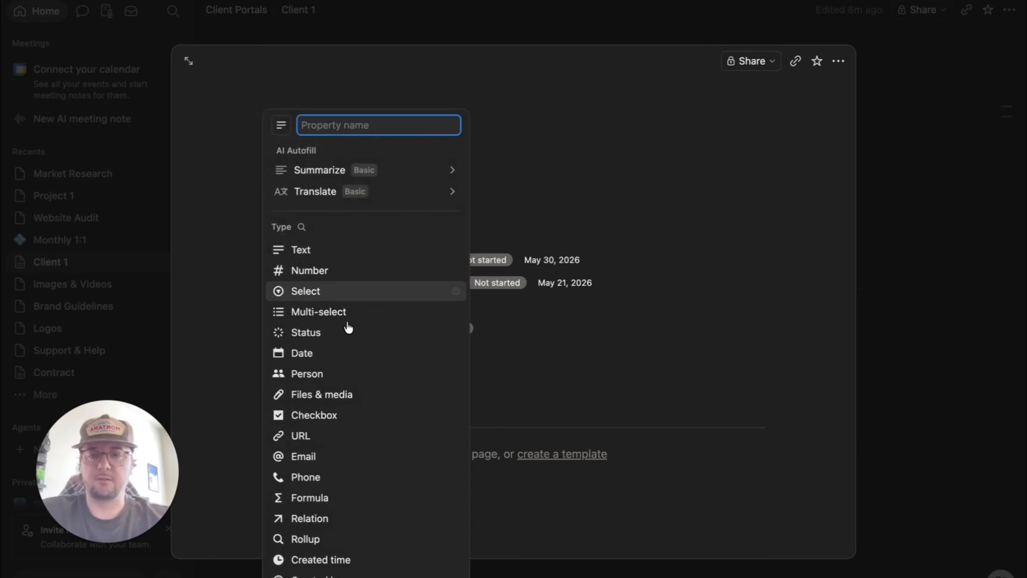
pyautogui.click(313, 333)
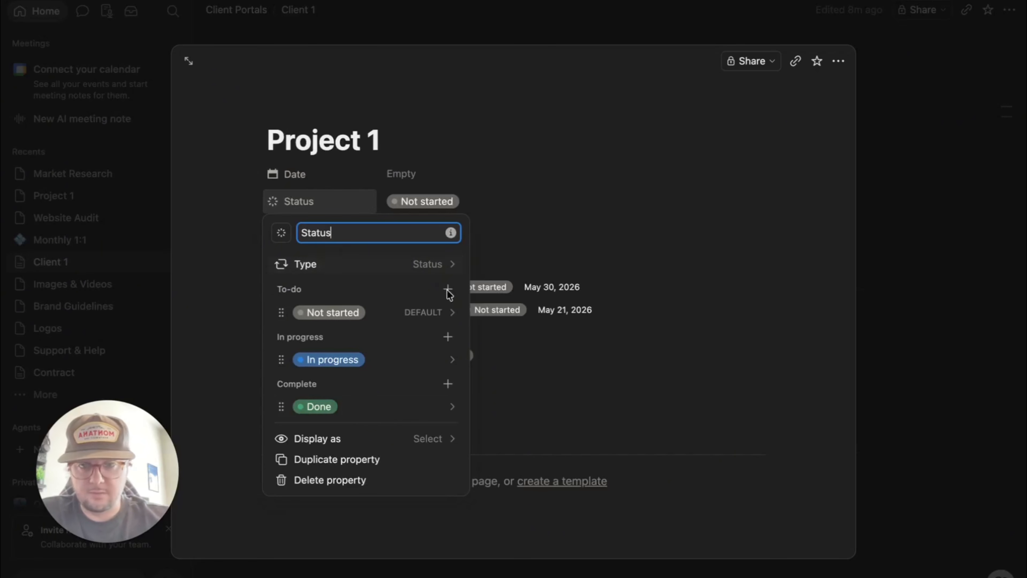
pyautogui.click(536, 420)
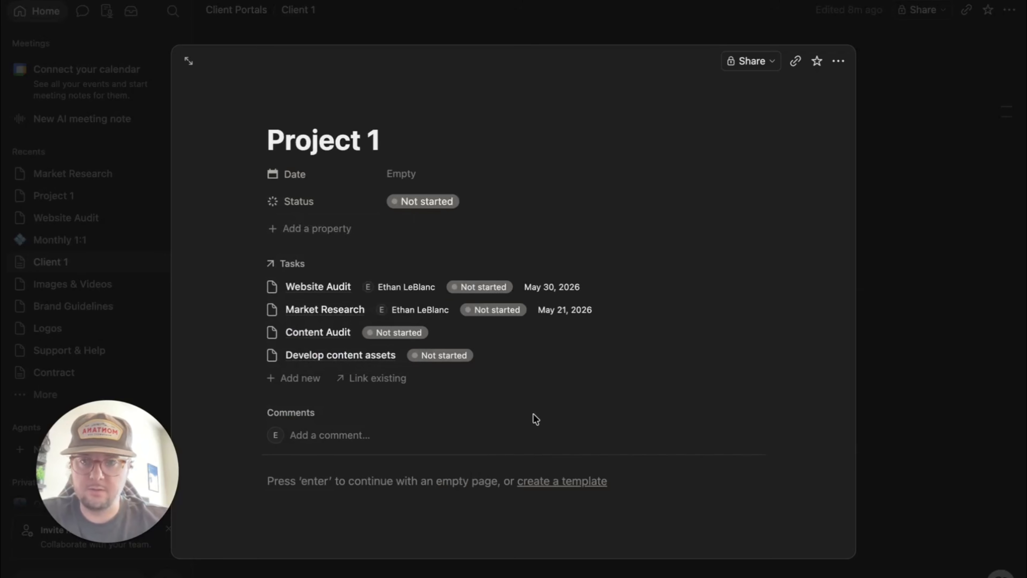
# - Add a Person property named Owner to Project 1
pyautogui.click(289, 222)
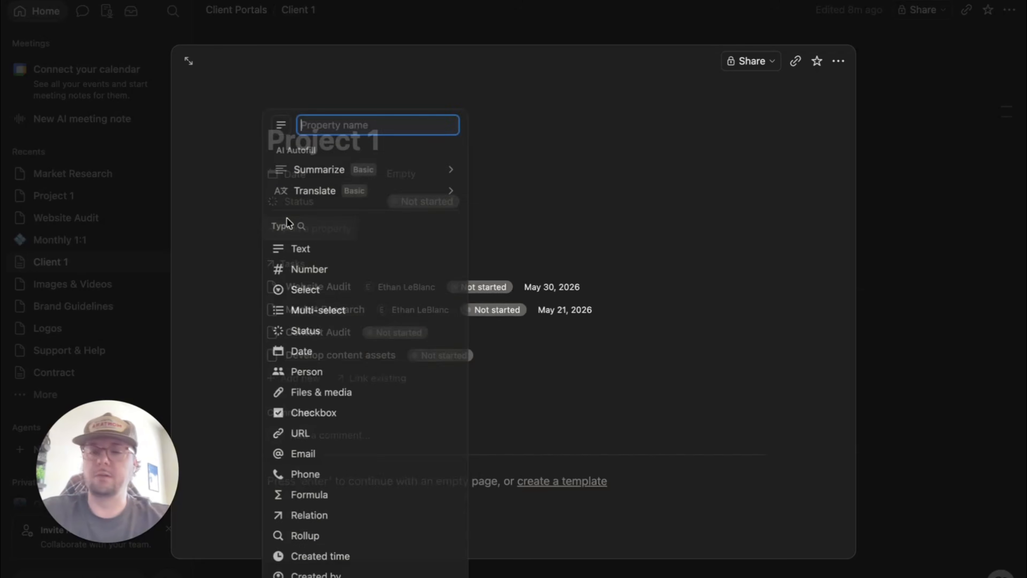
pyautogui.click(301, 375)
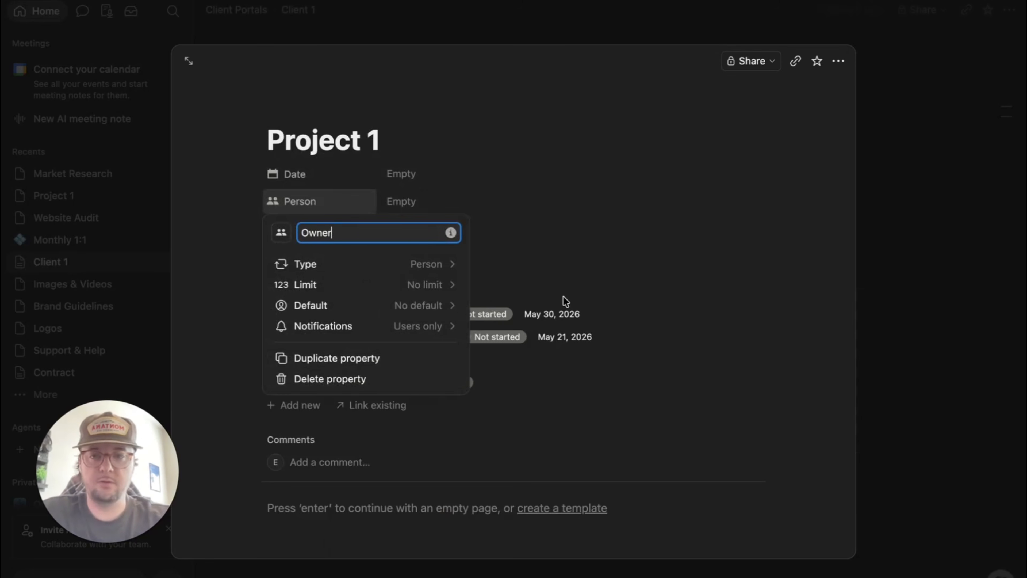
pyautogui.click(566, 263)
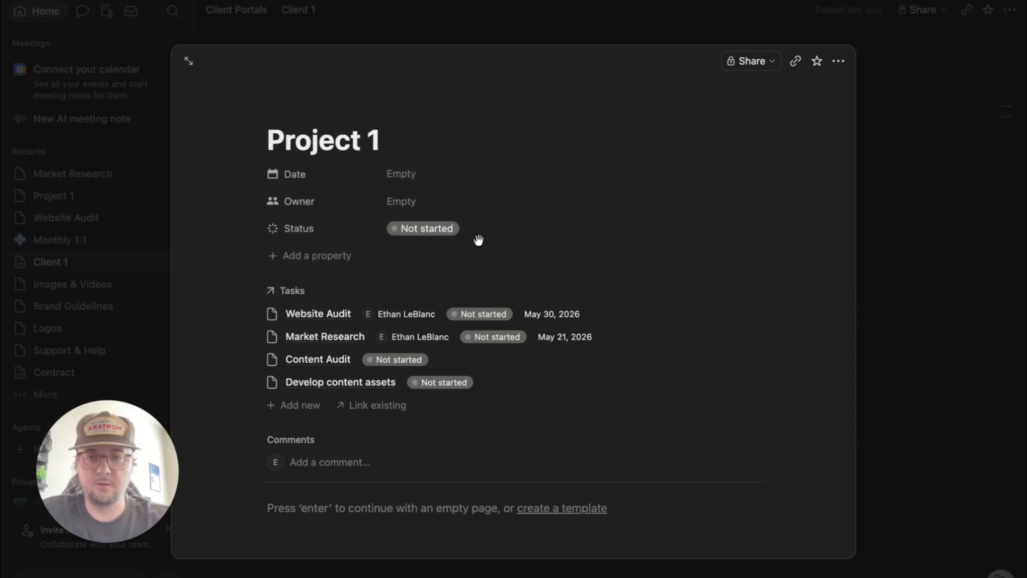
pyautogui.click(310, 254)
pyautogui.click(575, 224)
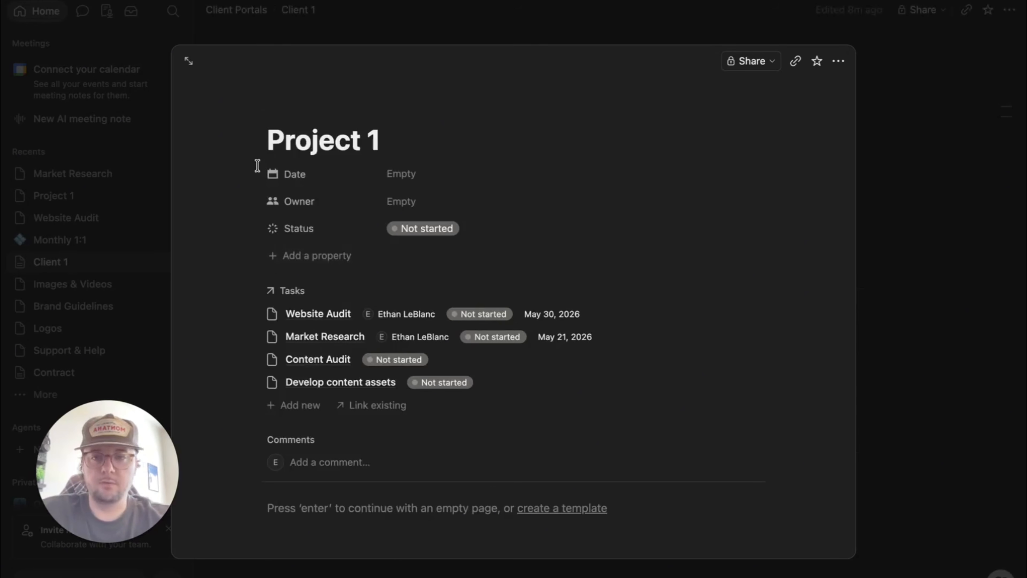
# - Set Project 1's Date to the range May 13, 2026 – June 1, 2026
pyautogui.click(410, 176)
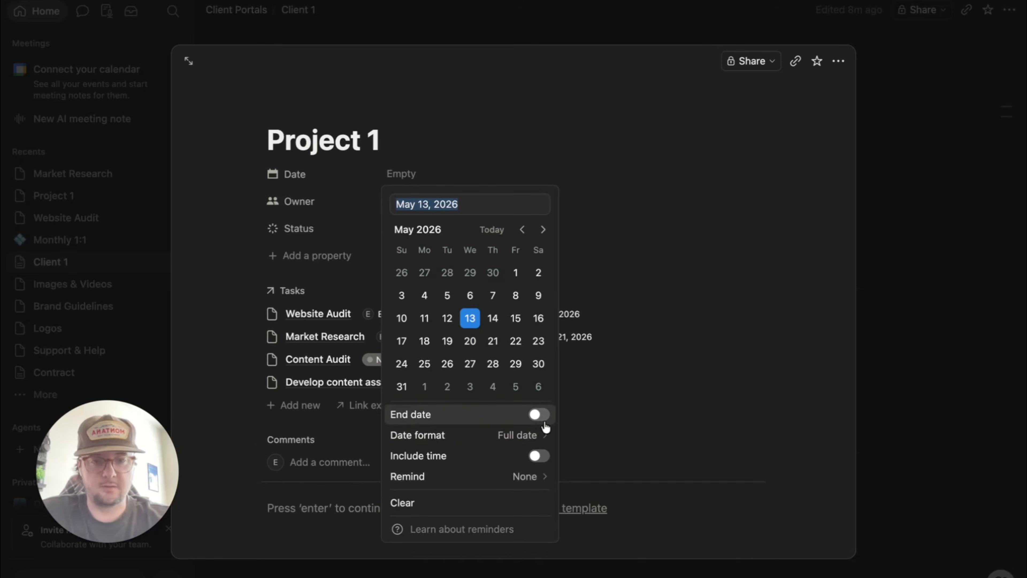
pyautogui.click(539, 414)
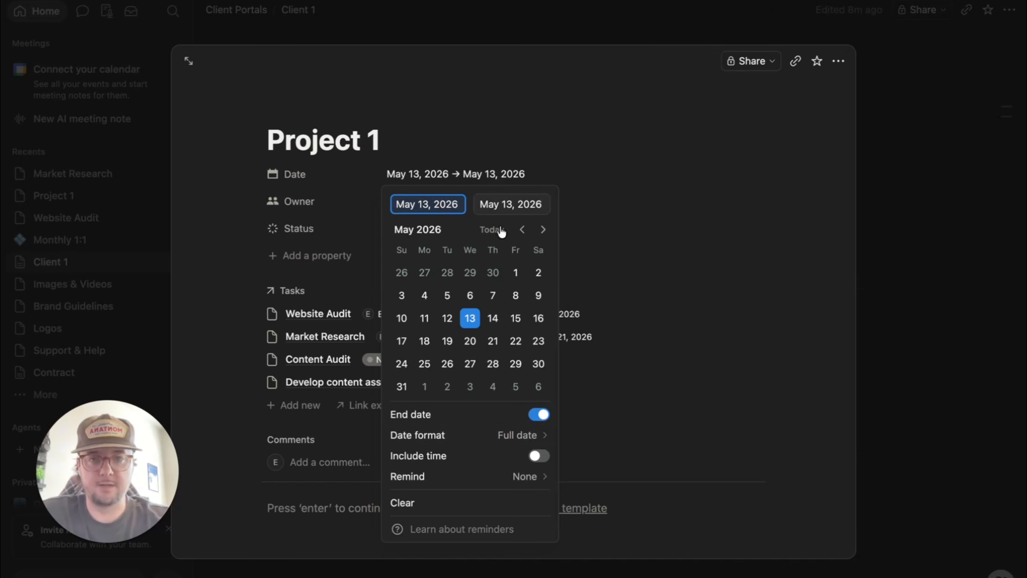
pyautogui.click(543, 230)
pyautogui.click(425, 272)
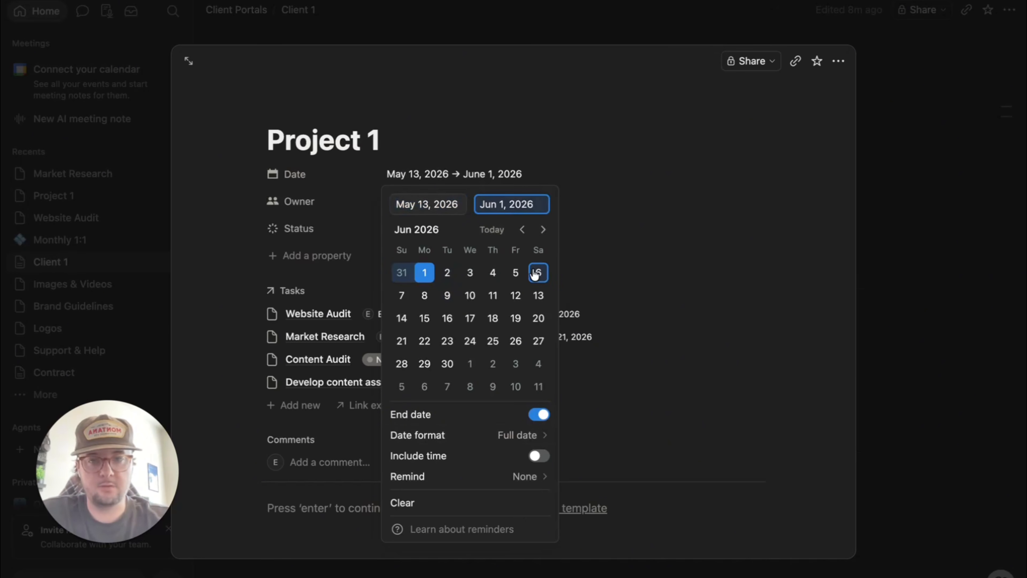
pyautogui.click(652, 394)
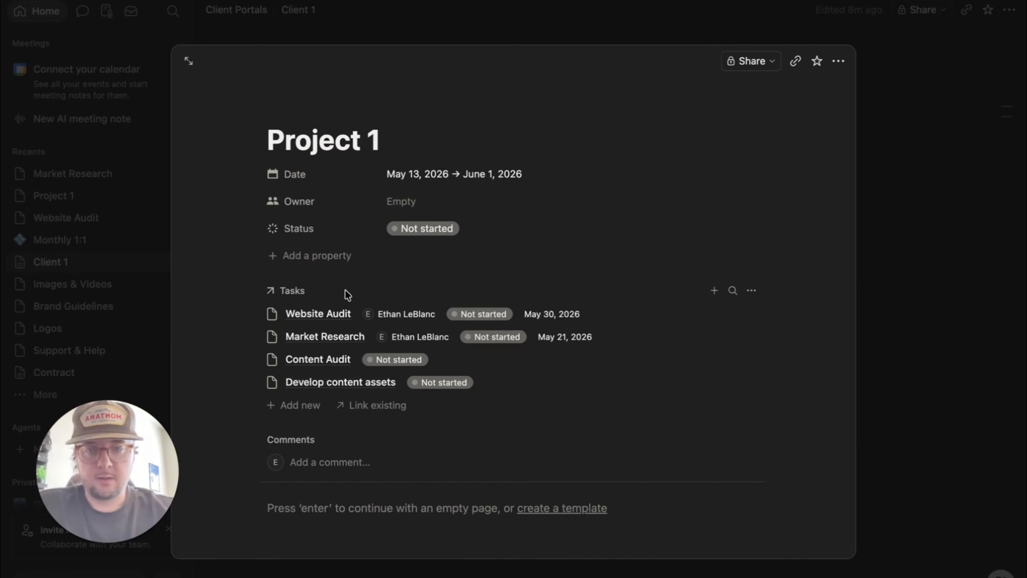
pyautogui.scroll(-2, 348, 295)
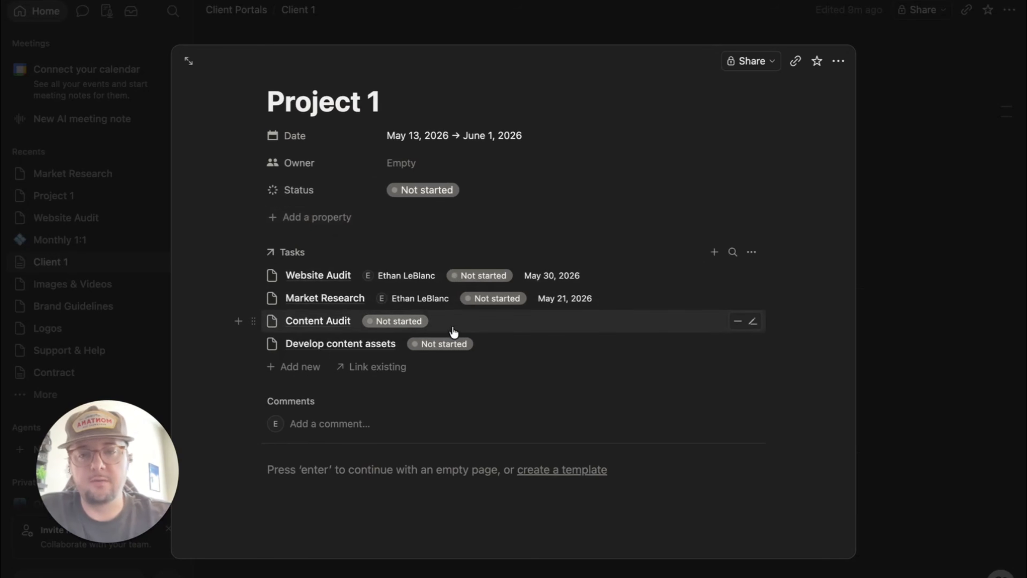
pyautogui.scroll(2, 445, 299)
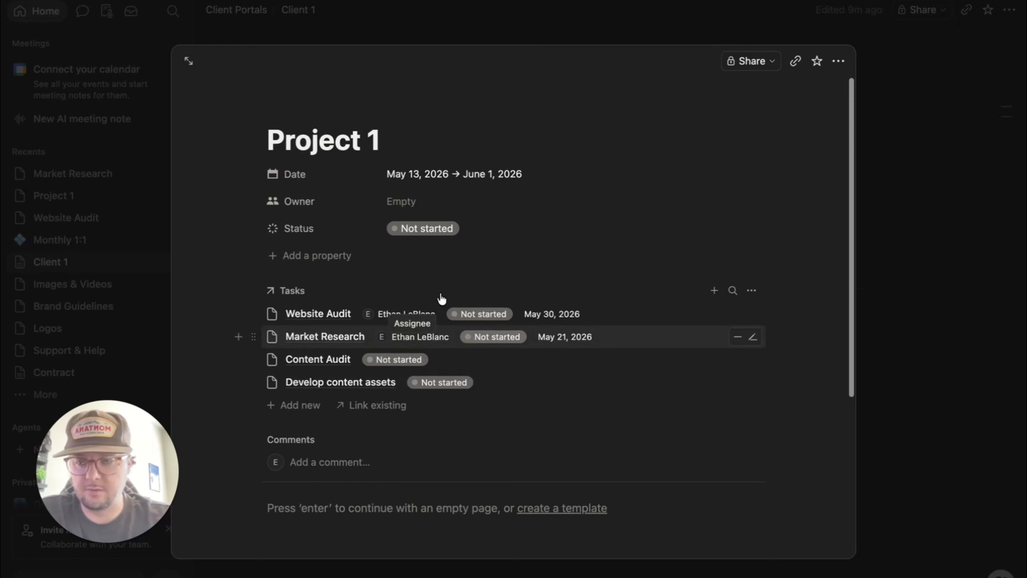
# - Add a Rollup property named Completion that draws from the Tasks relation
pyautogui.click(307, 256)
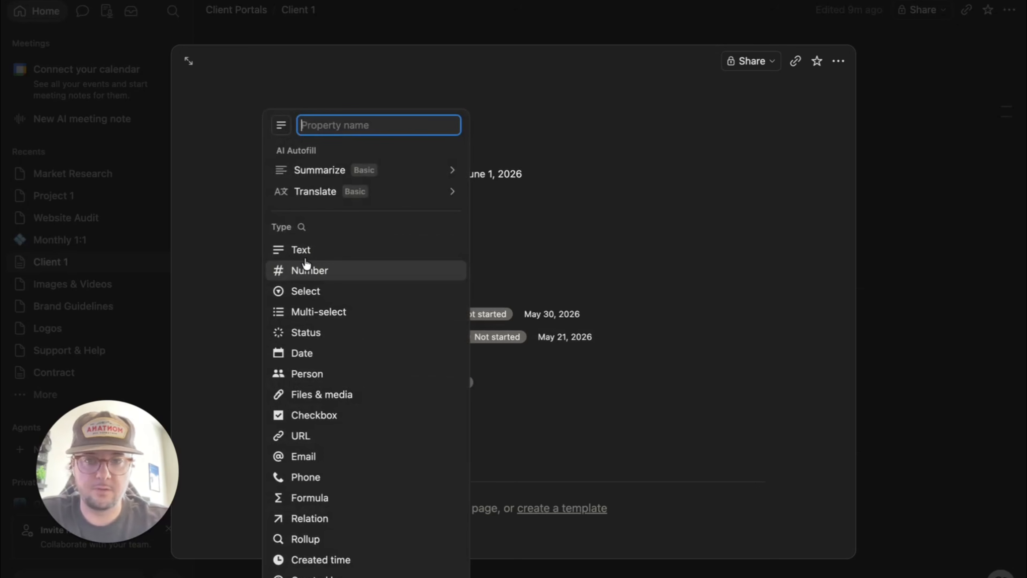
pyautogui.click(312, 543)
pyautogui.press('BackSpace')
pyautogui.press('BackSpace')
pyautogui.press('BackSpace')
pyautogui.press('BackSpace')
pyautogui.press('BackSpace')
pyautogui.press('BackSpace')
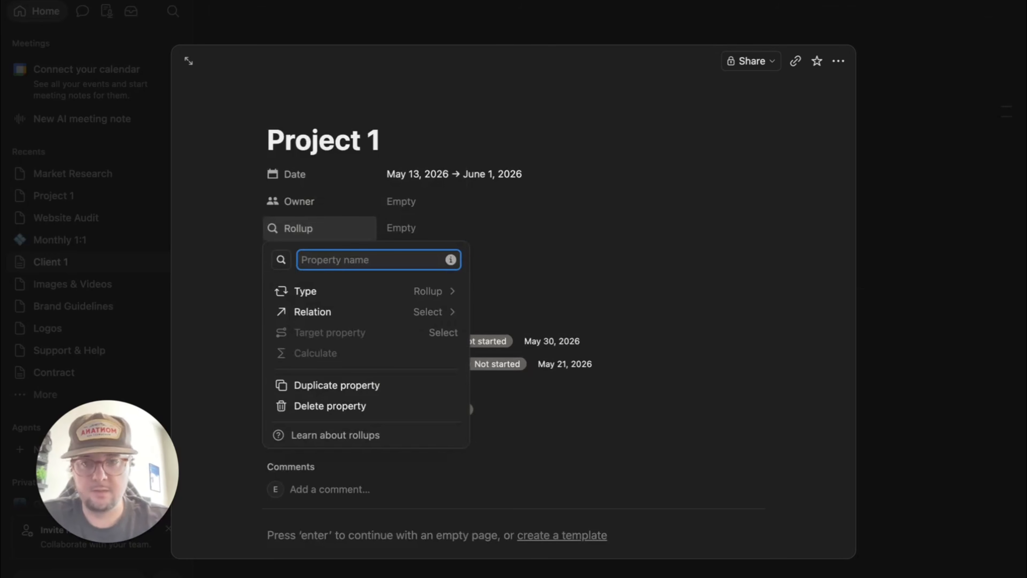
pyautogui.write('Completion')
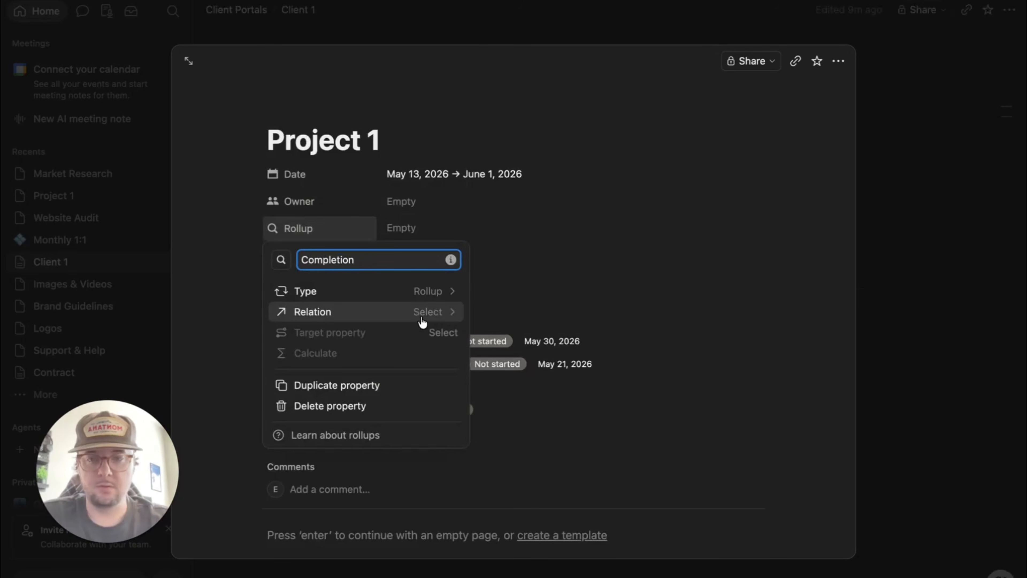
pyautogui.click(423, 320)
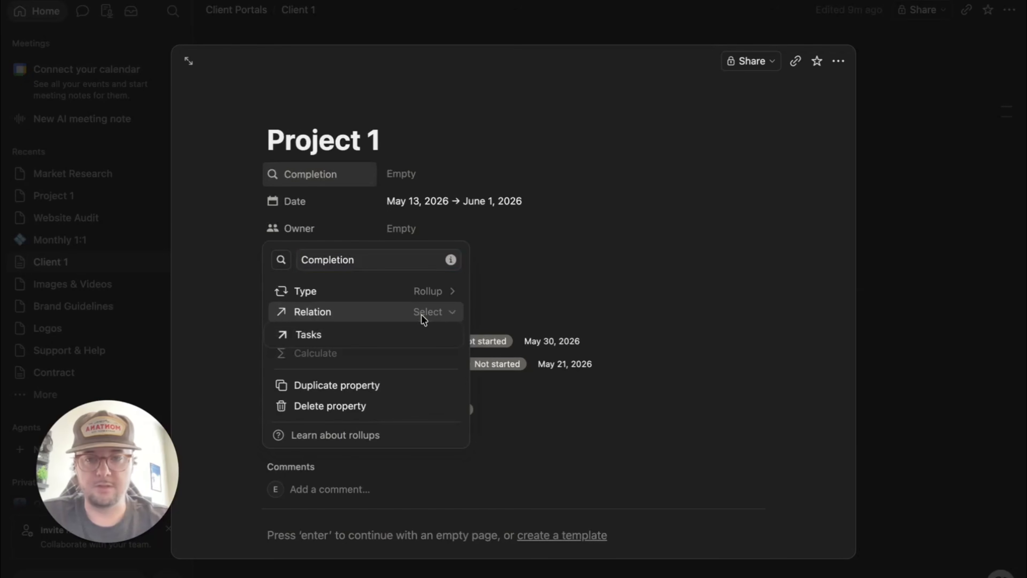
pyautogui.click(300, 339)
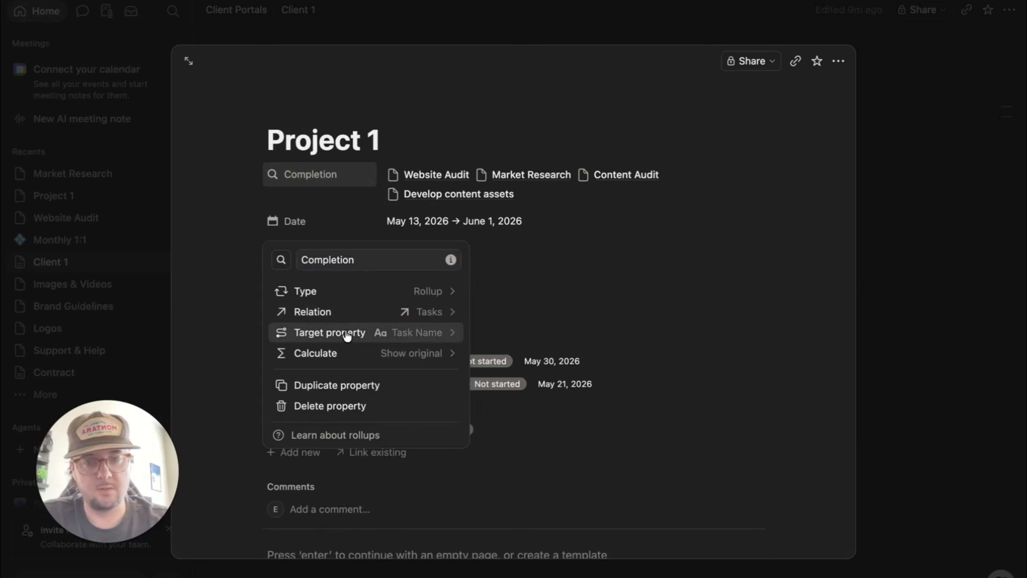
# - Roll up Status as percent Complete, shown as a blue bar
pyautogui.click(335, 332)
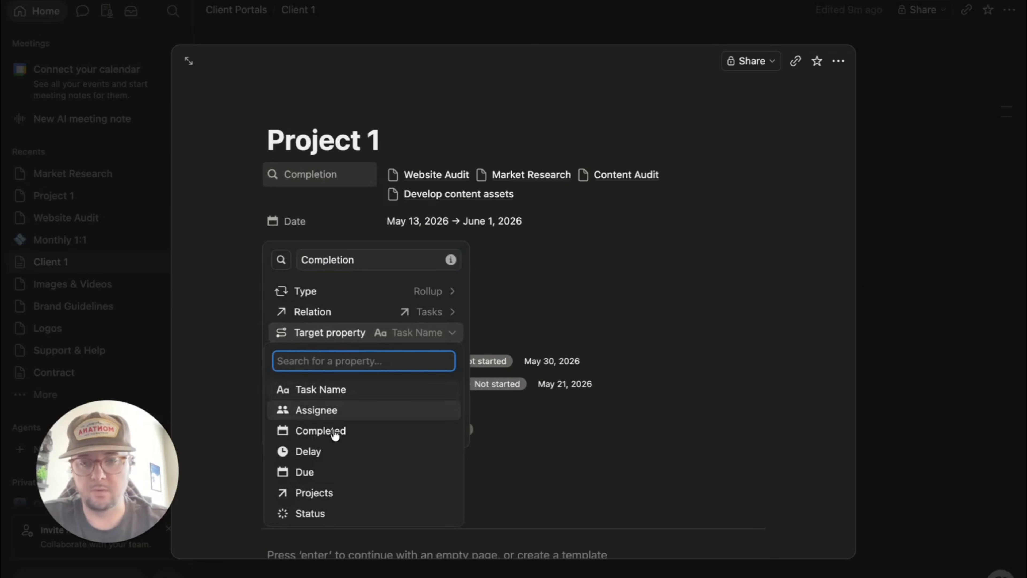
pyautogui.click(315, 506)
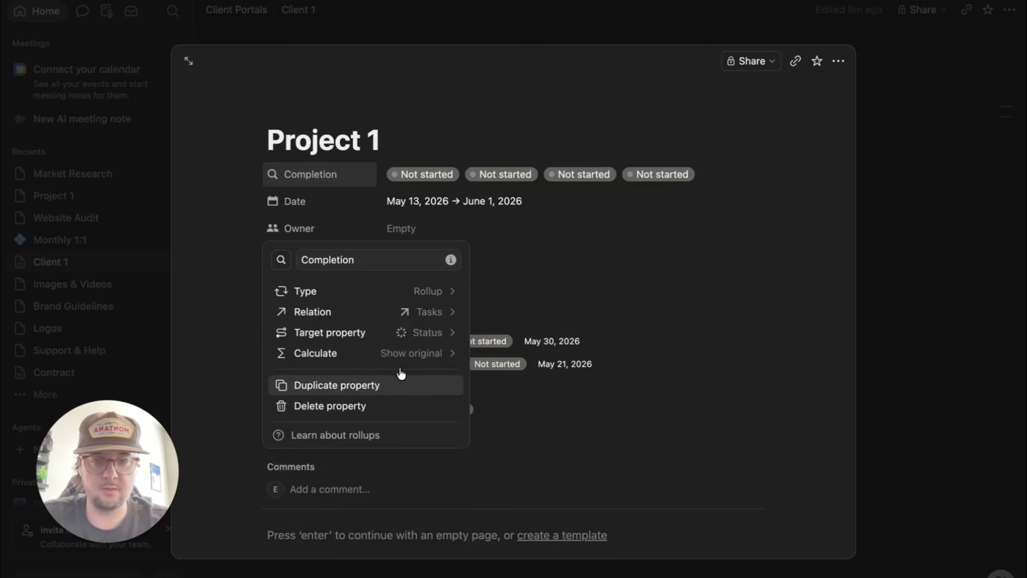
pyautogui.click(369, 358)
pyautogui.moveTo(385, 421)
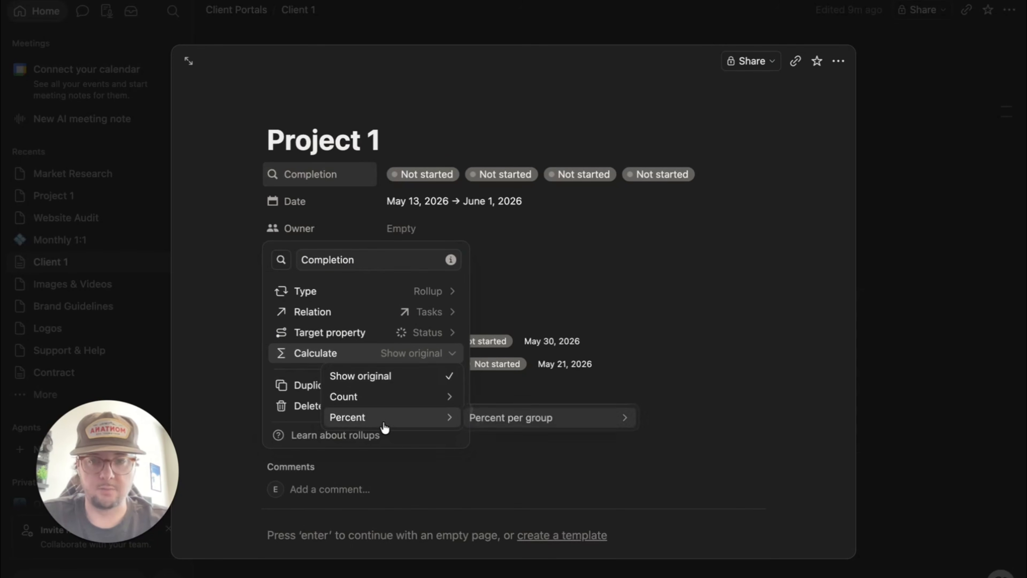
pyautogui.moveTo(493, 416)
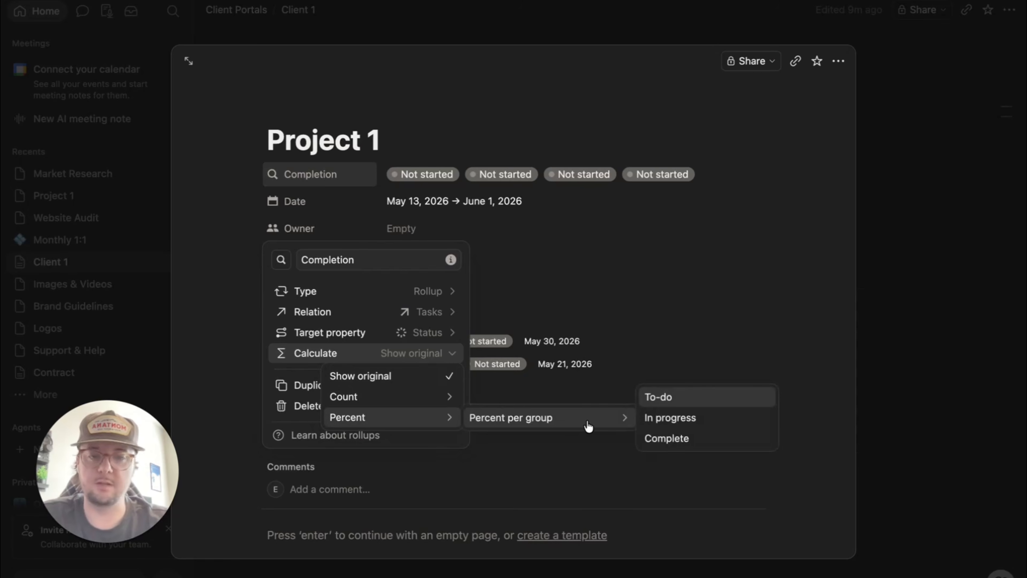
pyautogui.click(675, 436)
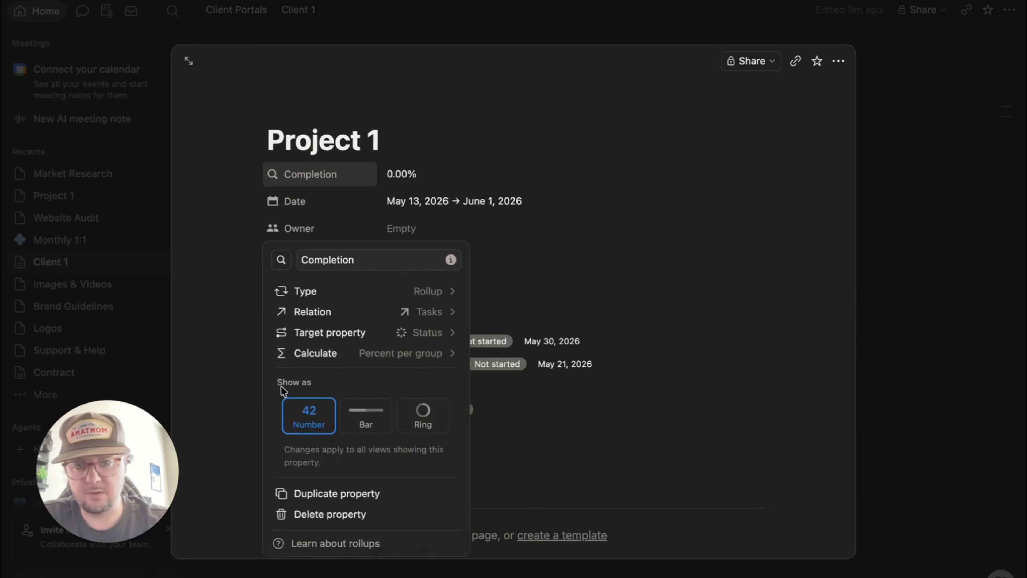
pyautogui.click(360, 427)
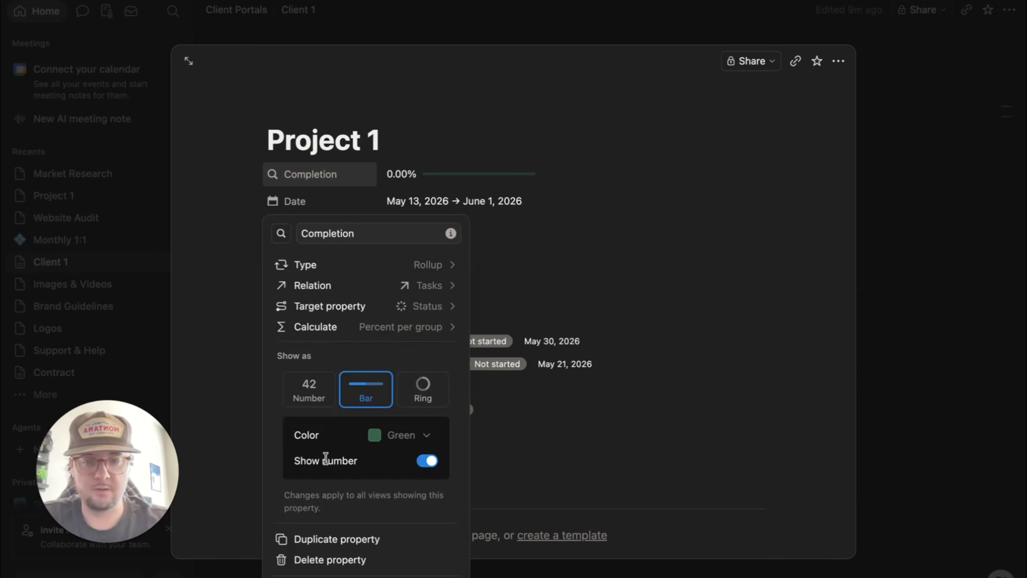
pyautogui.click(425, 437)
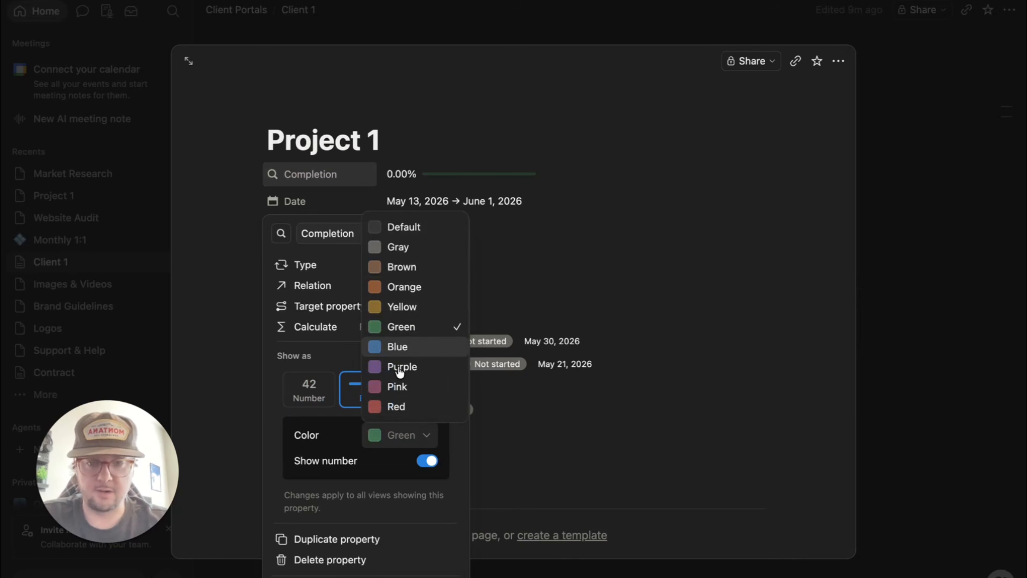
pyautogui.click(405, 348)
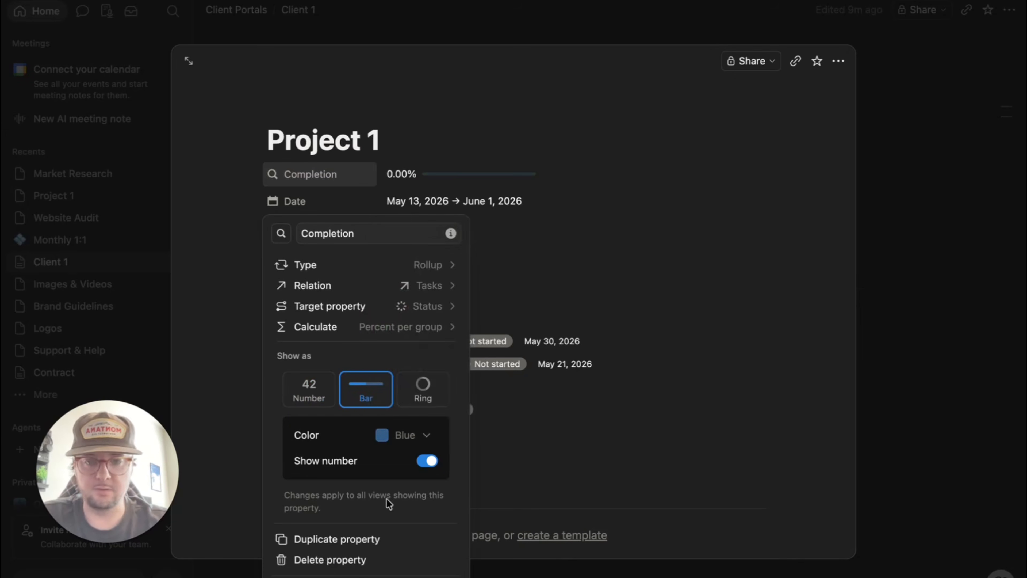
# - Mark Website Audit, Market Research and Content Audit as Done, bringing Completion to 75%
pyautogui.click(500, 461)
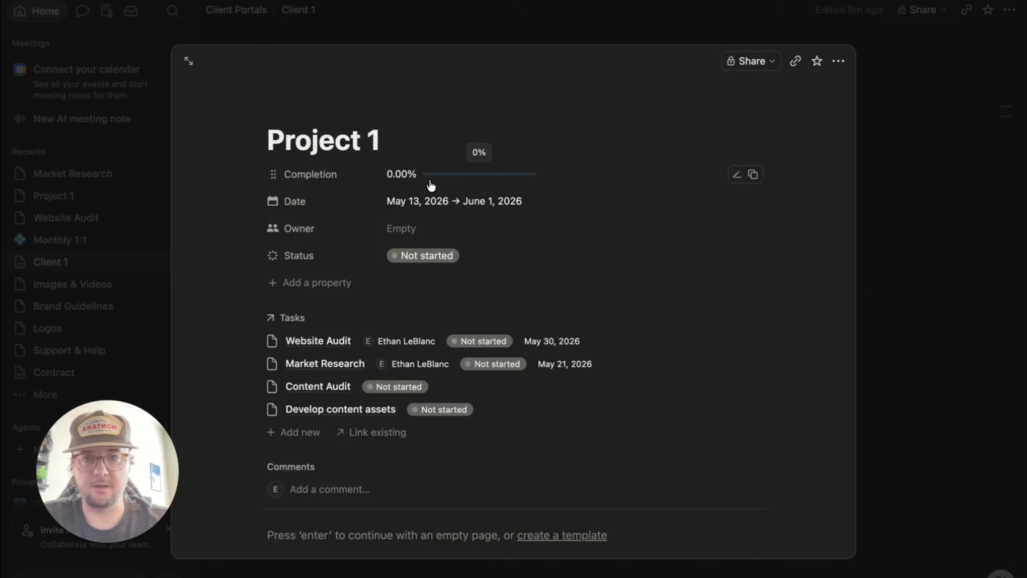
pyautogui.click(485, 340)
pyautogui.click(467, 496)
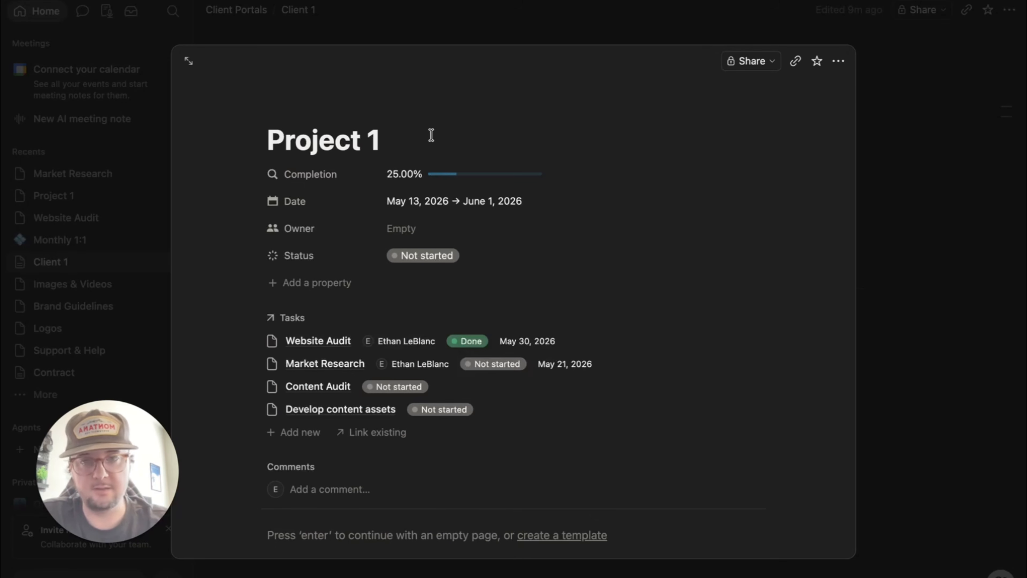
pyautogui.click(479, 364)
pyautogui.click(483, 522)
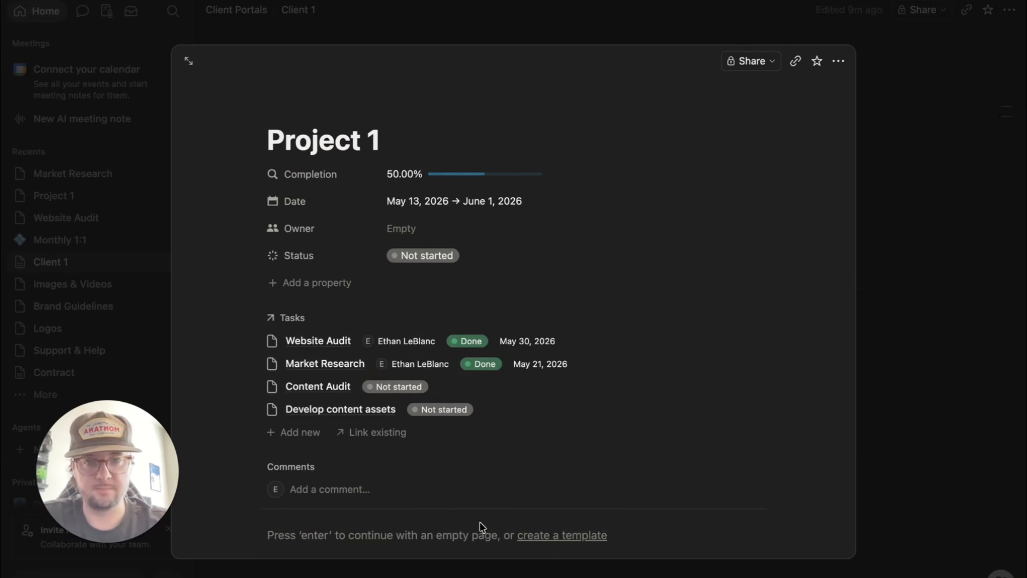
pyautogui.click(425, 388)
pyautogui.click(425, 540)
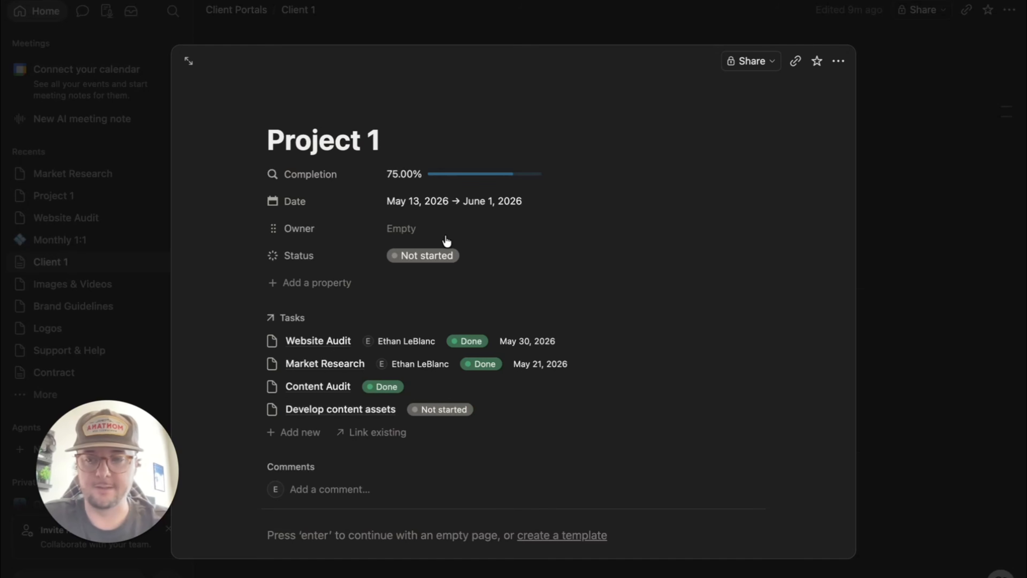
pyautogui.scroll(-2, 494, 283)
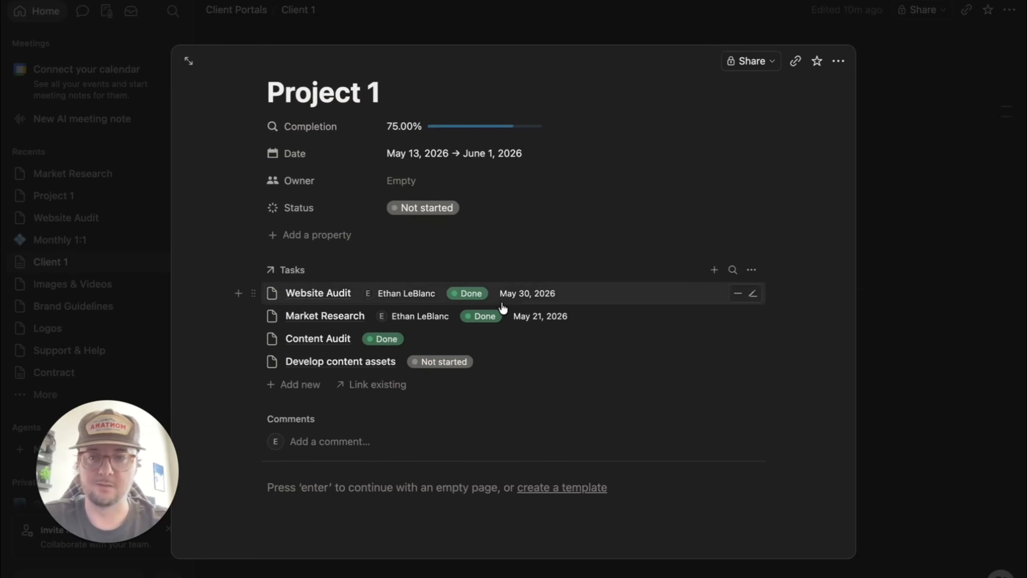
pyautogui.scroll(2, 312, 340)
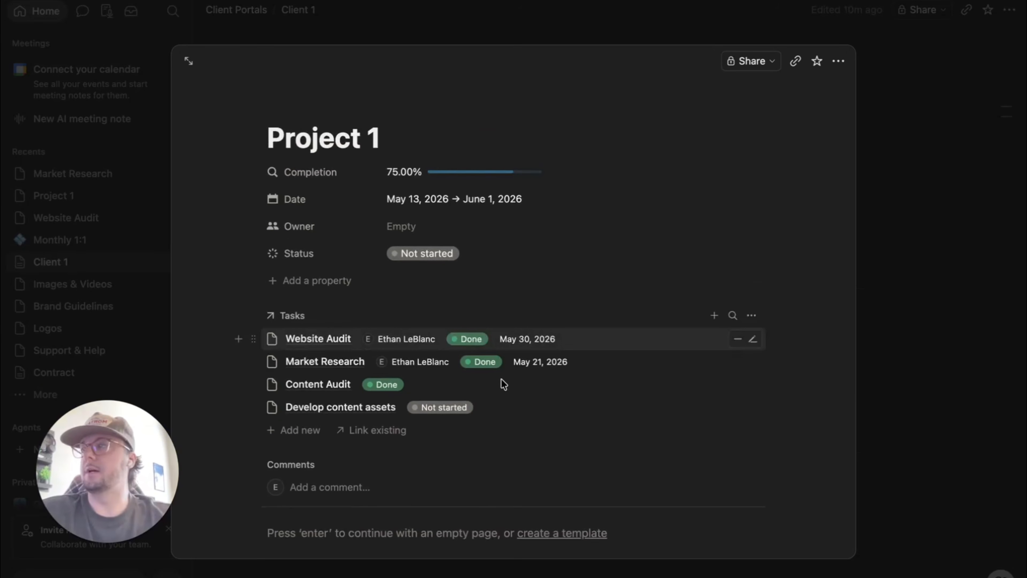
pyautogui.scroll(-8, 503, 384)
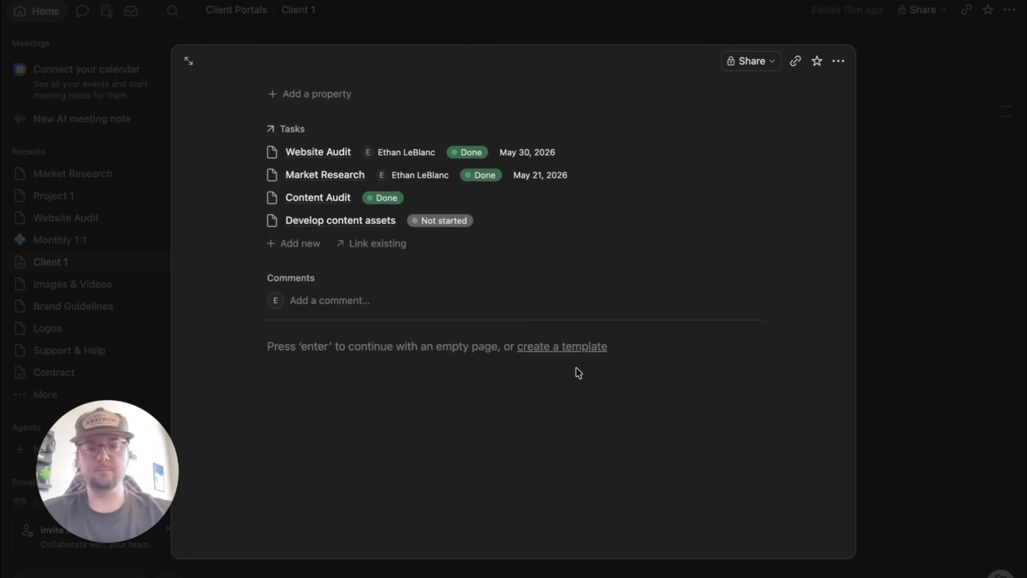
# - Create a new Projects database template titled 'Template' and move into its body
pyautogui.scroll(5, 578, 372)
pyautogui.scroll(-3, 575, 308)
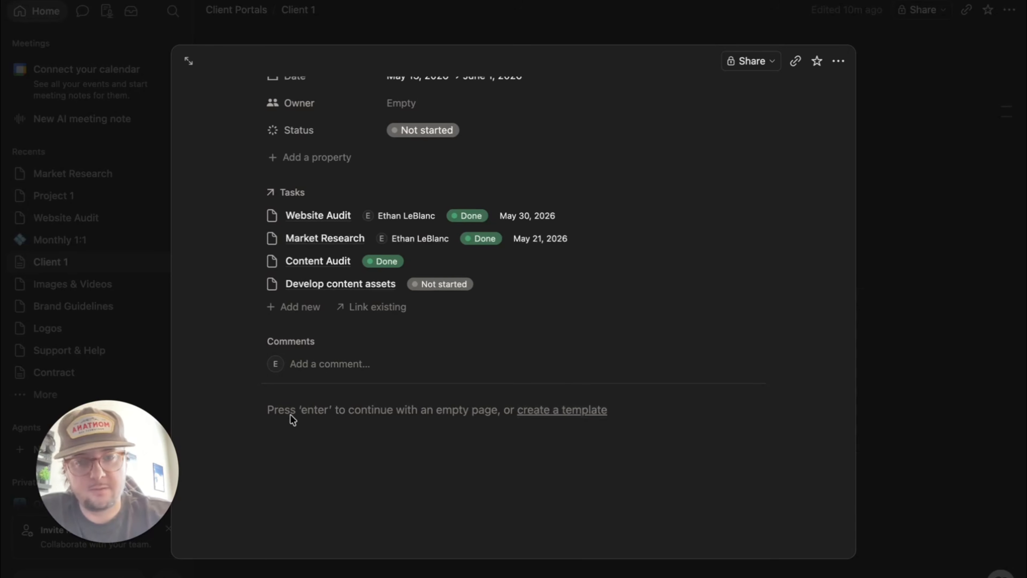
pyautogui.click(551, 410)
pyautogui.write('Template')
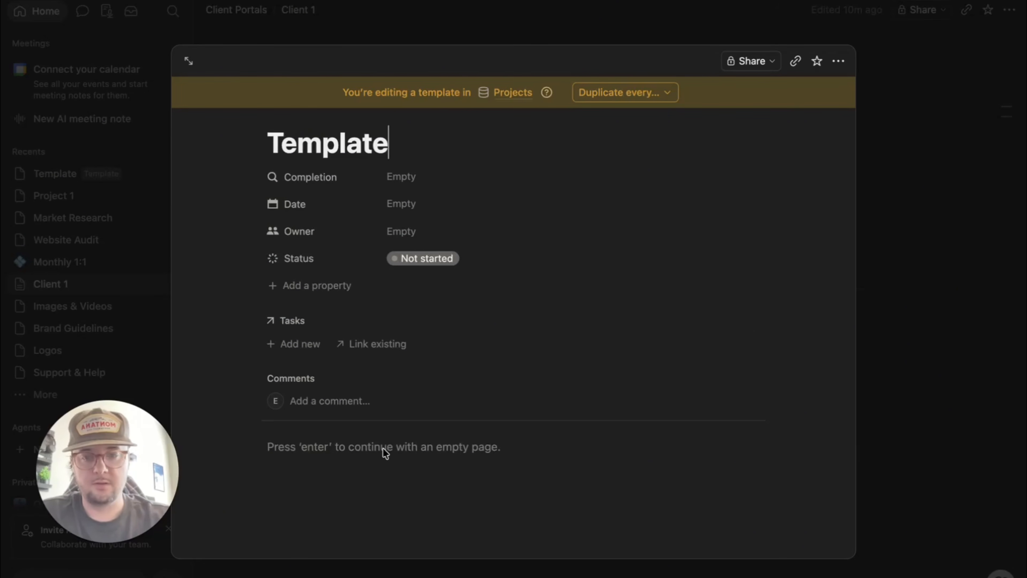
pyautogui.press('Return')
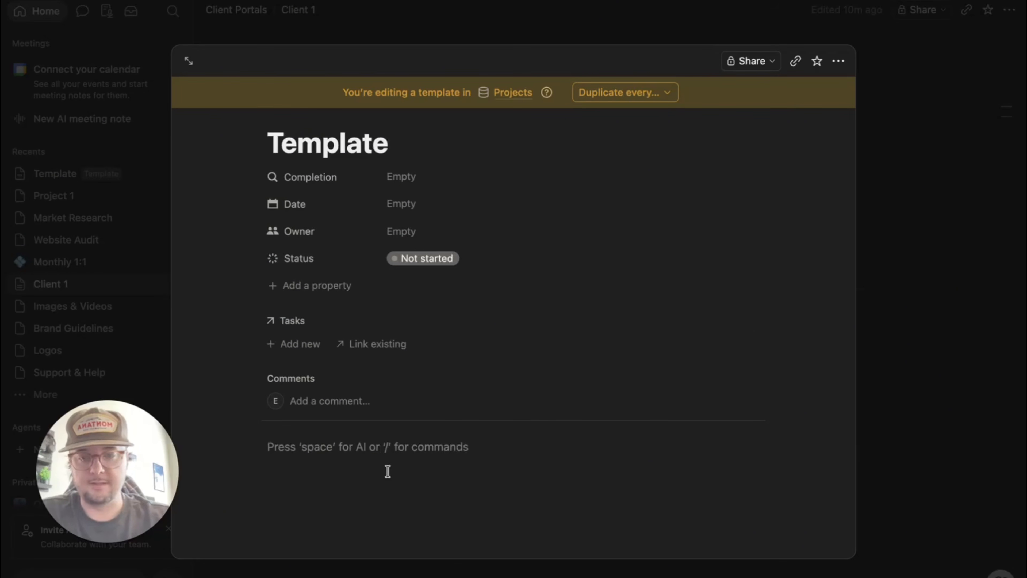
pyautogui.scroll(-3, 387, 472)
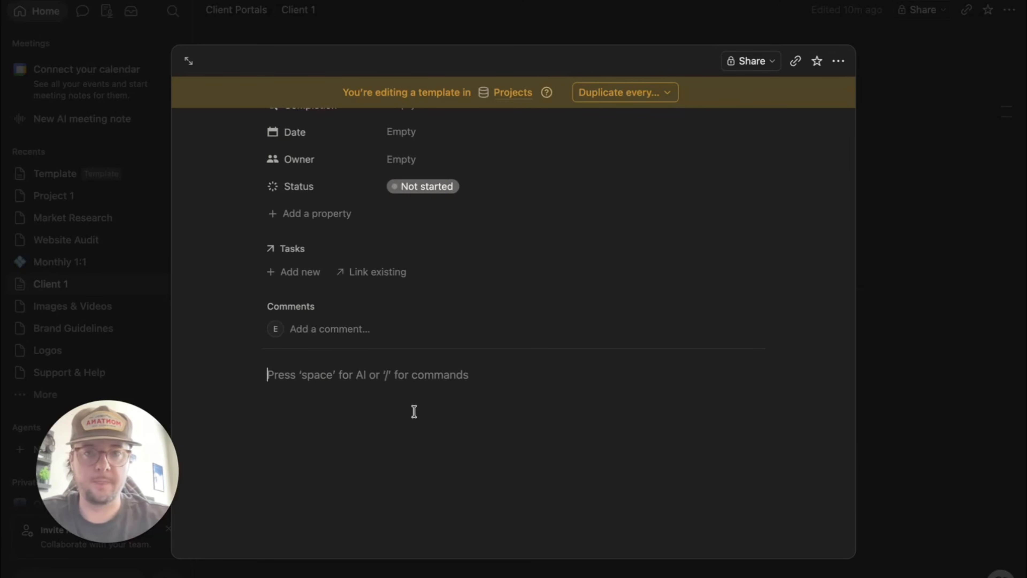
pyautogui.scroll(1, 414, 412)
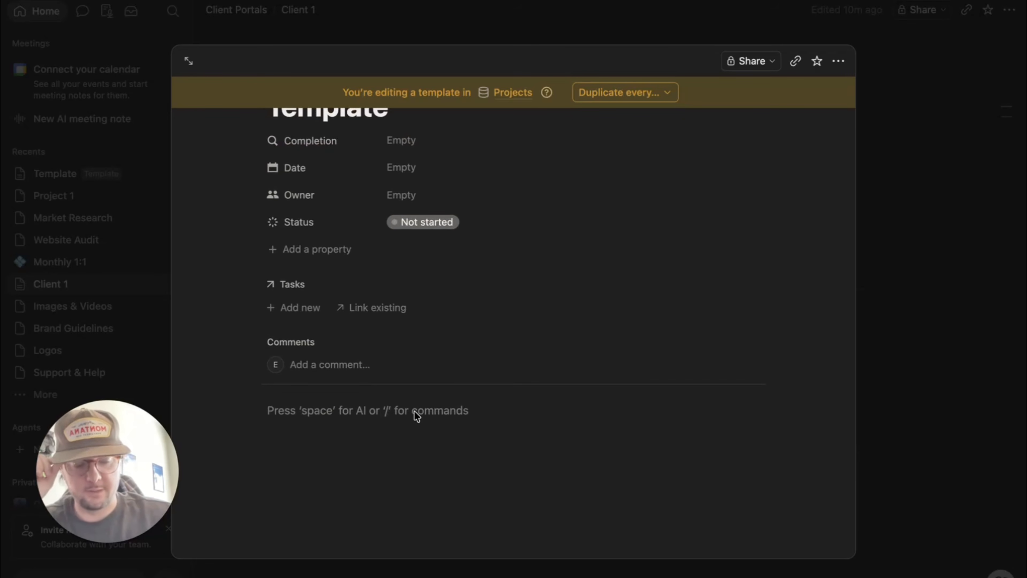
# - Add an 'About this project' heading with a '[summary of project]' line beneath
pyautogui.write('/h1')
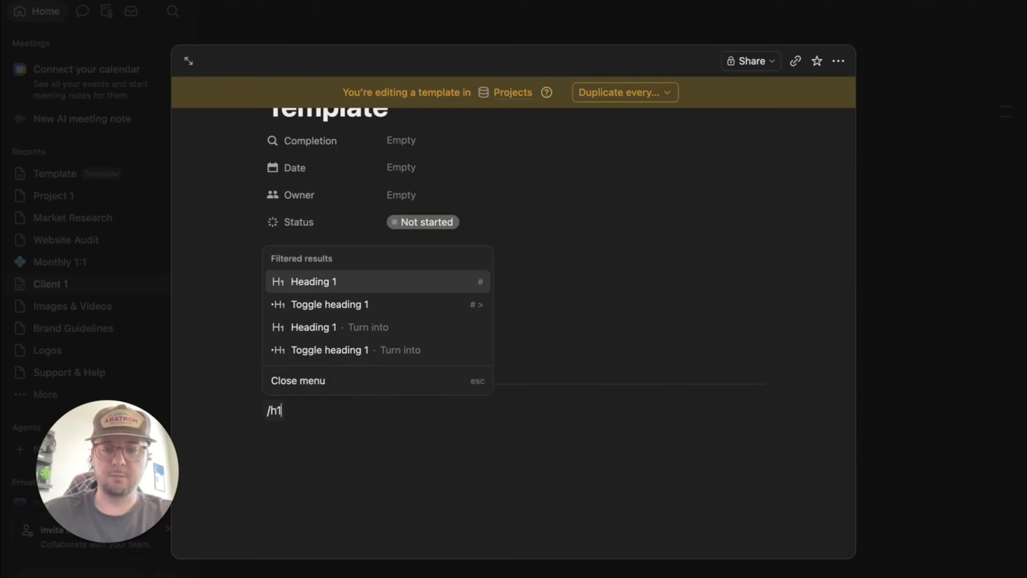
pyautogui.press('Return')
pyautogui.write('About thi')
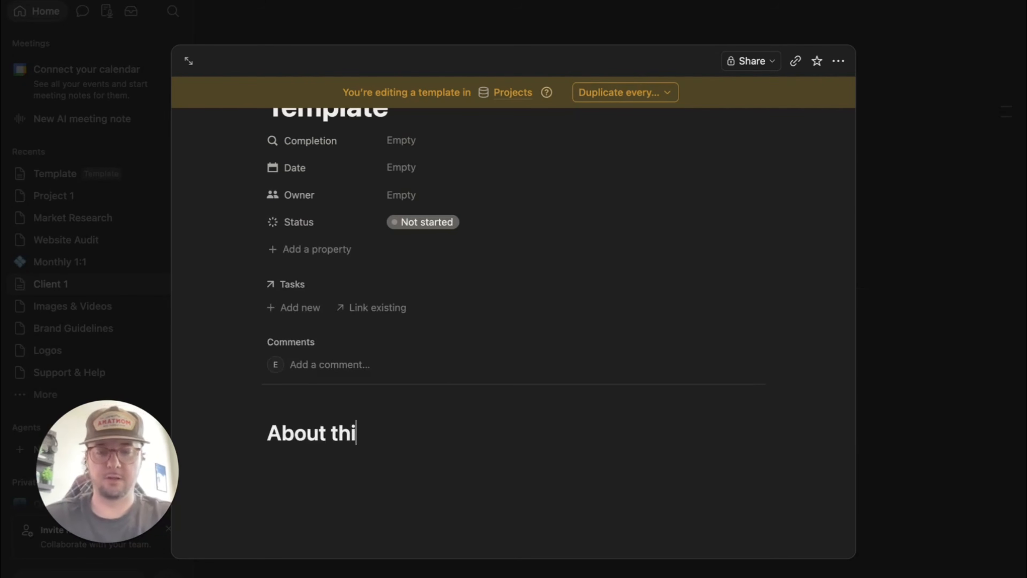
pyautogui.write('s project')
pyautogui.press('Return')
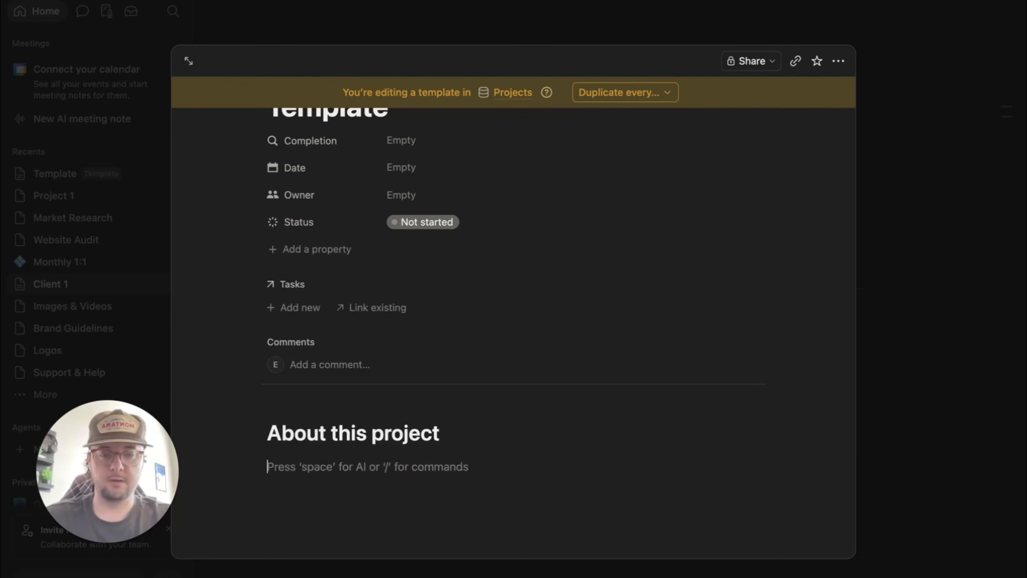
pyautogui.write('[sum')
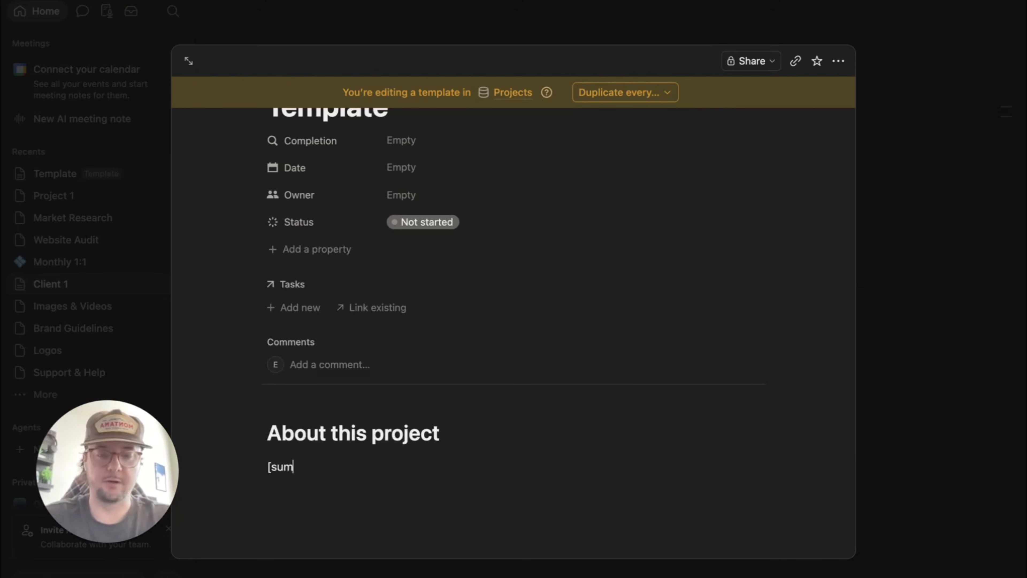
pyautogui.write('mary of project')
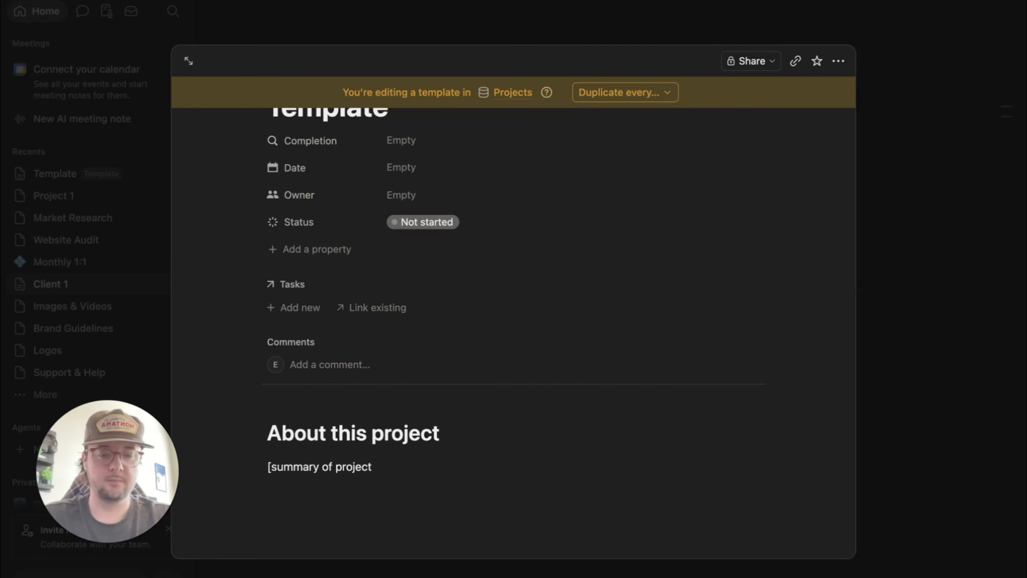
pyautogui.press('Return')
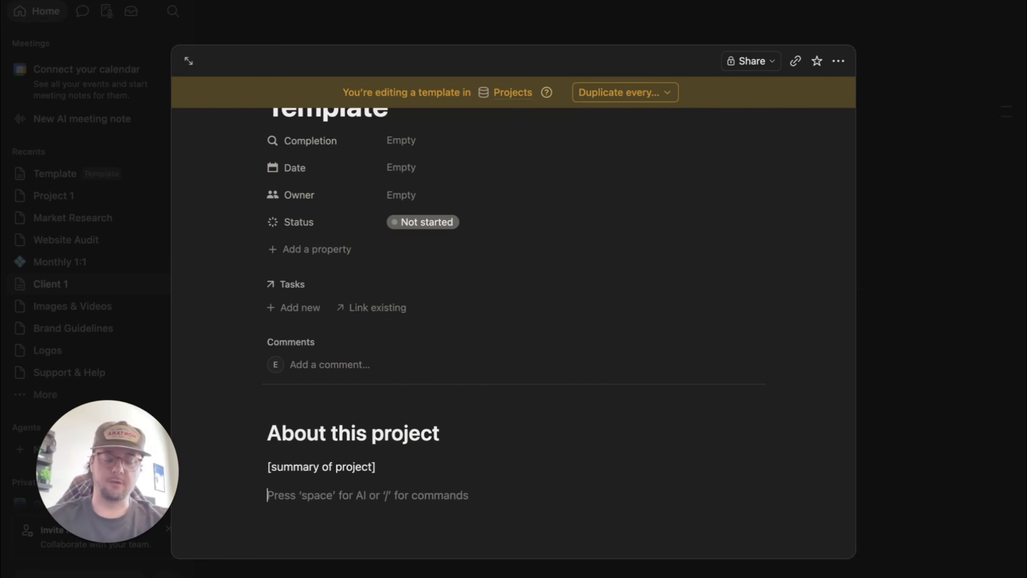
# - Add a 'Video' subheading to the template body
pyautogui.write('/')
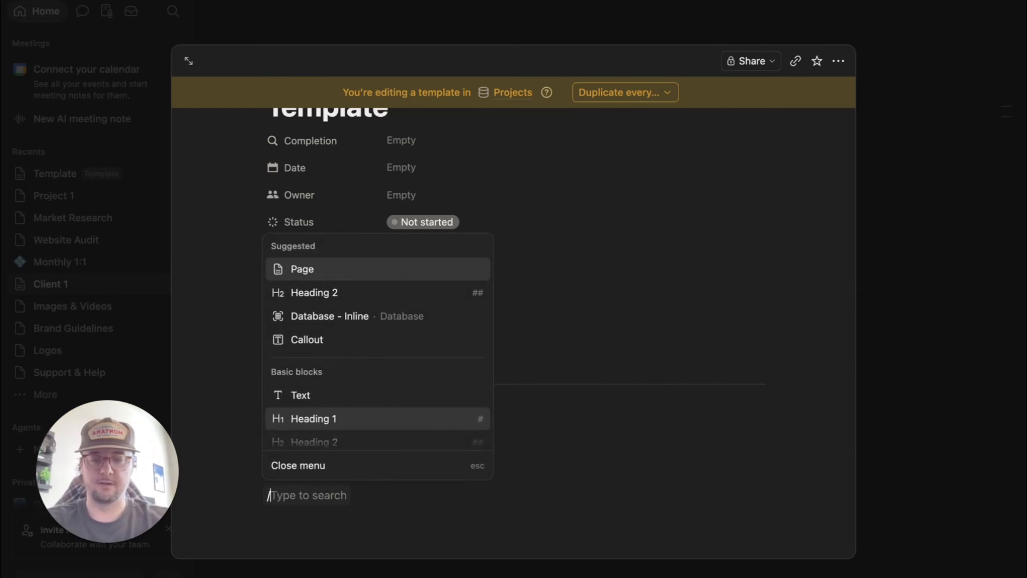
pyautogui.write('h2')
pyautogui.press('Return')
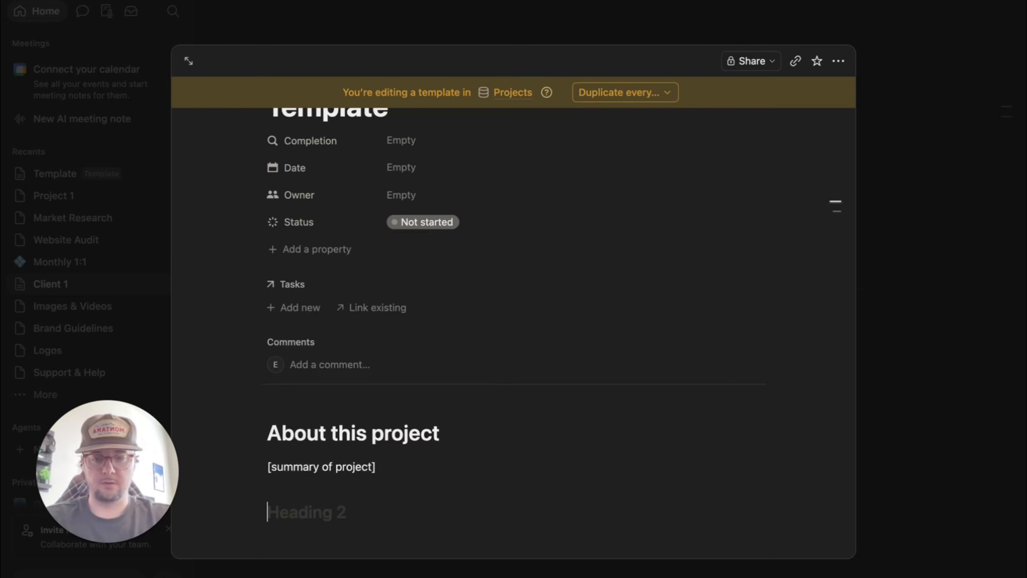
pyautogui.write('Video')
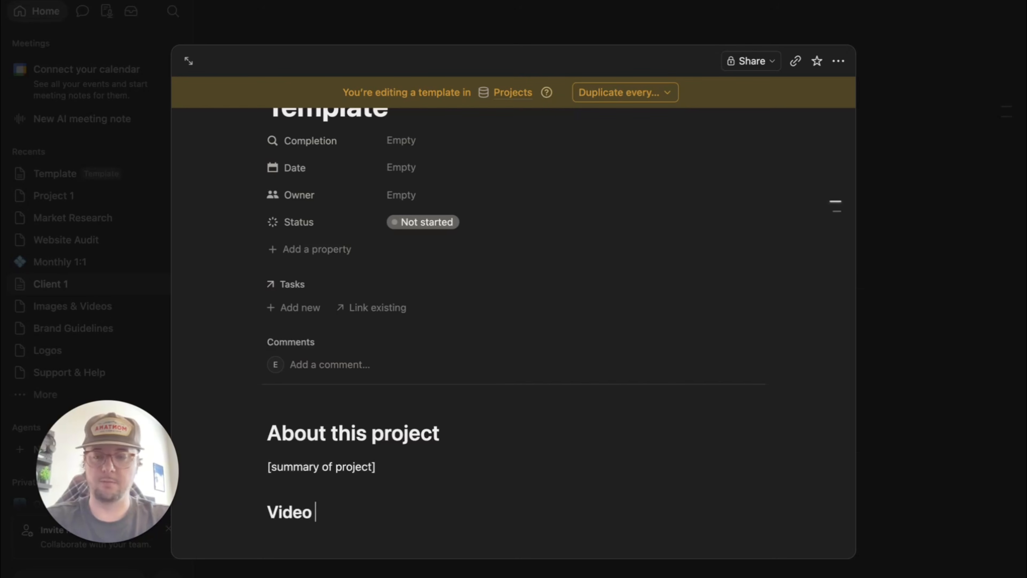
pyautogui.press('Return')
# - Insert an empty general embed below Video, deleting an accidental Google Maps embed
pyautogui.write('/em')
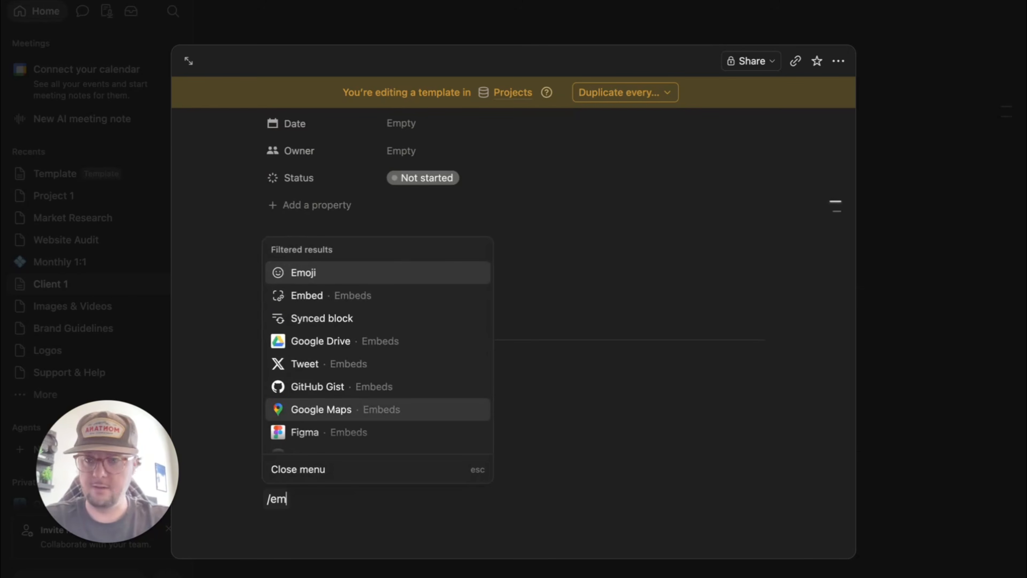
pyautogui.click(321, 409)
pyautogui.click(268, 533)
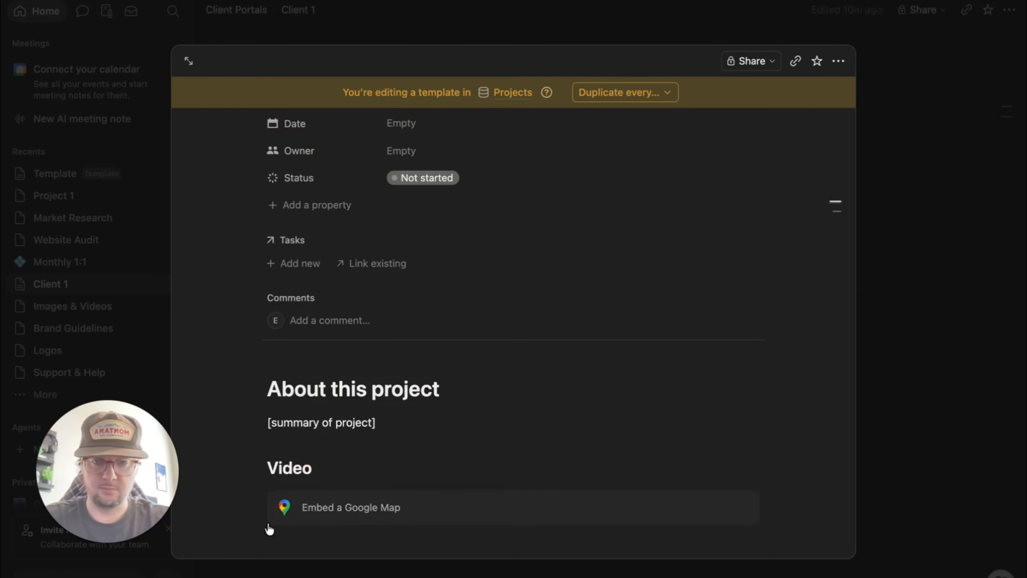
pyautogui.click(251, 499)
pyautogui.press('Delete')
pyautogui.click(318, 505)
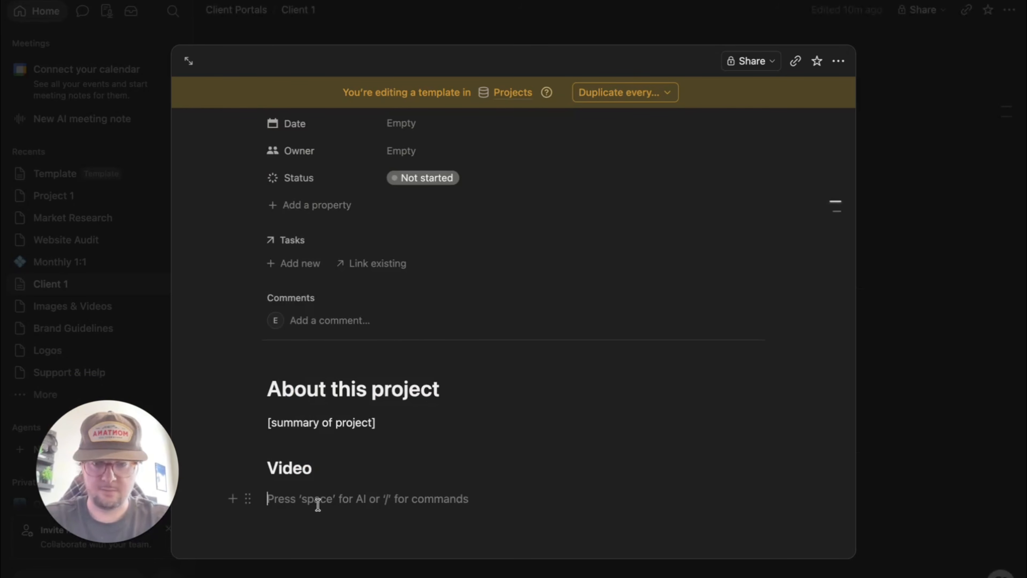
pyautogui.write('/em')
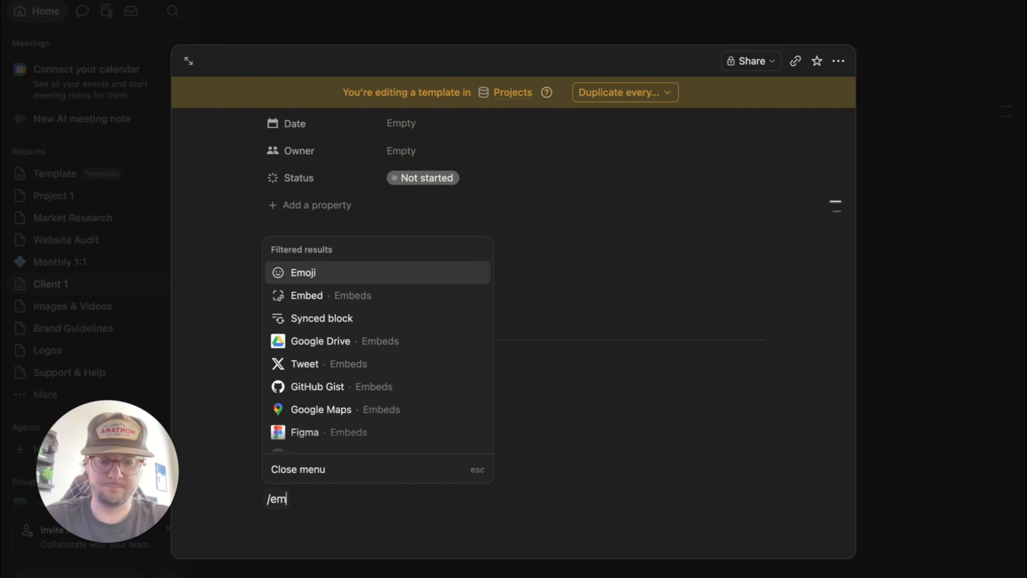
pyautogui.click(336, 296)
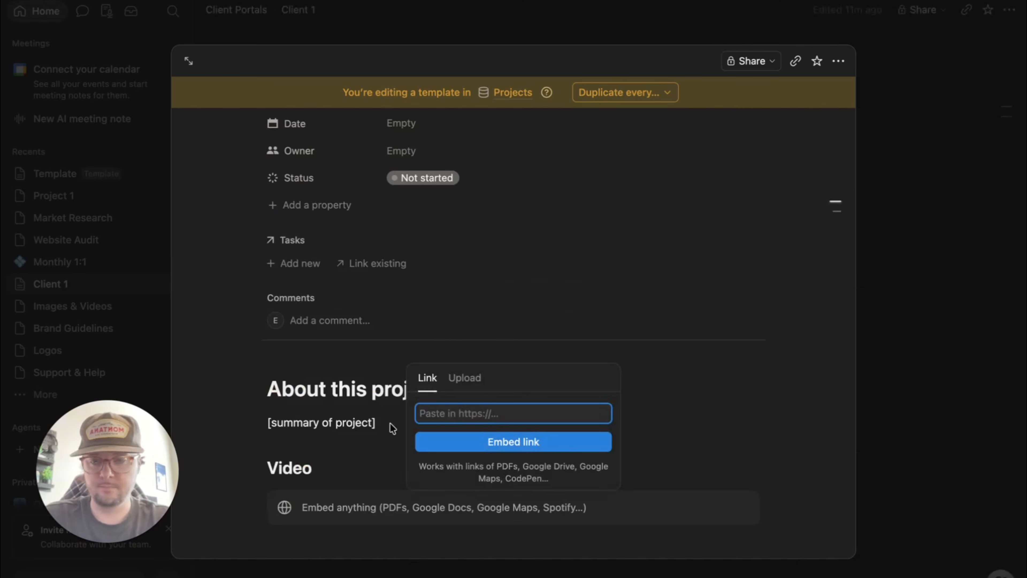
pyautogui.press('Escape')
pyautogui.scroll(-2, 364, 495)
pyautogui.click(336, 478)
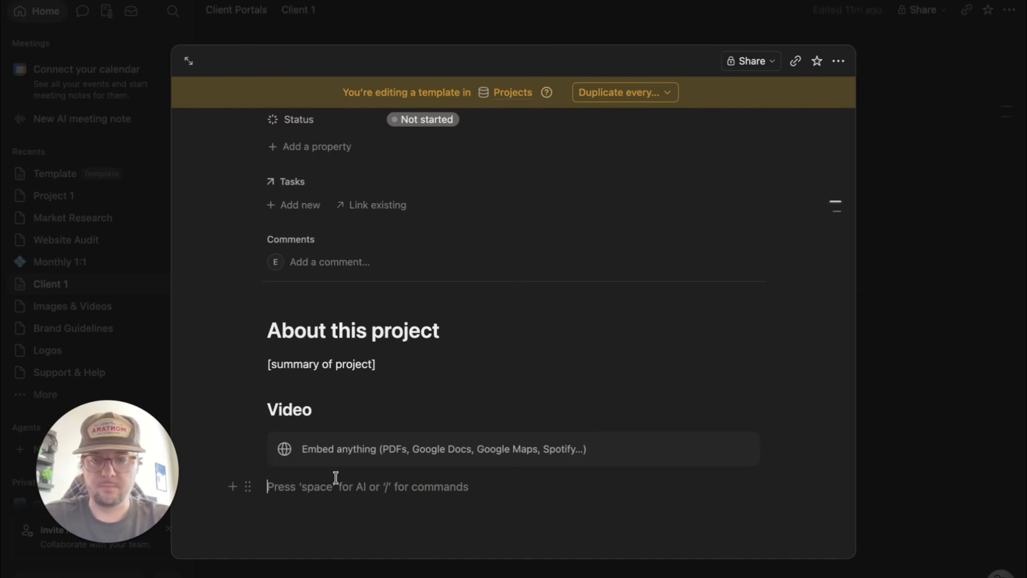
# - Add a 'Flowcharts' subheading with an empty Miro embed block beneath it
pyautogui.write('/')
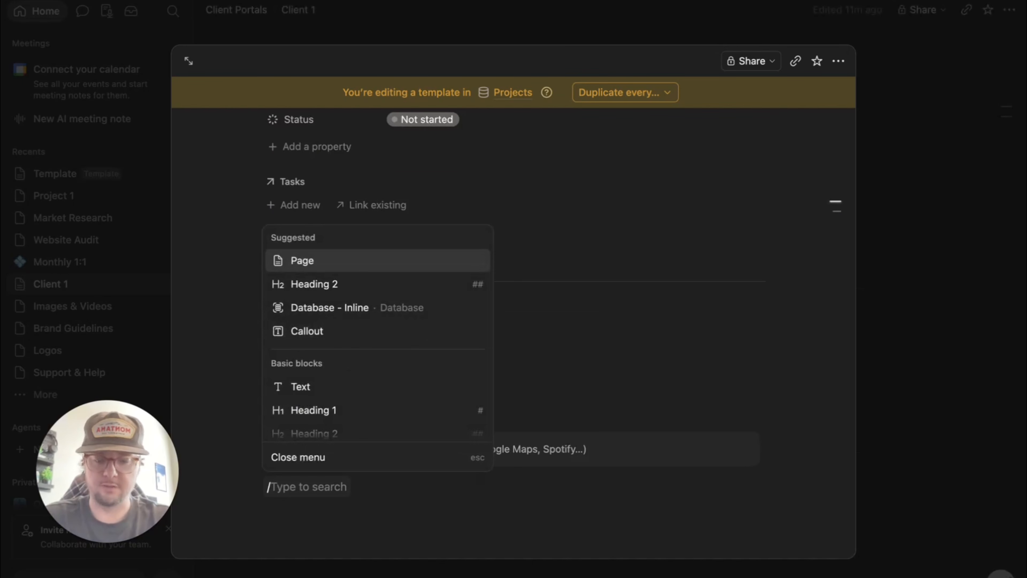
pyautogui.write('h2')
pyautogui.press('Return')
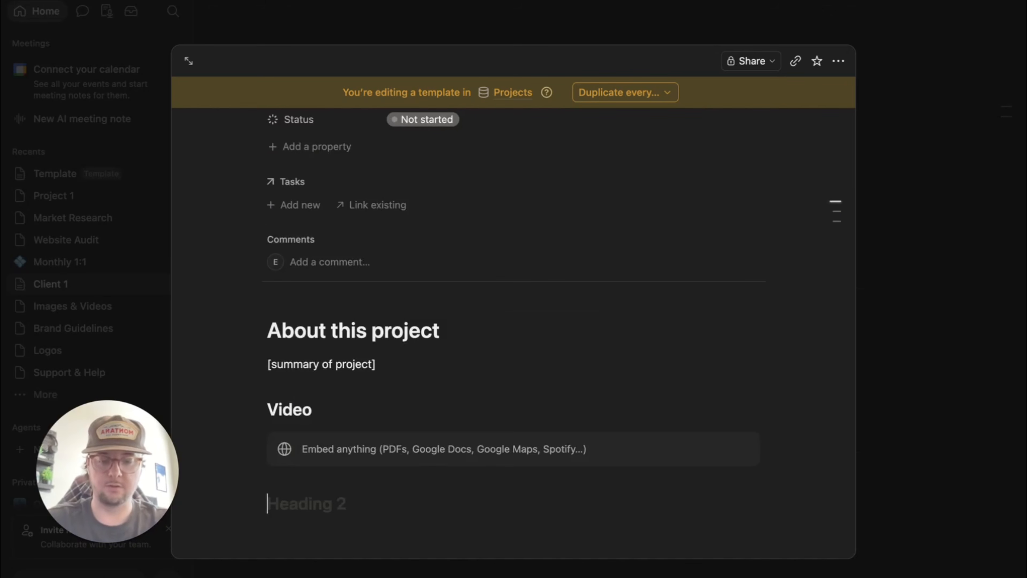
pyautogui.write('Flowchar')
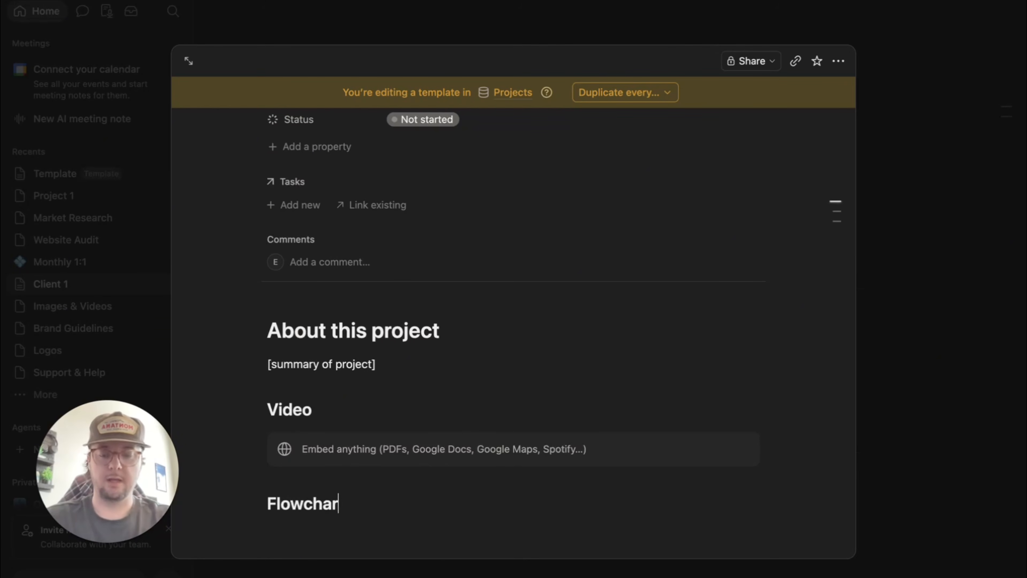
pyautogui.write('ts')
pyautogui.press('Return')
pyautogui.write('/miro')
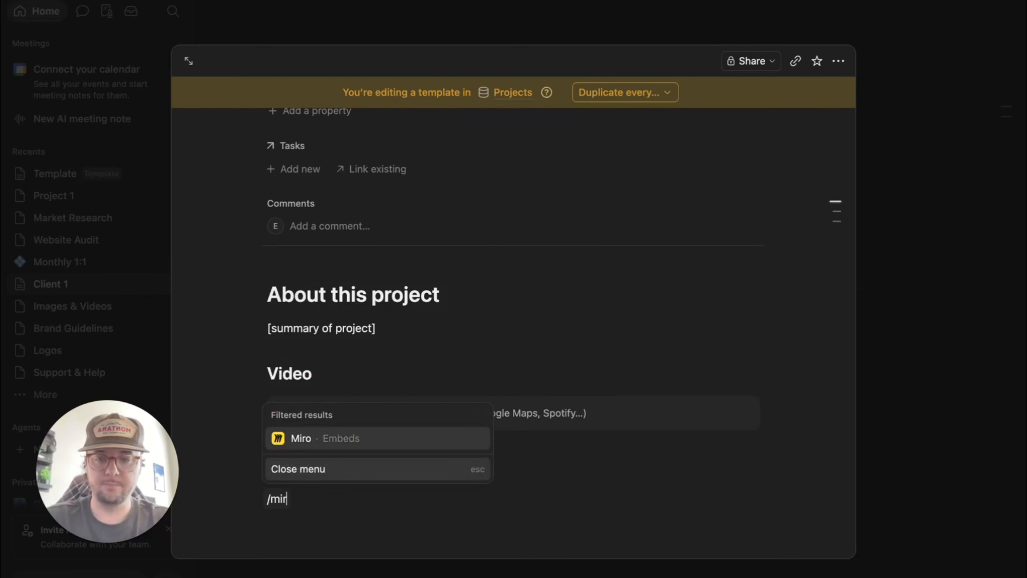
pyautogui.press('Return')
pyautogui.click(245, 443)
pyautogui.scroll(-2, 234, 410)
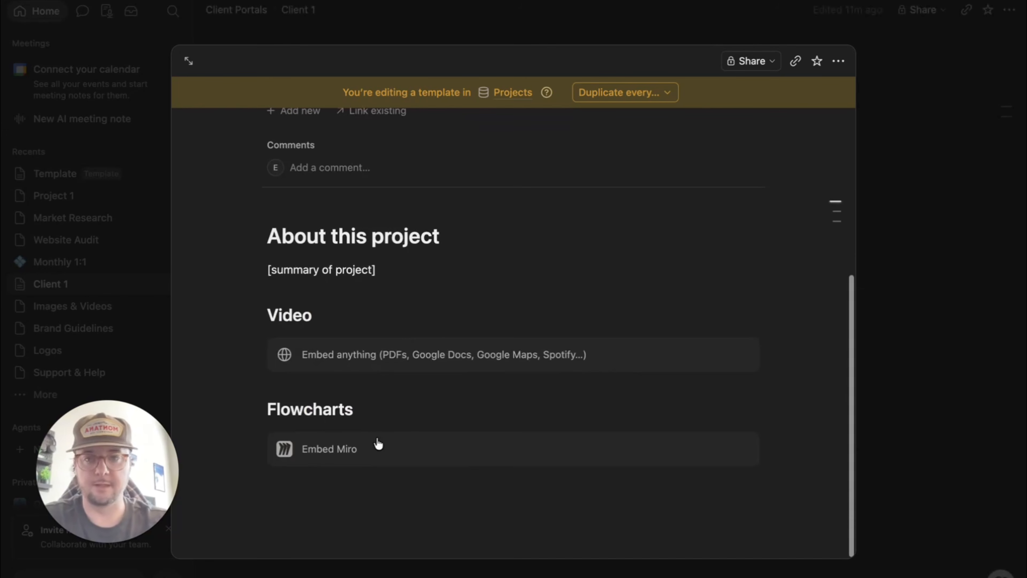
pyautogui.scroll(4, 619, 289)
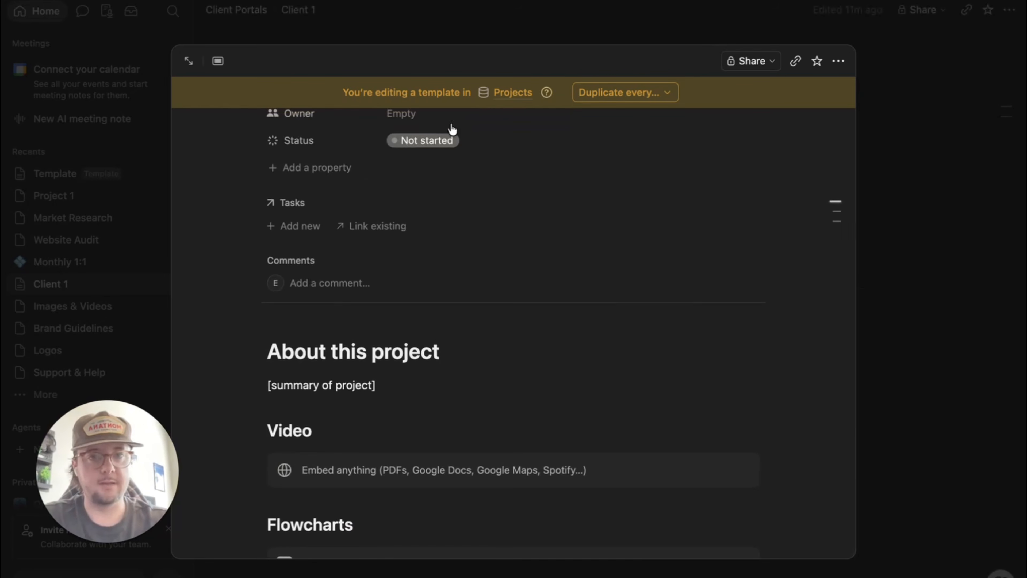
pyautogui.scroll(-4, 507, 370)
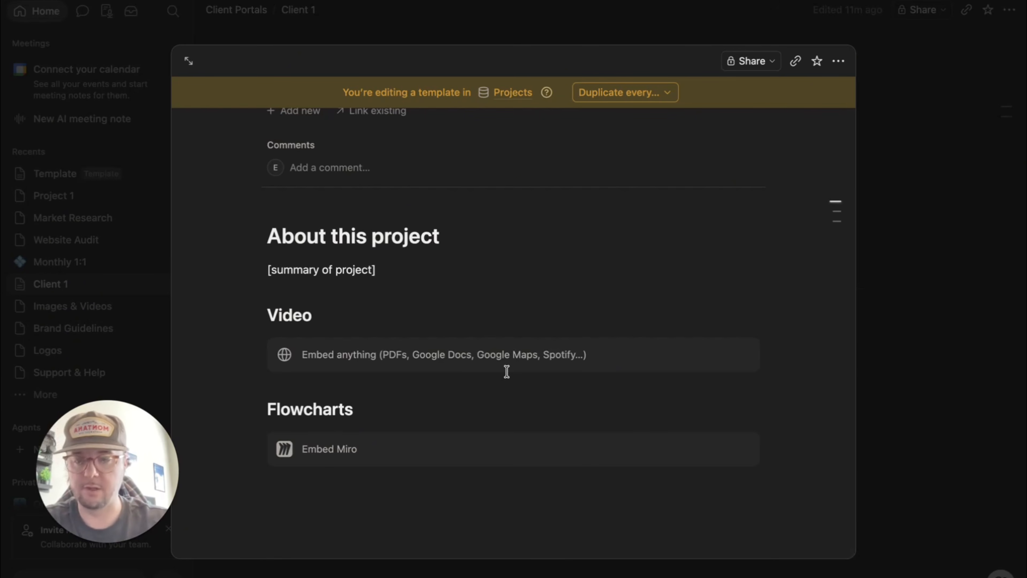
pyautogui.scroll(9, 507, 371)
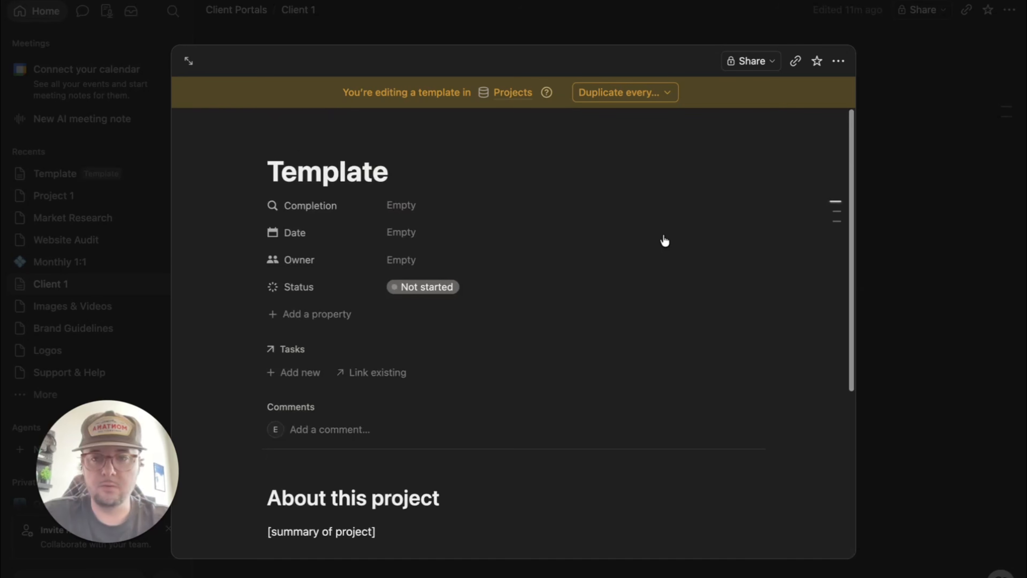
# - Add a new page to the Projects gallery using the 'Template' template
pyautogui.click(947, 343)
pyautogui.scroll(-14, 764, 284)
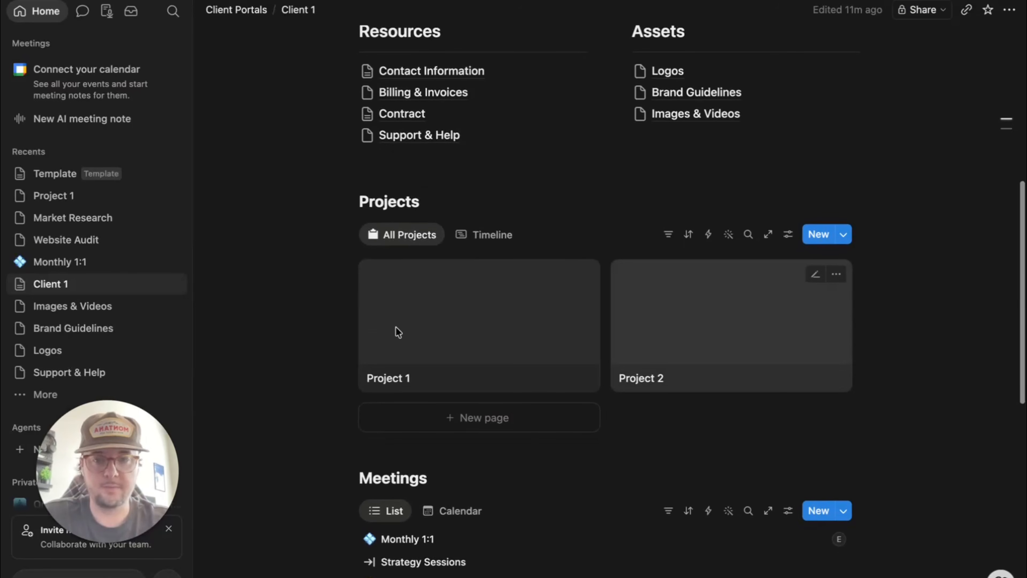
pyautogui.scroll(-3, 399, 332)
pyautogui.click(448, 332)
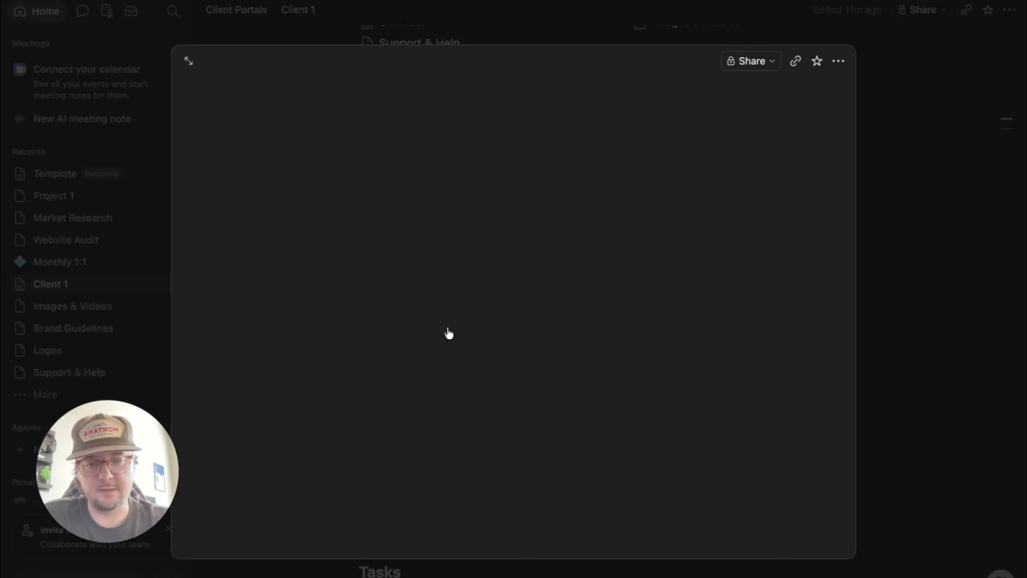
pyautogui.scroll(-3, 542, 303)
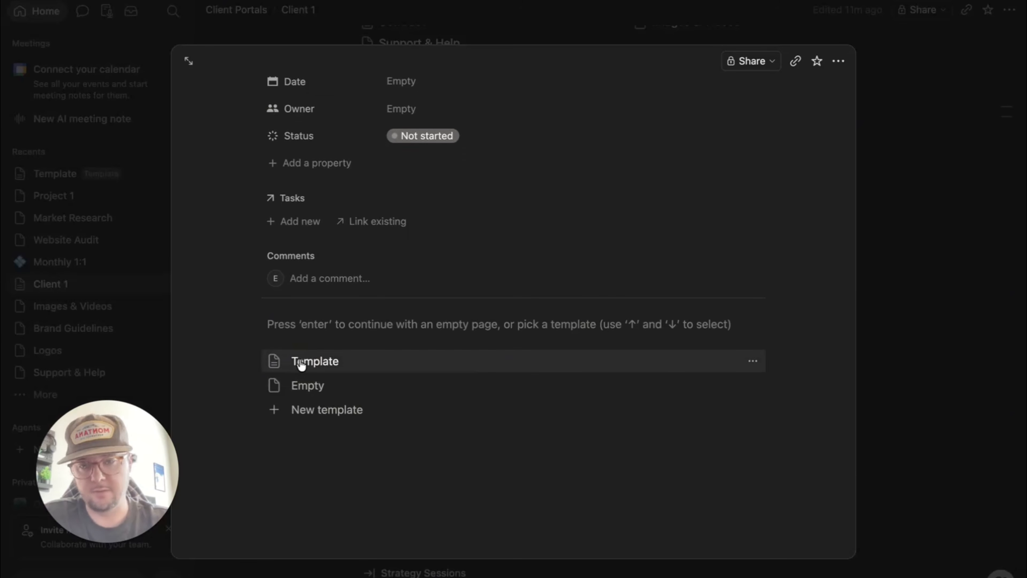
pyautogui.click(301, 362)
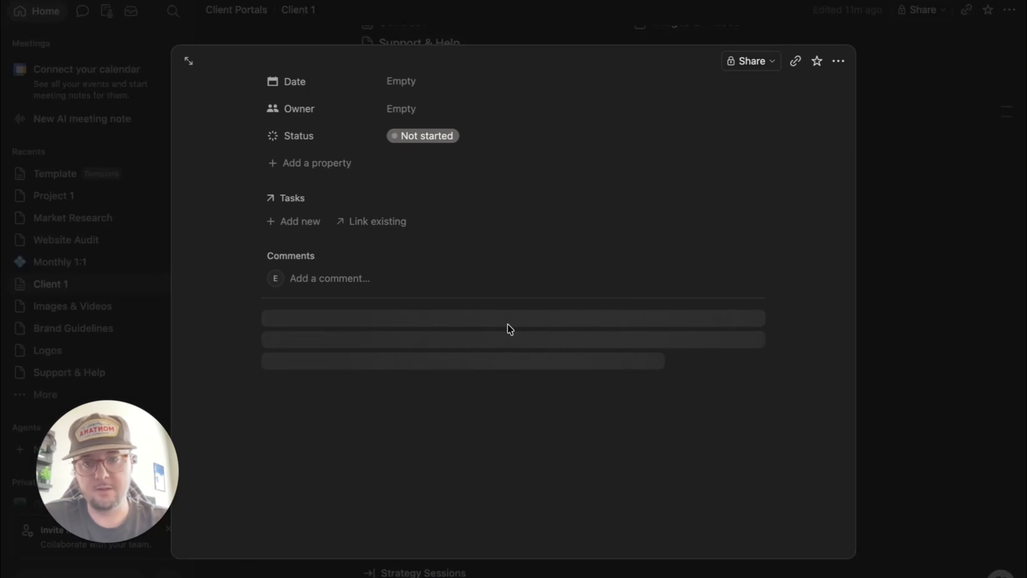
pyautogui.scroll(-3, 387, 378)
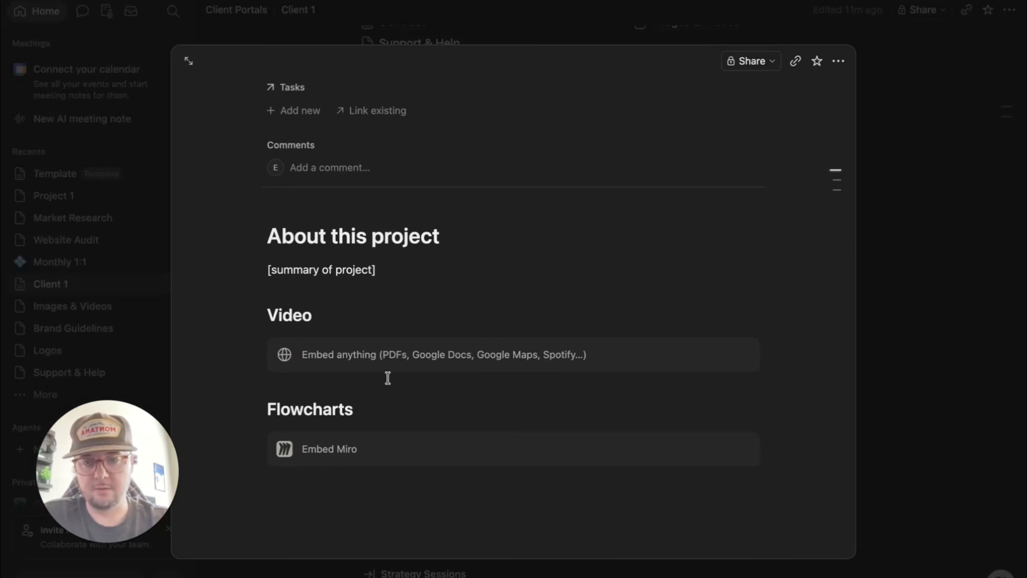
pyautogui.scroll(6, 388, 378)
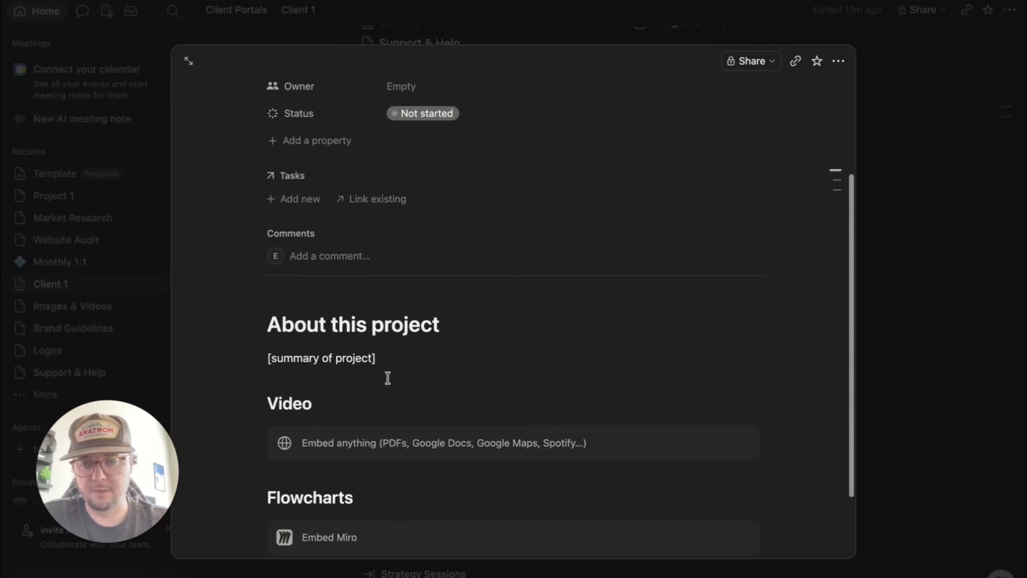
pyautogui.click(947, 299)
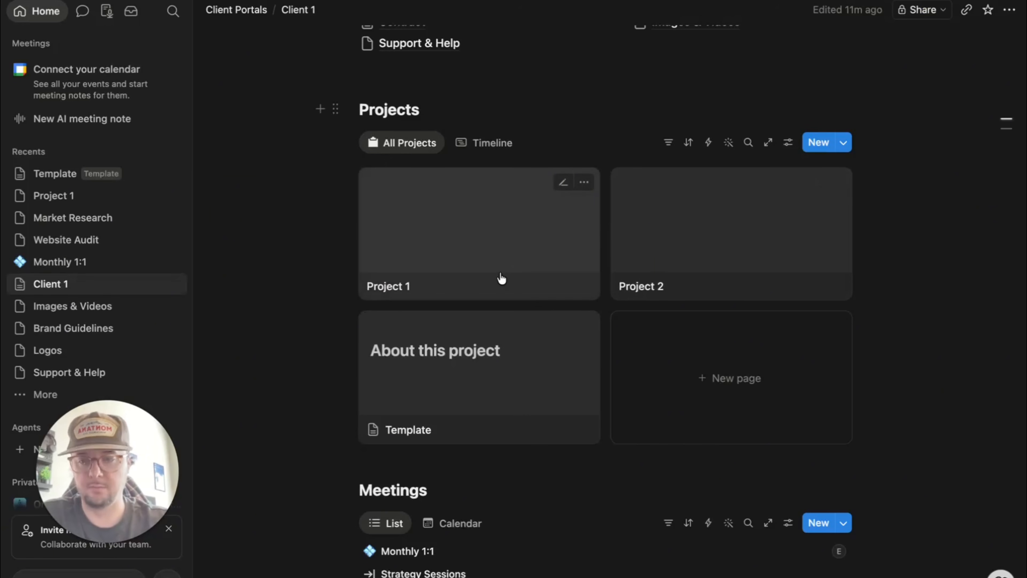
# - Open Project 1's page and review its template sections
pyautogui.click(505, 255)
pyautogui.scroll(-8, 282, 311)
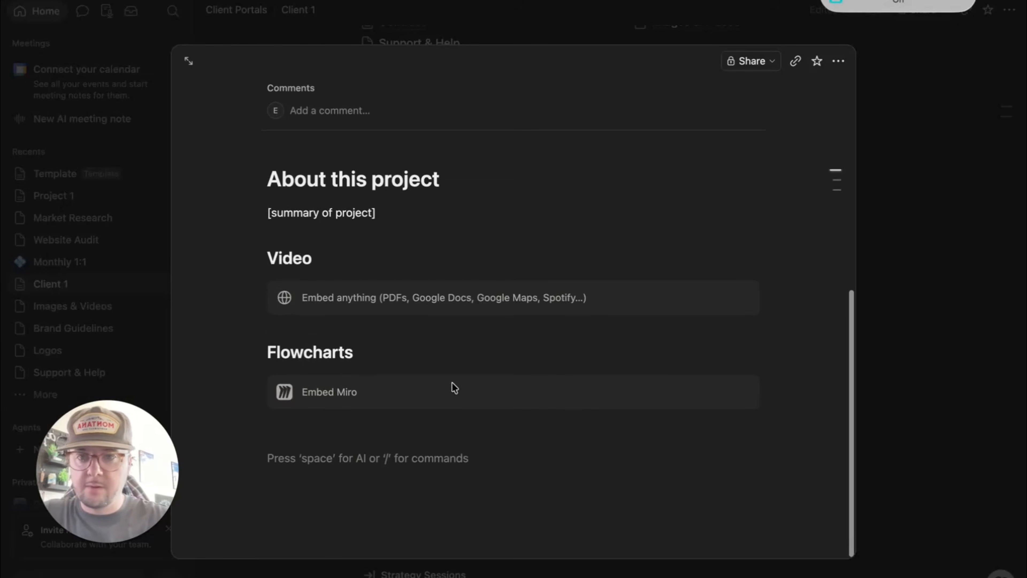
pyautogui.scroll(8, 454, 388)
pyautogui.scroll(-5, 455, 388)
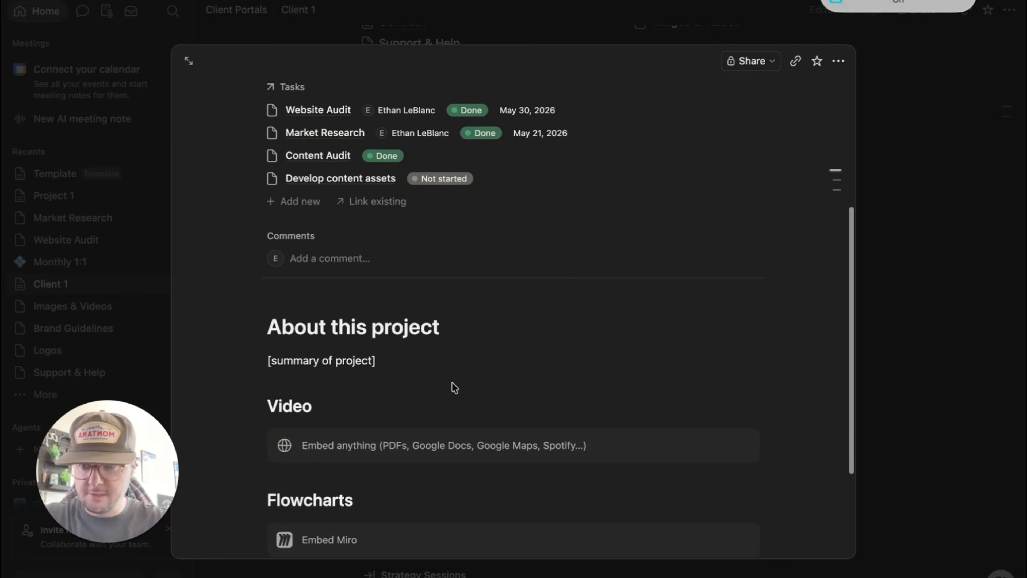
pyautogui.scroll(-4, 461, 384)
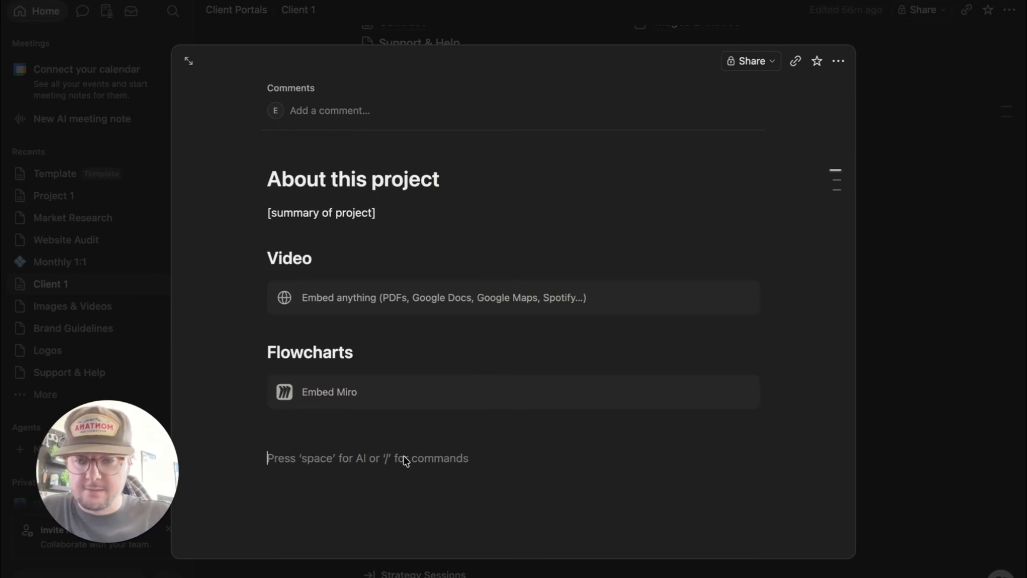
# - Insert an inline database on Project 1 linked to the Tasks data
pyautogui.write('/')
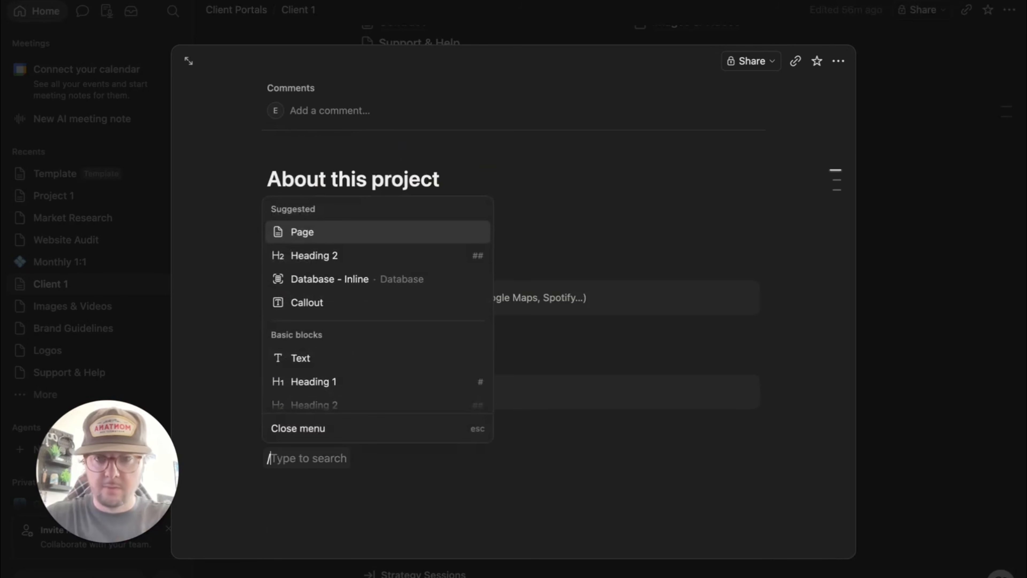
pyautogui.write('da')
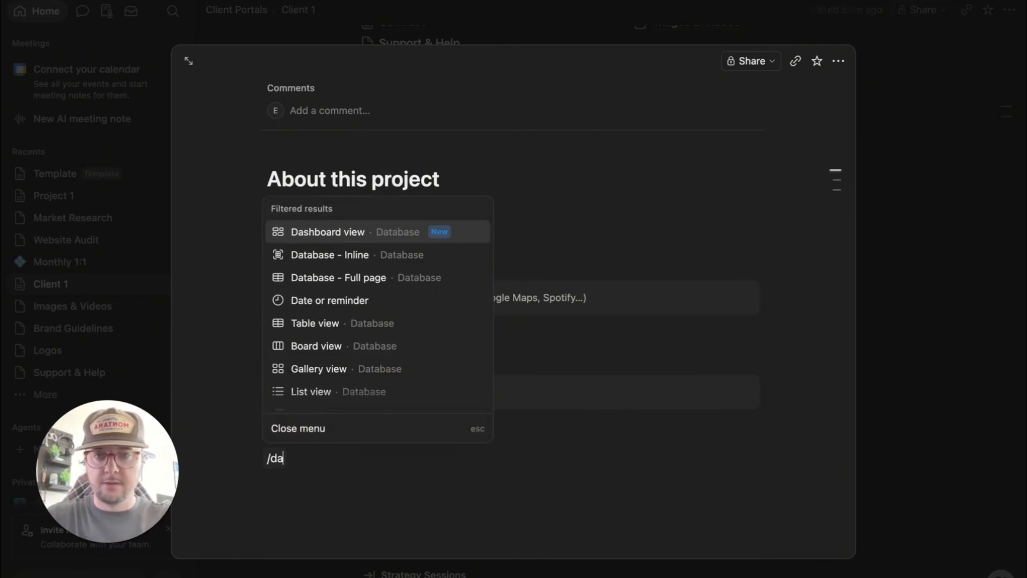
pyautogui.click(360, 255)
pyautogui.write('tas')
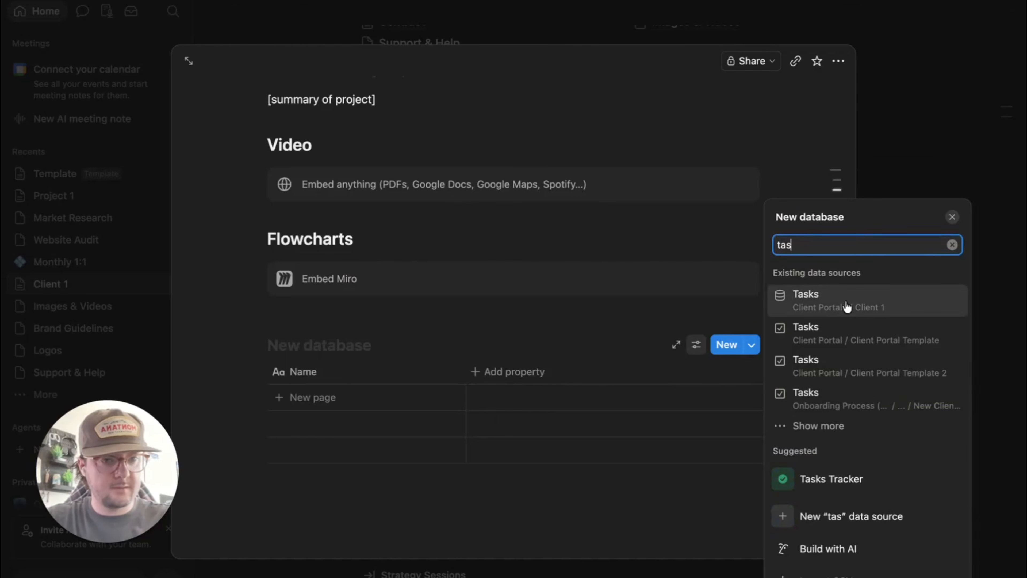
pyautogui.click(846, 300)
pyautogui.scroll(-3, 417, 385)
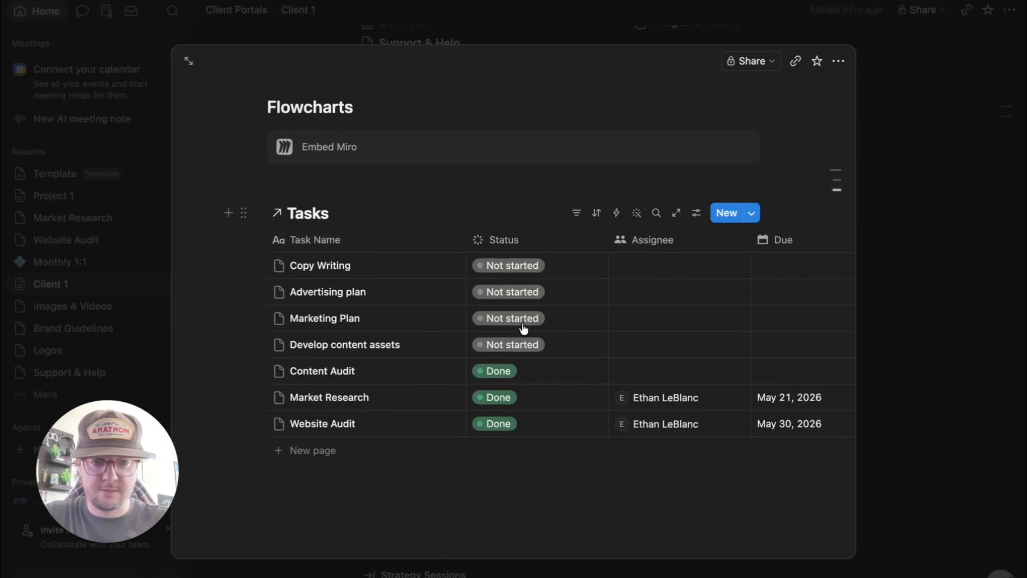
# - Filter the linked view to Project 1 tasks and switch it to Board layout
pyautogui.click(577, 213)
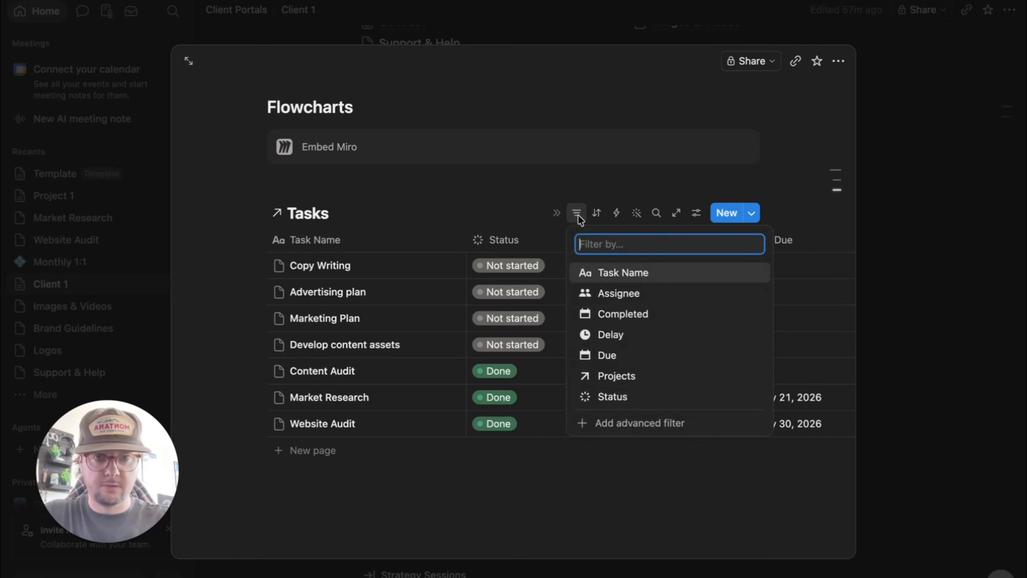
pyautogui.click(641, 375)
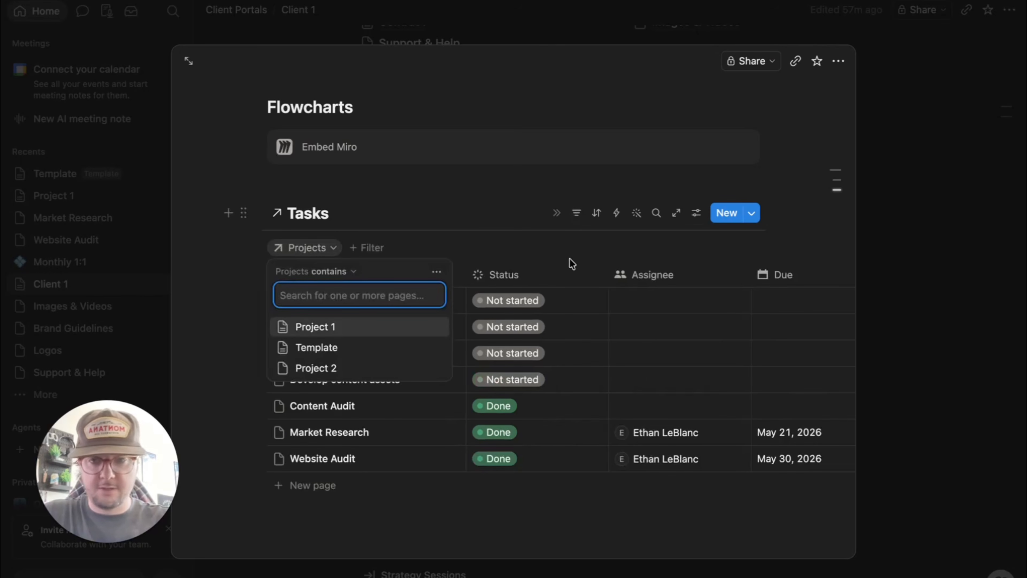
pyautogui.click(341, 330)
pyautogui.click(404, 490)
pyautogui.hscroll(10, 647, 294)
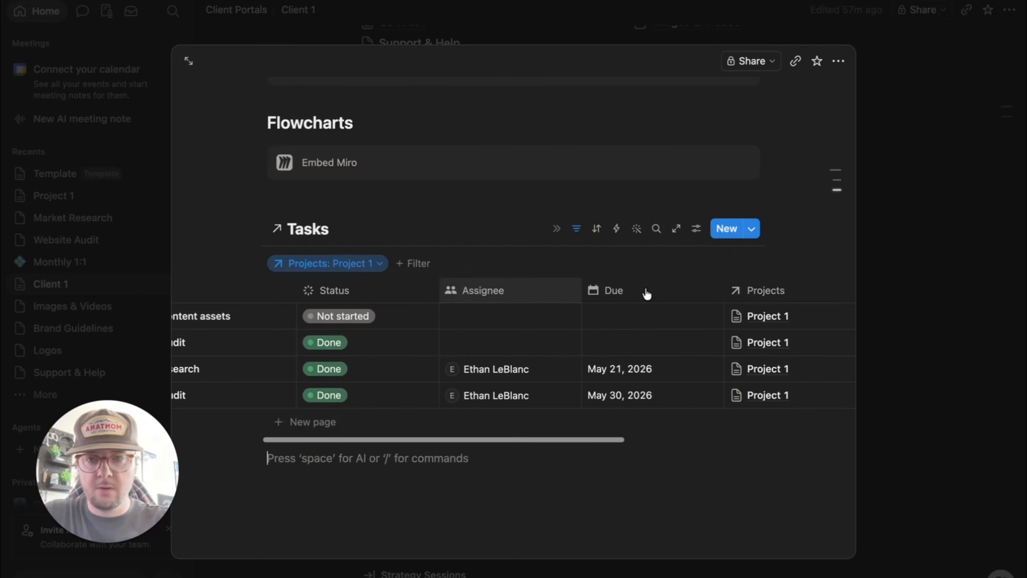
pyautogui.click(696, 229)
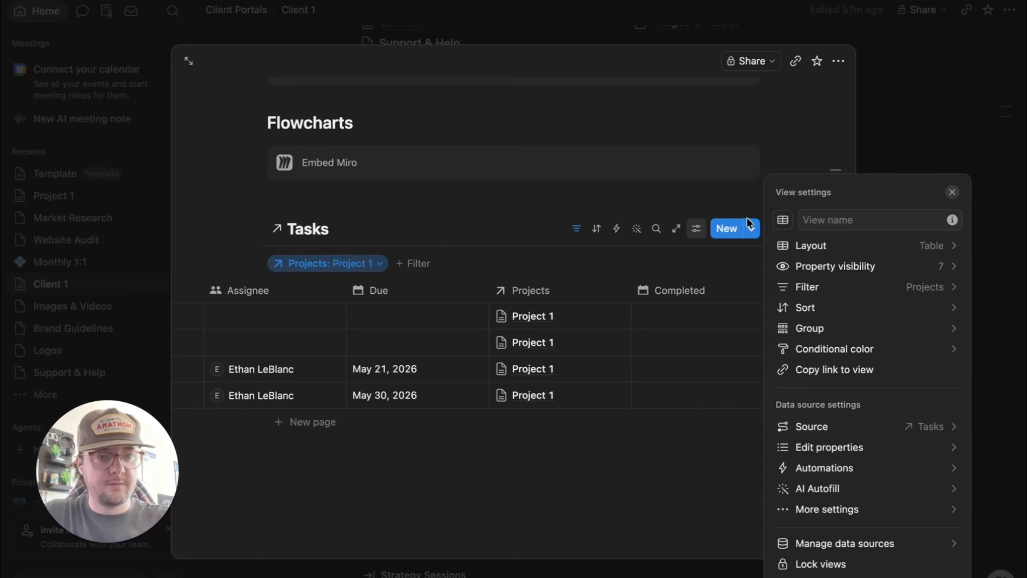
pyautogui.click(822, 246)
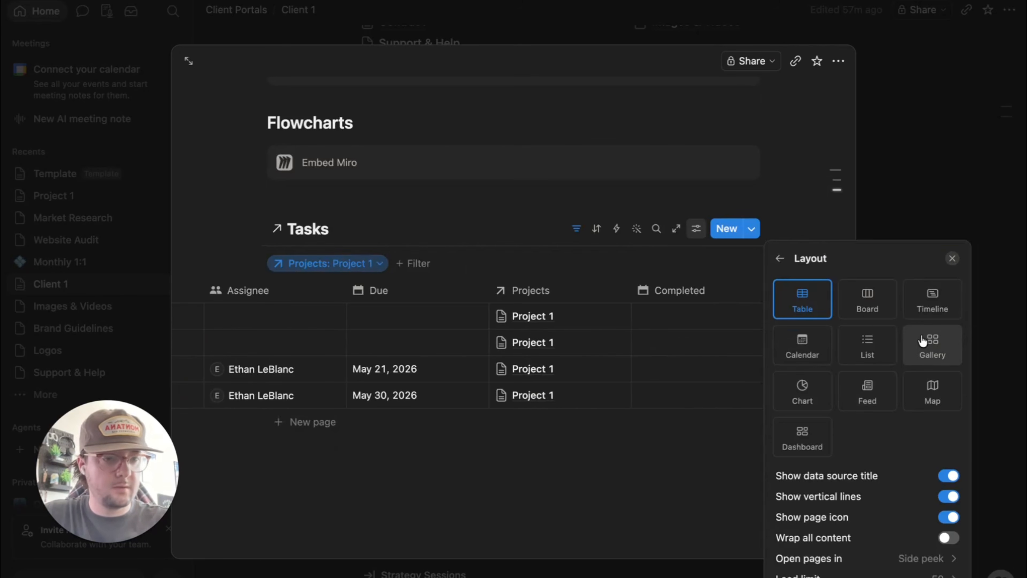
pyautogui.click(871, 305)
# - Show due dates and assignees on board cards, then move Market Research to In progress
pyautogui.click(540, 328)
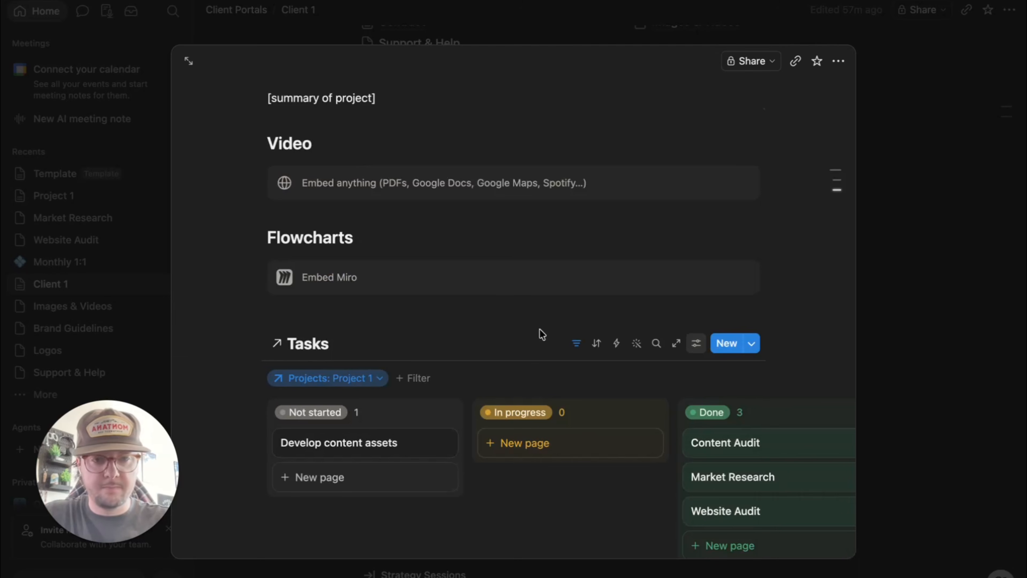
pyautogui.scroll(-3, 583, 445)
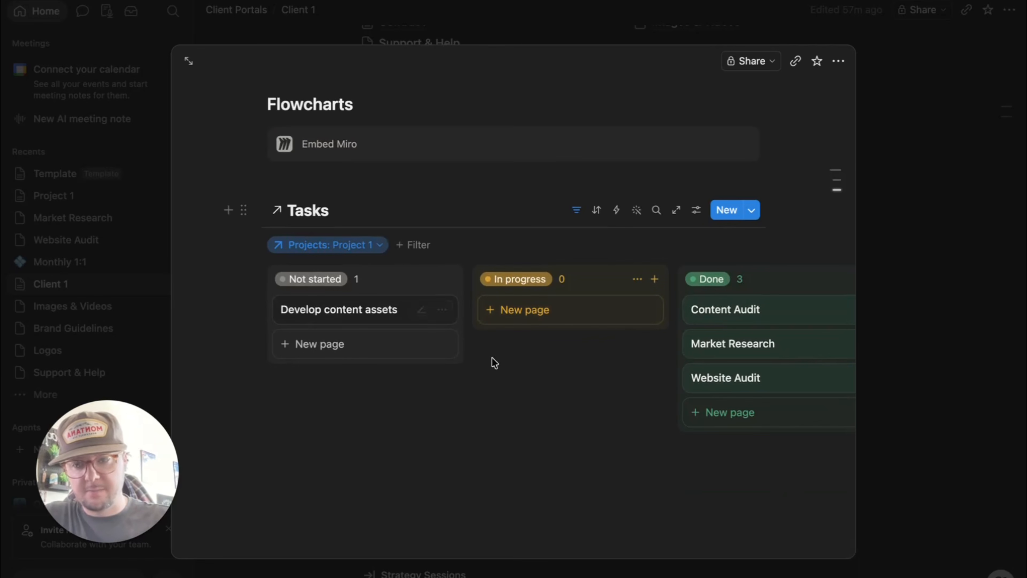
pyautogui.scroll(5, 687, 379)
pyautogui.scroll(6, 686, 379)
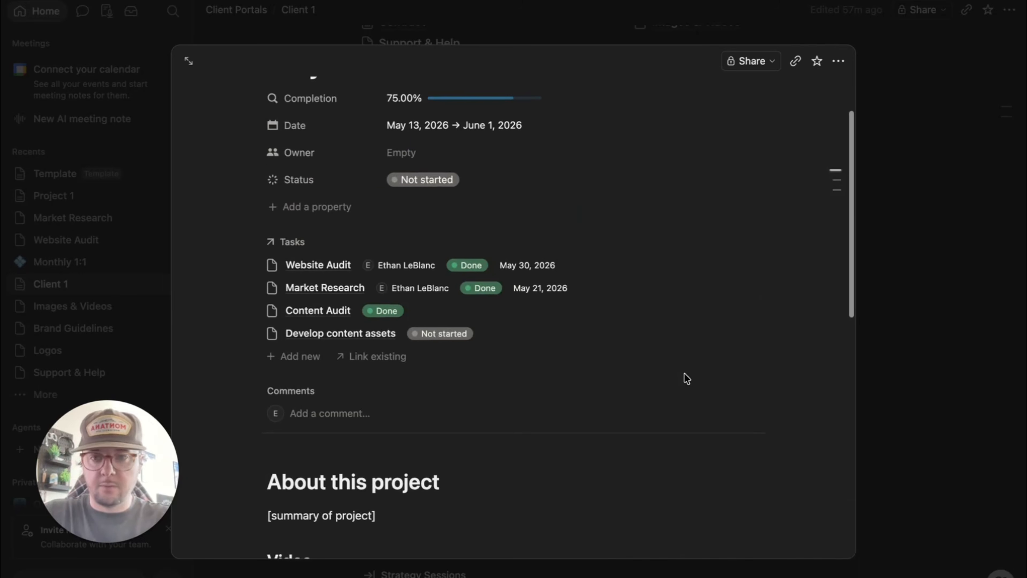
pyautogui.scroll(-12, 684, 378)
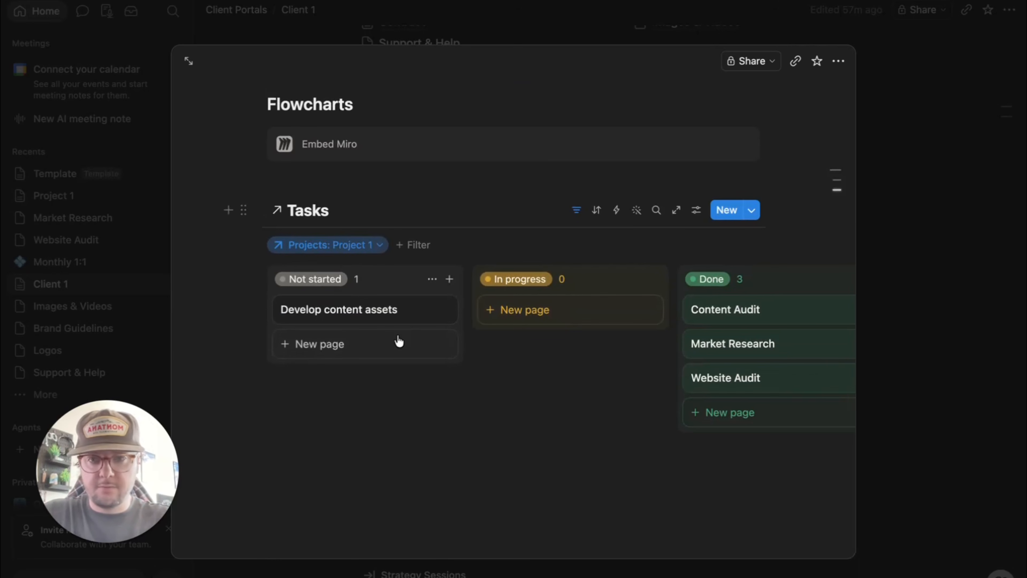
pyautogui.click(432, 278)
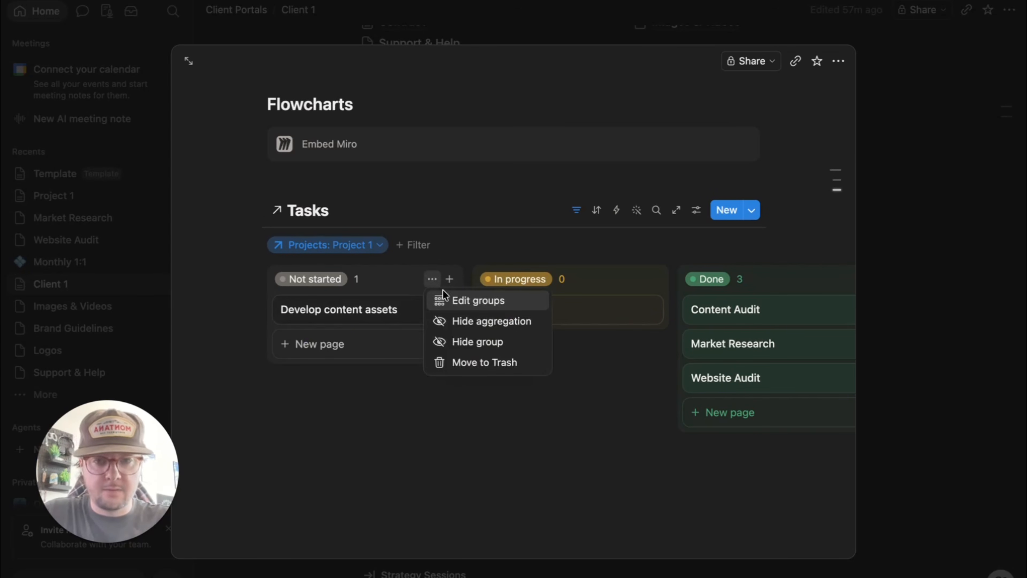
pyautogui.click(387, 371)
pyautogui.click(440, 310)
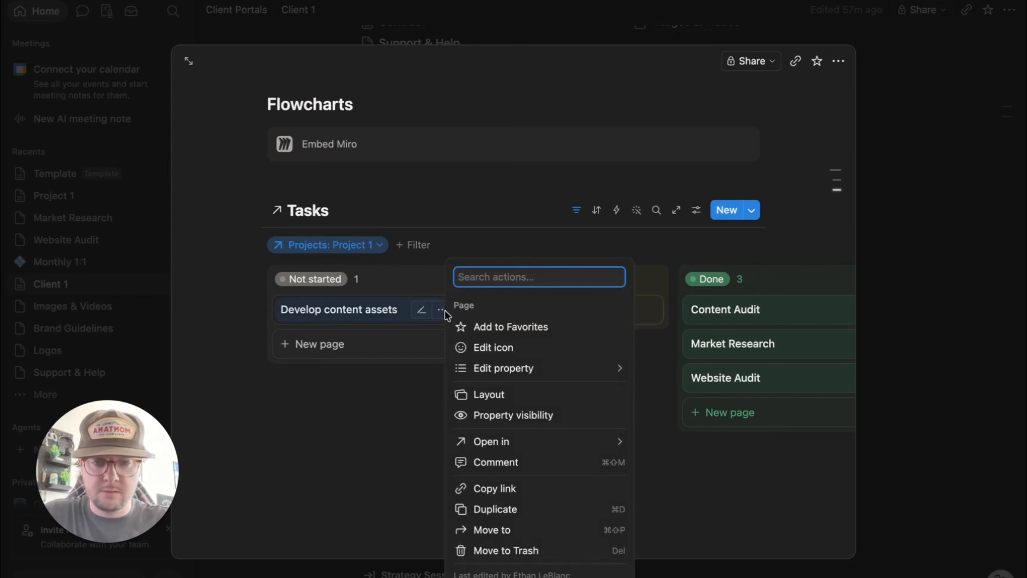
pyautogui.click(547, 415)
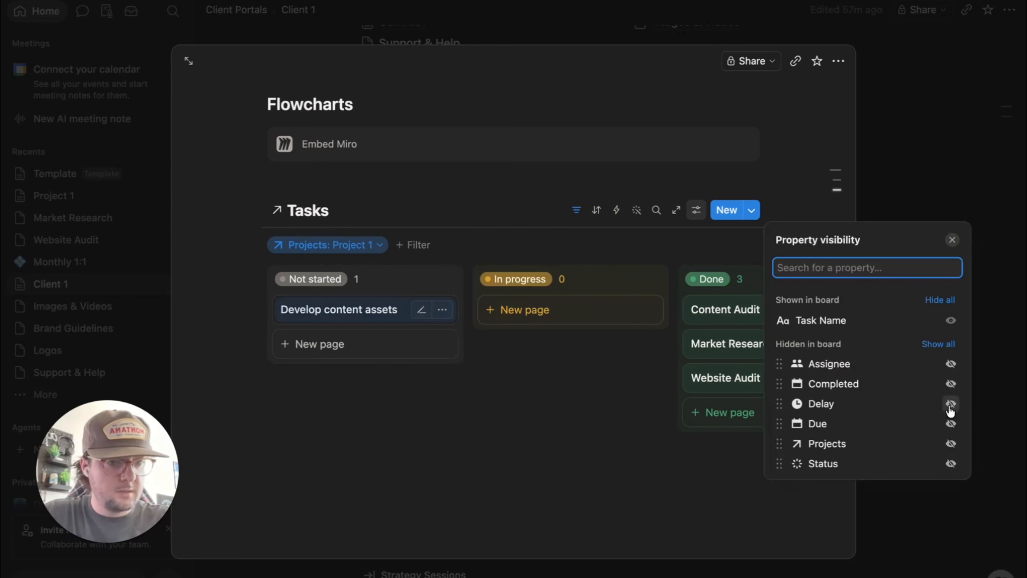
pyautogui.click(951, 424)
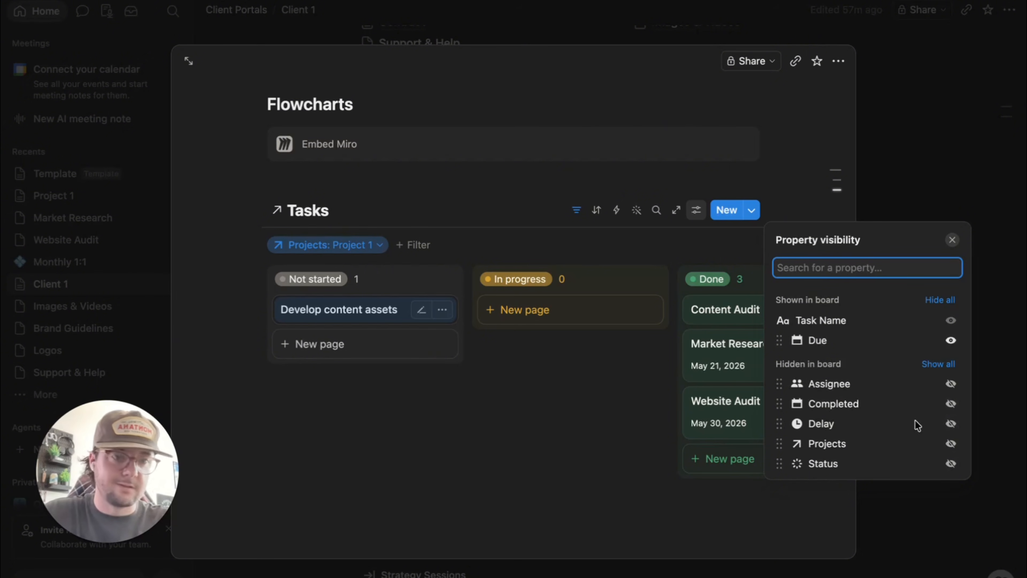
pyautogui.click(949, 384)
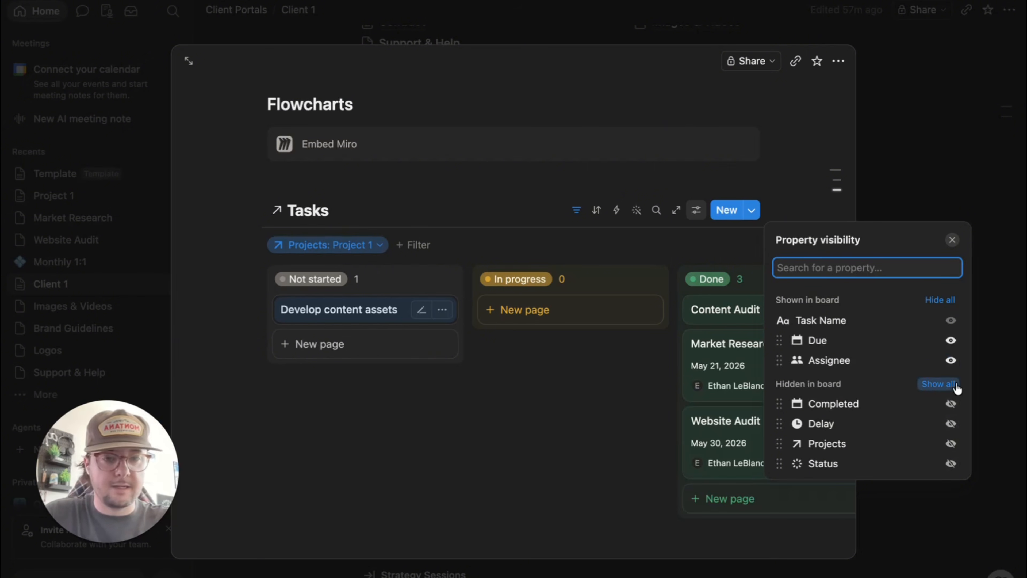
pyautogui.click(554, 420)
pyautogui.moveTo(766, 367); pyautogui.dragTo(523, 363)
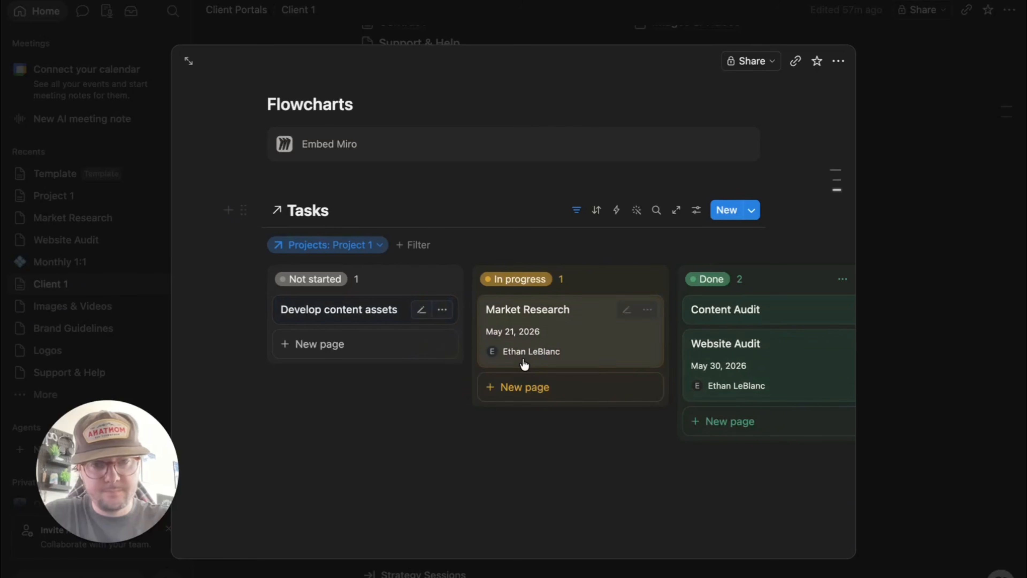
# - Review the Website Audit task page, then close it to return to Client 1
pyautogui.click(506, 467)
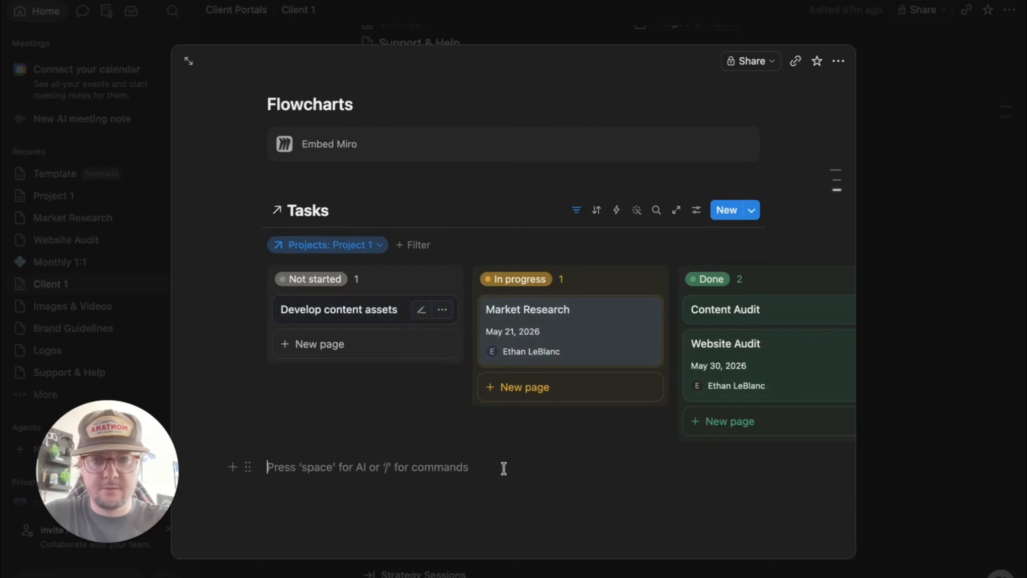
pyautogui.scroll(8, 626, 367)
pyautogui.scroll(-6, 625, 364)
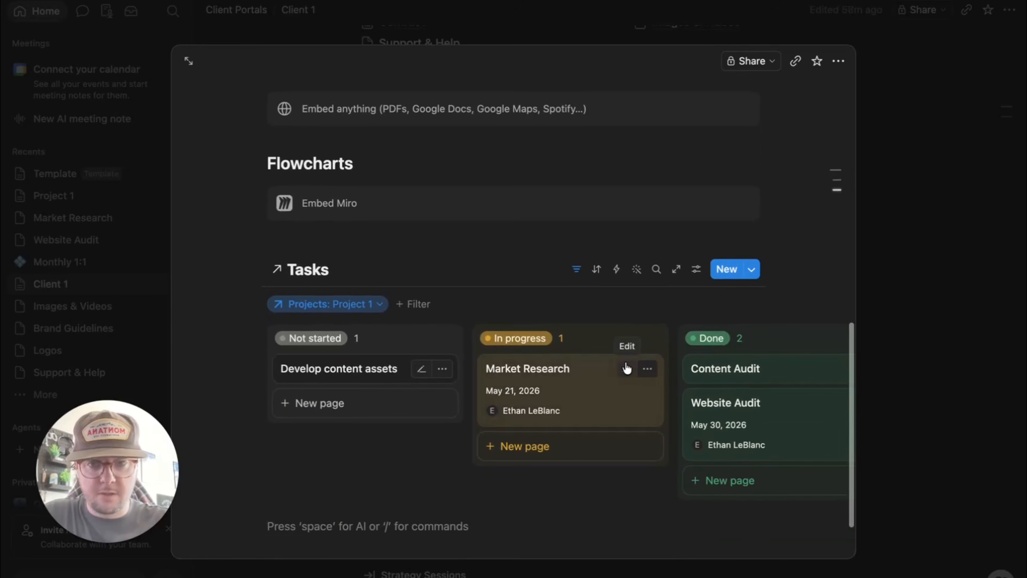
pyautogui.scroll(10, 625, 362)
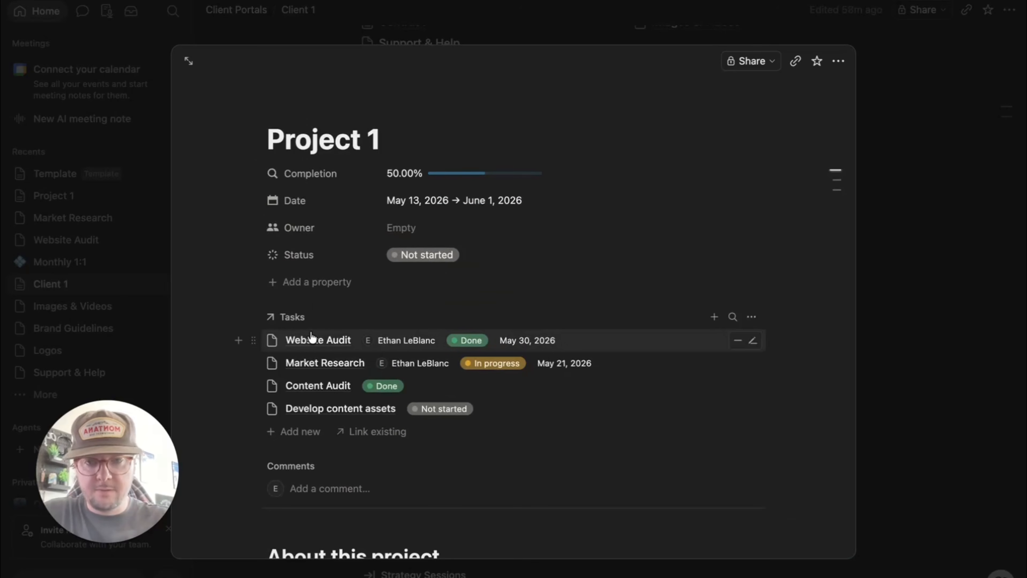
pyautogui.click(312, 341)
pyautogui.scroll(-3, 386, 420)
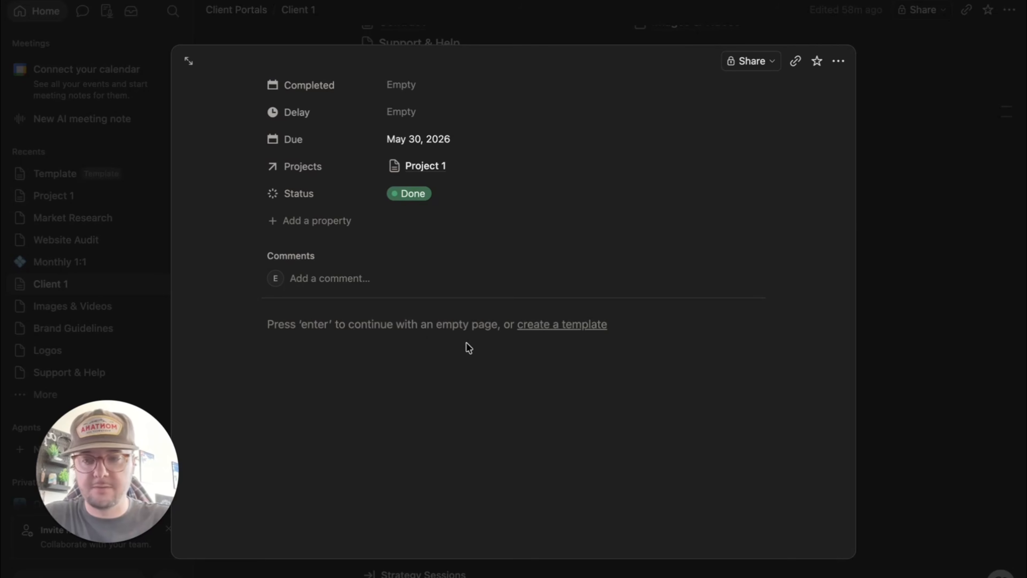
pyautogui.scroll(2, 468, 348)
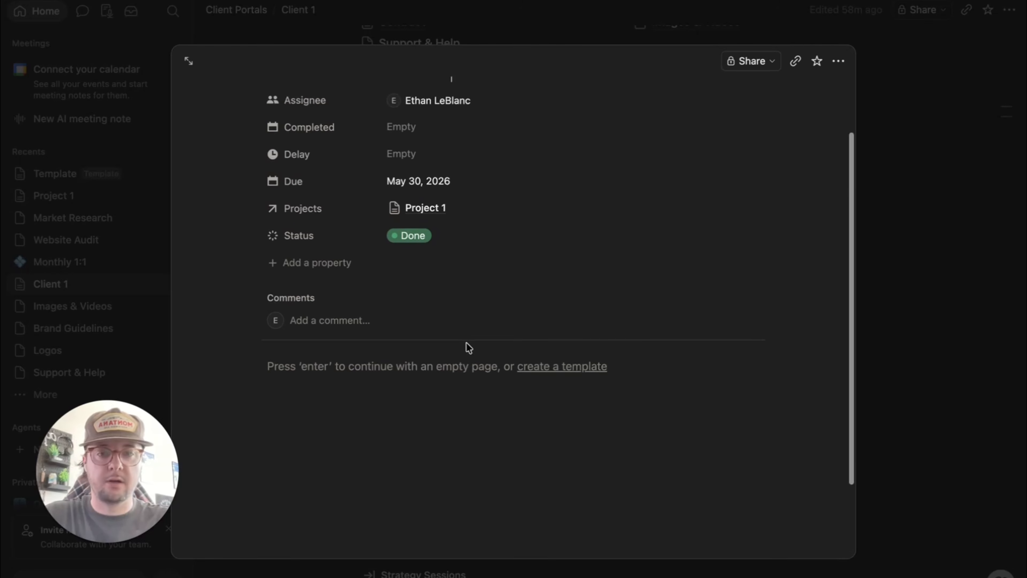
pyautogui.click(301, 365)
pyautogui.scroll(2, 448, 358)
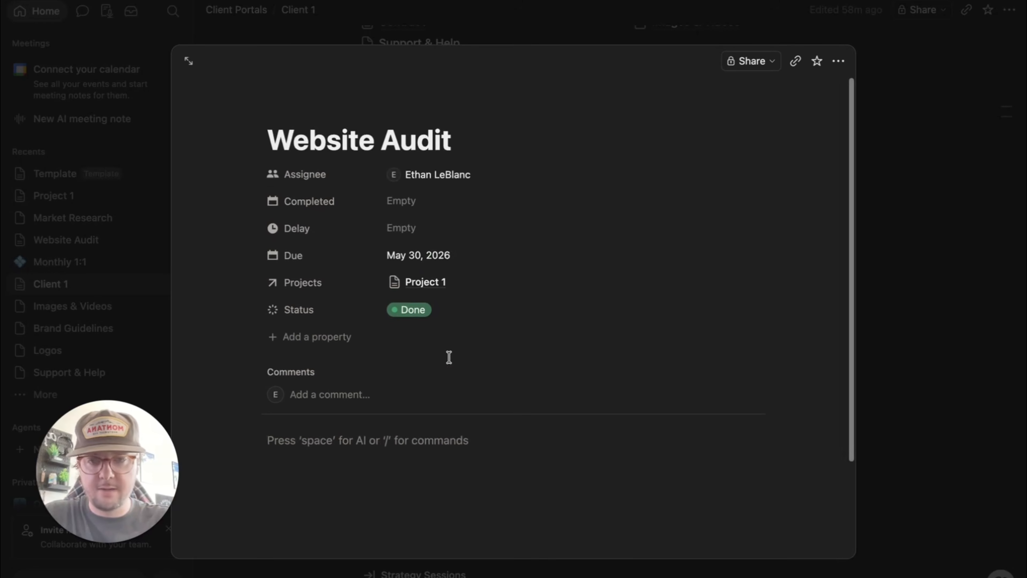
pyautogui.scroll(-2, 448, 357)
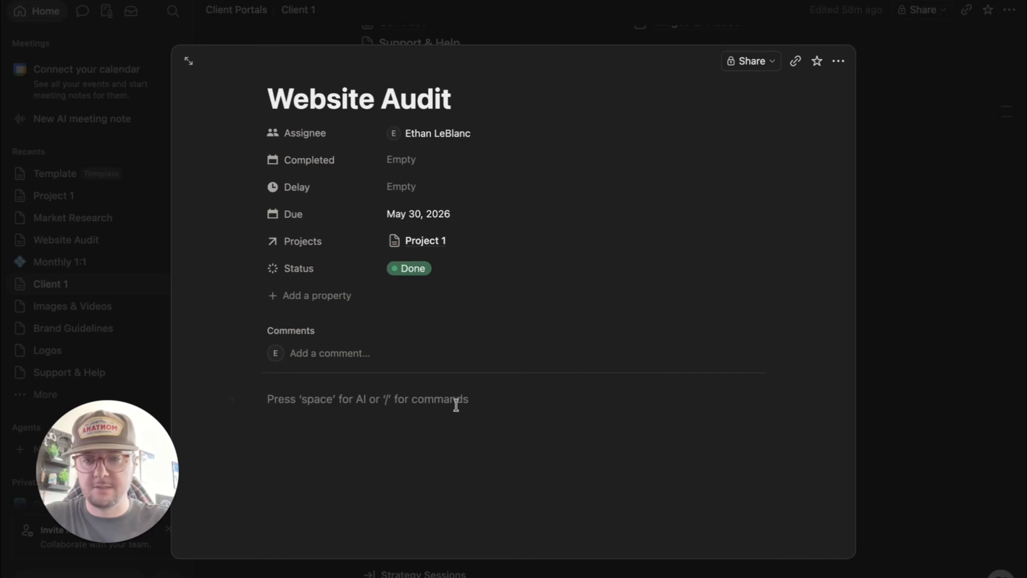
pyautogui.press('Escape')
# - Turn on Completion in the gallery's property visibility so cards show Project 1 at 50.00% and Project 2 at 0.00%
pyautogui.scroll(10, 419, 243)
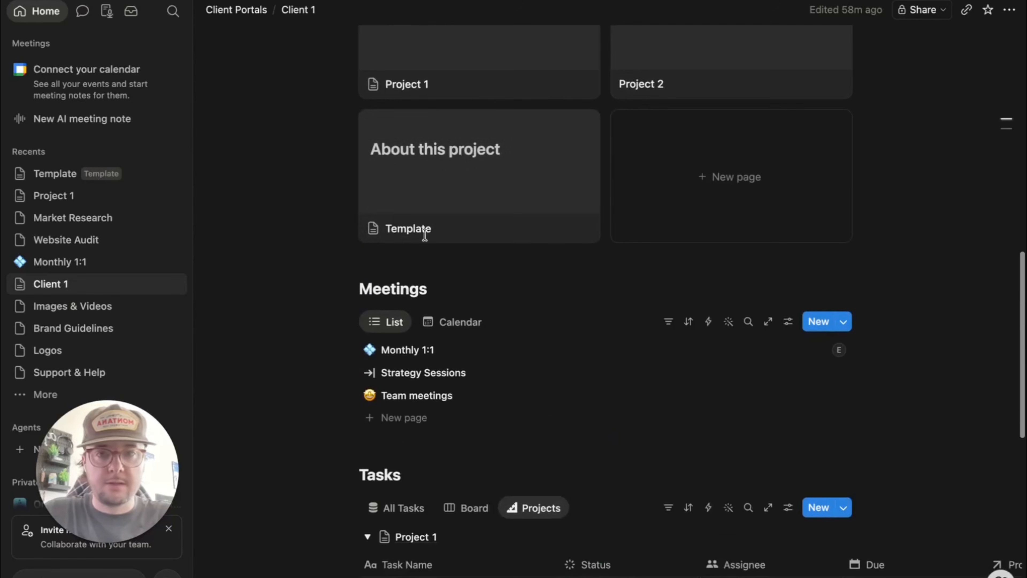
pyautogui.scroll(1, 573, 158)
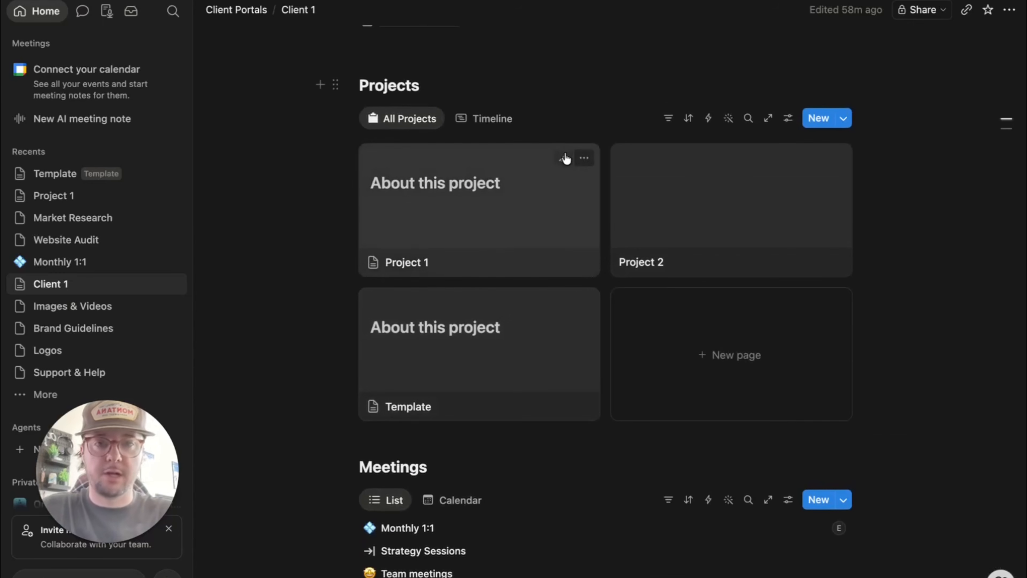
pyautogui.scroll(12, 592, 286)
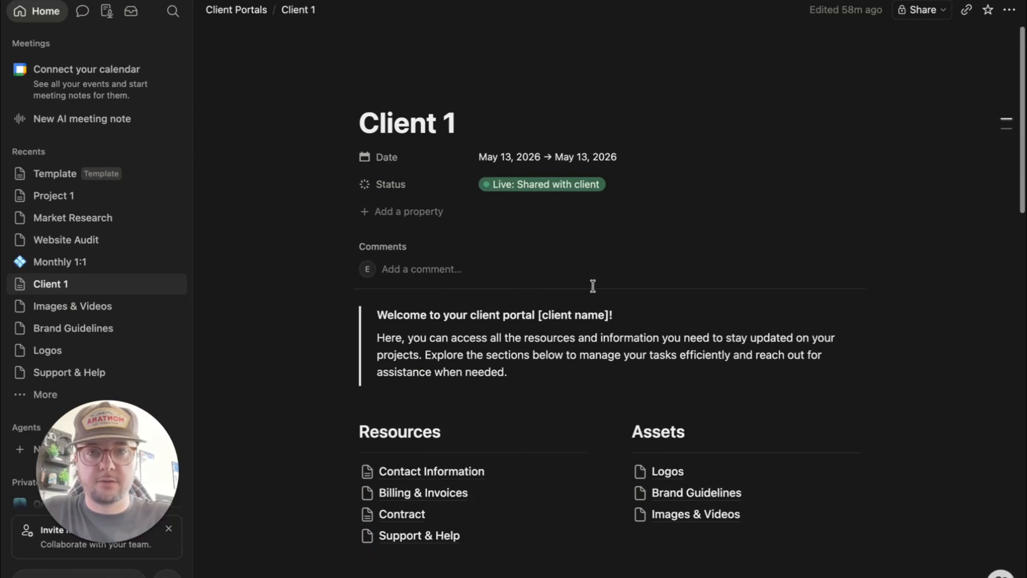
pyautogui.scroll(-5, 592, 287)
pyautogui.scroll(-15, 593, 285)
pyautogui.scroll(9, 594, 290)
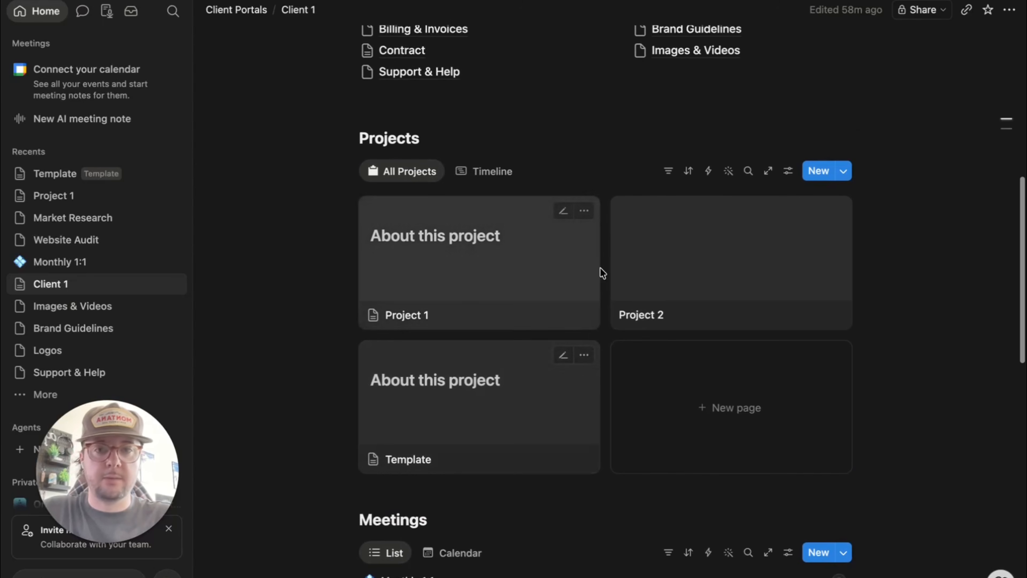
pyautogui.click(585, 211)
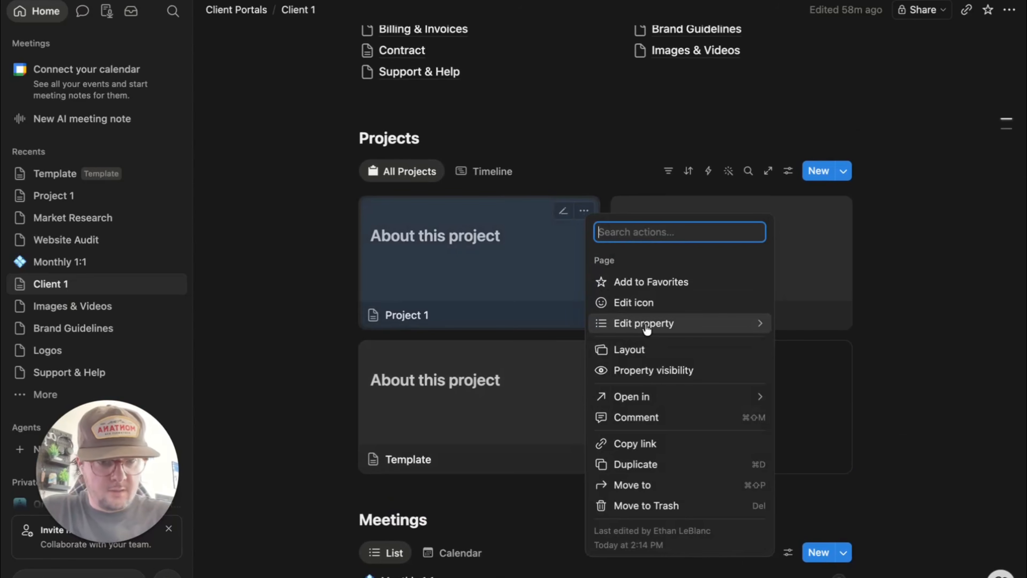
pyautogui.click(664, 380)
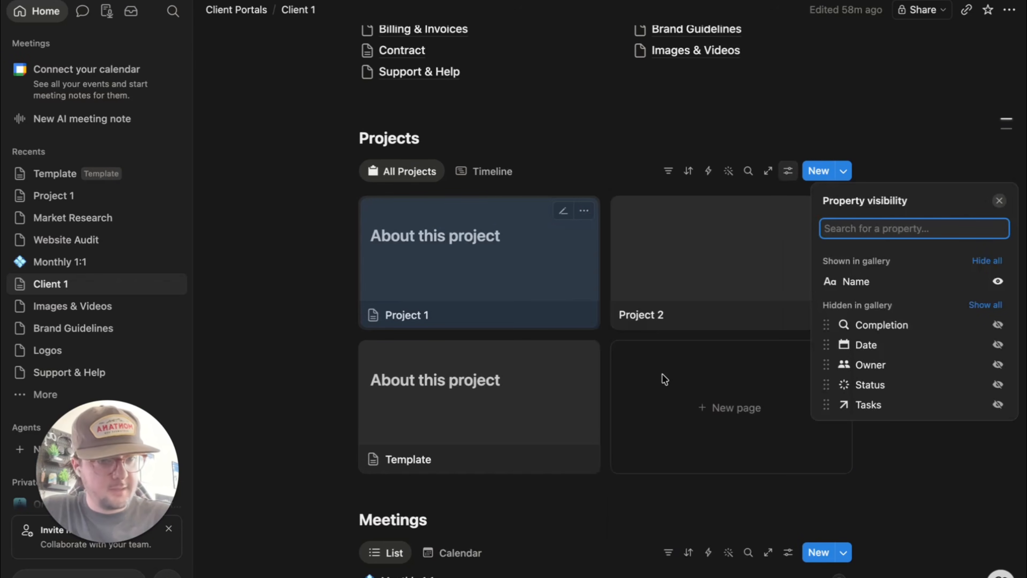
pyautogui.click(998, 325)
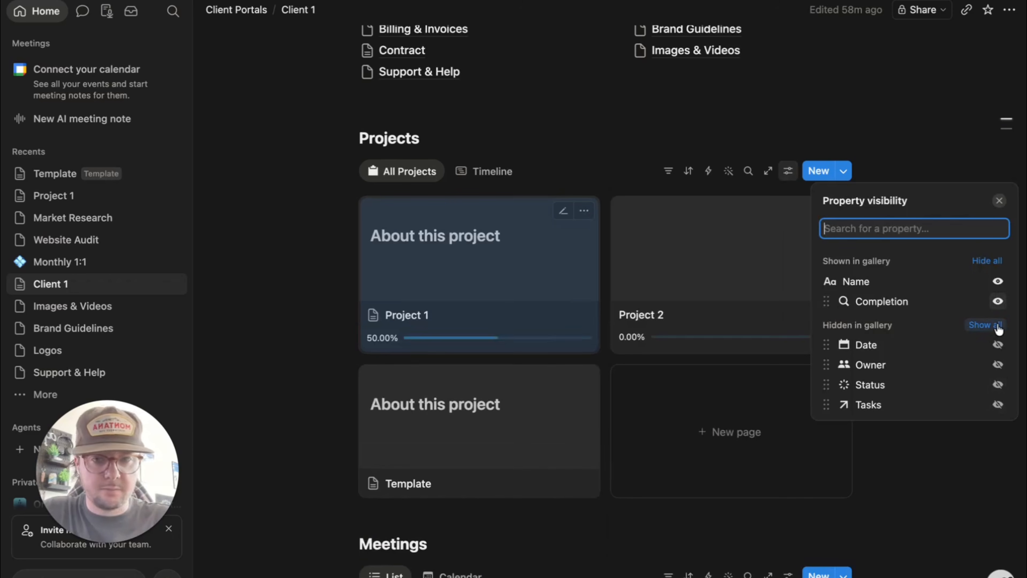
pyautogui.click(307, 461)
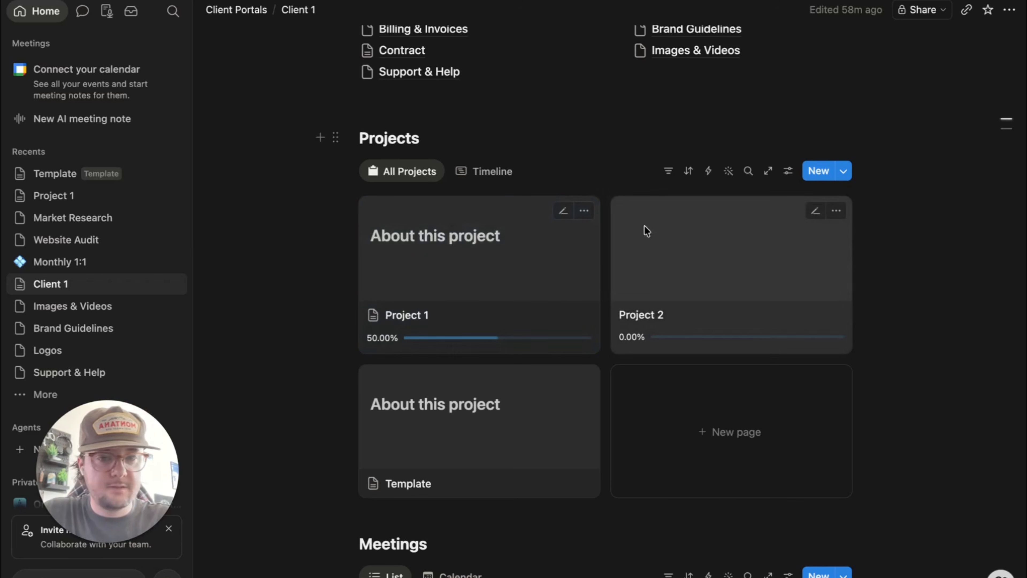
# - Open Project 1, add the auto-rickshaw emoji as its page icon, add a cover image, then close it
pyautogui.click(788, 172)
pyautogui.click(477, 270)
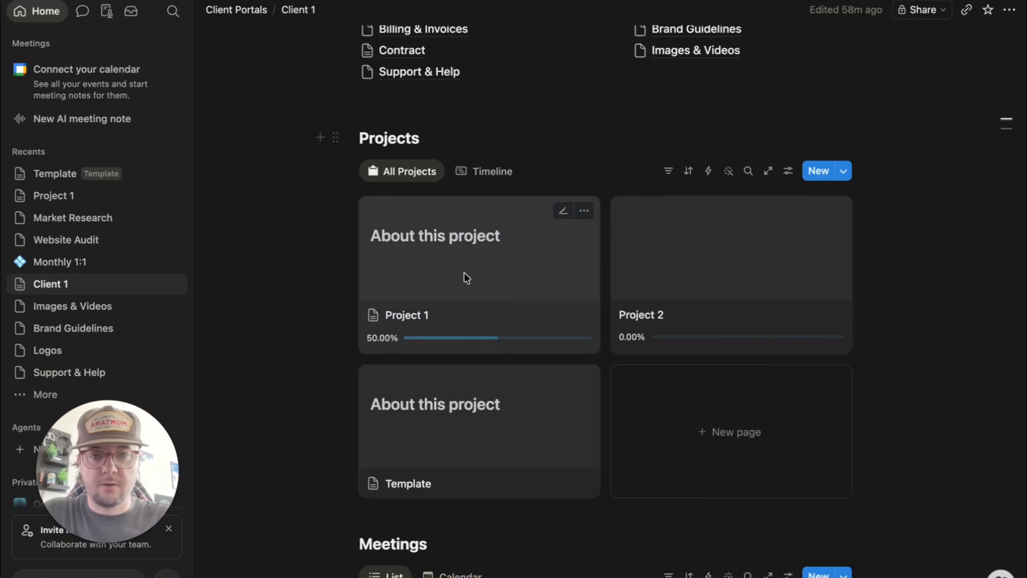
pyautogui.click(477, 270)
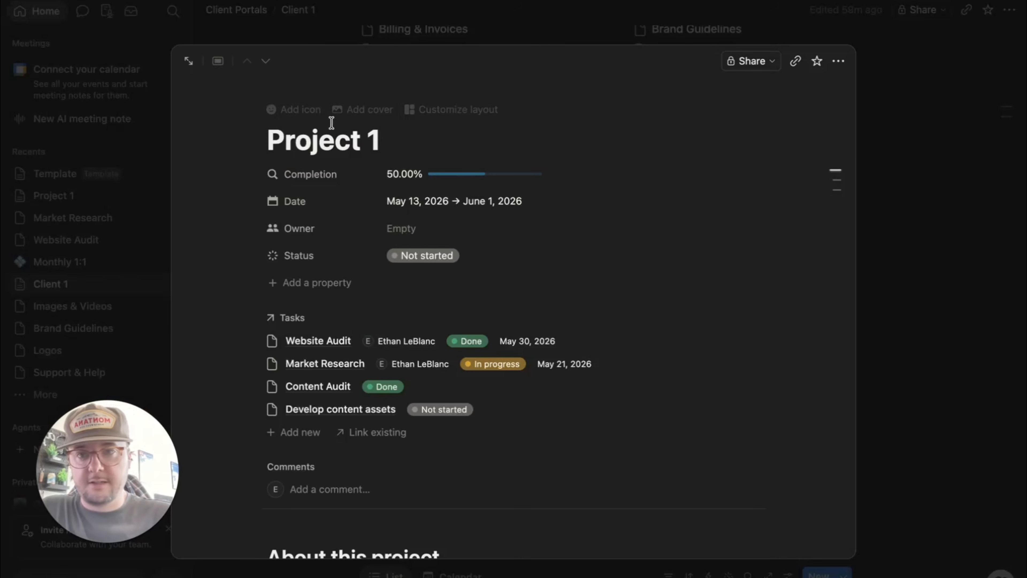
pyautogui.click(295, 109)
pyautogui.click(415, 154)
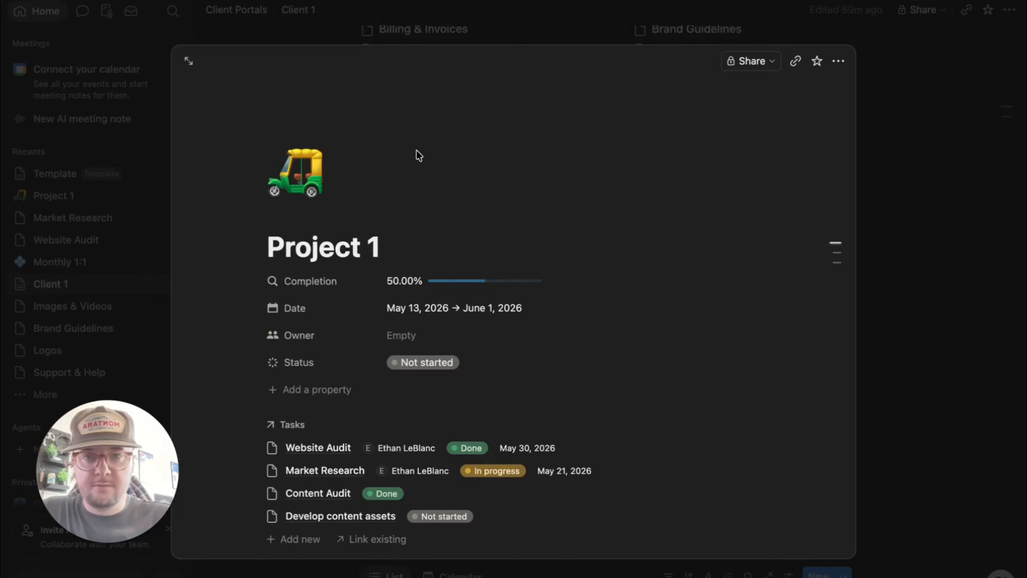
pyautogui.click(304, 217)
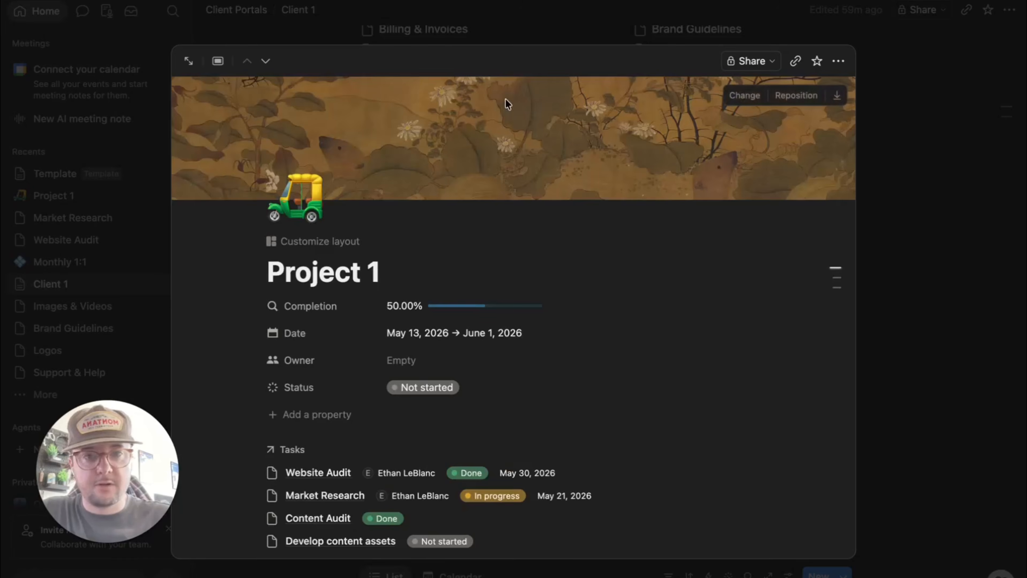
pyautogui.press('Escape')
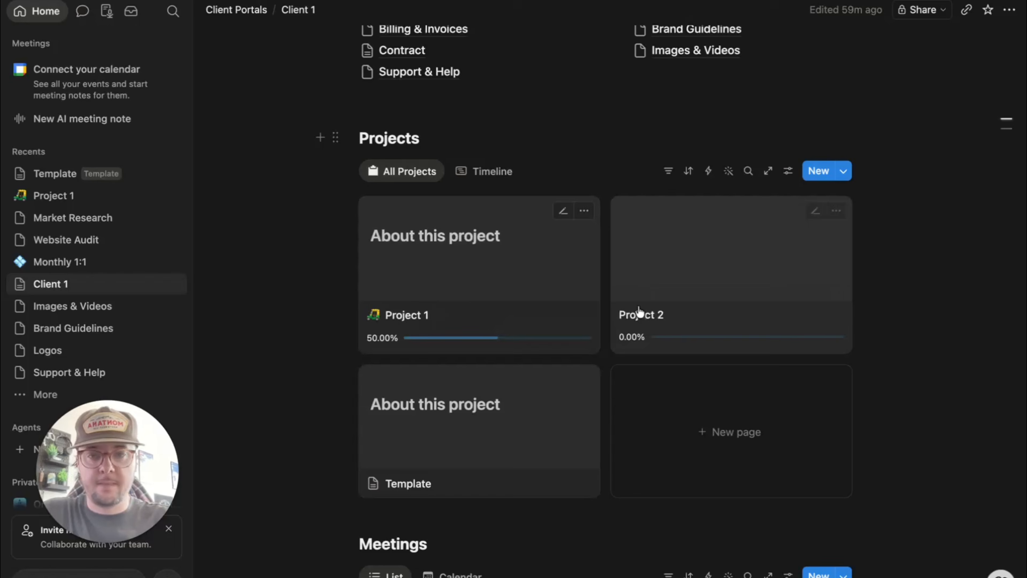
# - Set the Projects gallery layout's Card preview to Page cover so Project 1's card displays its cover
pyautogui.click(585, 212)
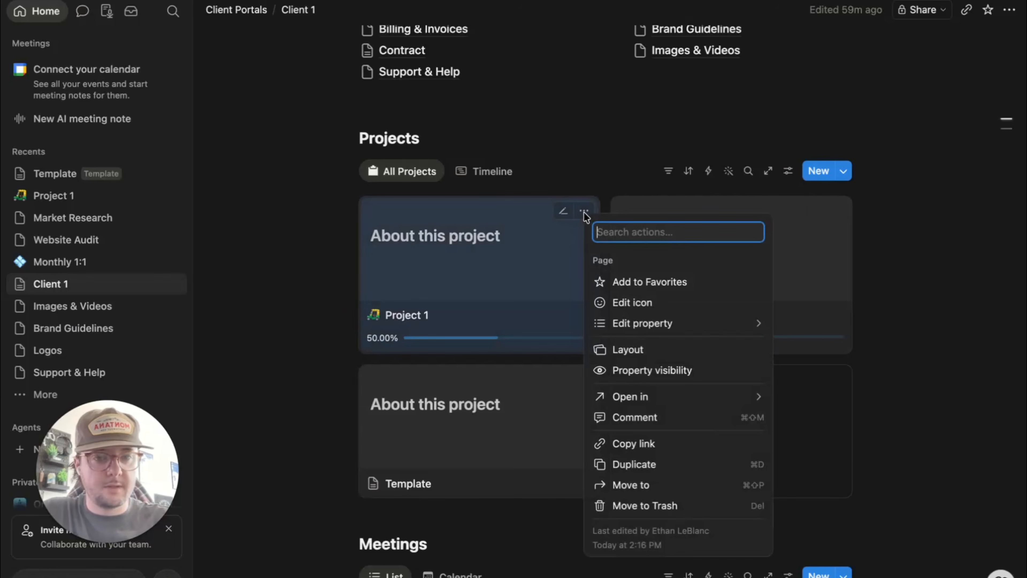
pyautogui.click(966, 293)
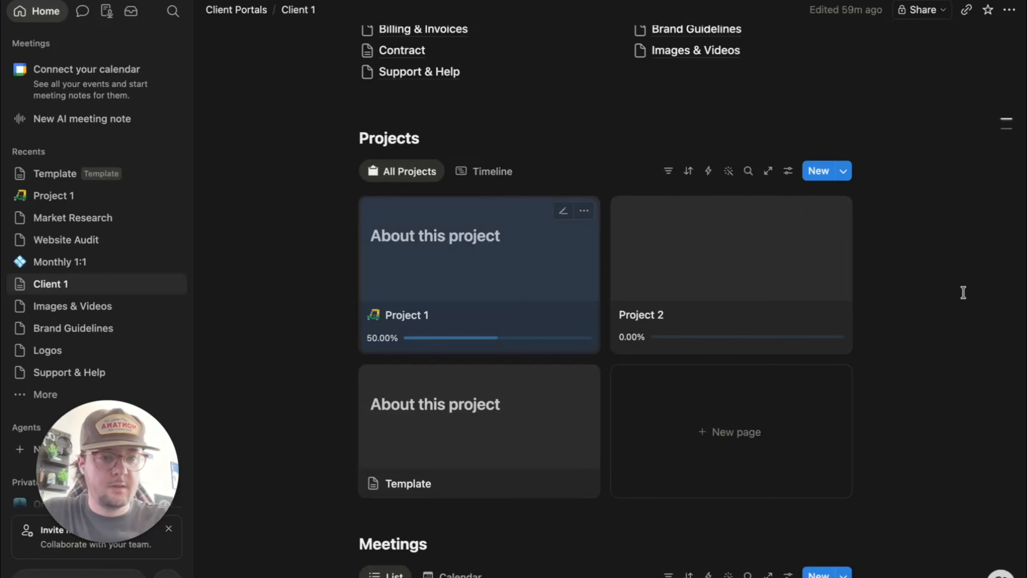
pyautogui.click(788, 171)
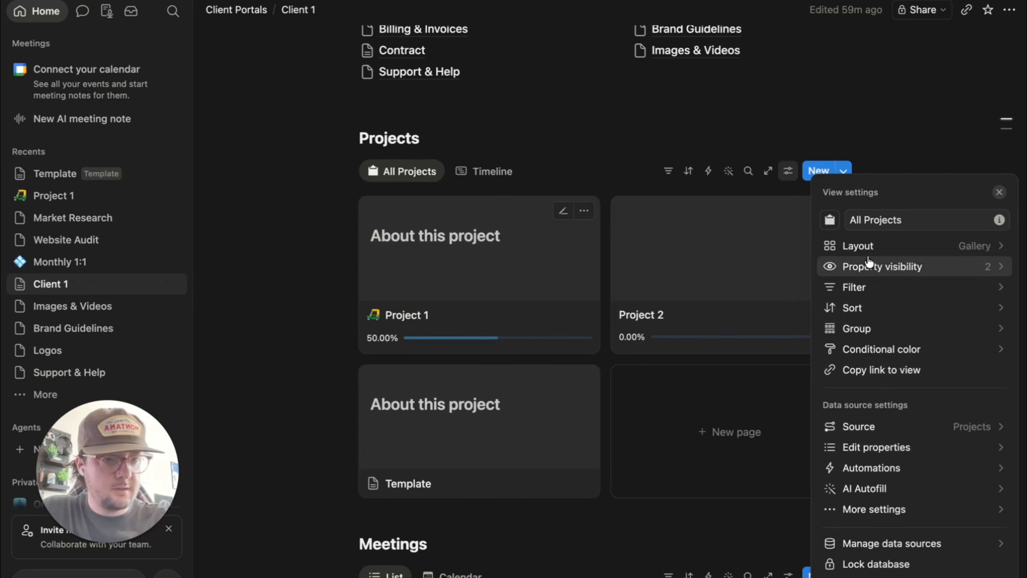
pyautogui.click(859, 247)
pyautogui.scroll(-2, 929, 429)
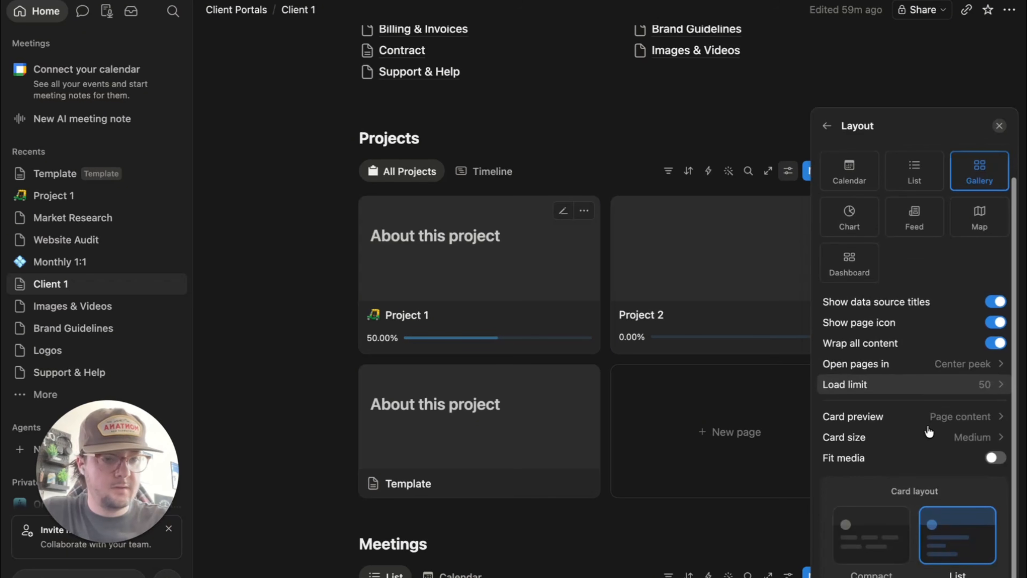
pyautogui.click(922, 417)
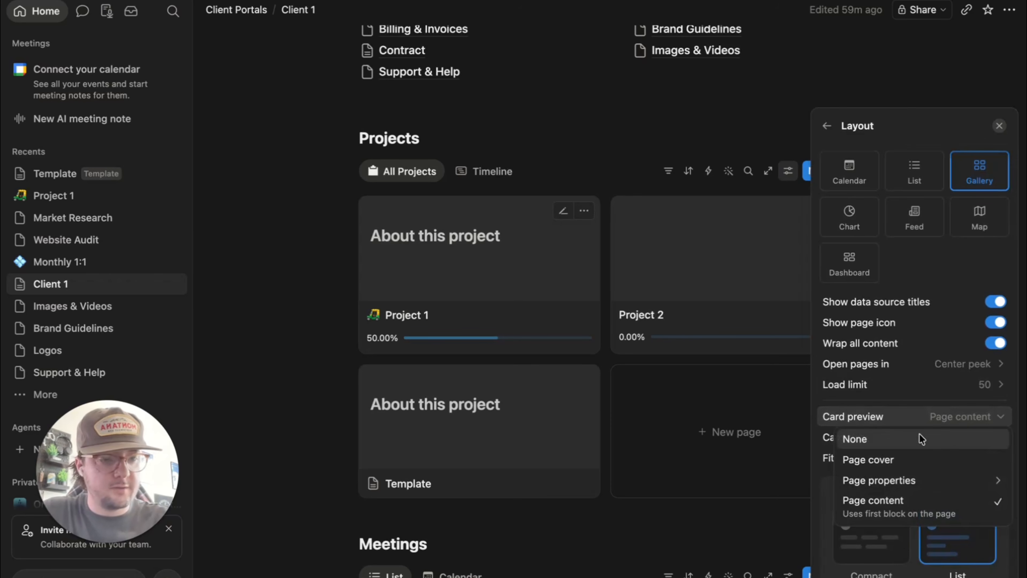
pyautogui.click(905, 463)
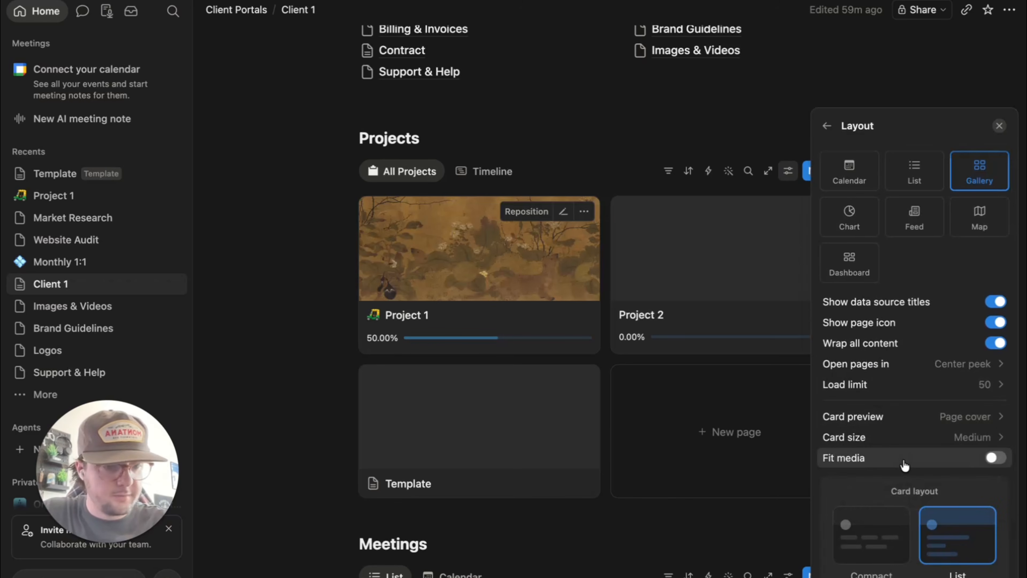
pyautogui.click(947, 417)
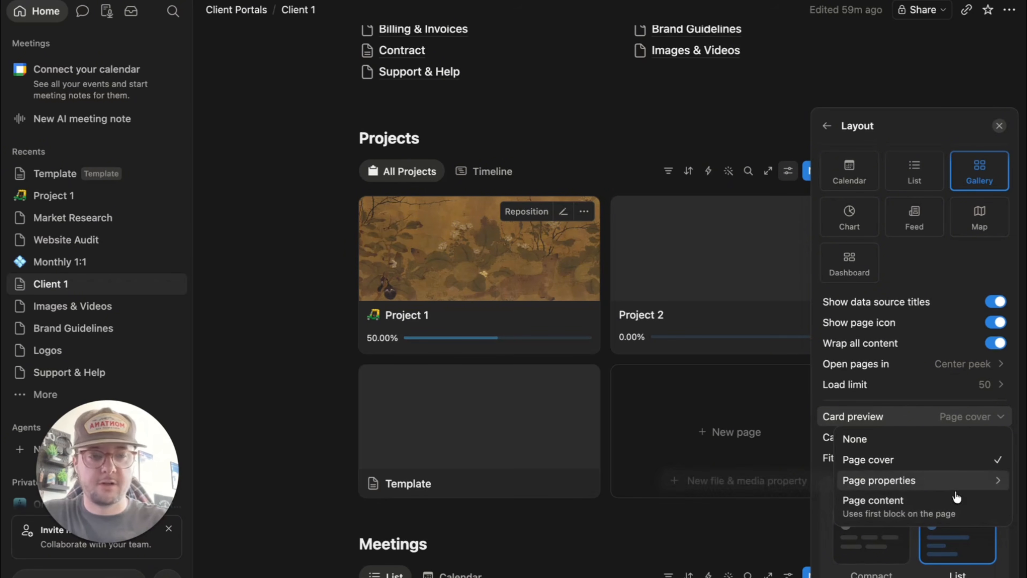
pyautogui.click(309, 385)
pyautogui.click(313, 382)
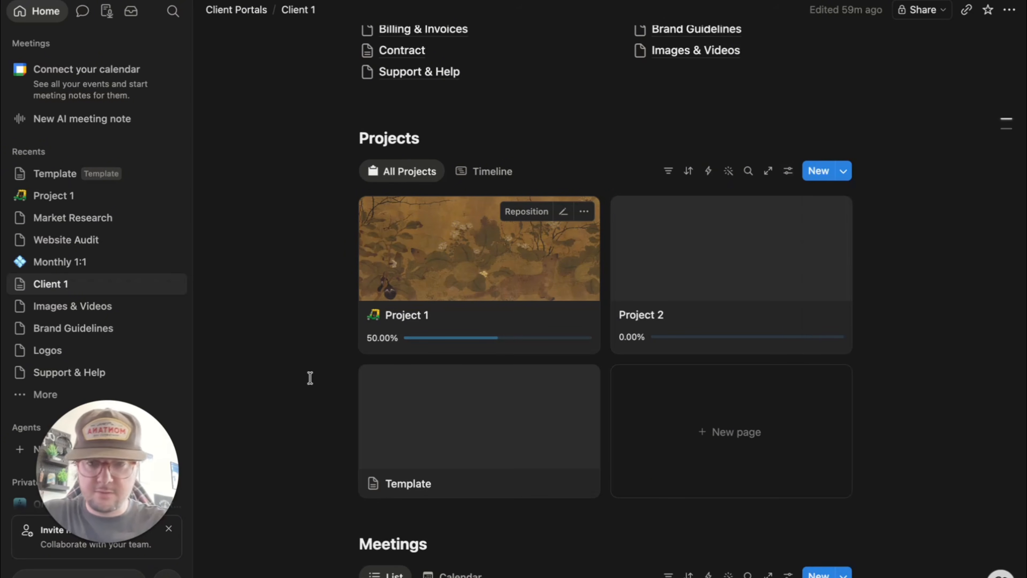
pyautogui.scroll(-3, 734, 420)
pyautogui.scroll(3, 736, 154)
pyautogui.scroll(10, 735, 154)
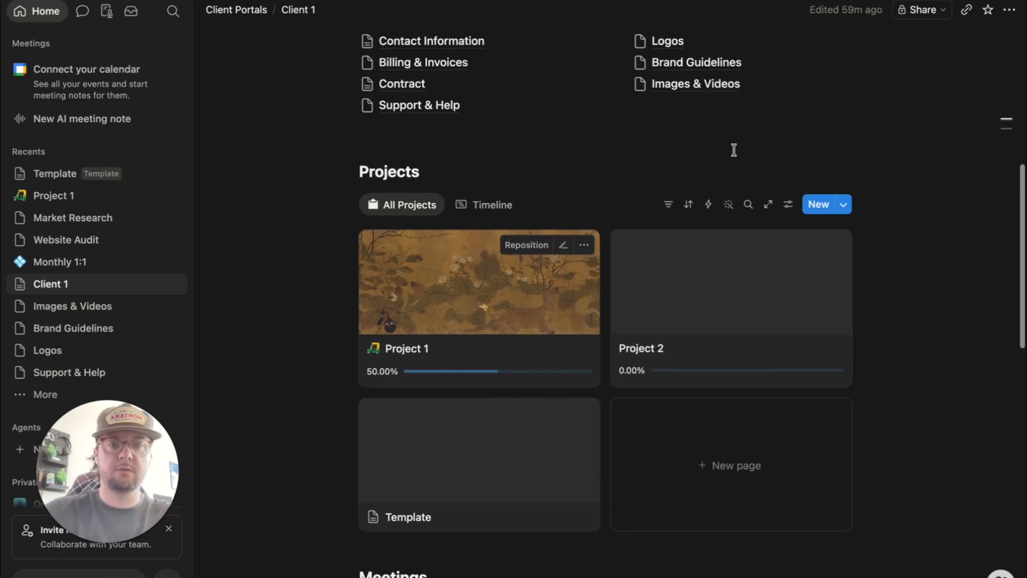
pyautogui.moveTo(458, 76)
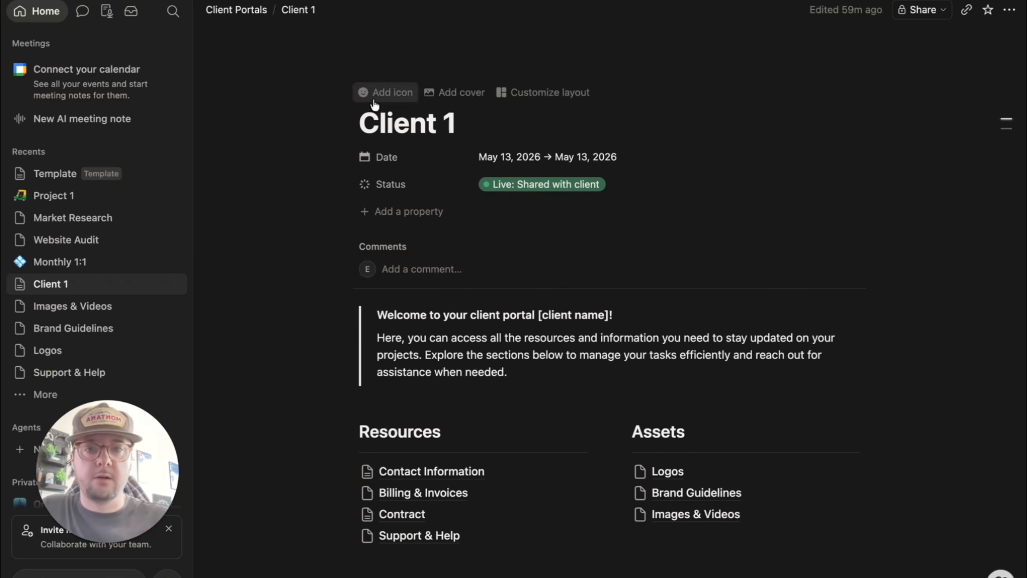
pyautogui.scroll(-4, 646, 255)
pyautogui.scroll(-20, 646, 253)
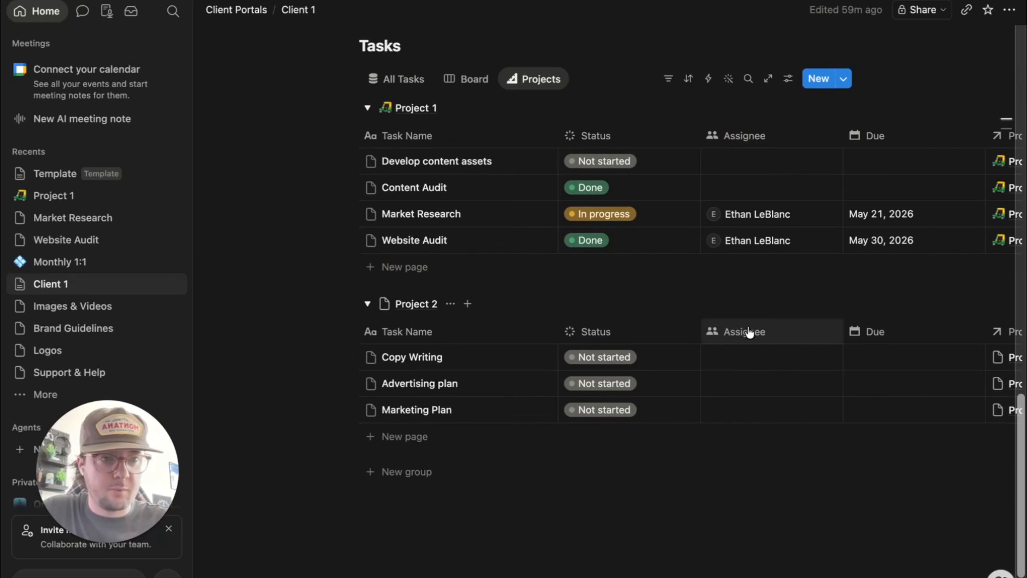
pyautogui.scroll(4, 749, 332)
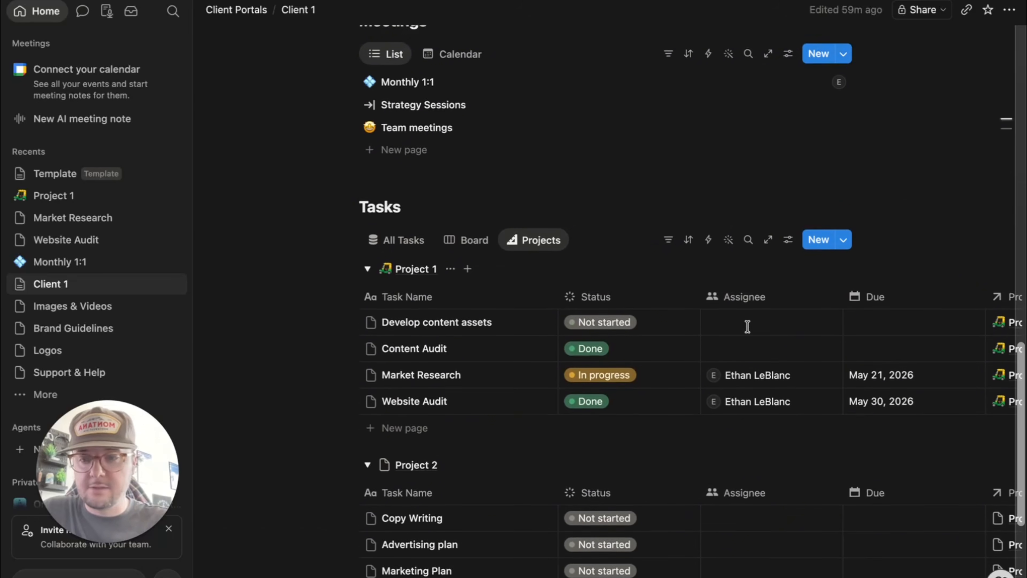
pyautogui.scroll(7, 747, 328)
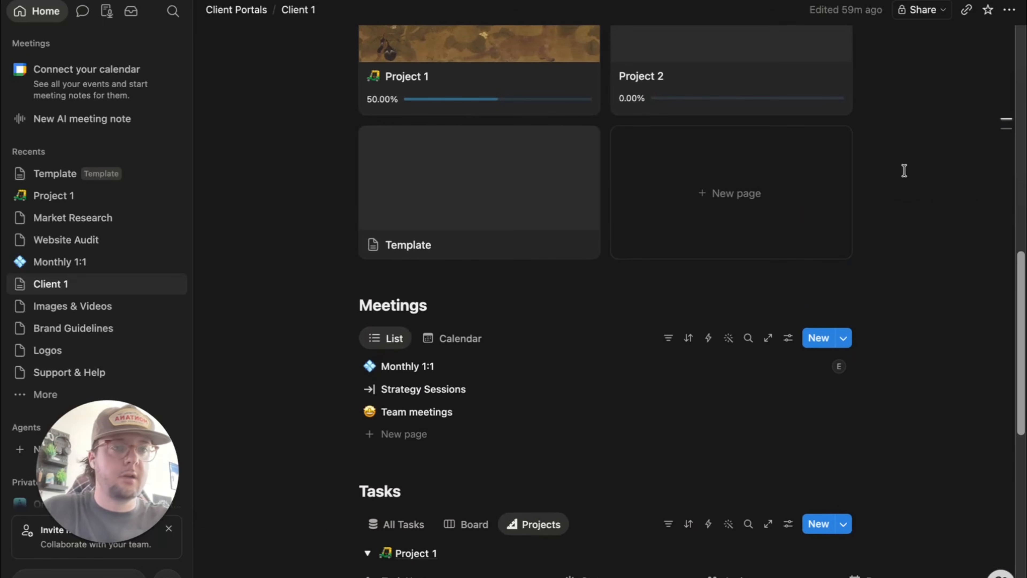
pyautogui.scroll(13, 904, 170)
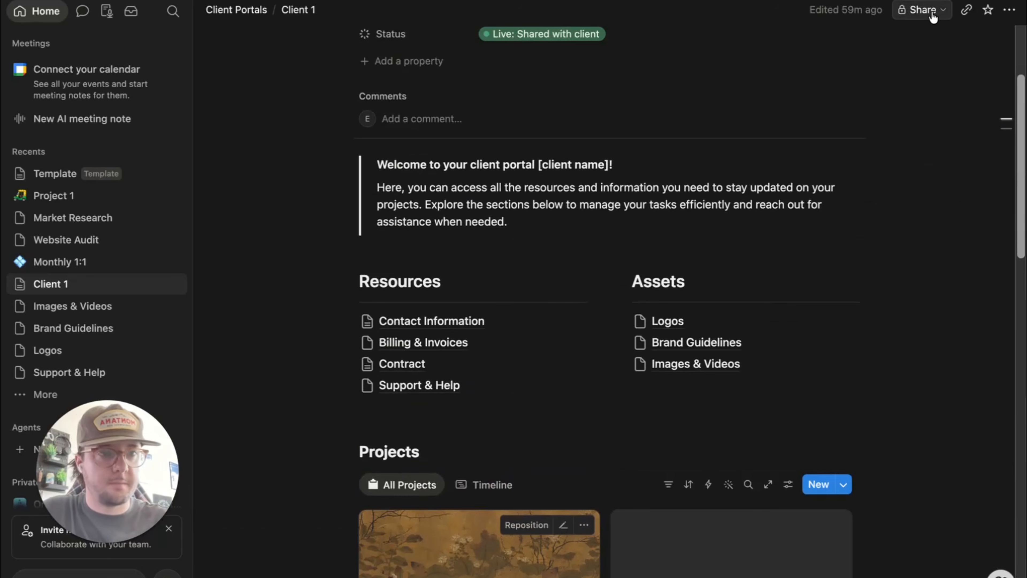
pyautogui.click(923, 10)
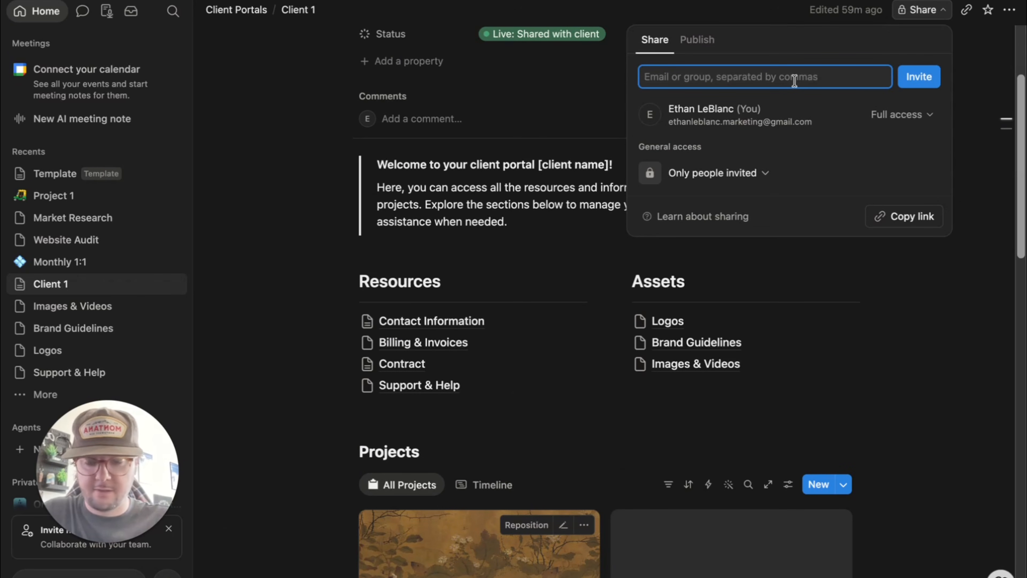
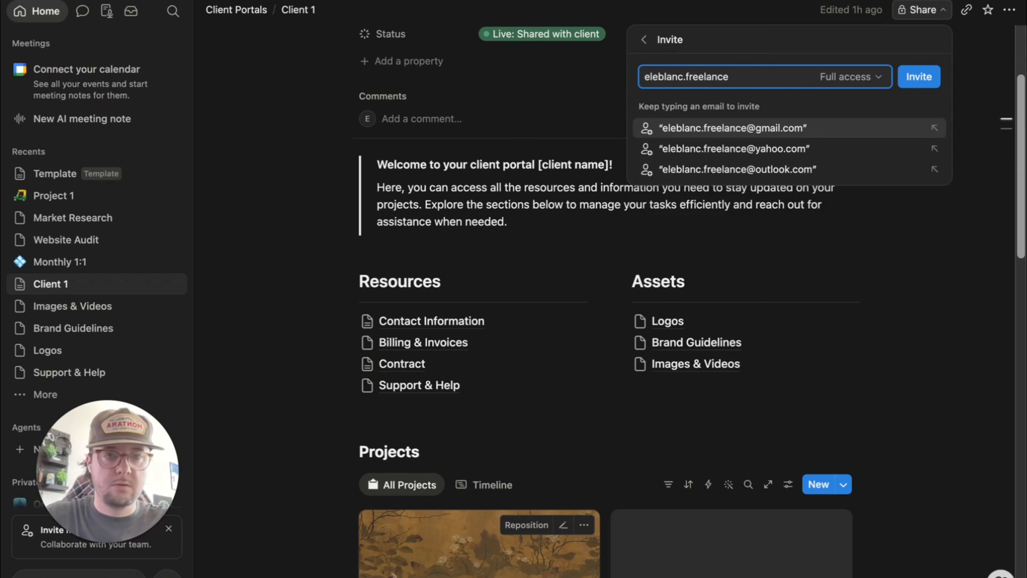
pyautogui.click(793, 129)
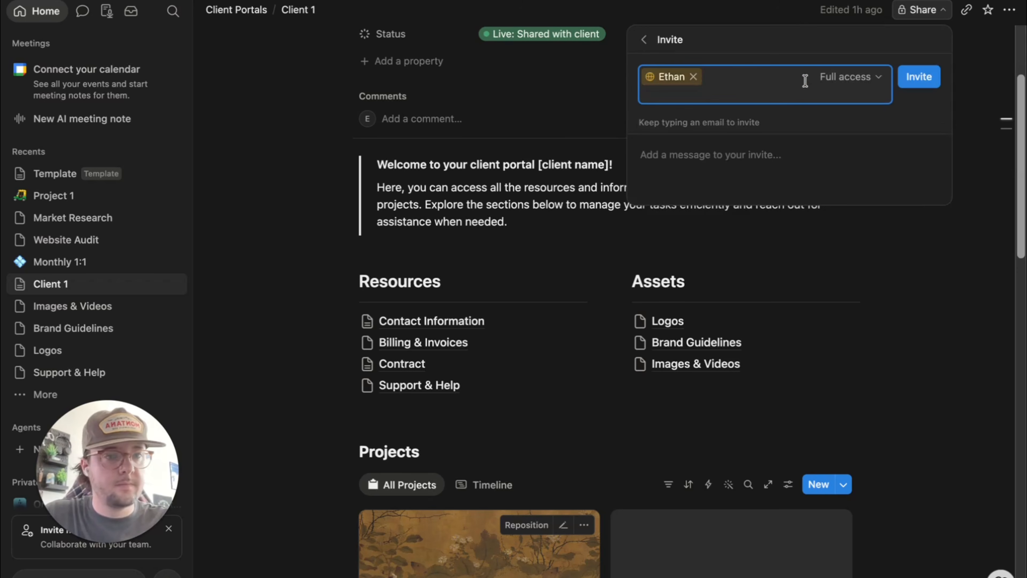
pyautogui.click(871, 81)
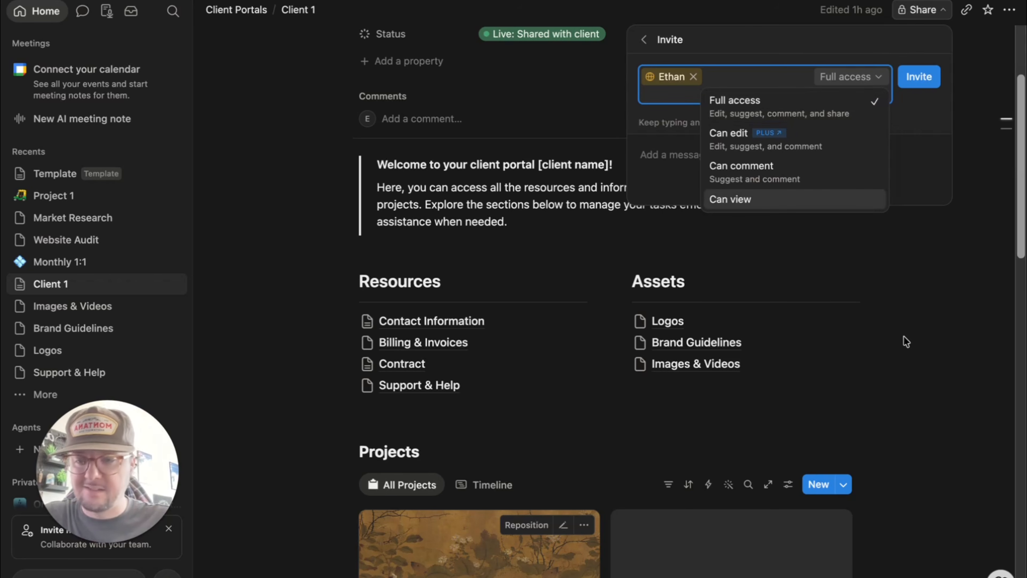
pyautogui.click(856, 221)
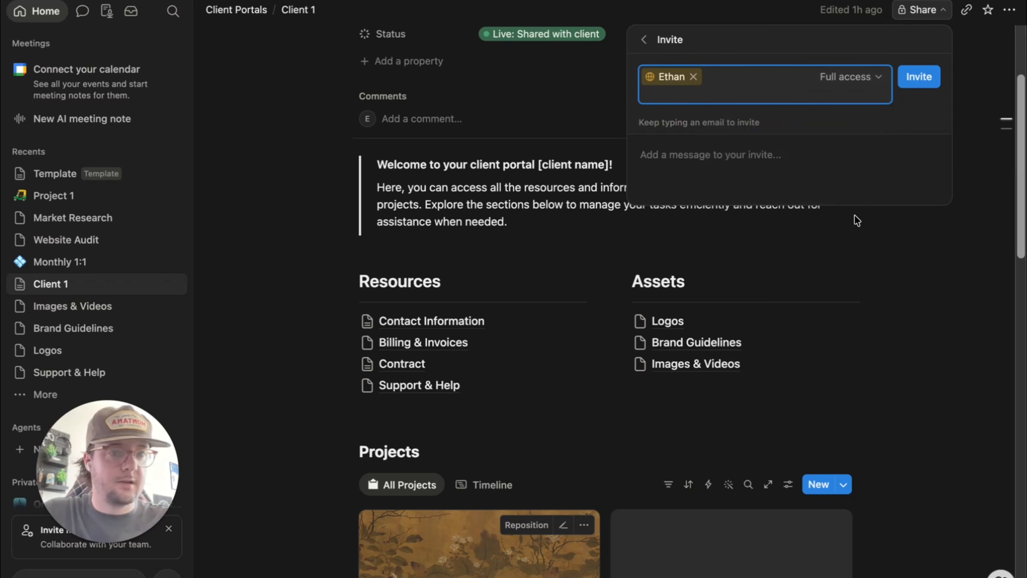
pyautogui.click(693, 76)
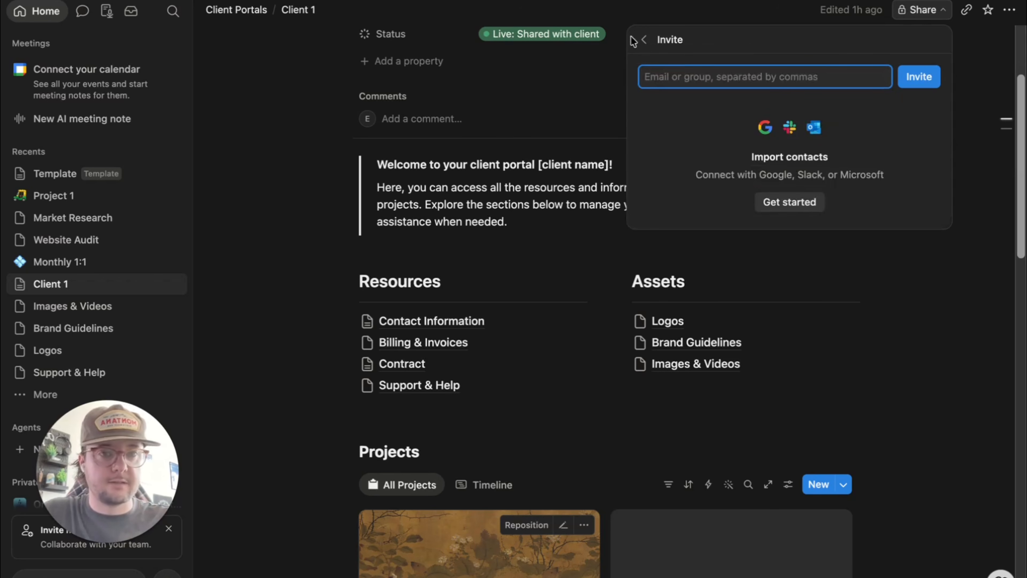
pyautogui.click(643, 41)
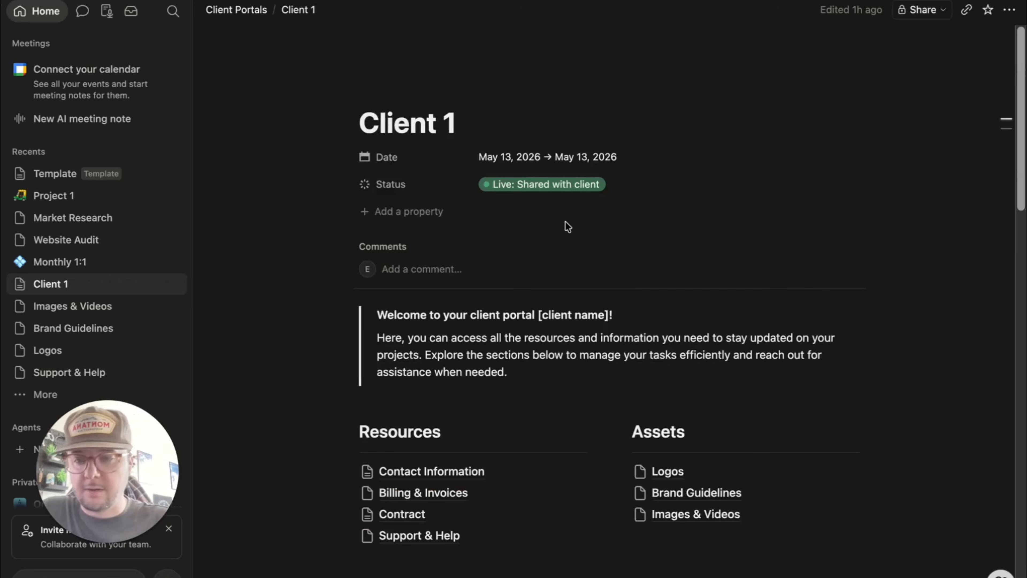
# - From the Client Portals page, duplicate the Client 1 card to create a Client 1 (1) copy
pyautogui.scroll(-1, 565, 222)
pyautogui.scroll(1, 565, 222)
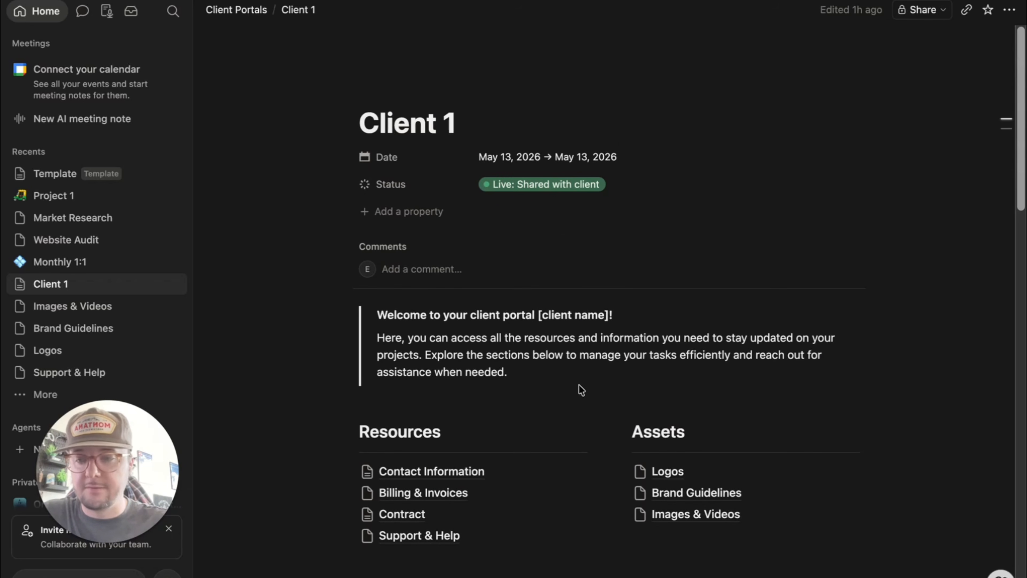
pyautogui.click(243, 16)
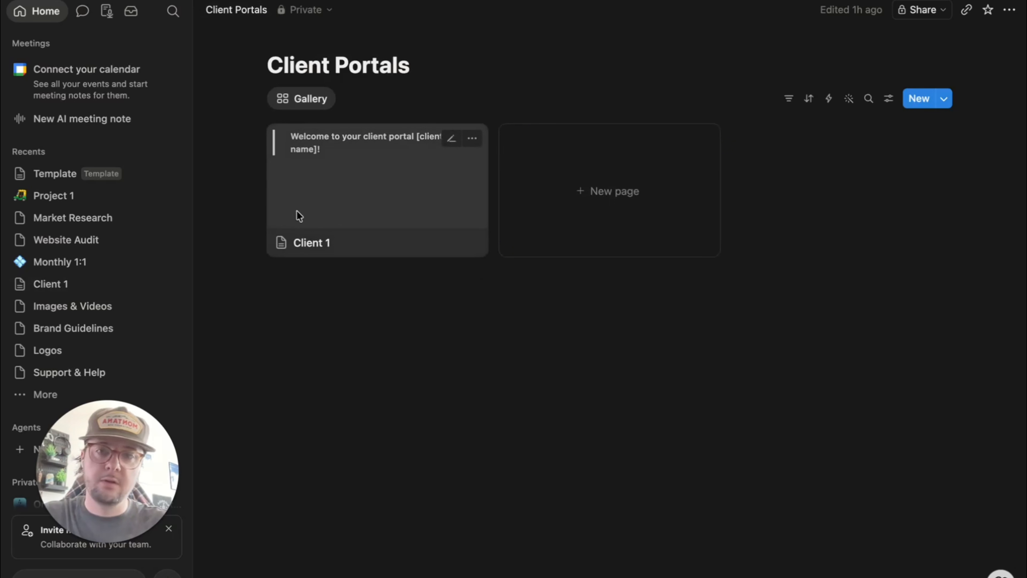
pyautogui.click(474, 139)
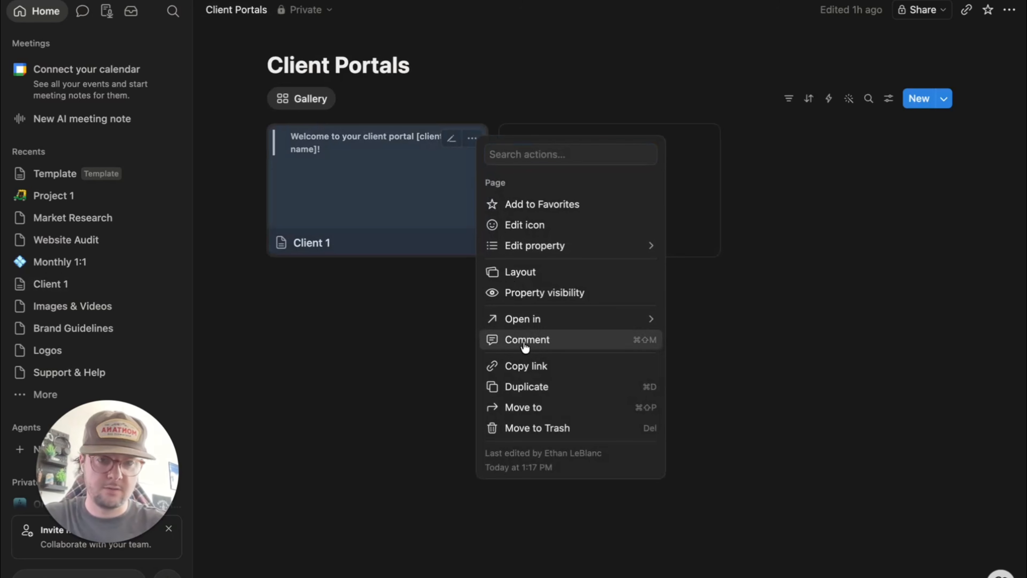
pyautogui.click(509, 387)
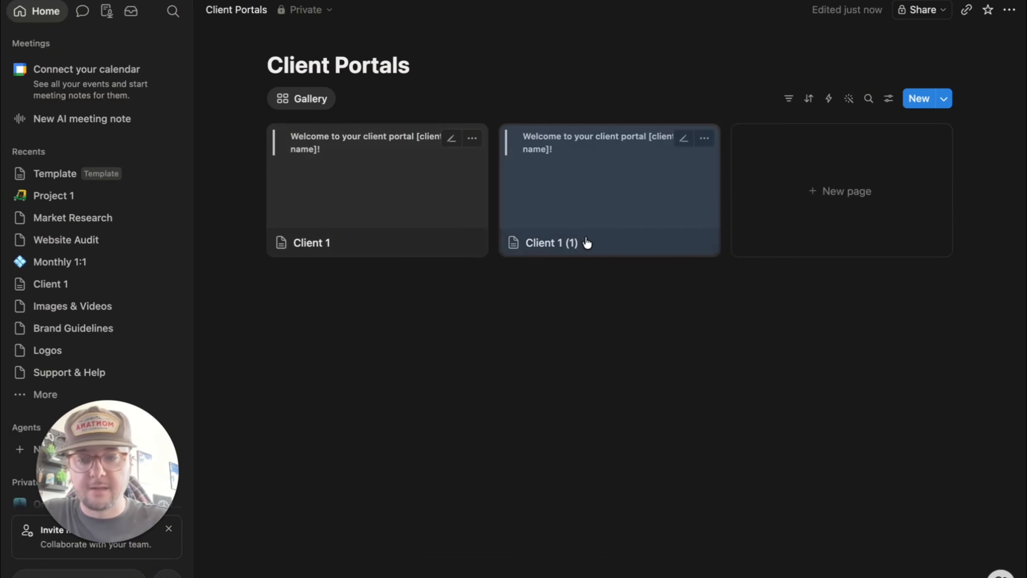
# - Look over the Client 1 (1) copy, then reopen the original Client 1 page and scroll to its Tasks table
pyautogui.click(640, 206)
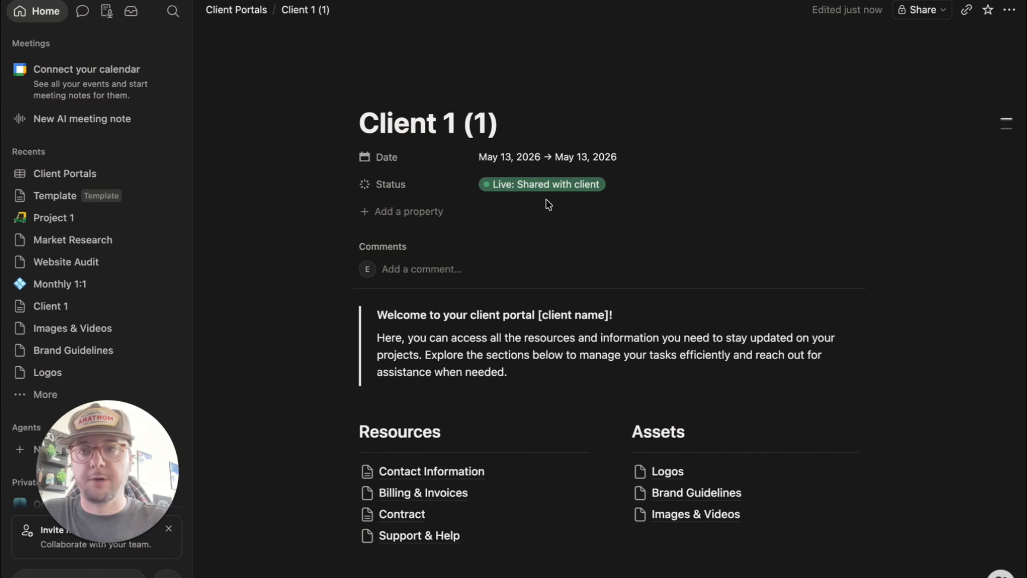
pyautogui.press('super+[')
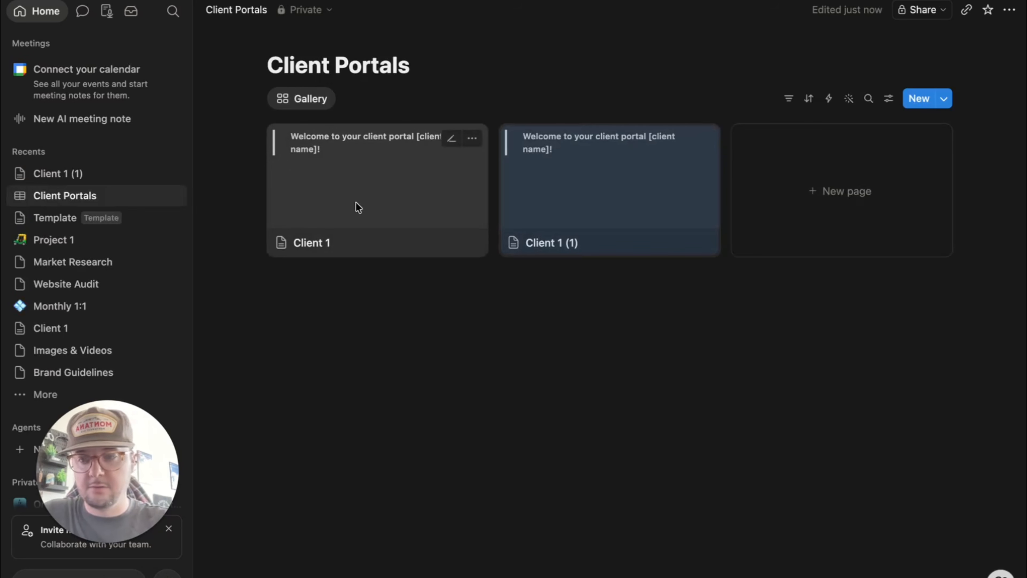
pyautogui.click(337, 183)
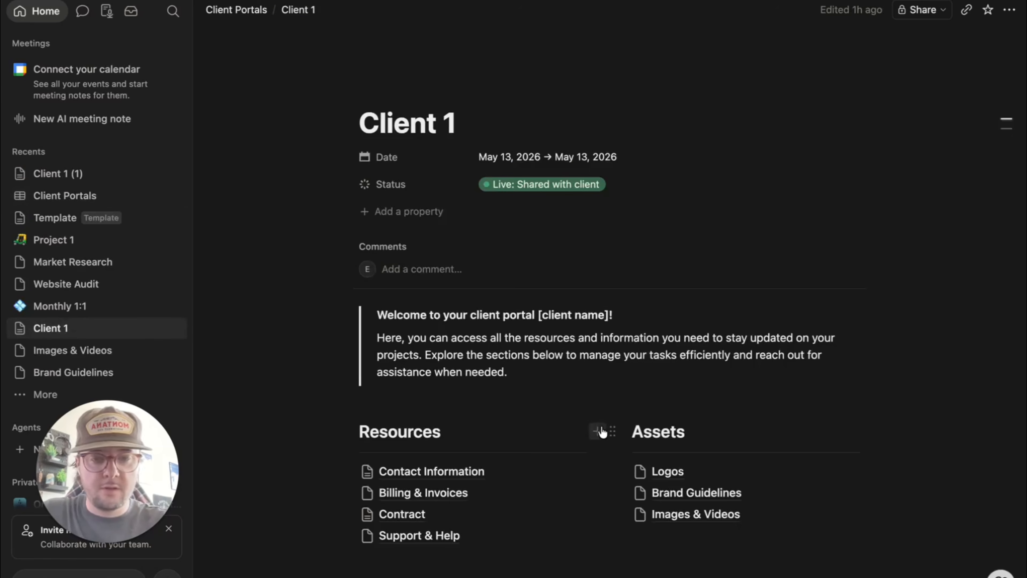
pyautogui.scroll(-15, 601, 427)
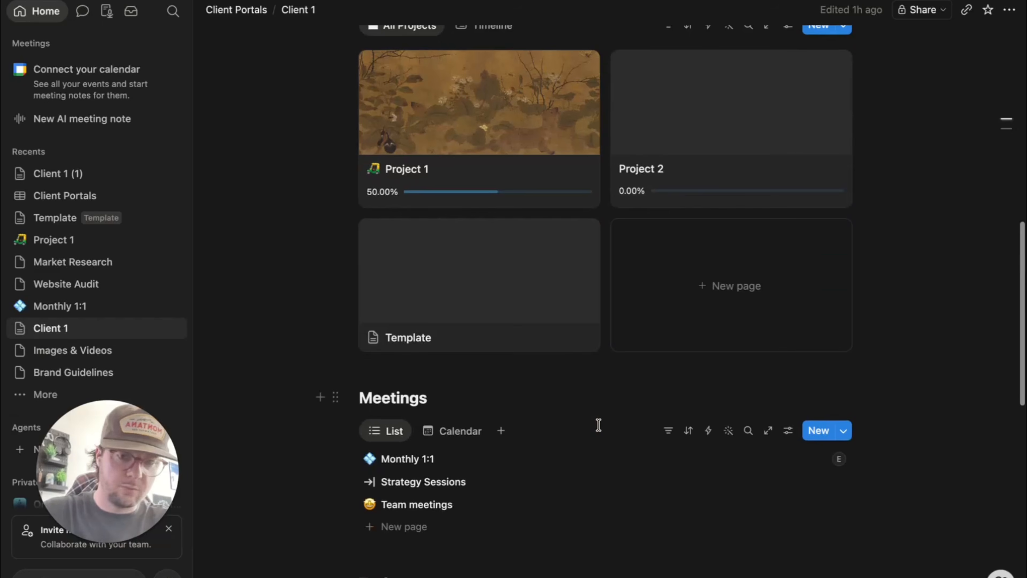
pyautogui.scroll(-5, 600, 424)
pyautogui.scroll(-2, 598, 425)
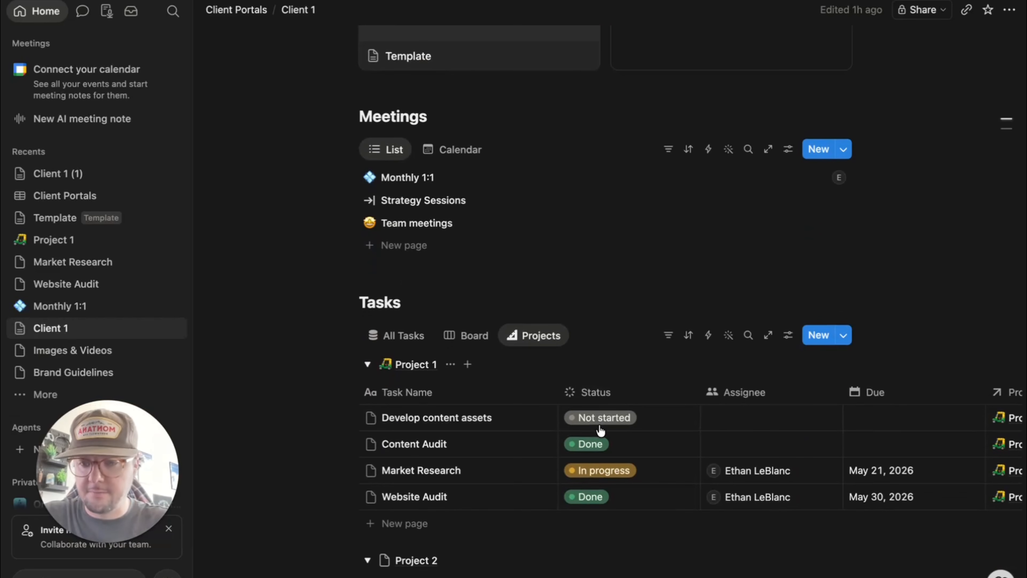
pyautogui.scroll(2, 879, 335)
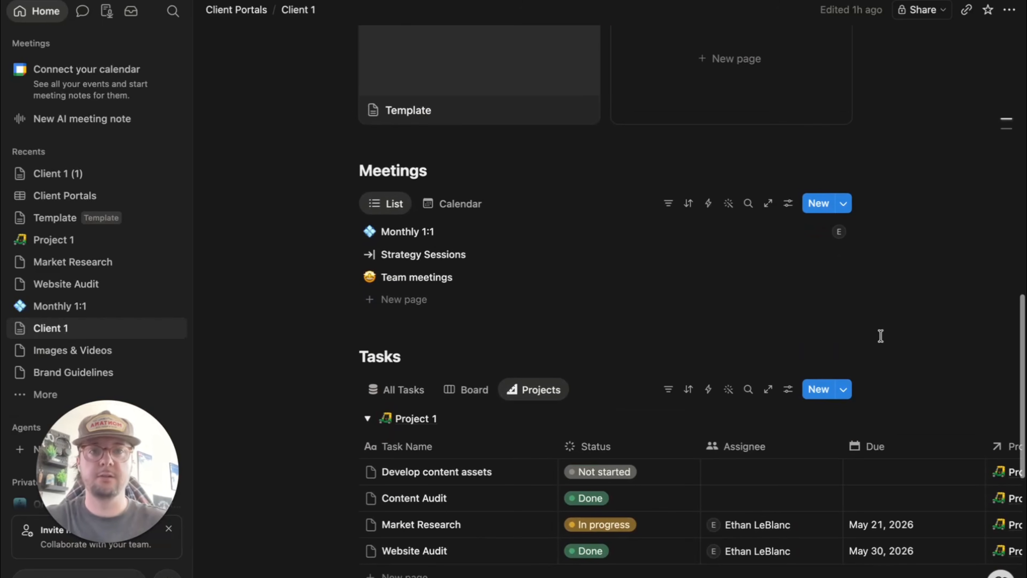